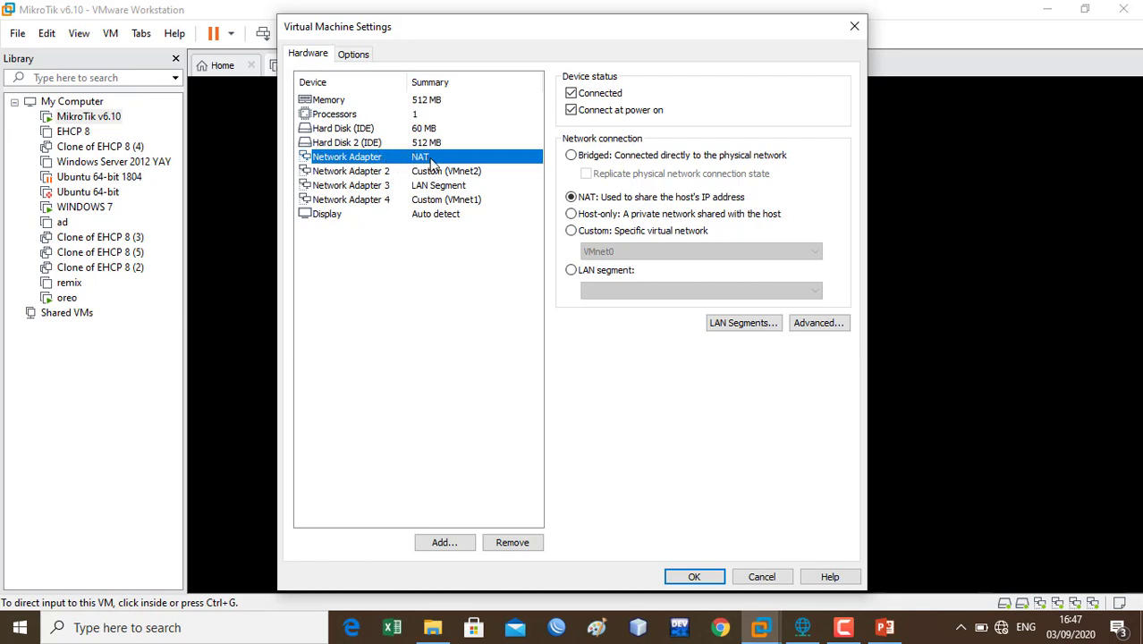
Step: Examine the connection types of the MikroTik machine's Network Adapters 2 and 3, including VMnet2's bridging in the Virtual Network Editor
left_click(380, 176)
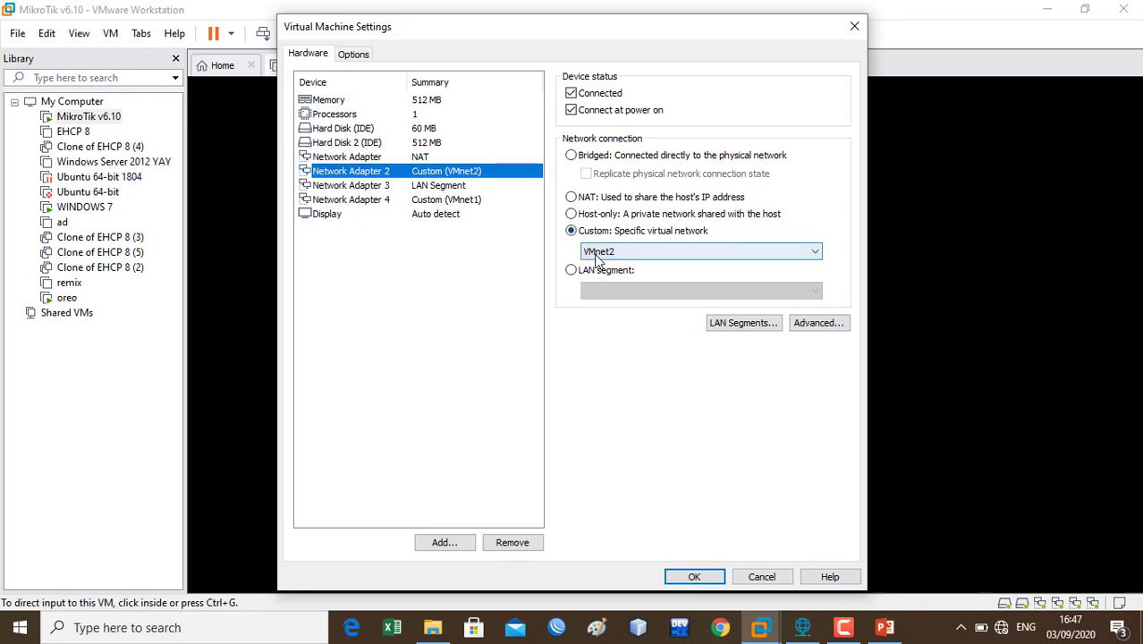
mouse_move(807, 628)
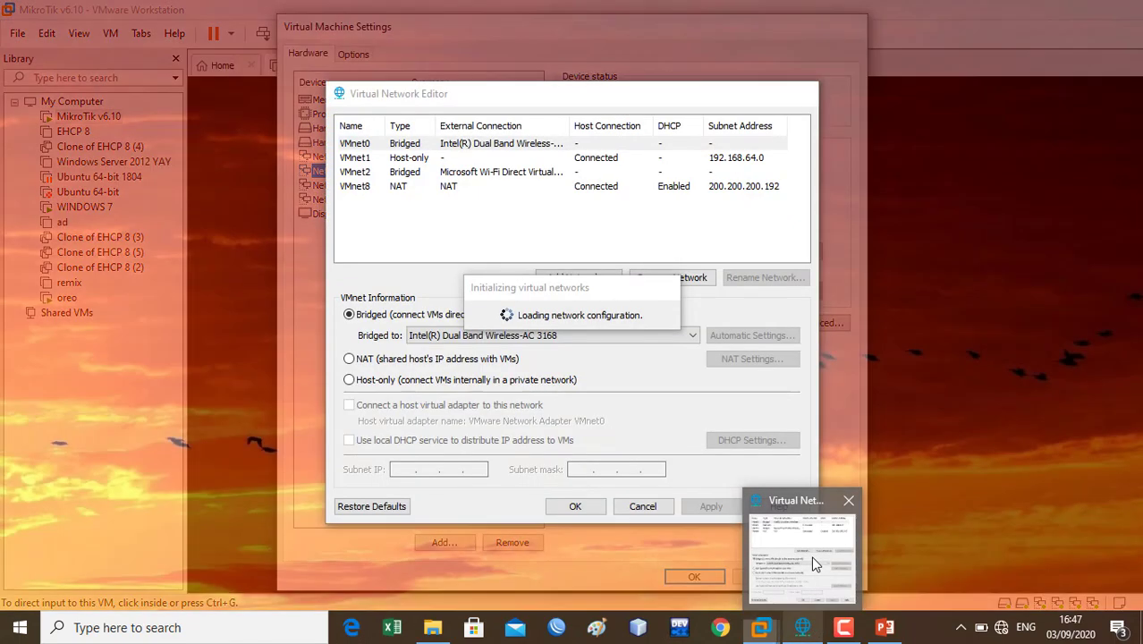
left_click(808, 582)
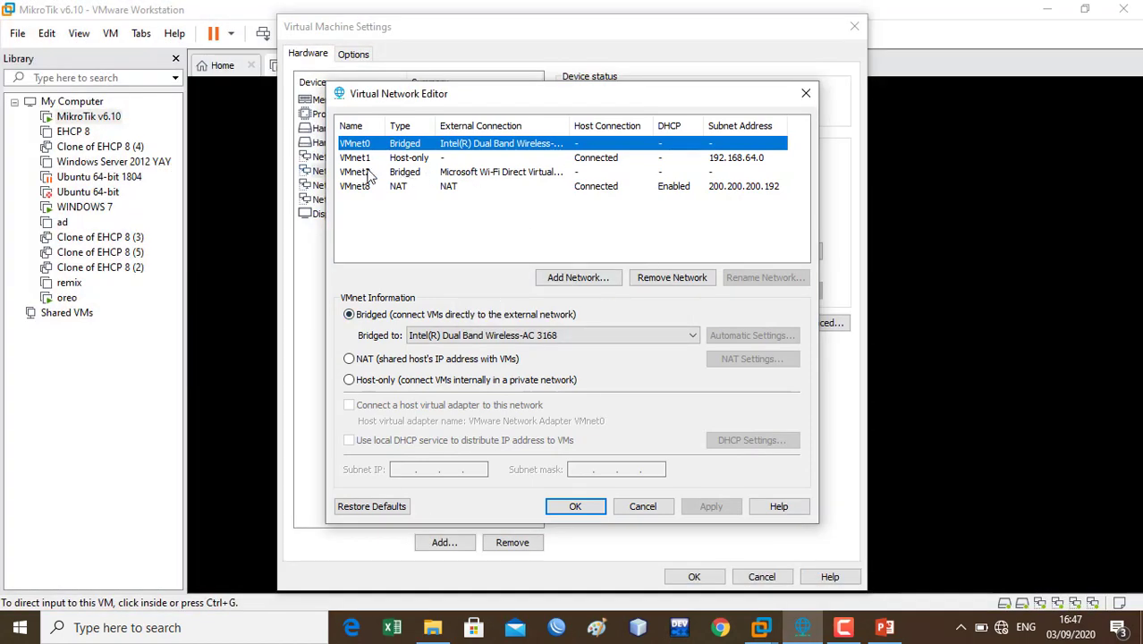
left_click(401, 174)
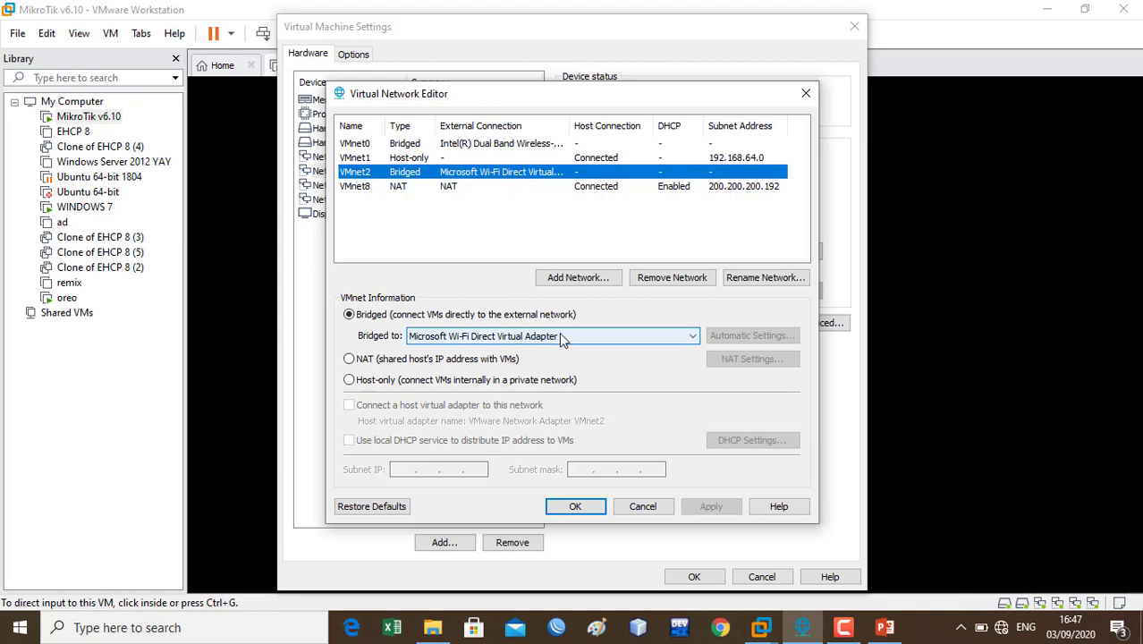
left_click(804, 101)
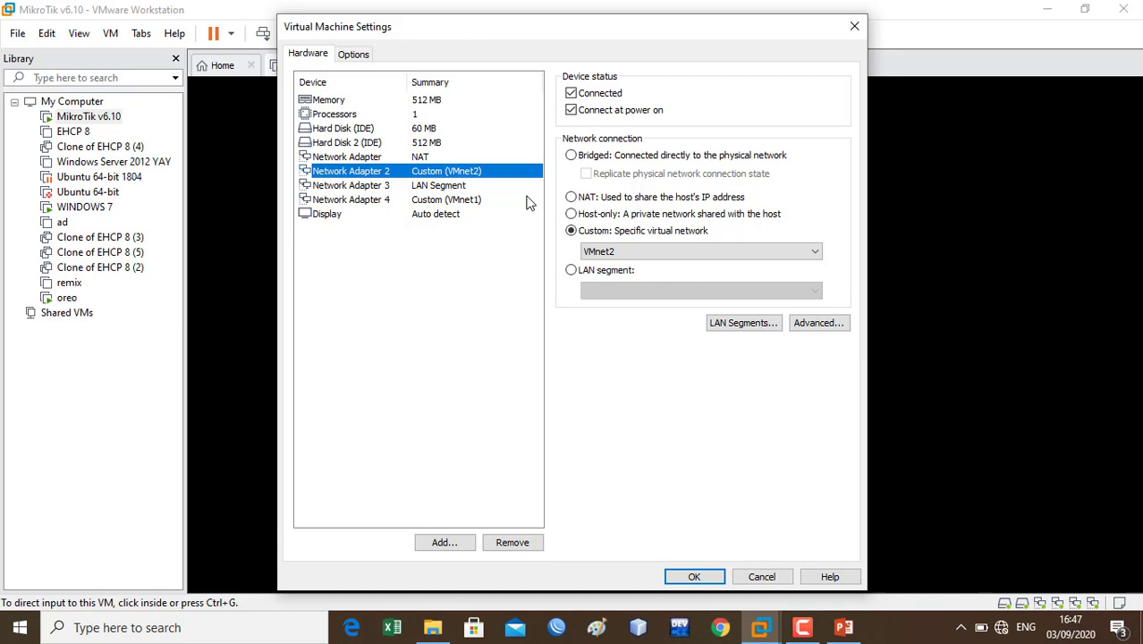
left_click(450, 187)
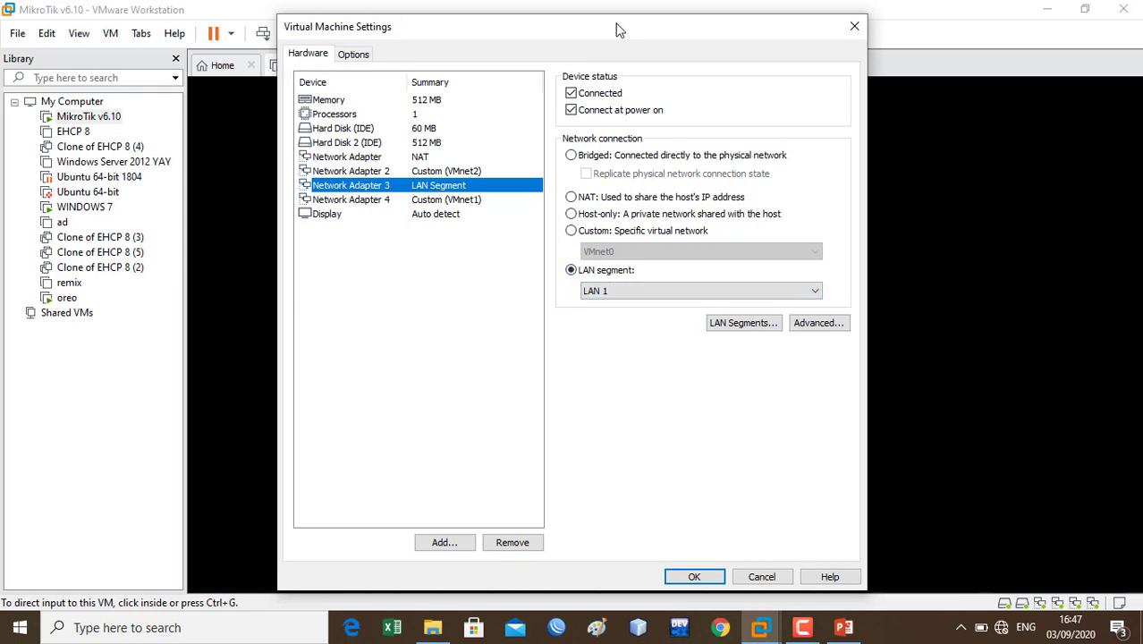
left_click_drag(615, 29, 706, 54)
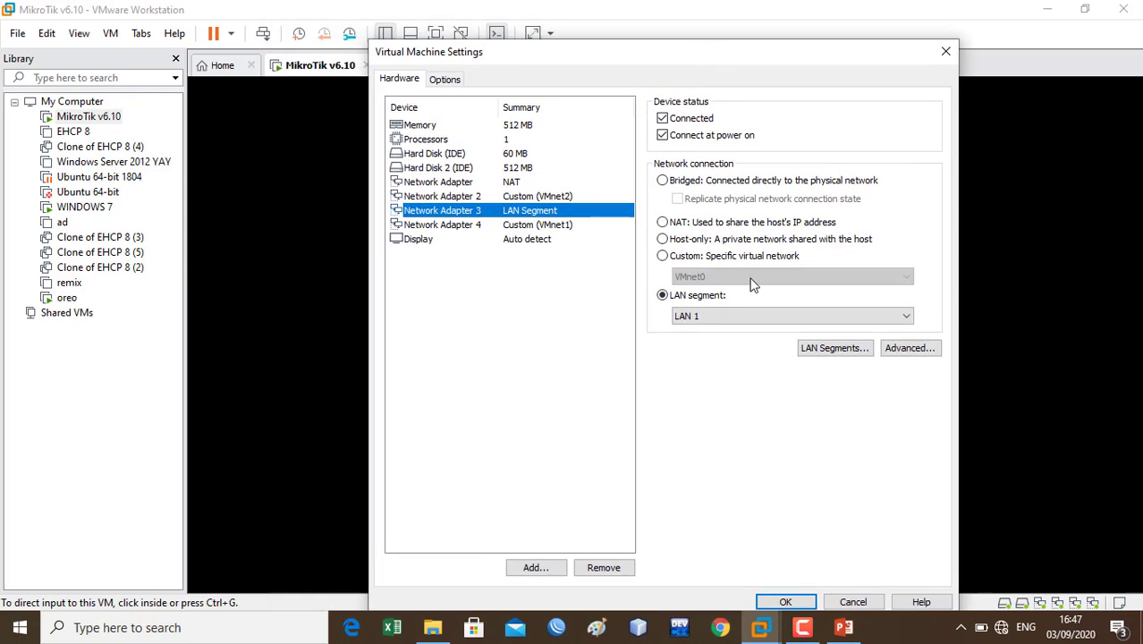
left_click(945, 50)
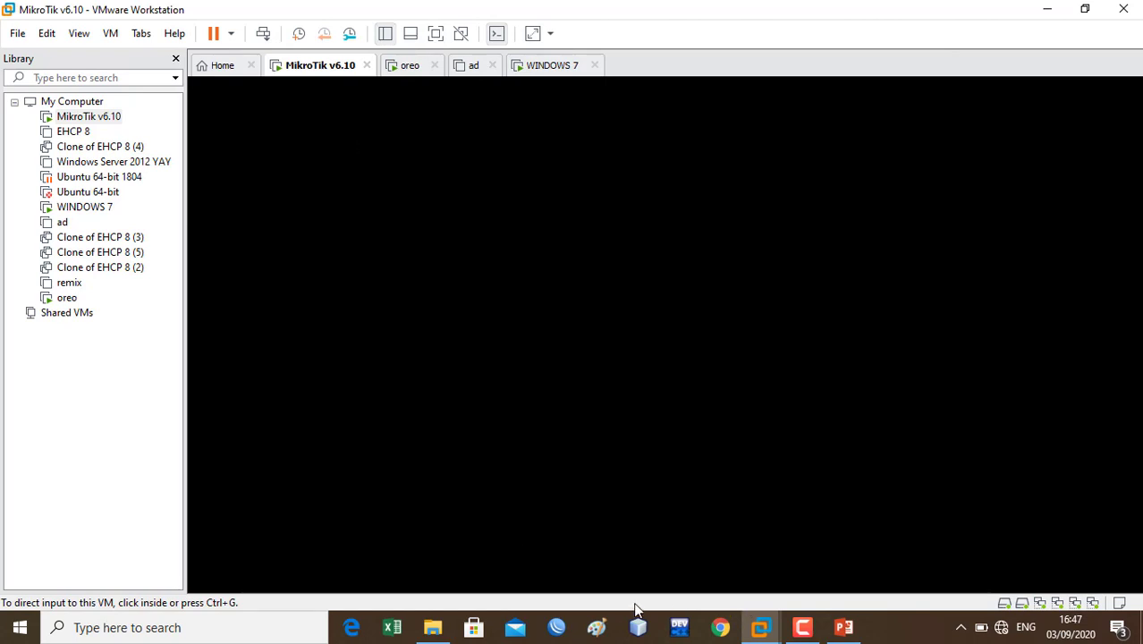
Step: Switch to WinBox, connect to the MikroTik router and reset its configuration with No Default Configuration and Do Not Backup enabled
left_click(556, 629)
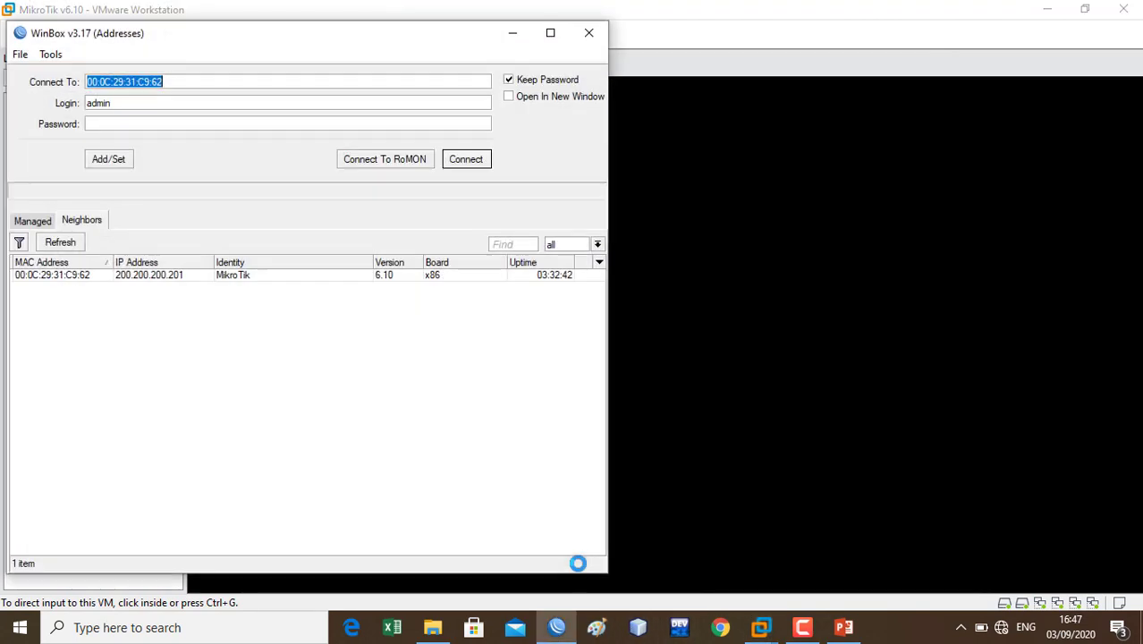
left_click(458, 170)
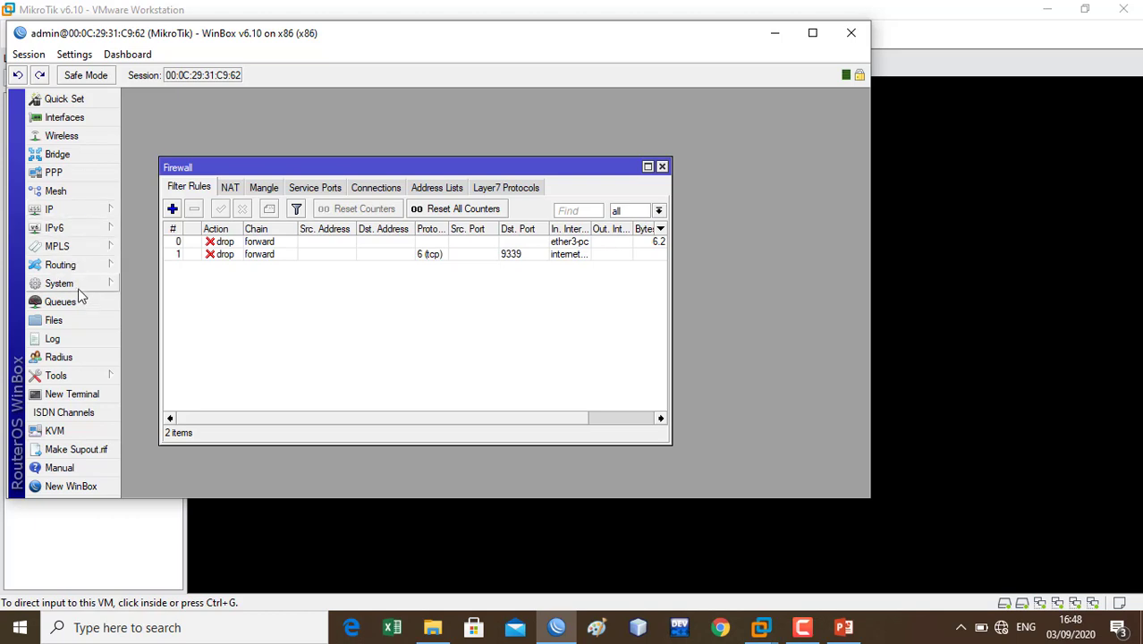
left_click(78, 284)
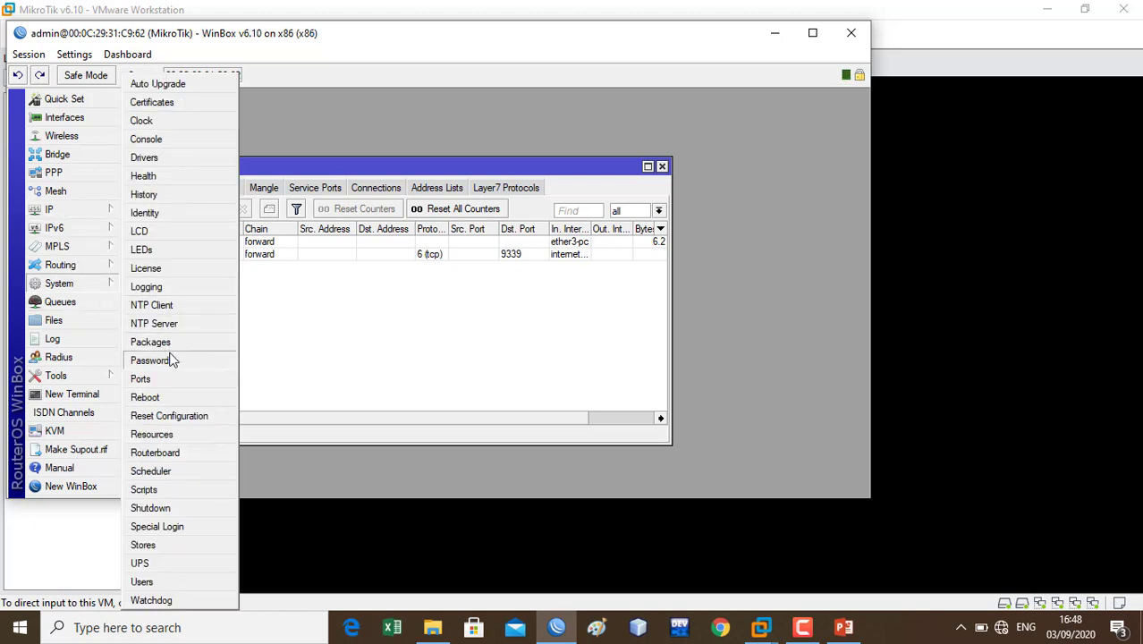
left_click(176, 416)
left_click(304, 291)
left_click(304, 307)
left_click(450, 280)
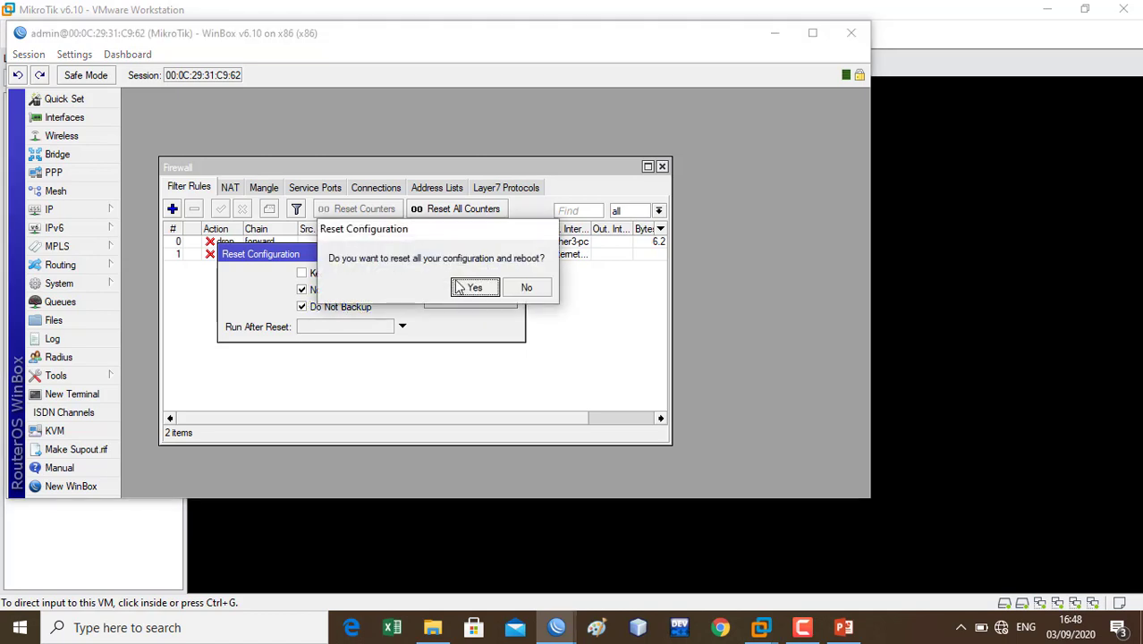
left_click(470, 286)
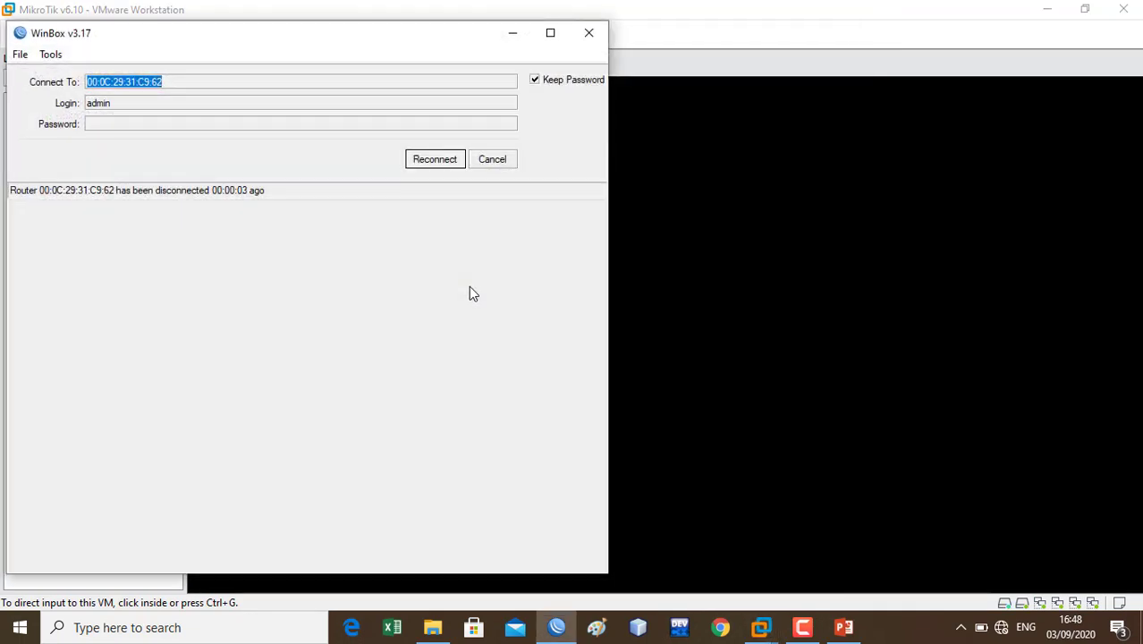
Step: Reconnect to the rebooted router, maximize its session window and close the Firewall window
left_click_drag(459, 36, 980, 56)
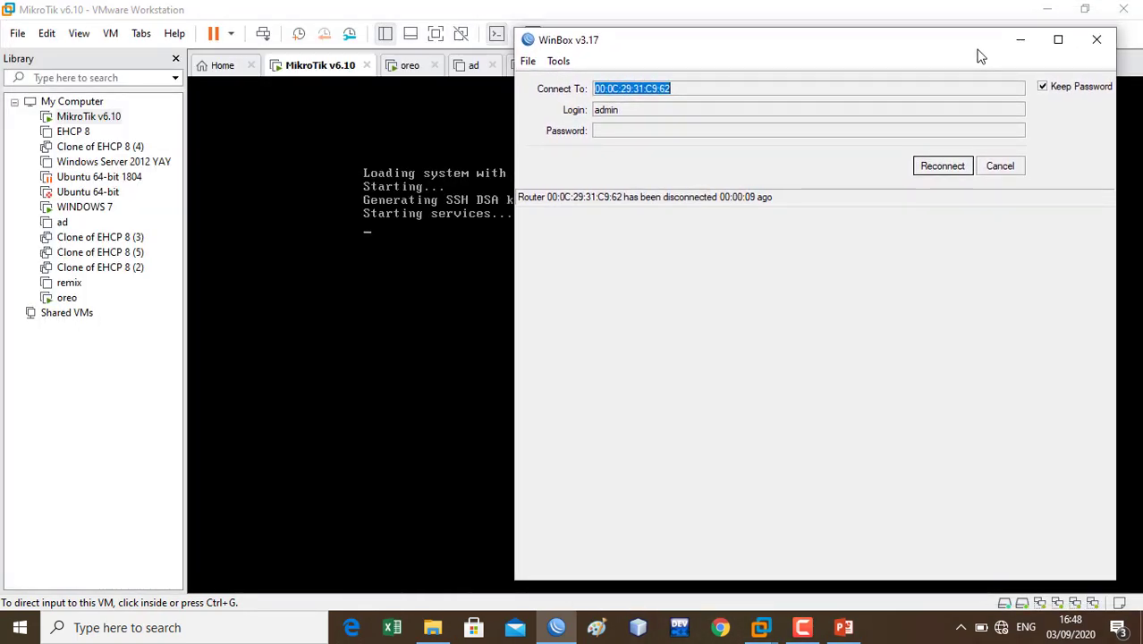
left_click(944, 168)
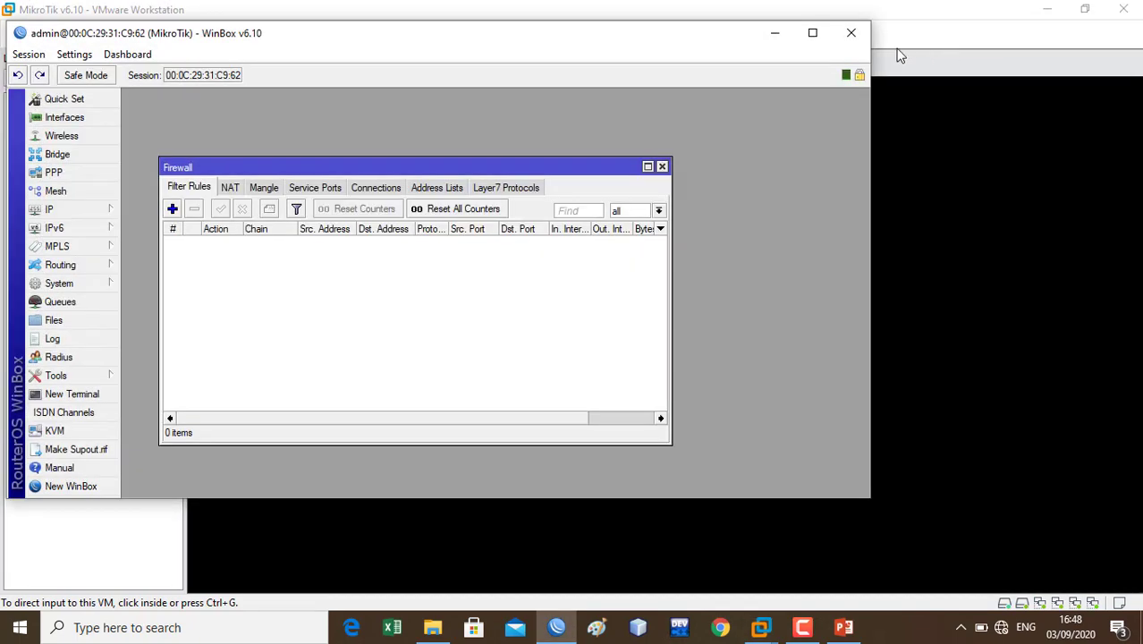
left_click(810, 33)
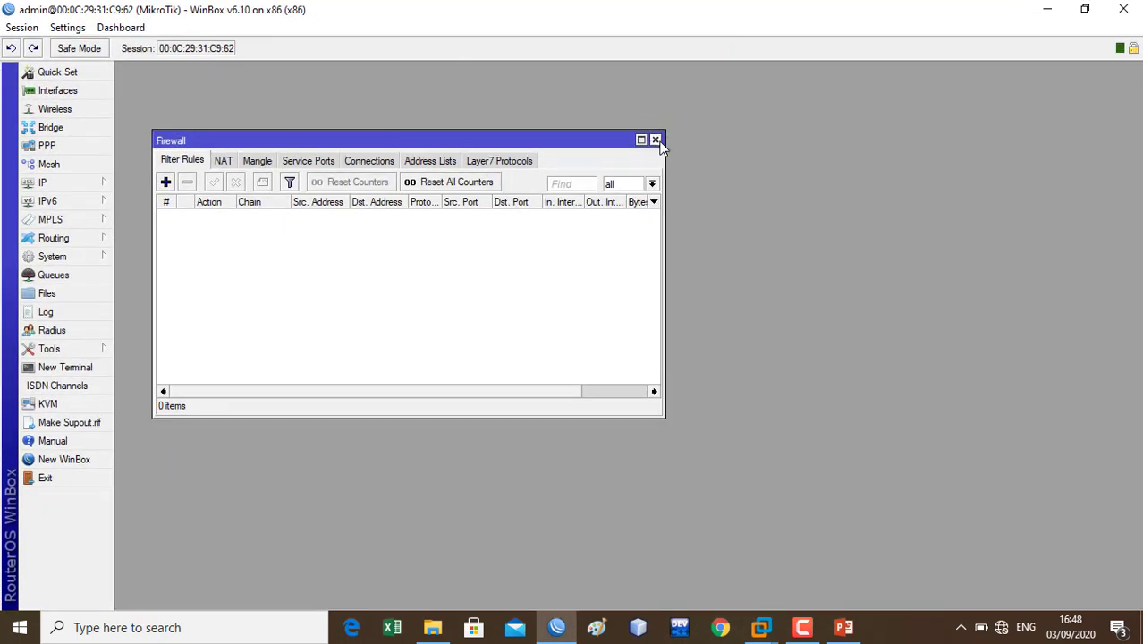
left_click(656, 140)
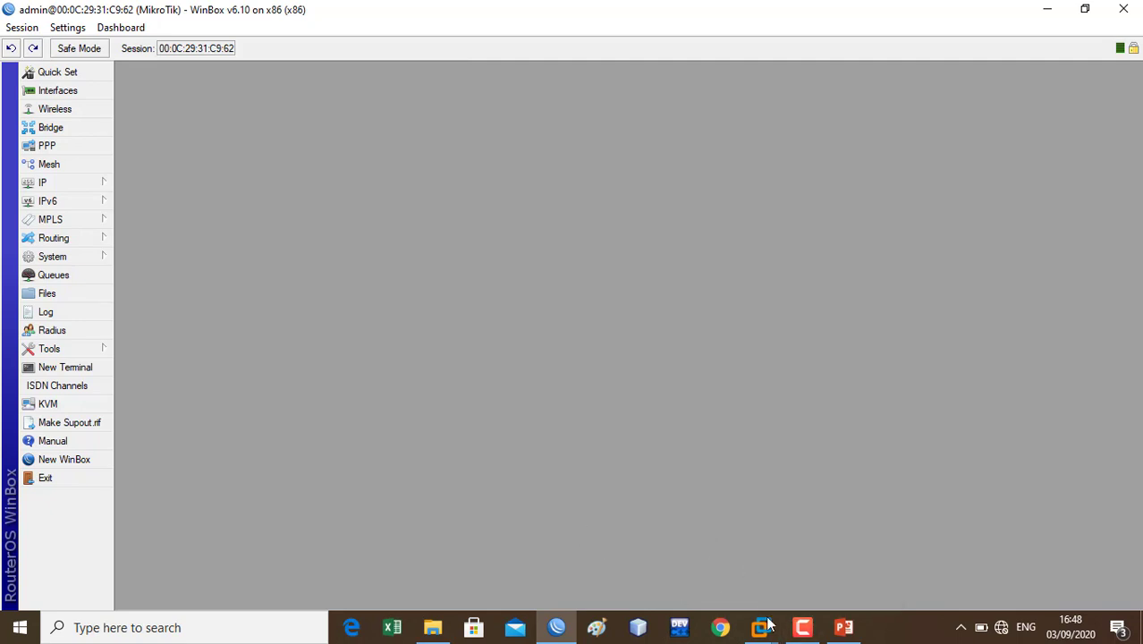
Step: Check the network topology slide in PowerPoint, and rename the router's ether1 interface in WinBox as ether1-internet
left_click(842, 629)
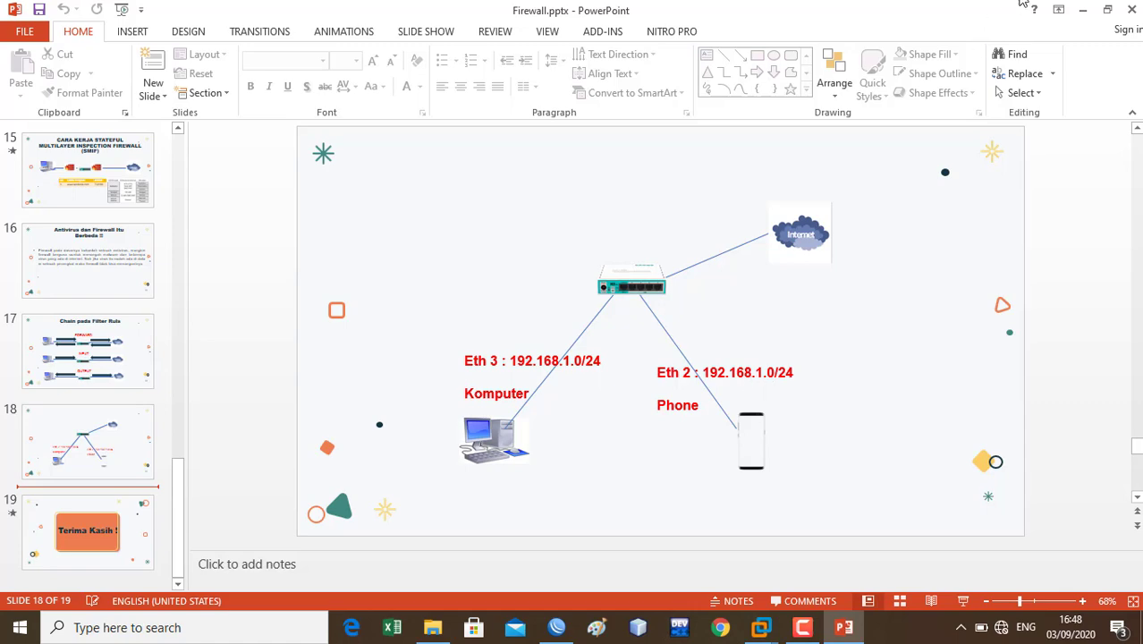
left_click(1083, 9)
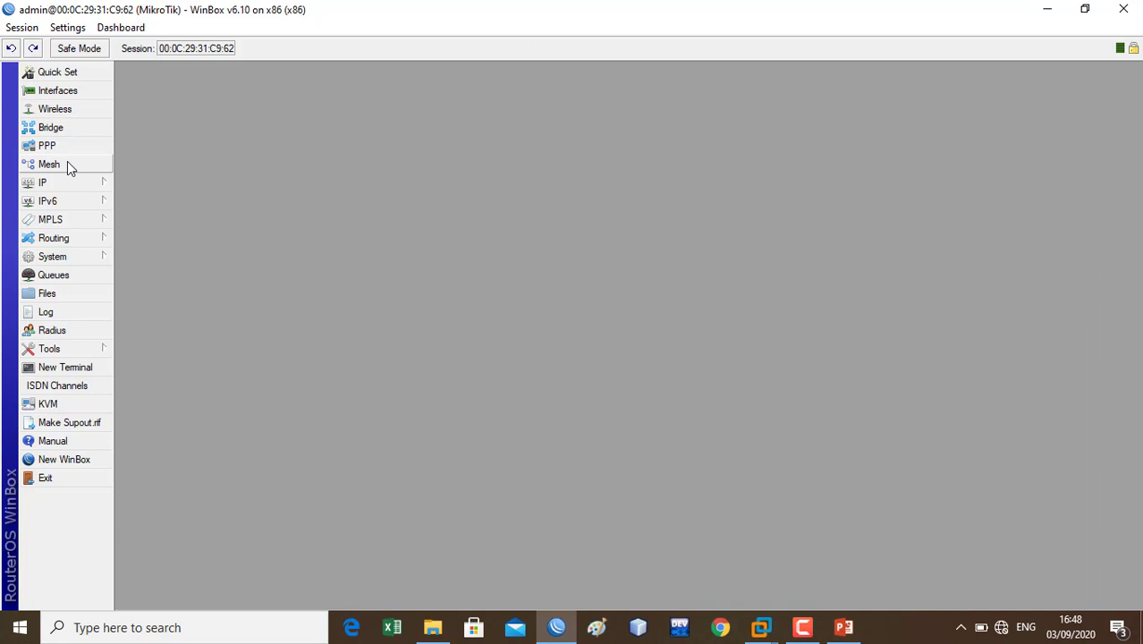
left_click(59, 91)
double_click(182, 207)
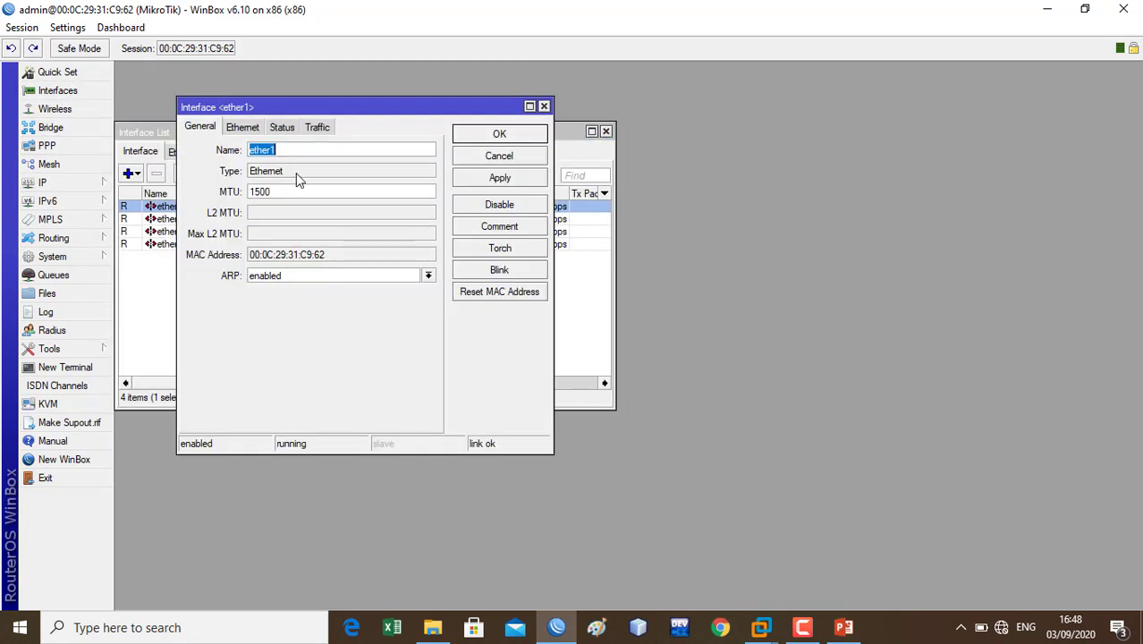
left_click(307, 149)
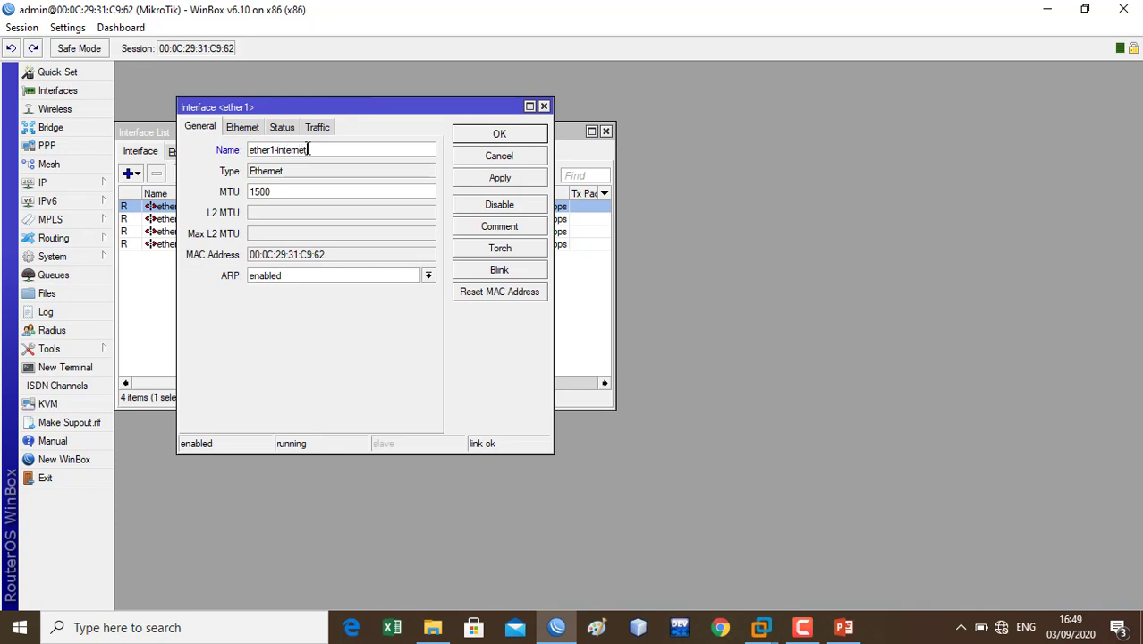
left_click(529, 179)
left_click(521, 133)
Step: Rename the ether2 interface as ether2-android
left_click(191, 221)
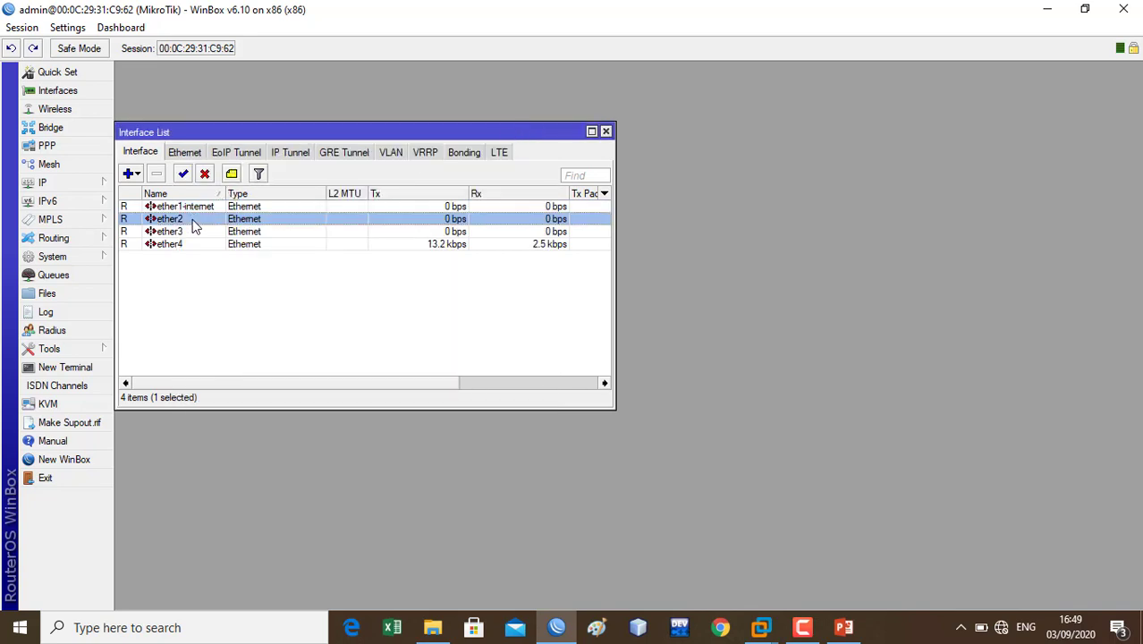
double_click(194, 225)
left_click(310, 150)
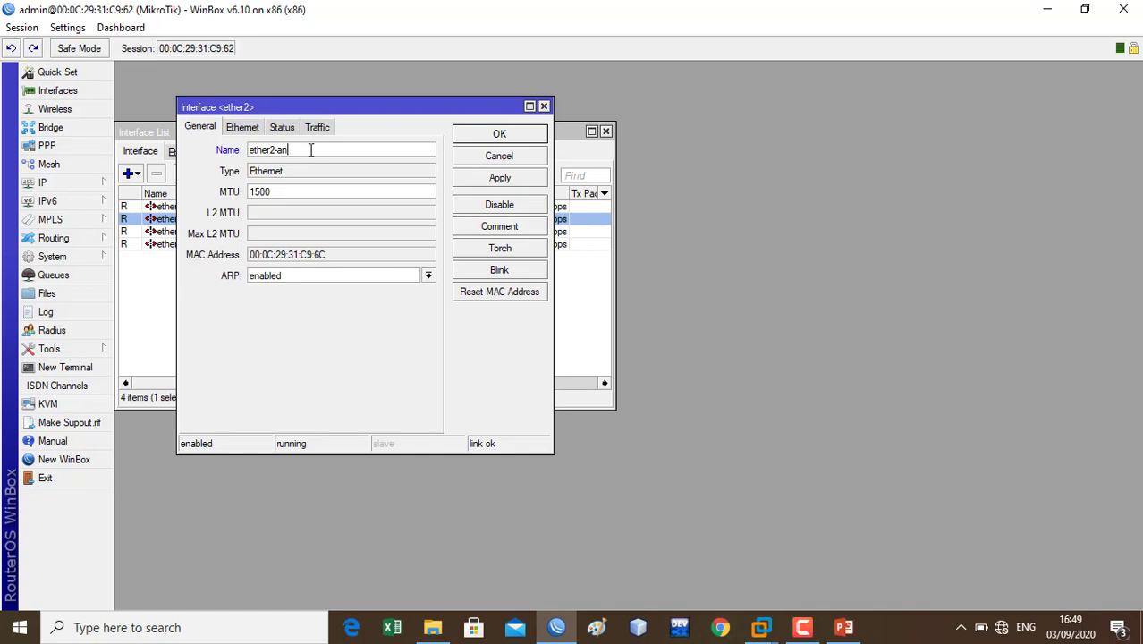
type("-android")
left_click(495, 178)
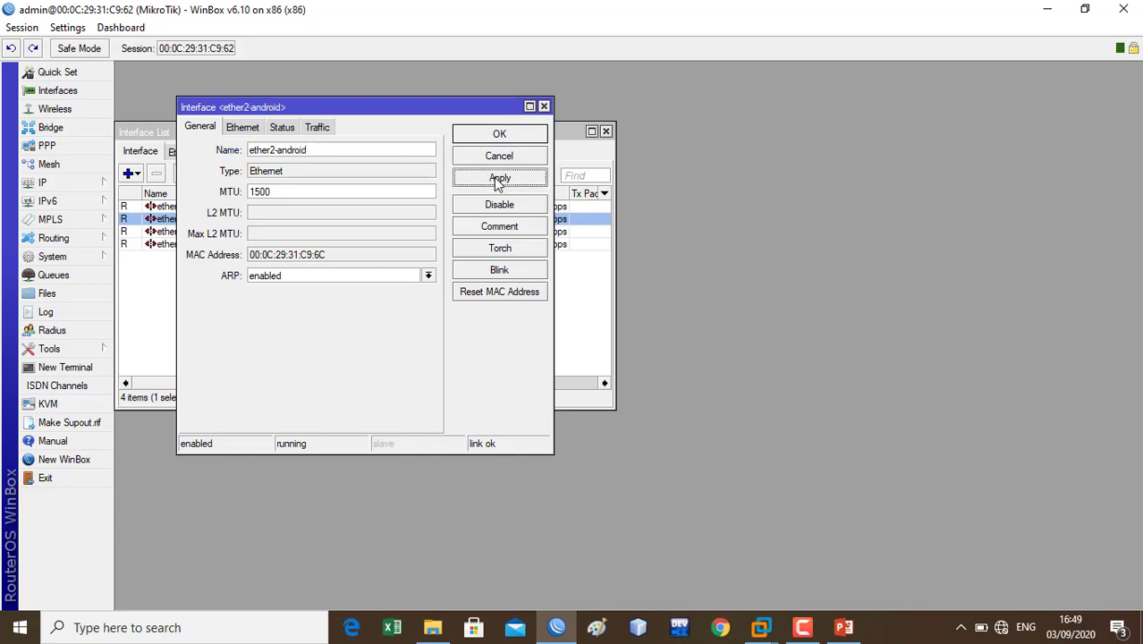
left_click(500, 134)
Step: Rename the ether3 interface as ether3-pc and close the interface list
double_click(209, 232)
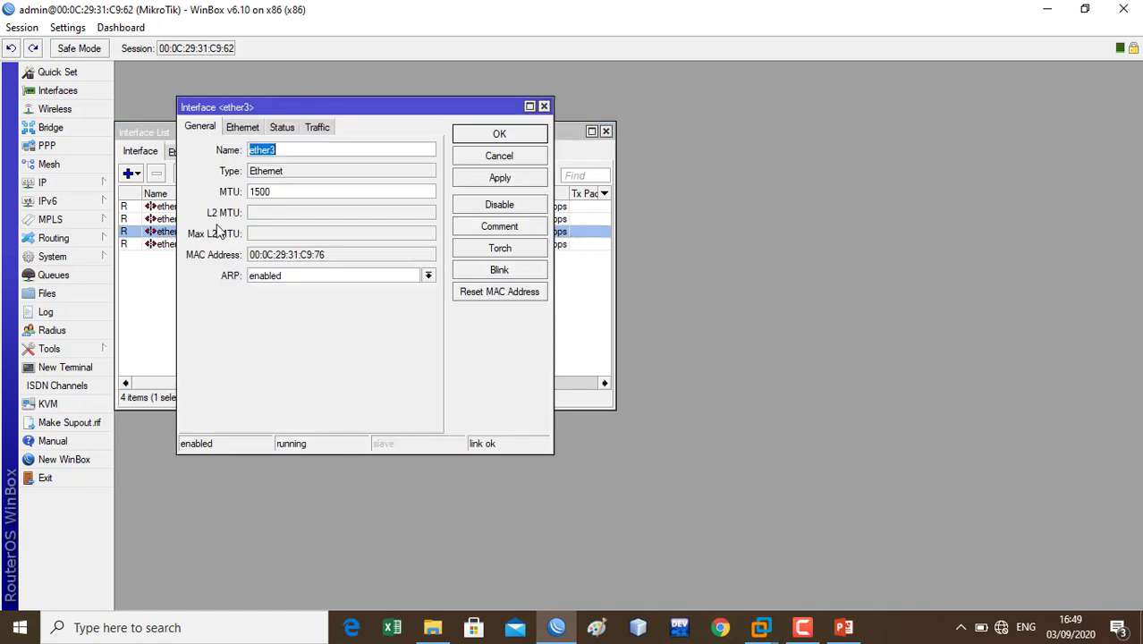
left_click(377, 151)
left_click(513, 179)
left_click(503, 139)
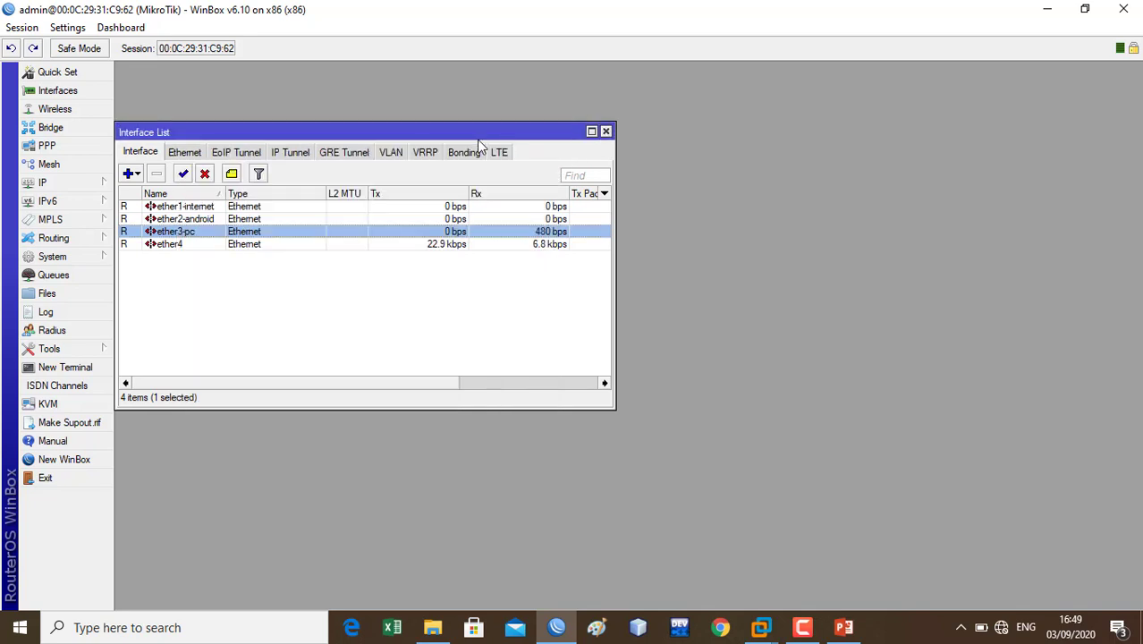
left_click(606, 132)
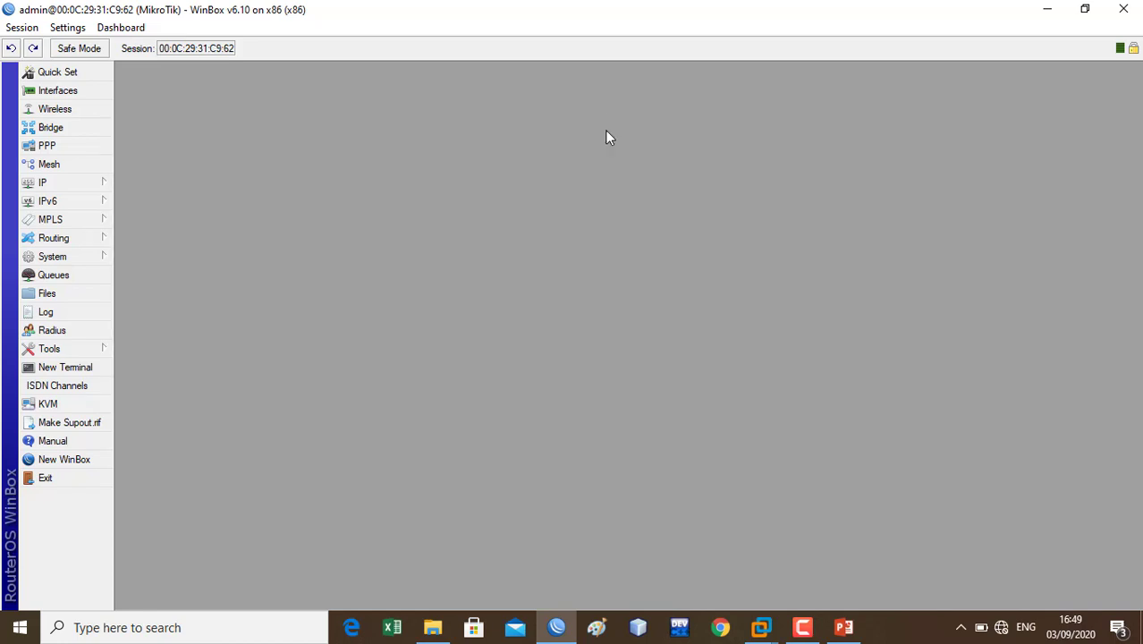
Step: Create a new bridge interface named lab
left_click(59, 130)
left_click_drag(275, 208, 242, 169)
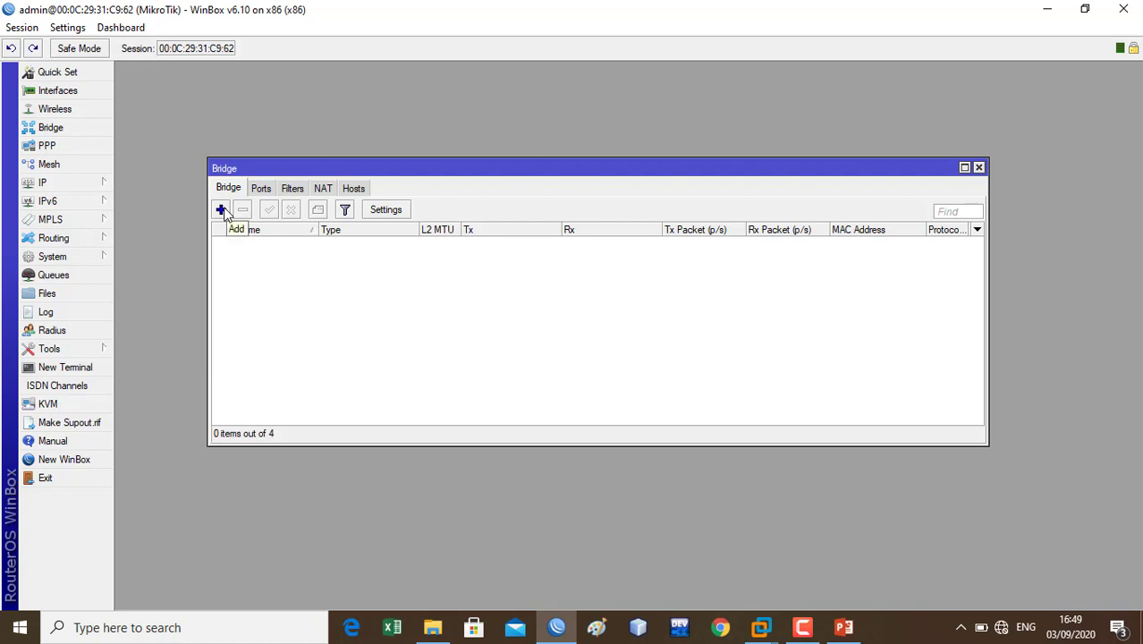
left_click(220, 210)
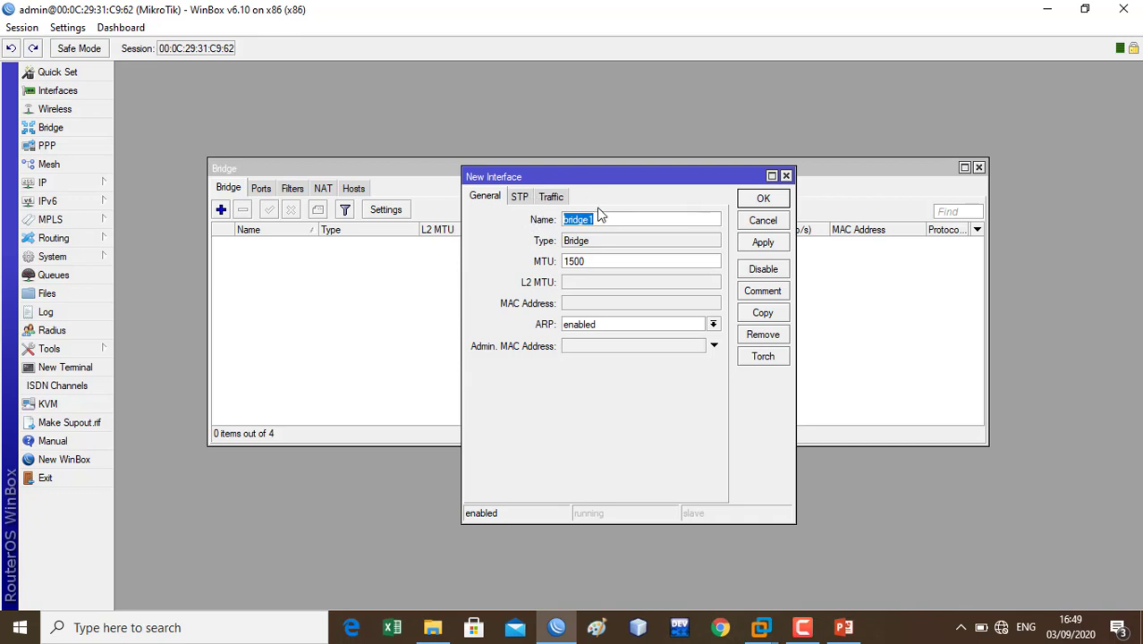
key("BackSpace")
left_click(765, 245)
left_click(763, 199)
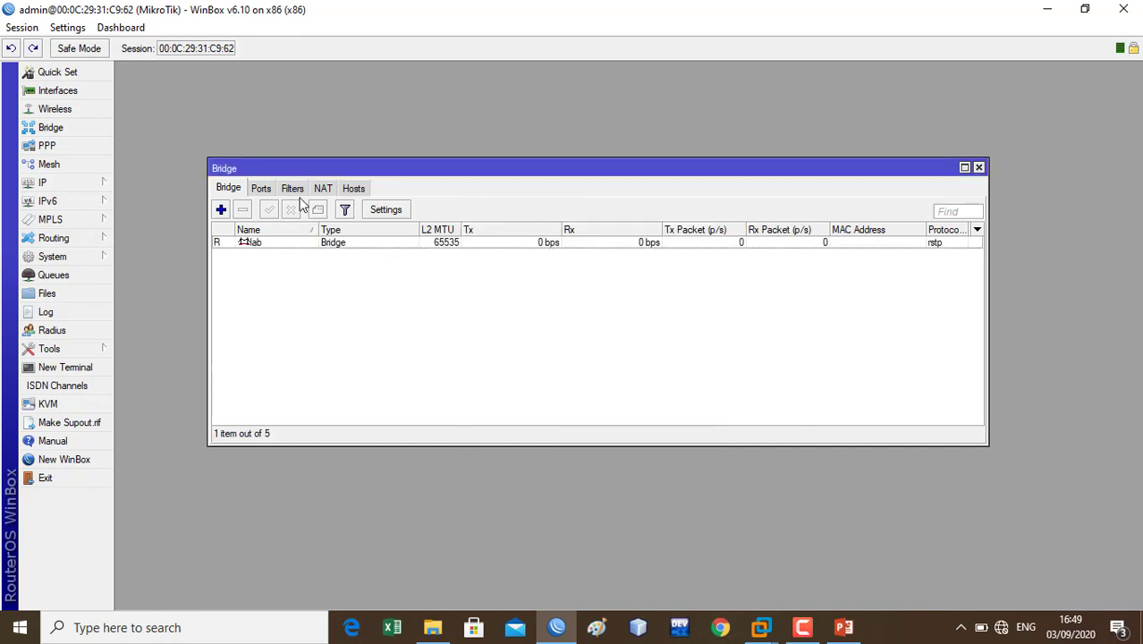
Step: Add the ether2-android interface as a port of the lab bridge
left_click(262, 189)
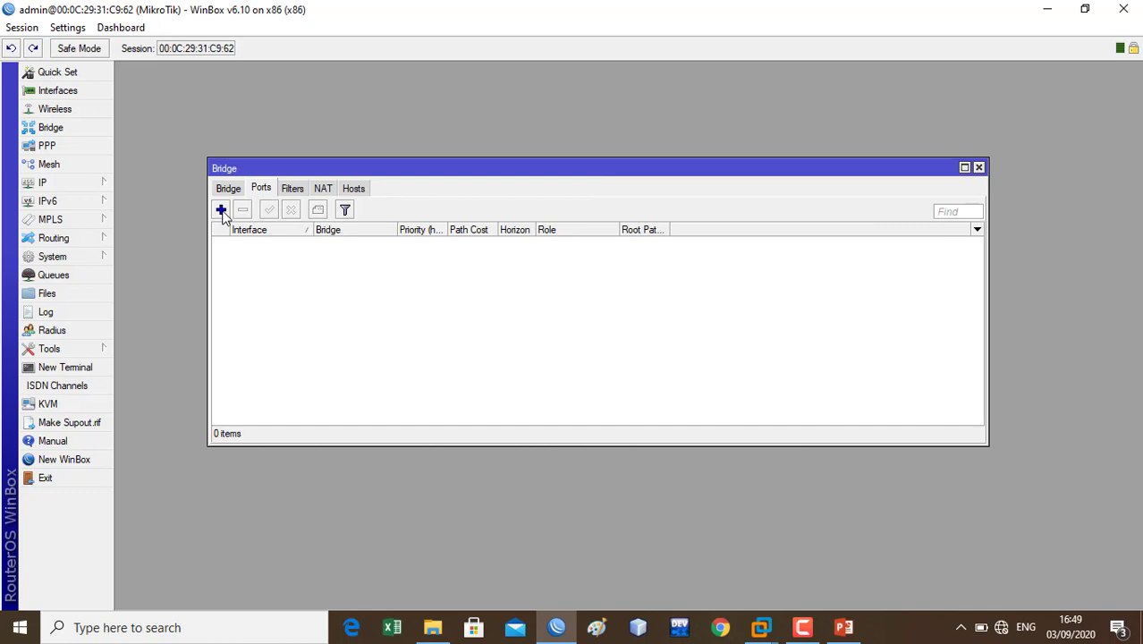
left_click(222, 212)
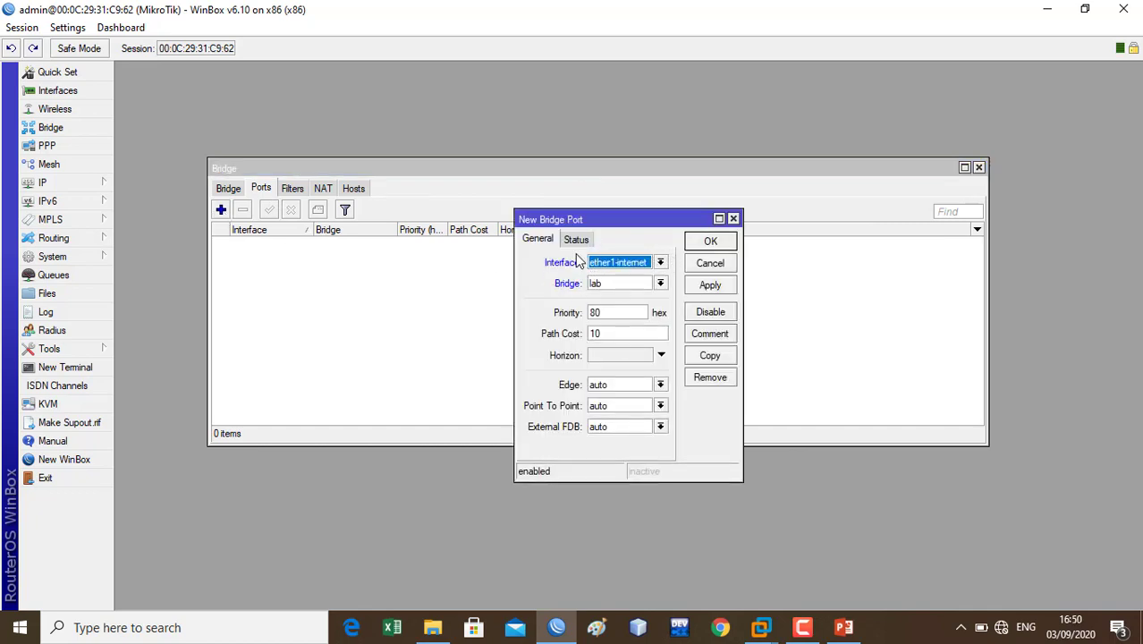
left_click(661, 266)
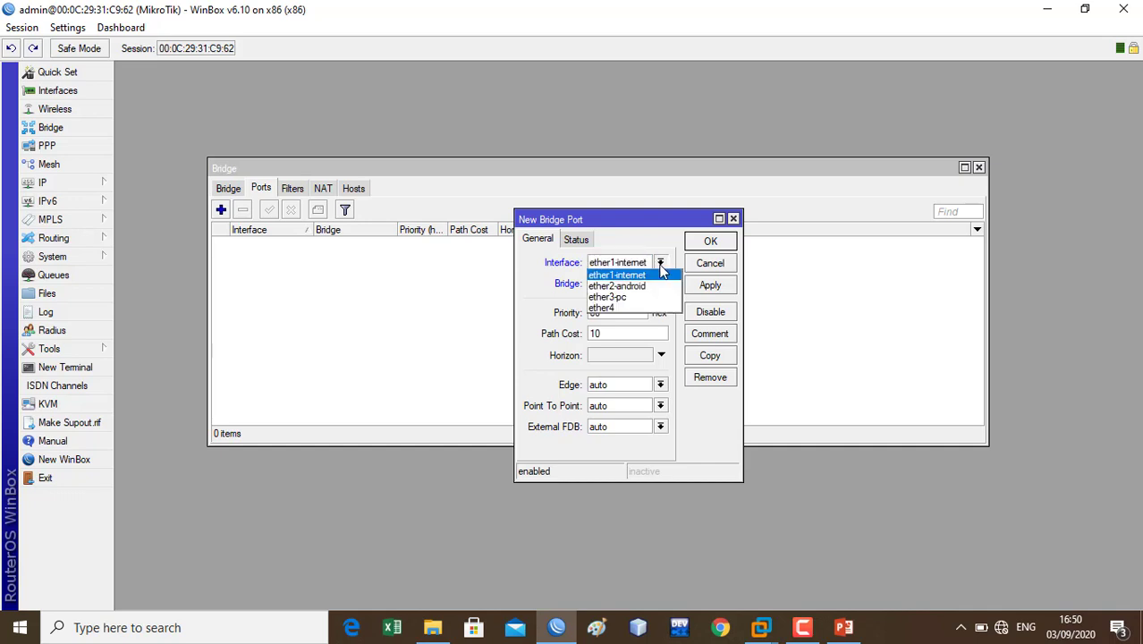
left_click(633, 288)
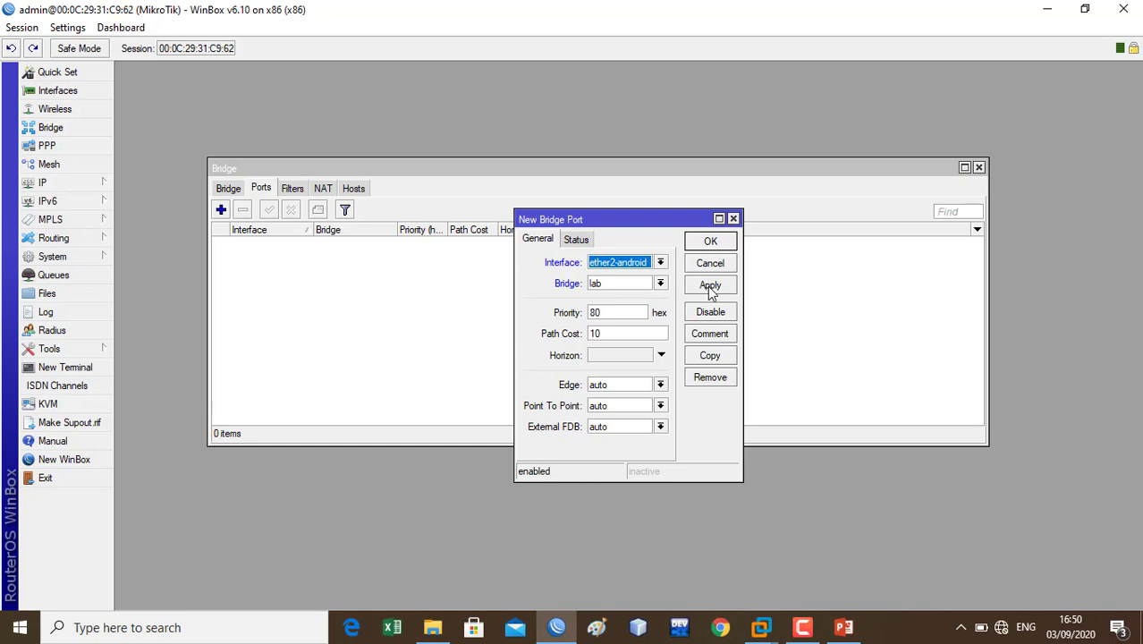
left_click(713, 290)
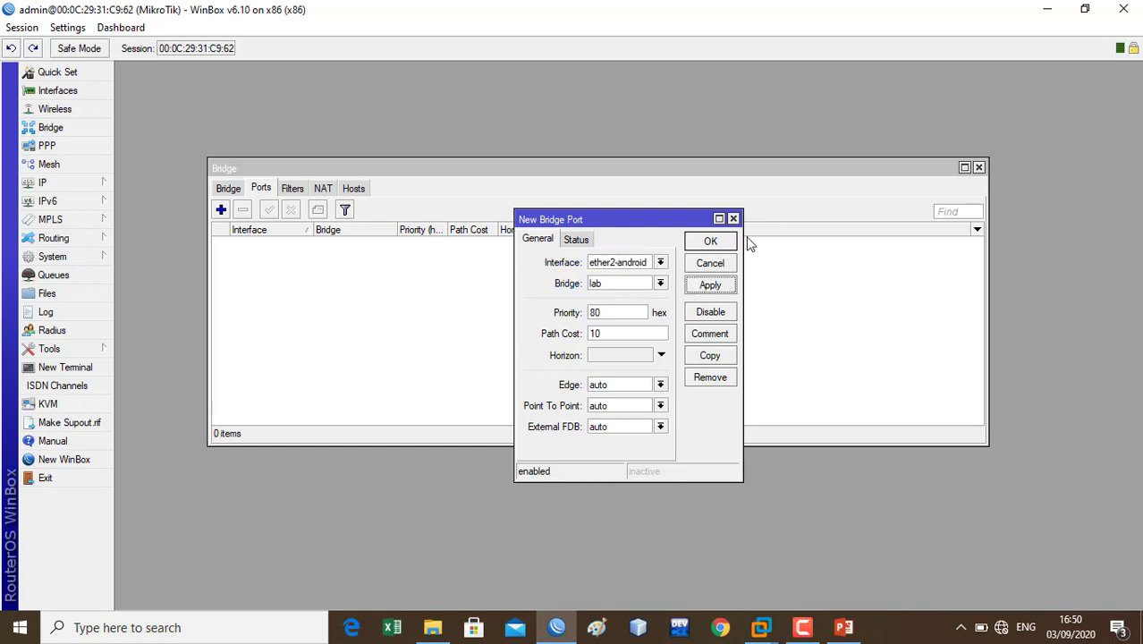
Step: Add the ether3-pc interface as a second port of the lab bridge and close the bridge window
left_click(711, 242)
left_click(221, 210)
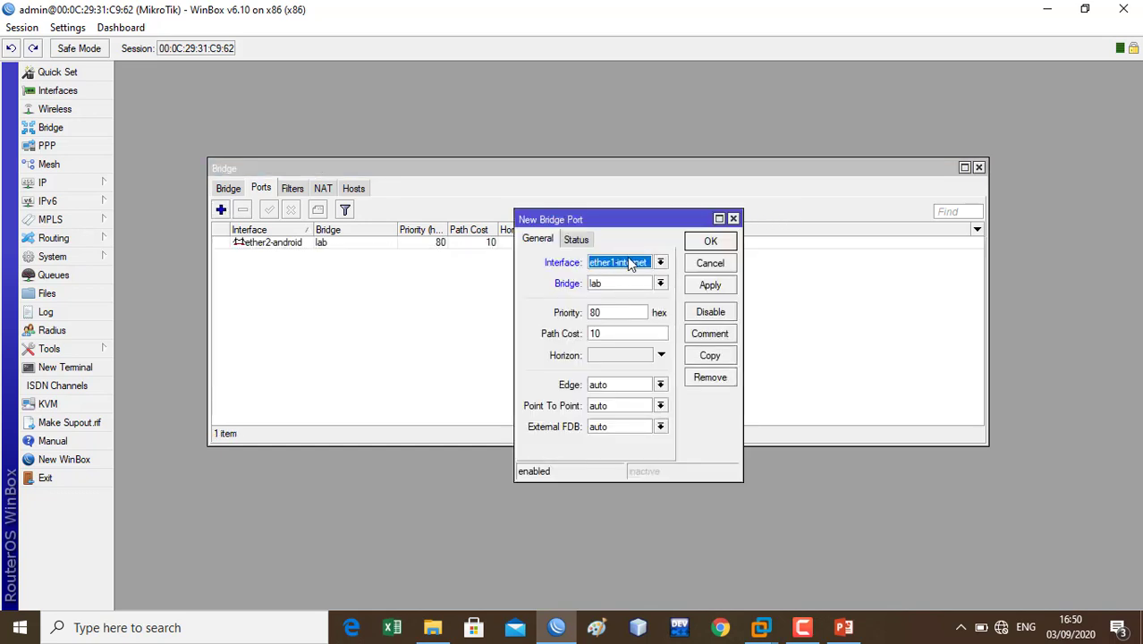
left_click(660, 262)
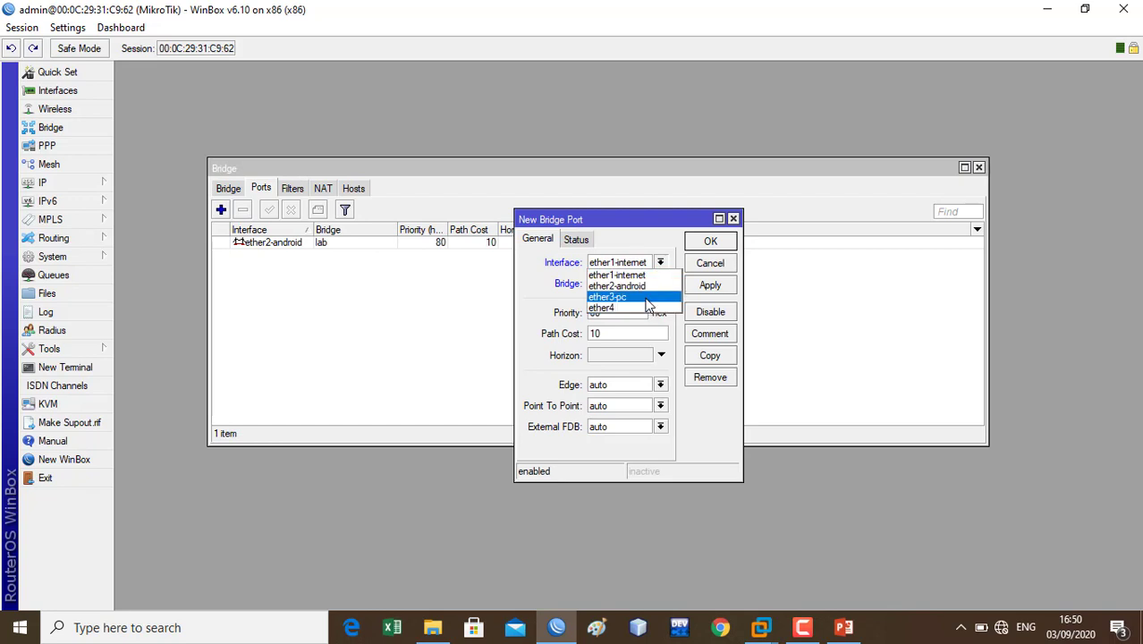
left_click(647, 299)
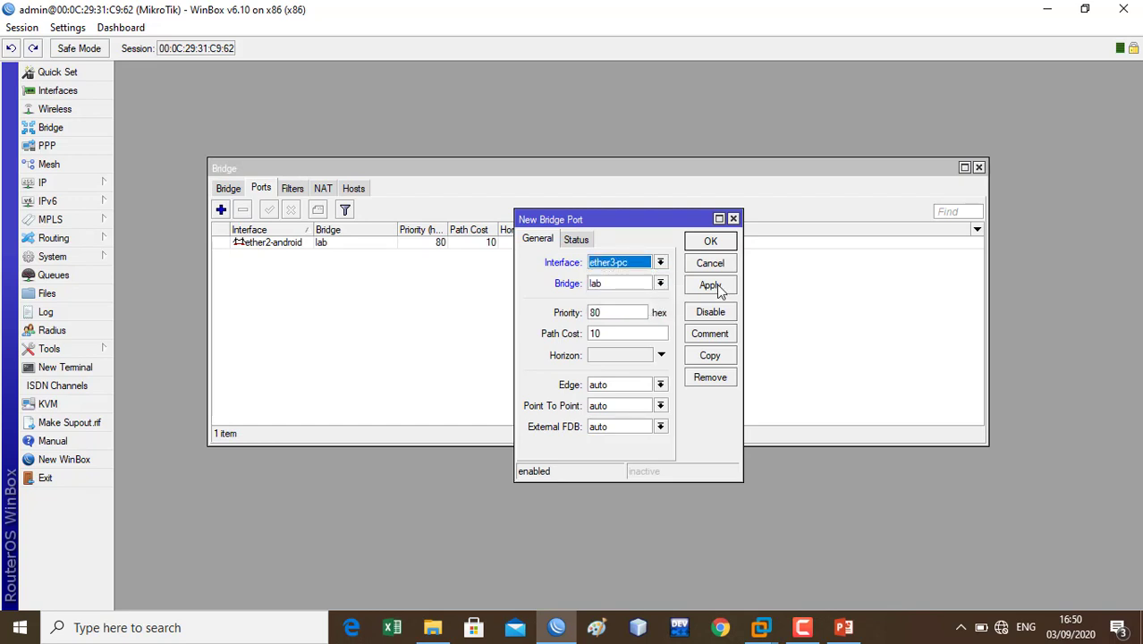
left_click(710, 286)
left_click(721, 244)
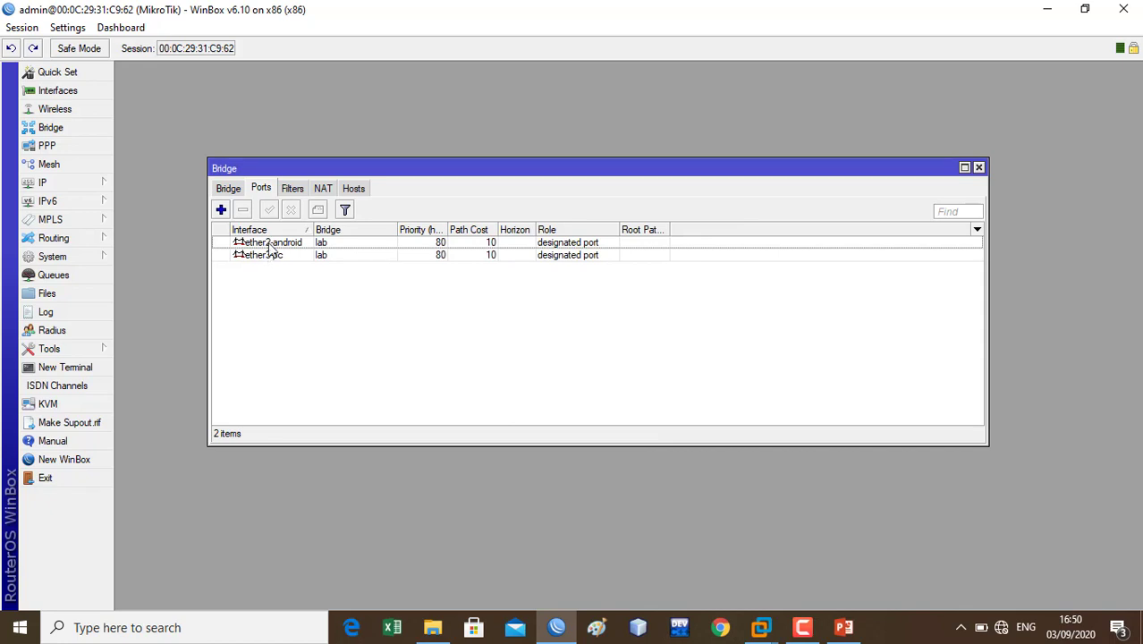
left_click(228, 189)
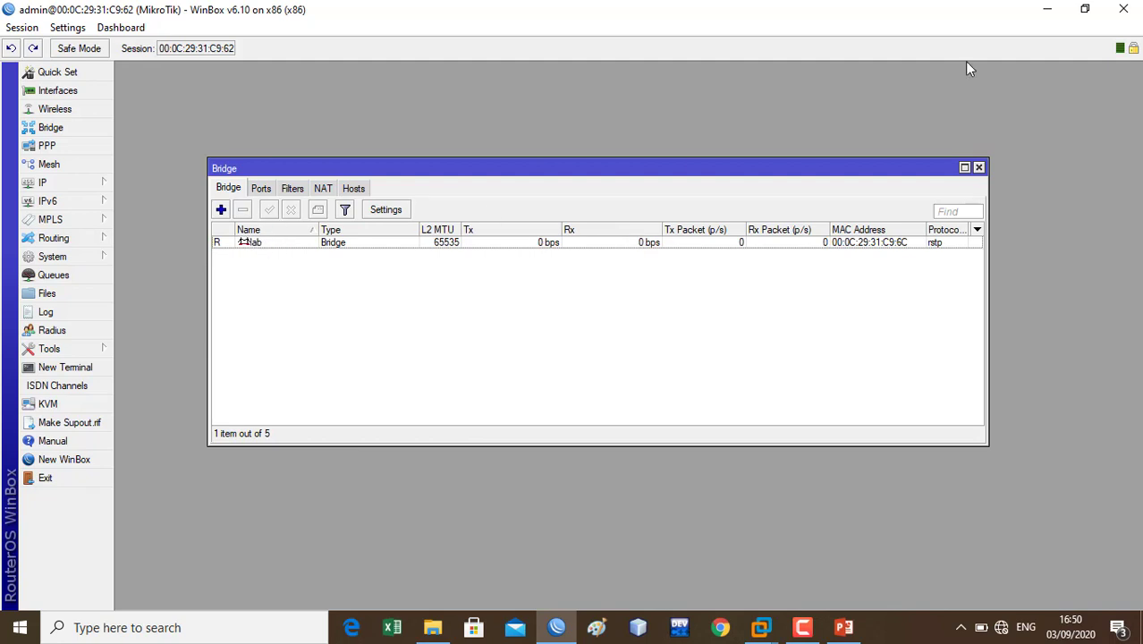
left_click(978, 168)
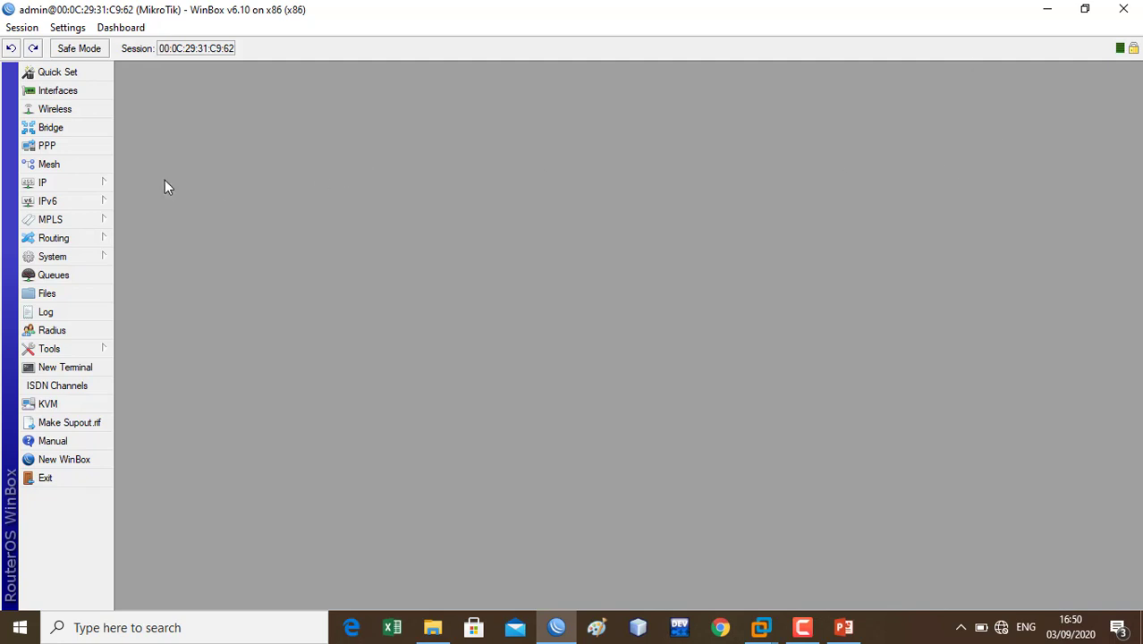
Step: Create the IP address 192.168.1.1/24, checking it against the network diagram in the PowerPoint presentation
left_click(93, 183)
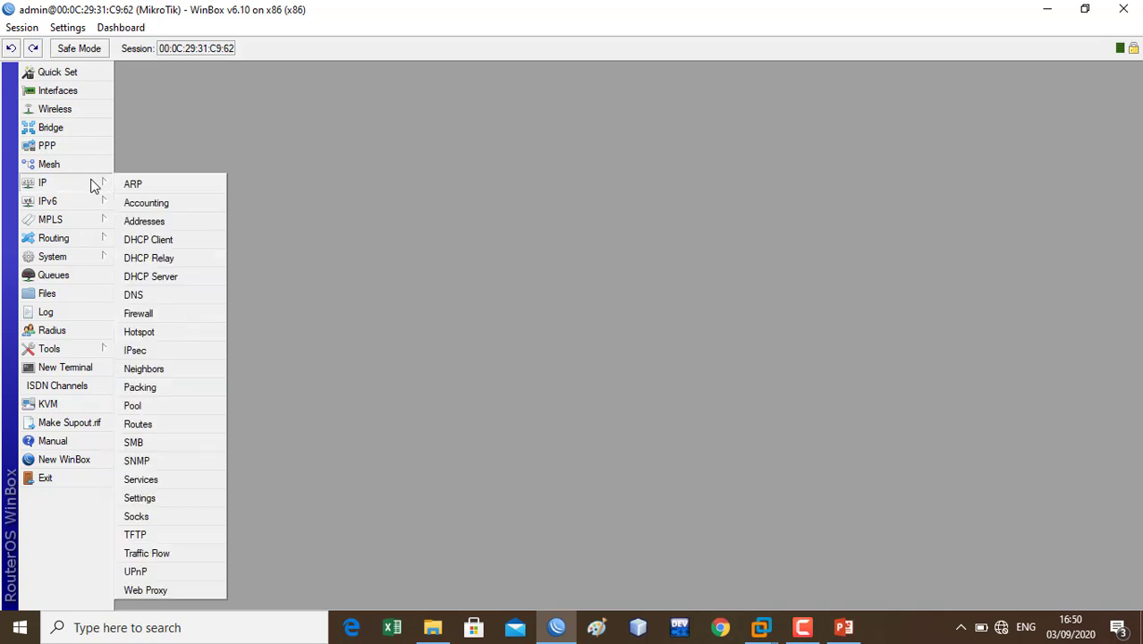
left_click(165, 222)
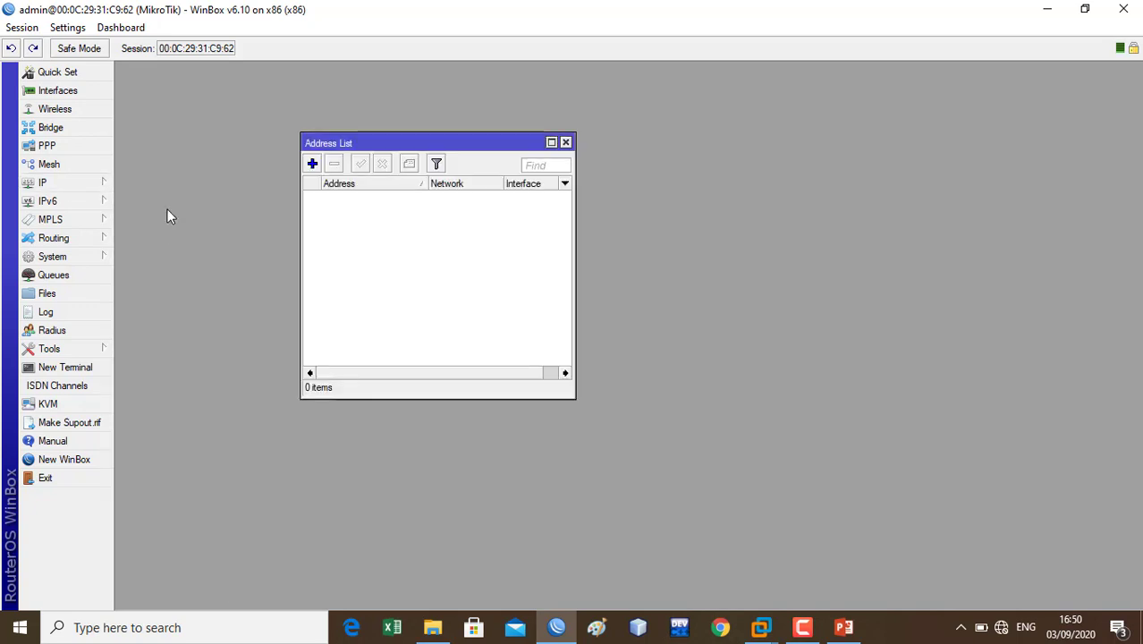
left_click(313, 164)
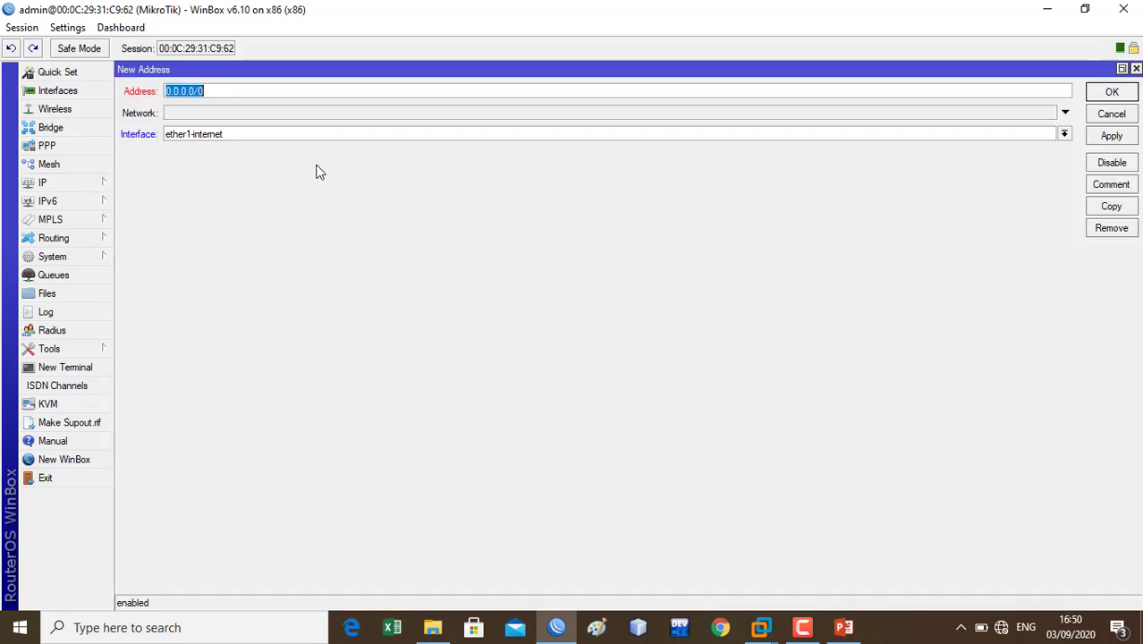
type("192")
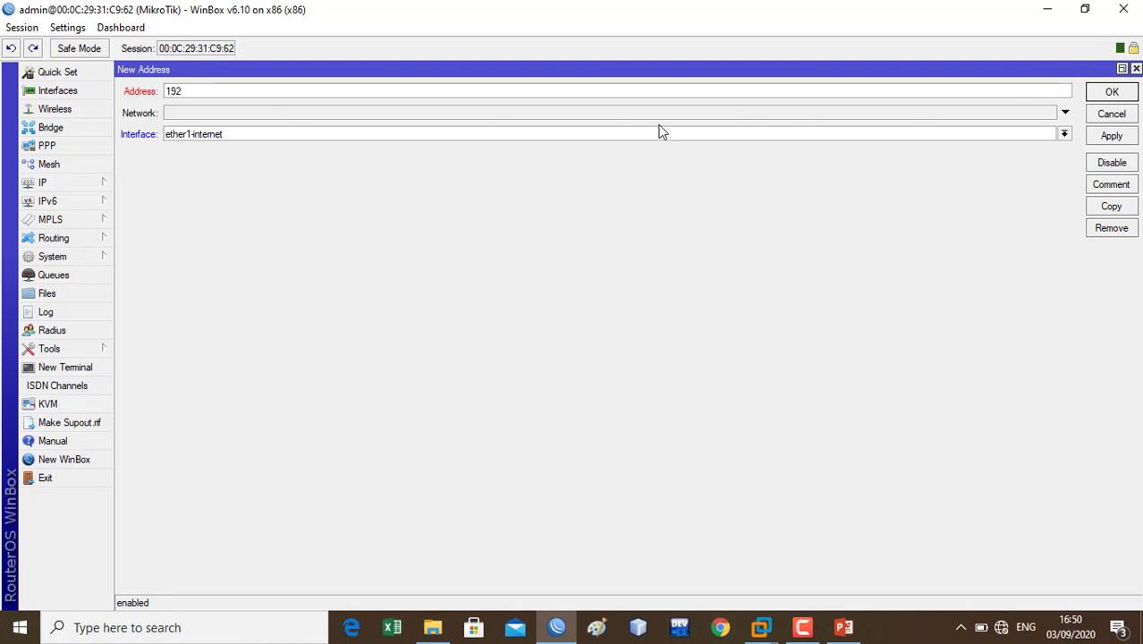
type(".168.1.1/24")
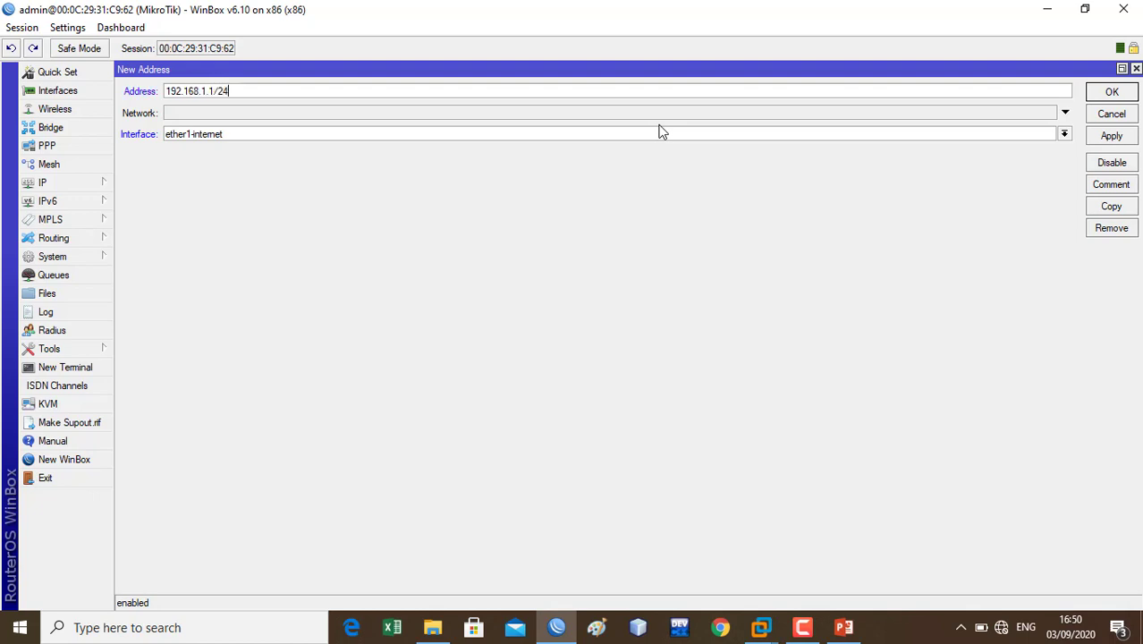
left_click(843, 629)
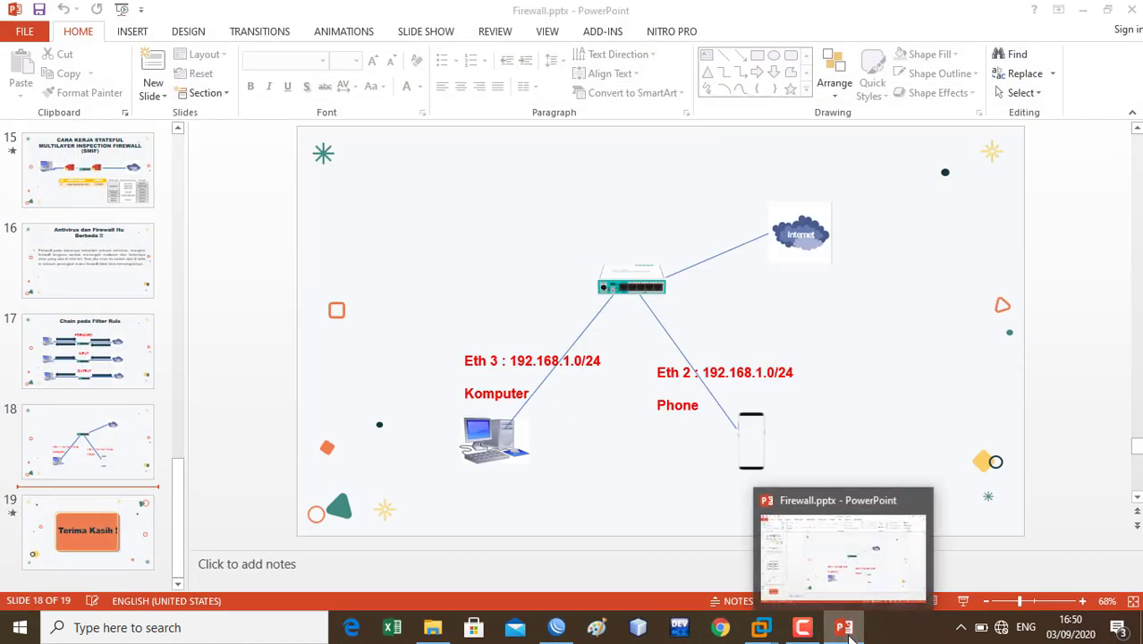
left_click(849, 631)
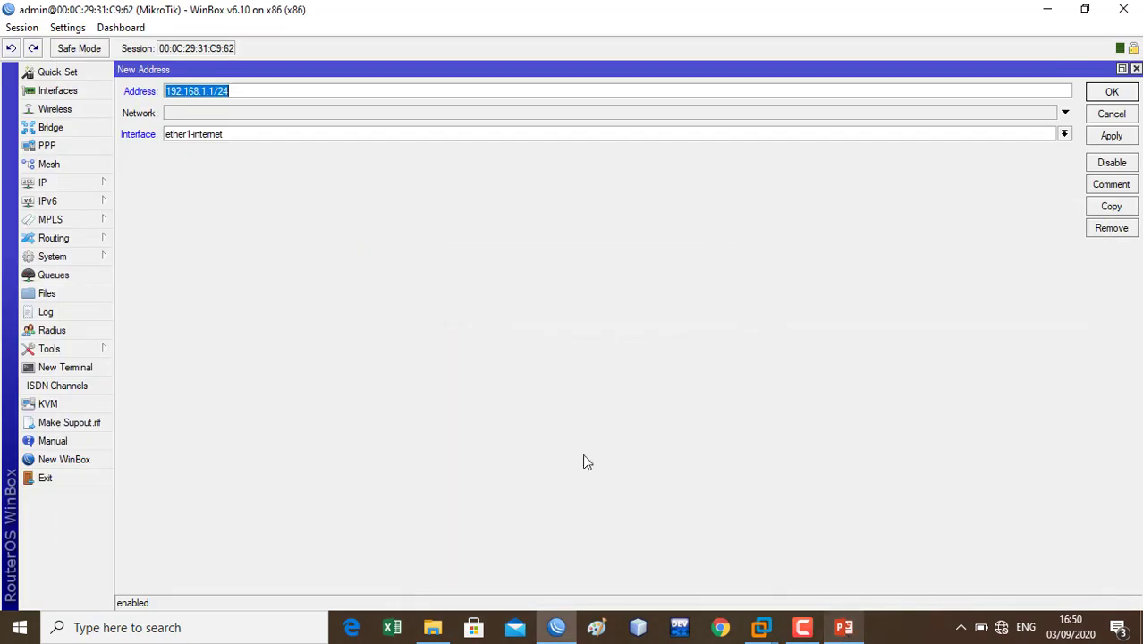
left_click(1112, 137)
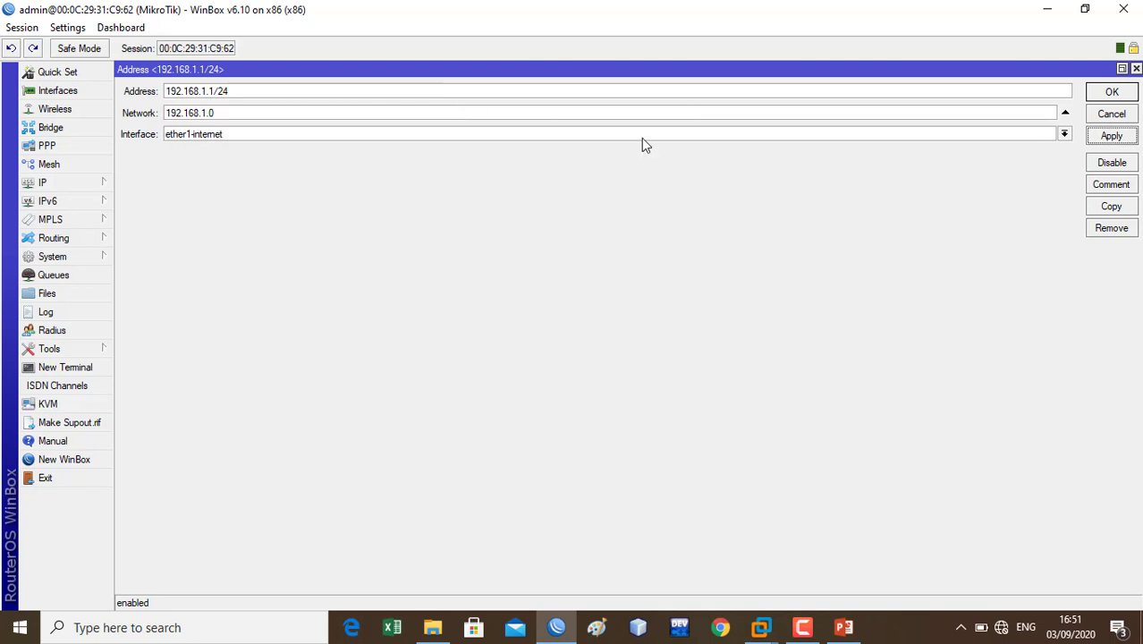
Step: Assign the 192.168.1.1/24 address to the lab bridge interface and confirm it
left_click(1064, 135)
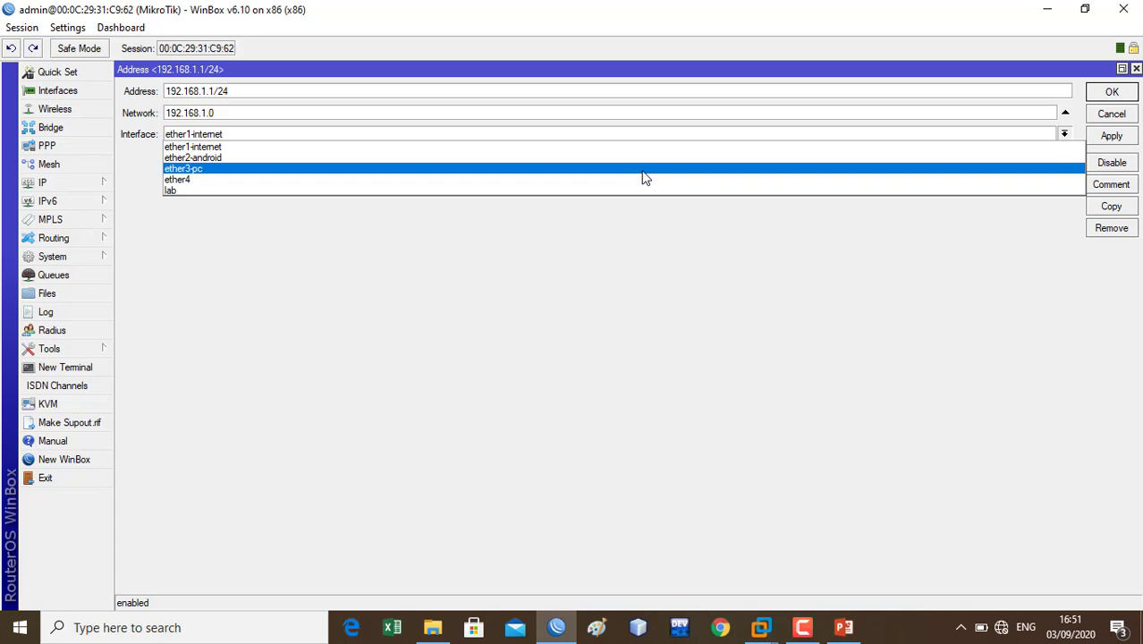
left_click(580, 191)
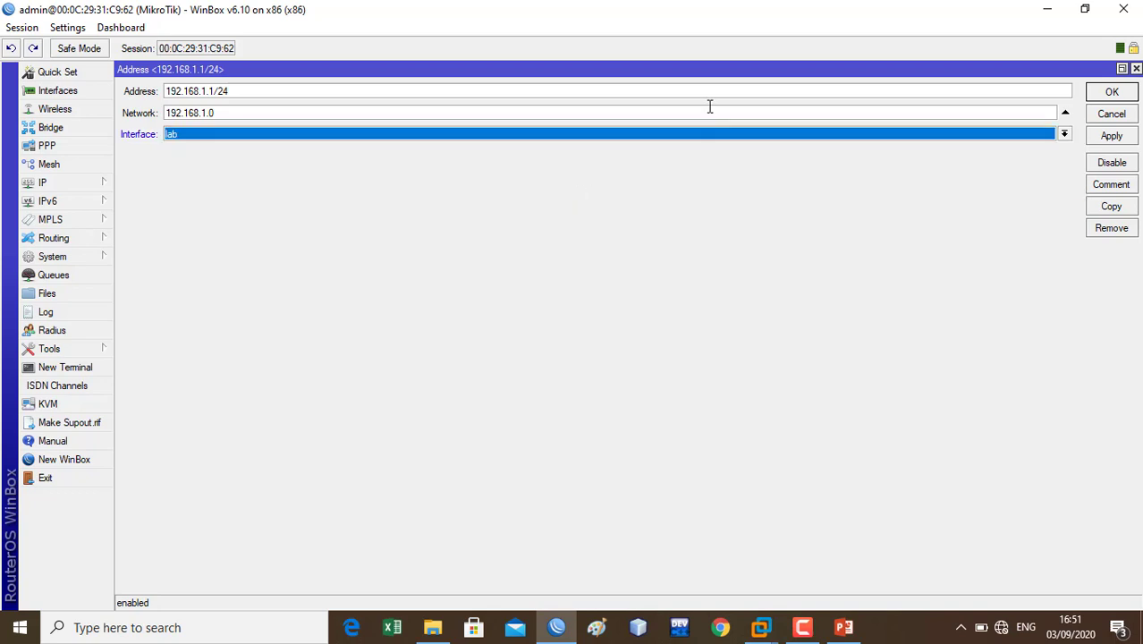
left_click(1115, 136)
left_click(1113, 94)
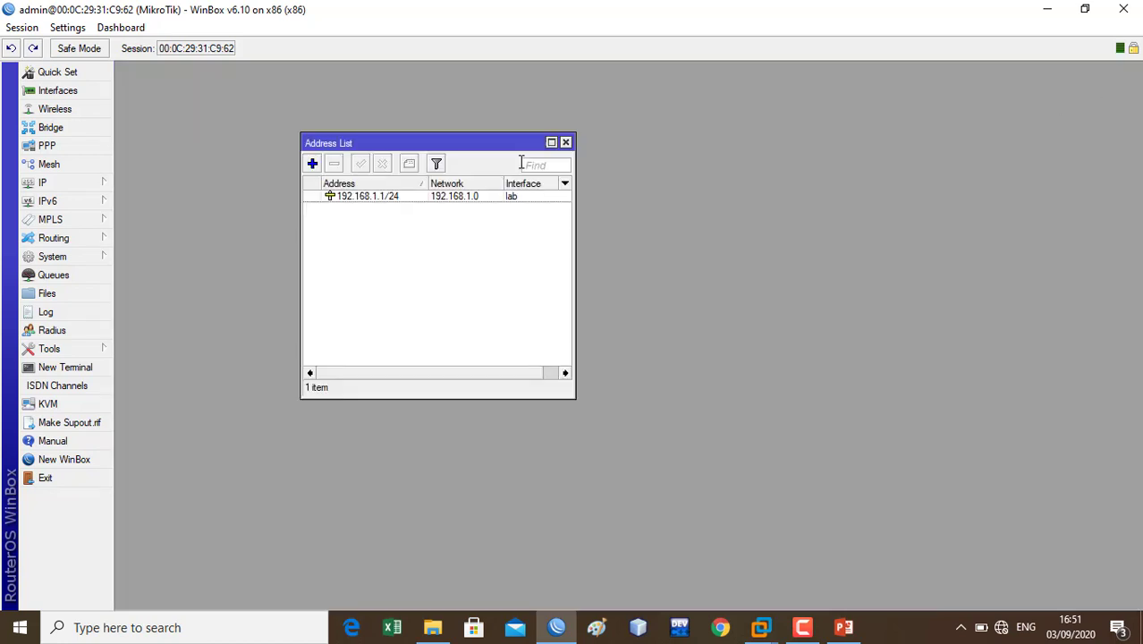
Step: Add a DHCP client on the ether1-internet interface, keeping peer DNS, peer NTP and the default route enabled
left_click(82, 189)
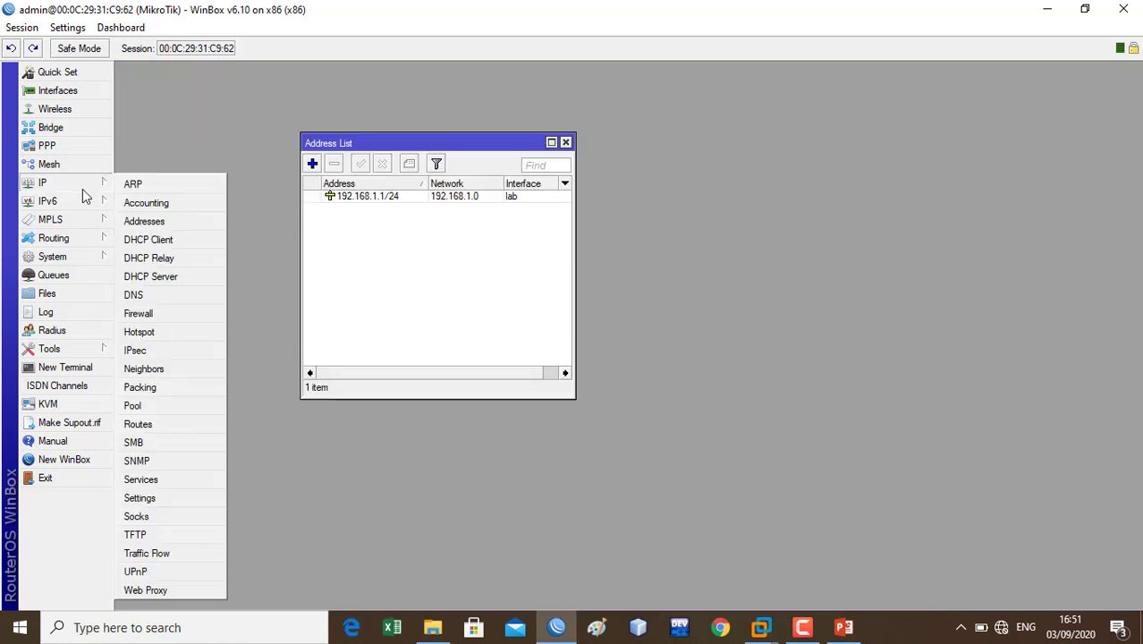
left_click(150, 244)
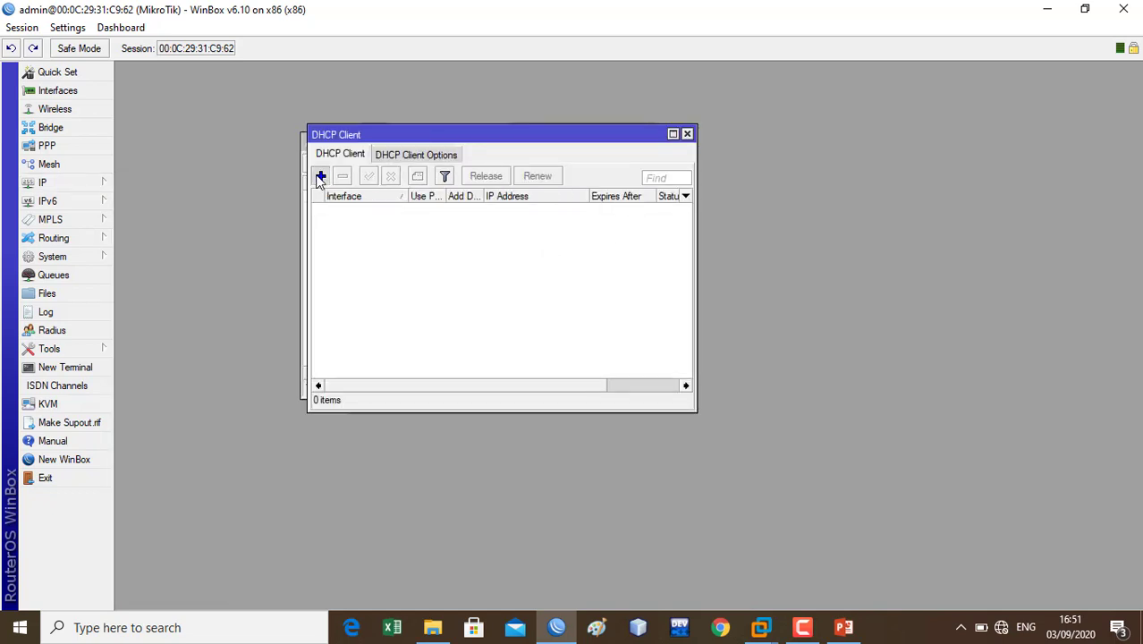
left_click(320, 176)
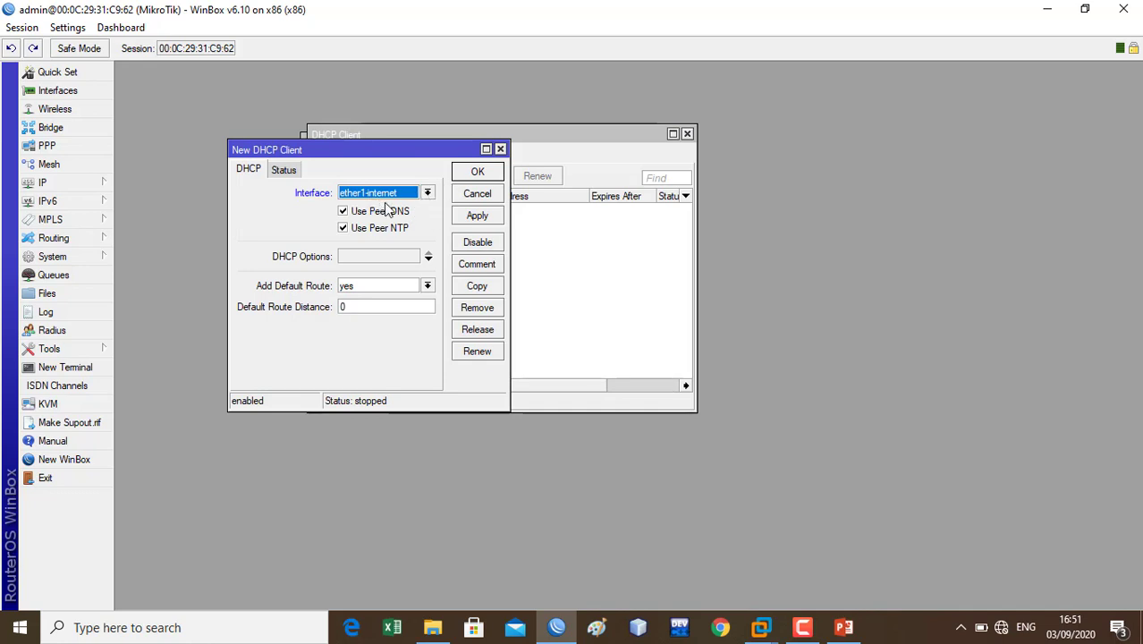
left_click(486, 219)
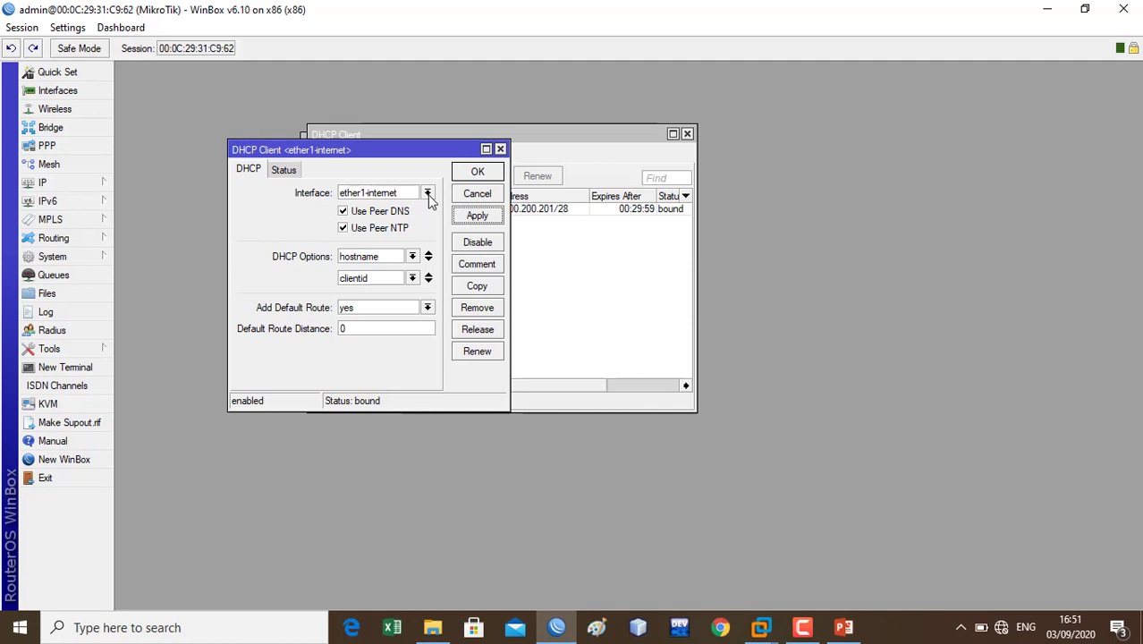
left_click(427, 194)
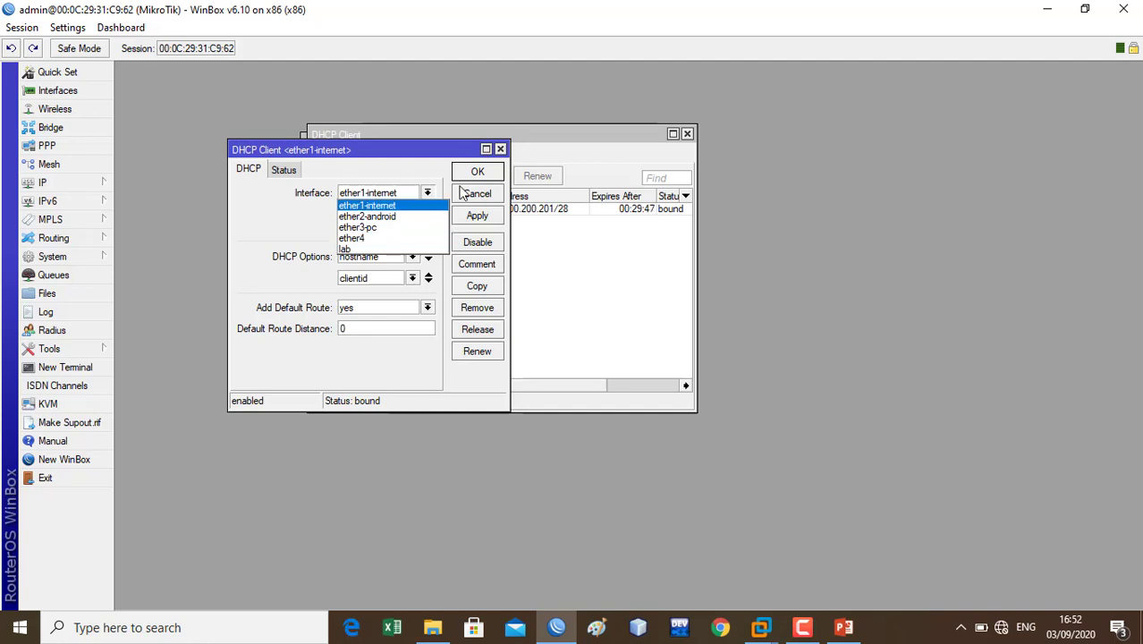
left_click(479, 220)
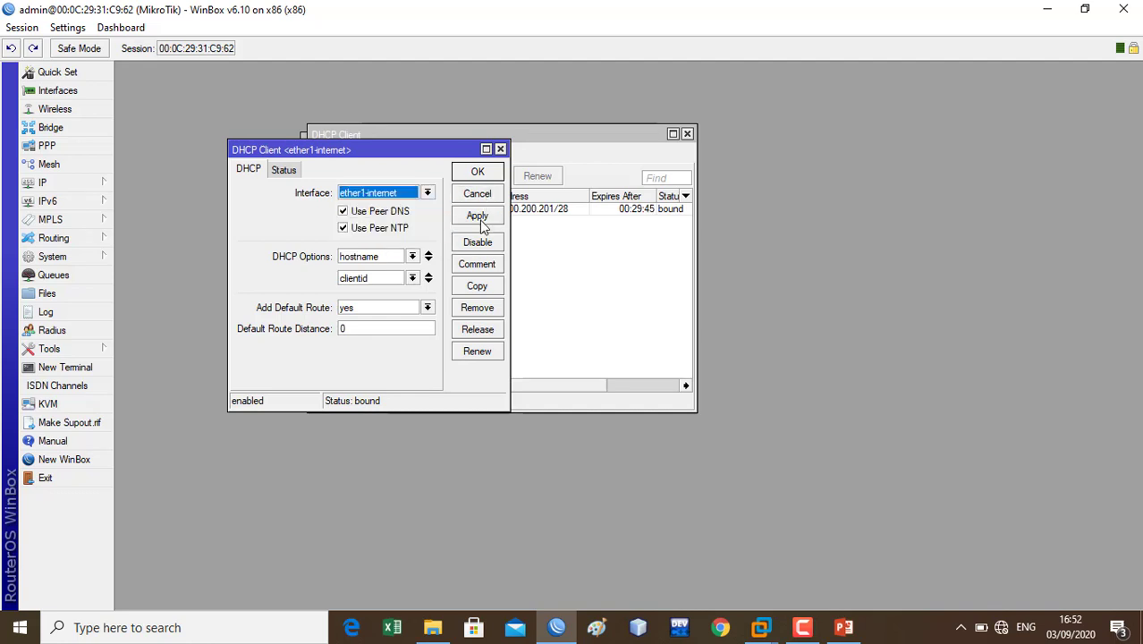
left_click(477, 172)
left_click_drag(483, 386, 575, 384)
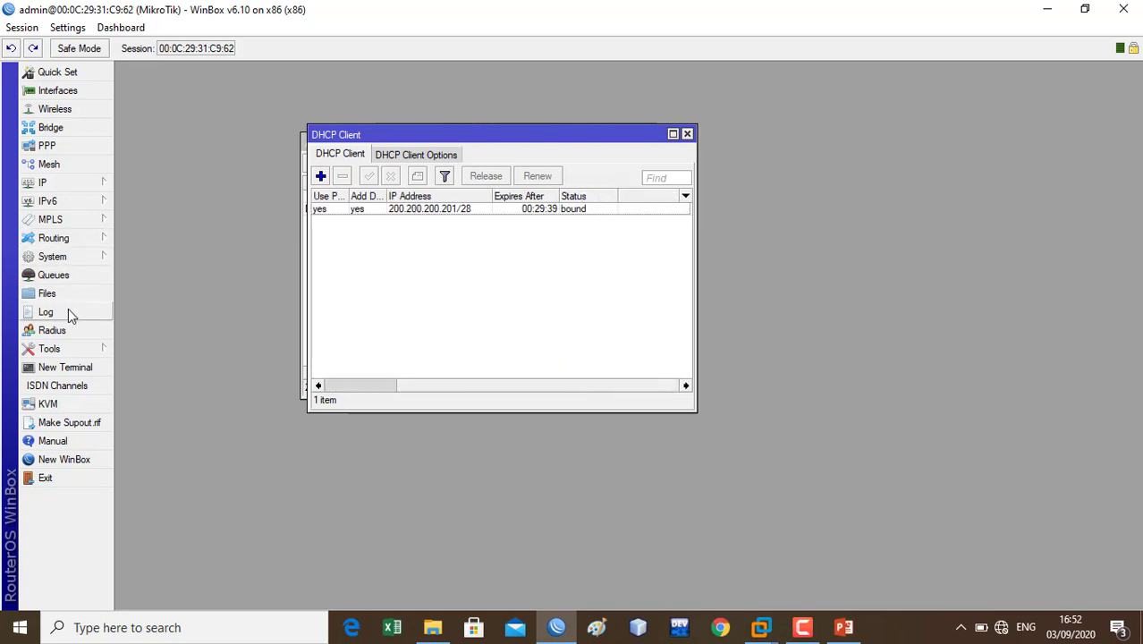
Step: Open a router terminal and test internet access by pinging 8.8.8.8, stopping after several replies
left_click(76, 370)
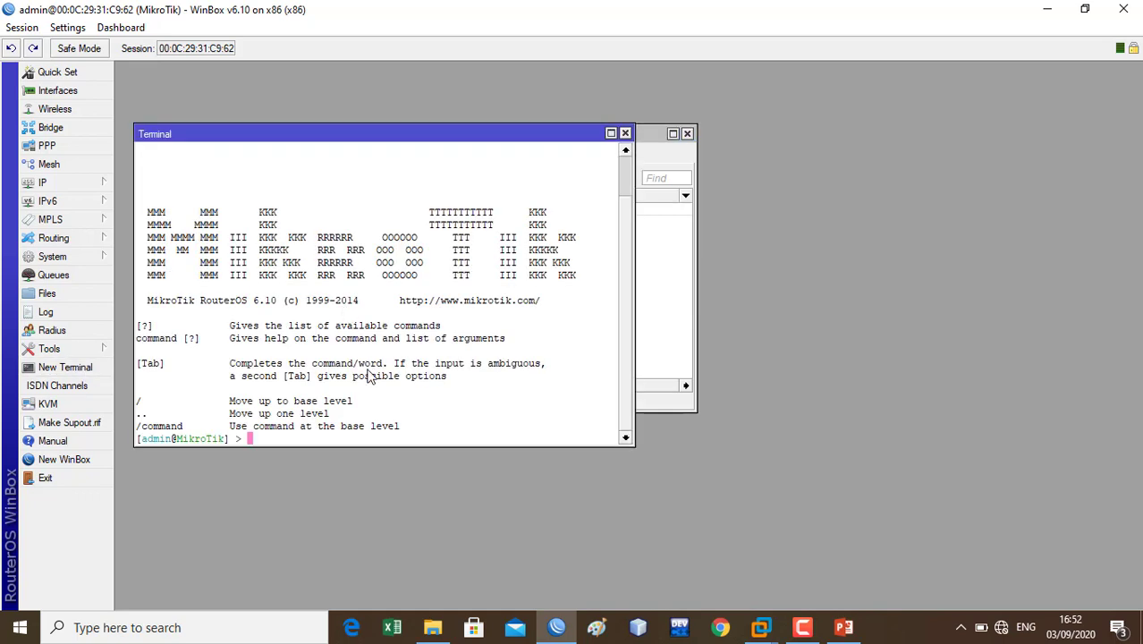
type("ping 8.8.8.8")
key("Return")
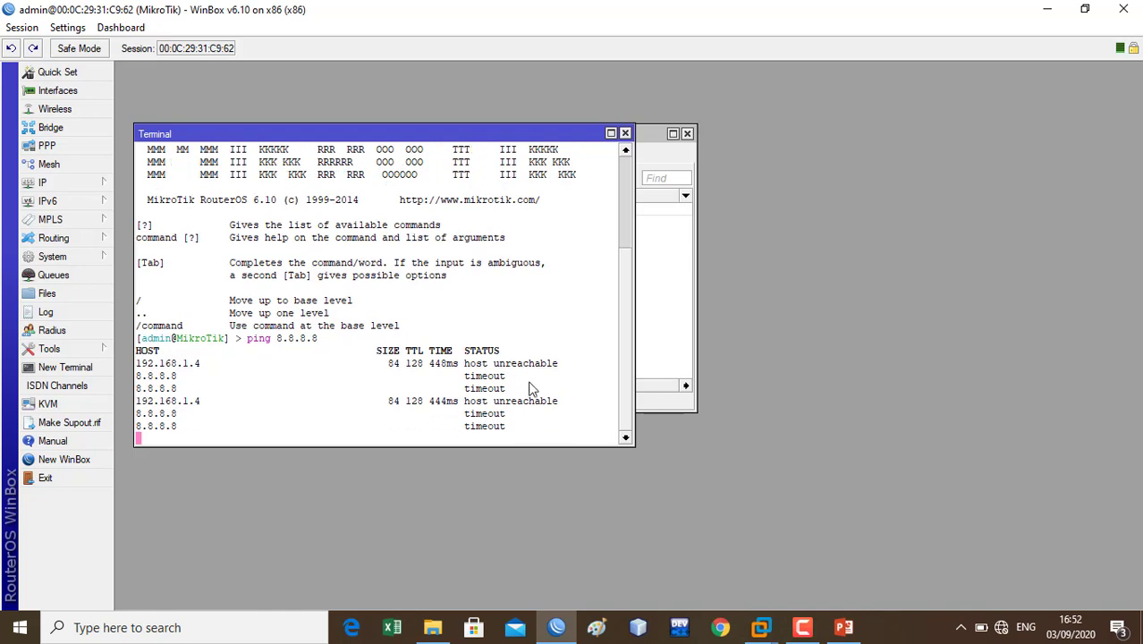
key("ctrl+c")
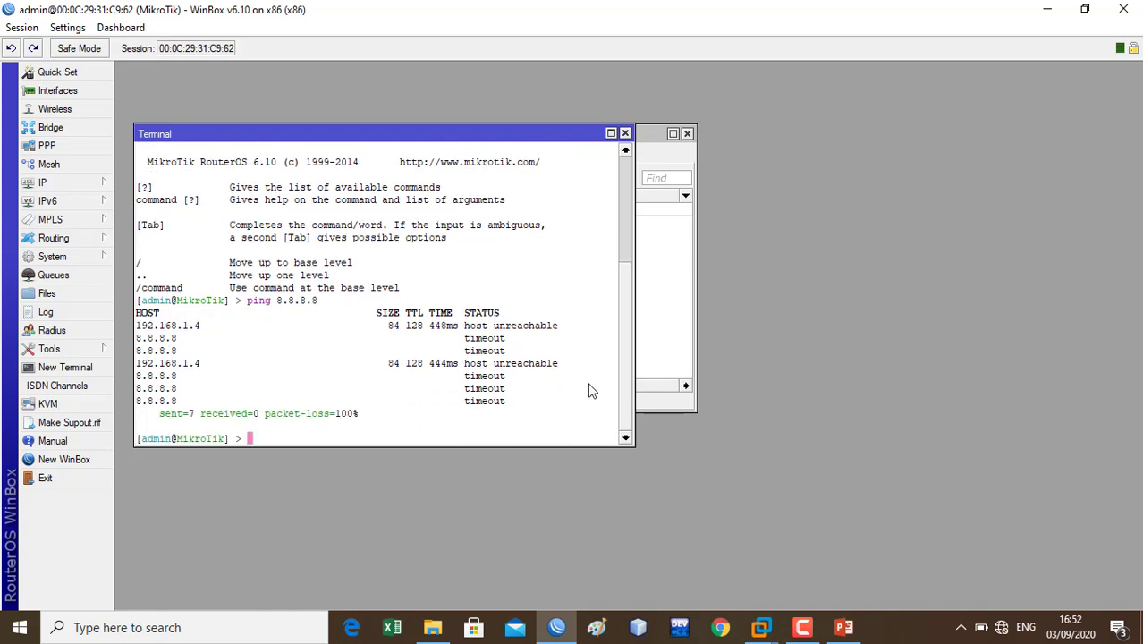
Step: Switch the computer's Wi-Fi connection to the ZTE-R9X9f6 network
left_click(1002, 629)
left_click(964, 256)
left_click(1030, 302)
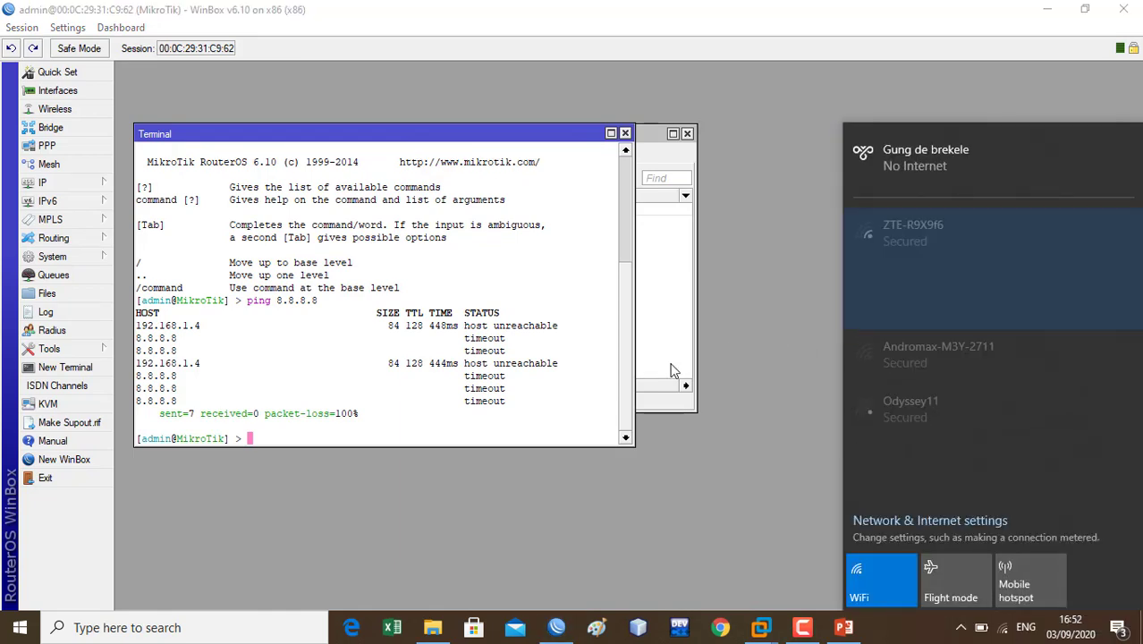
Step: Repeat the ping to 8.8.8.8 in the router terminal over the new Wi-Fi connection and stop it
left_click(533, 380)
key("Up")
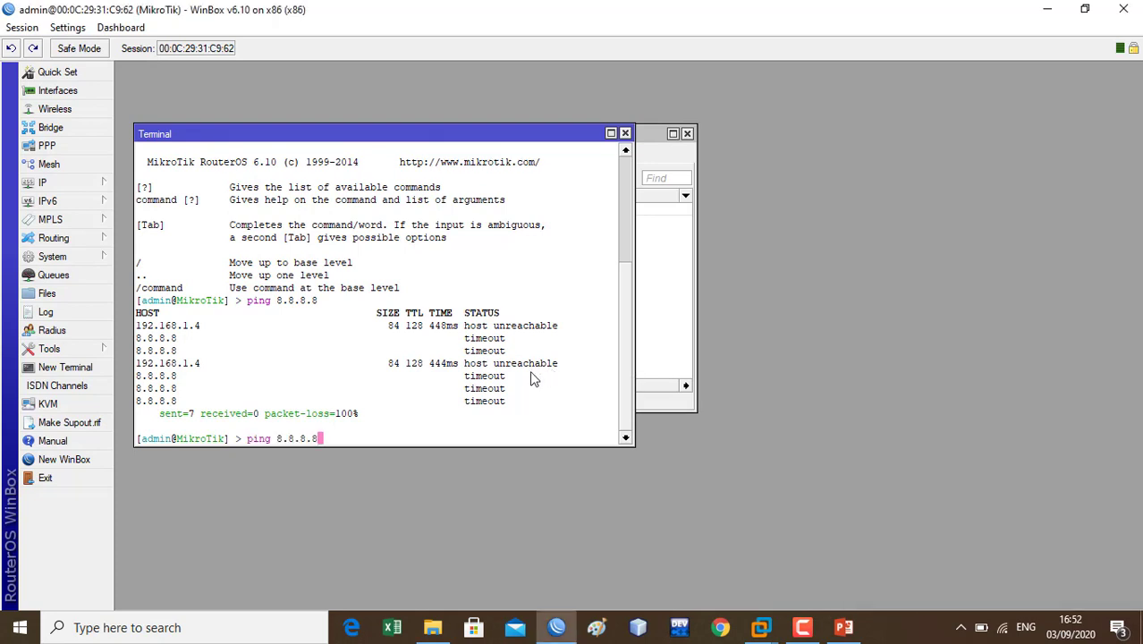
key("Return")
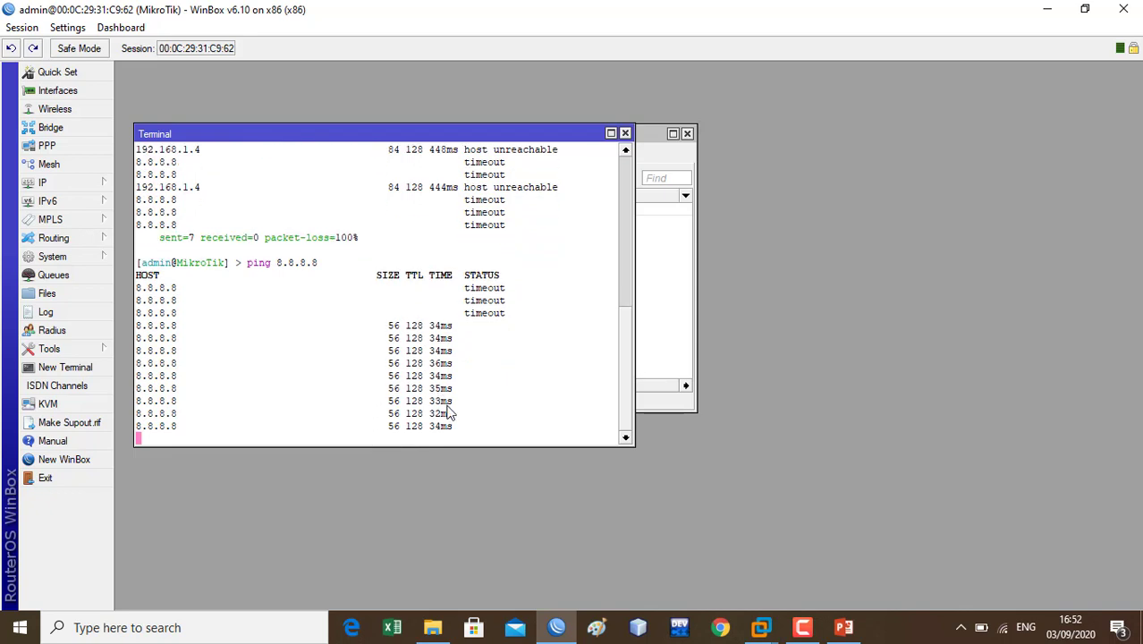
key("ctrl+c")
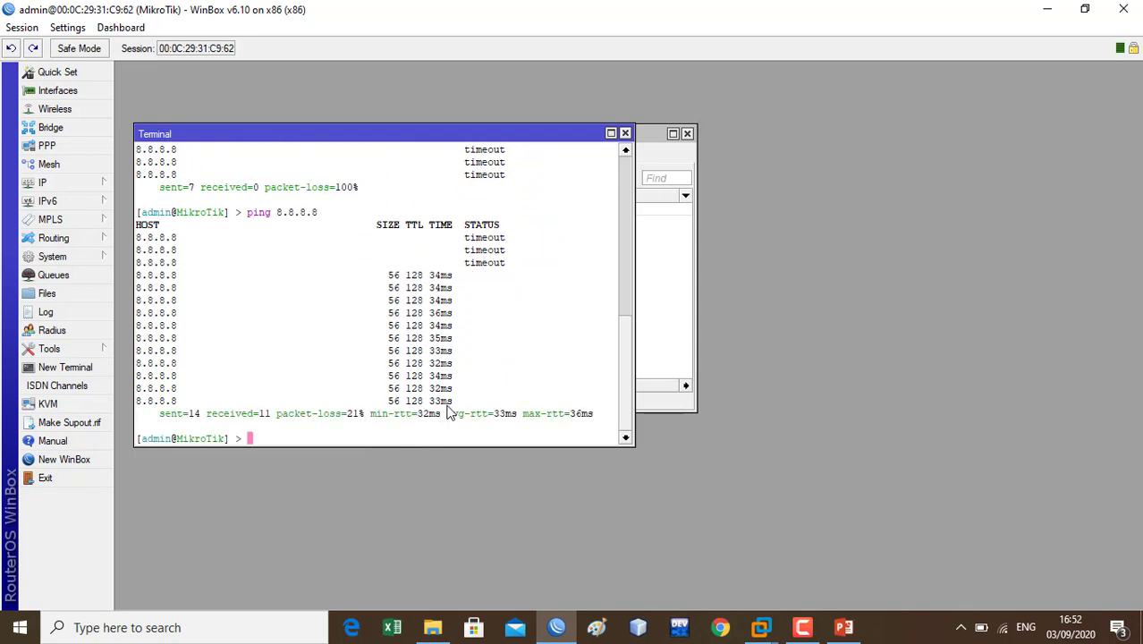
Step: Test name resolution by pinging google.com from the router terminal, stopping after several replies
key("Up")
key("BackSpace")
key("BackSpace")
key("BackSpace")
key("BackSpace")
key("BackSpace")
key("BackSpace")
key("BackSpace")
type("google.com")
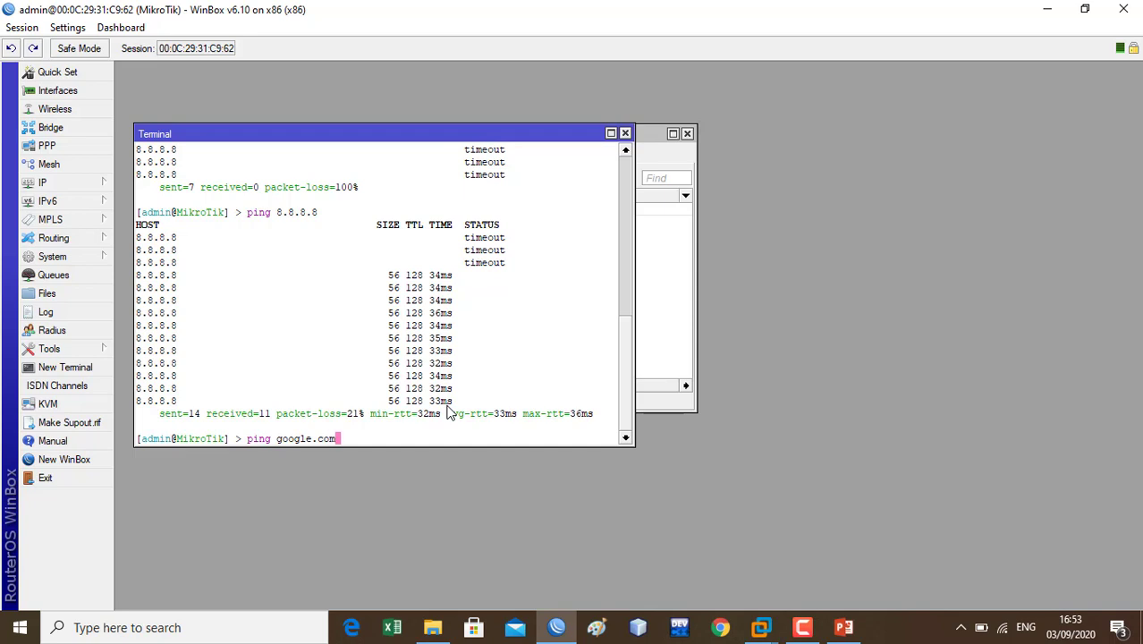
key("Return")
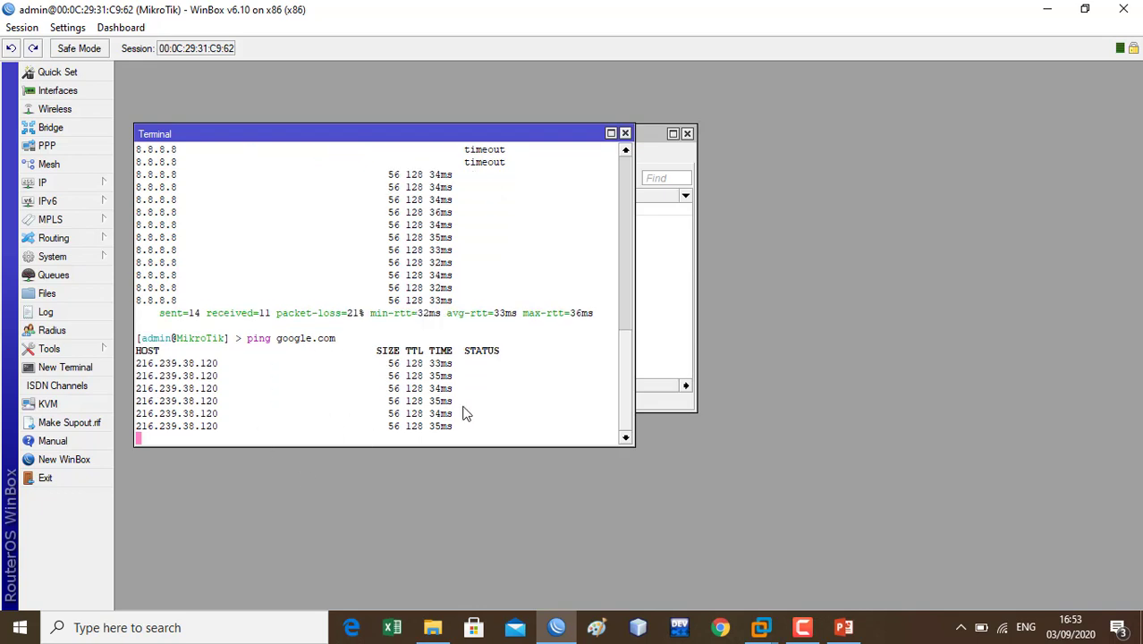
key("ctrl+c")
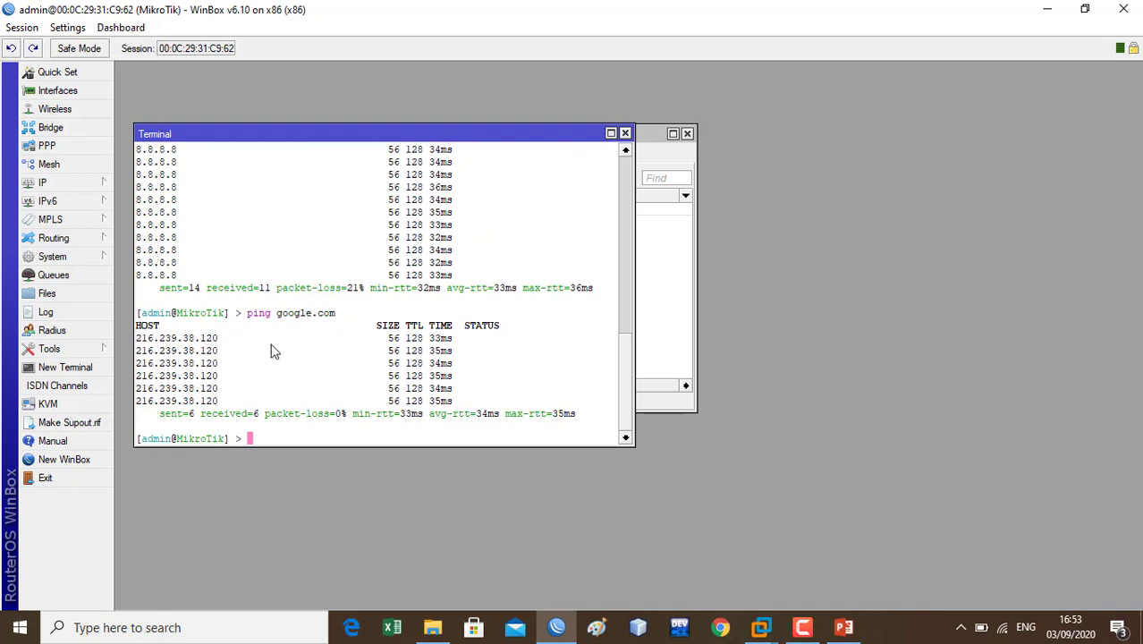
Step: Create an IP pool named lab with the address range 192.168.1.2-192.168.1.254
left_click(75, 186)
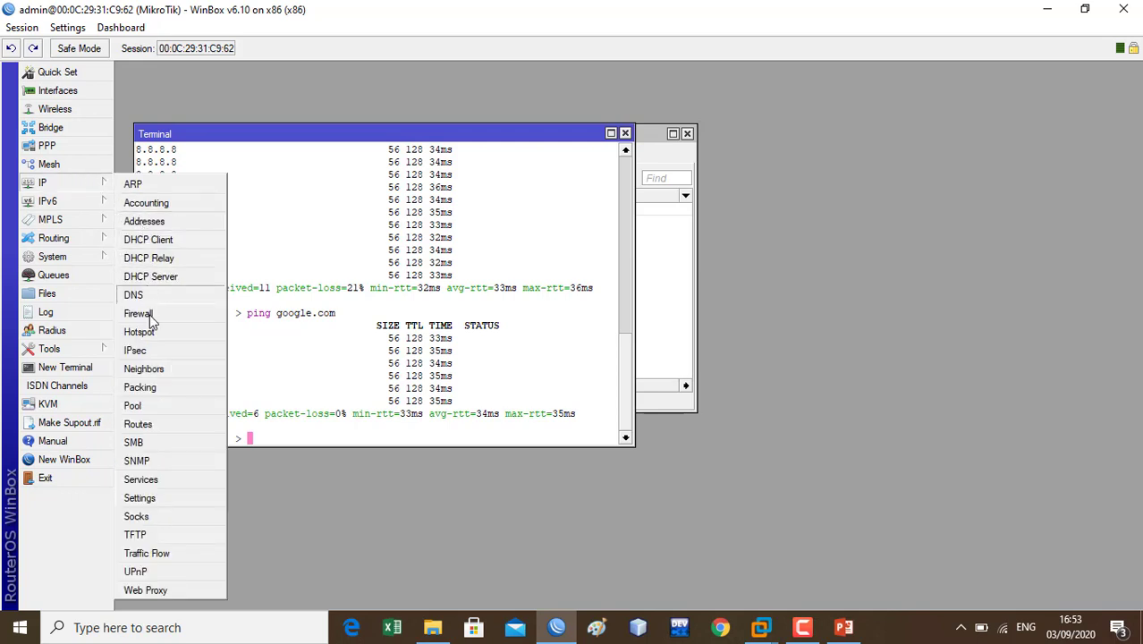
left_click(159, 409)
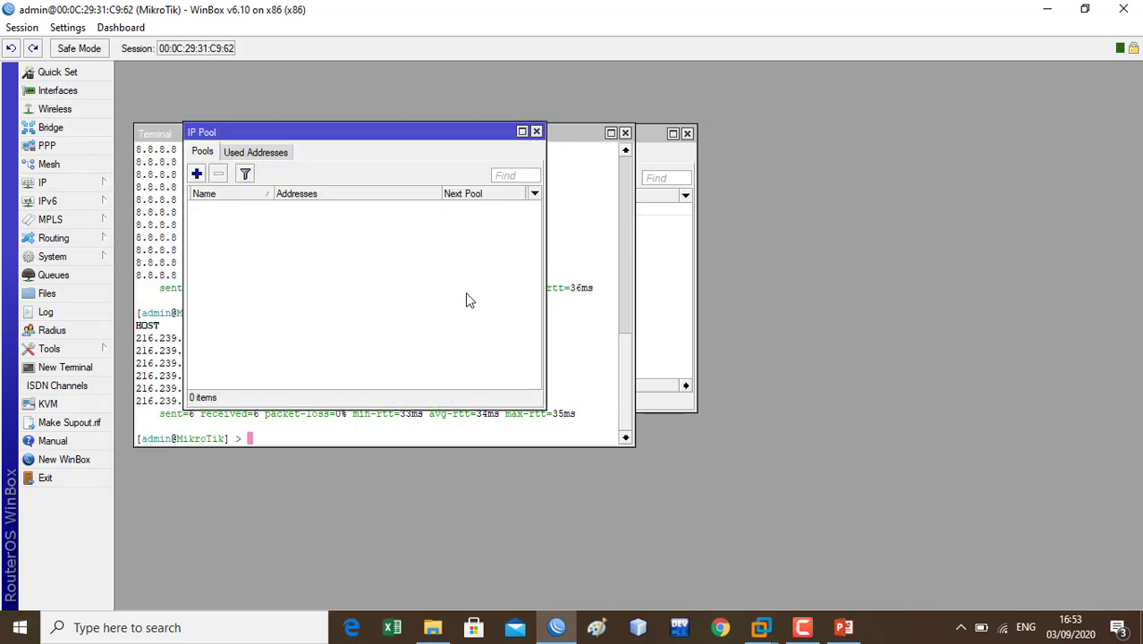
left_click(198, 173)
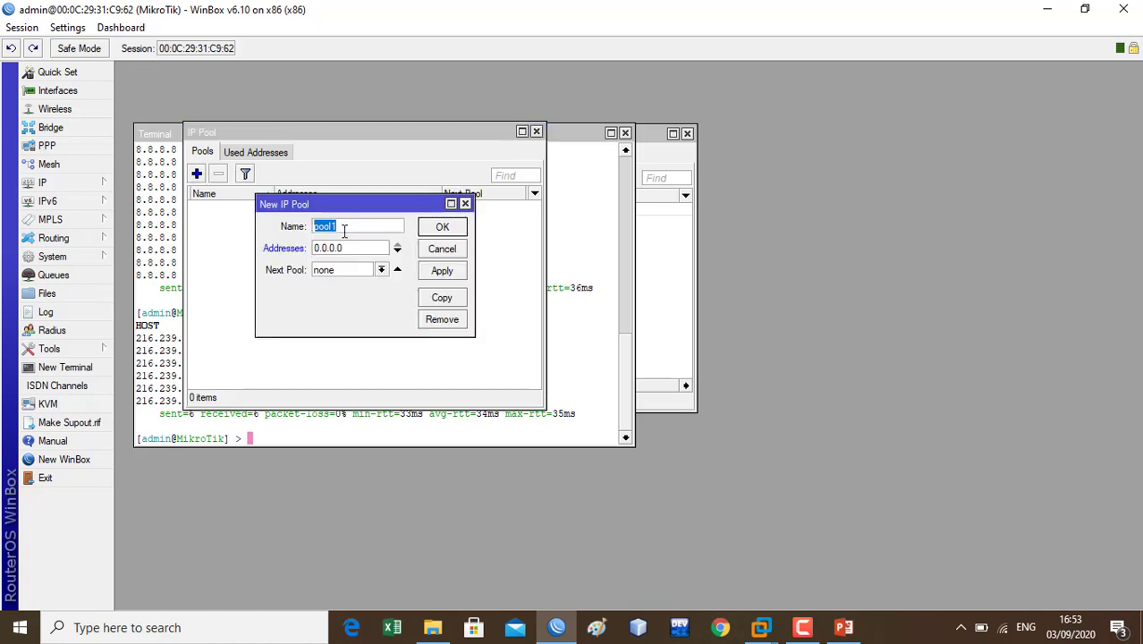
type("lab")
left_click(367, 254)
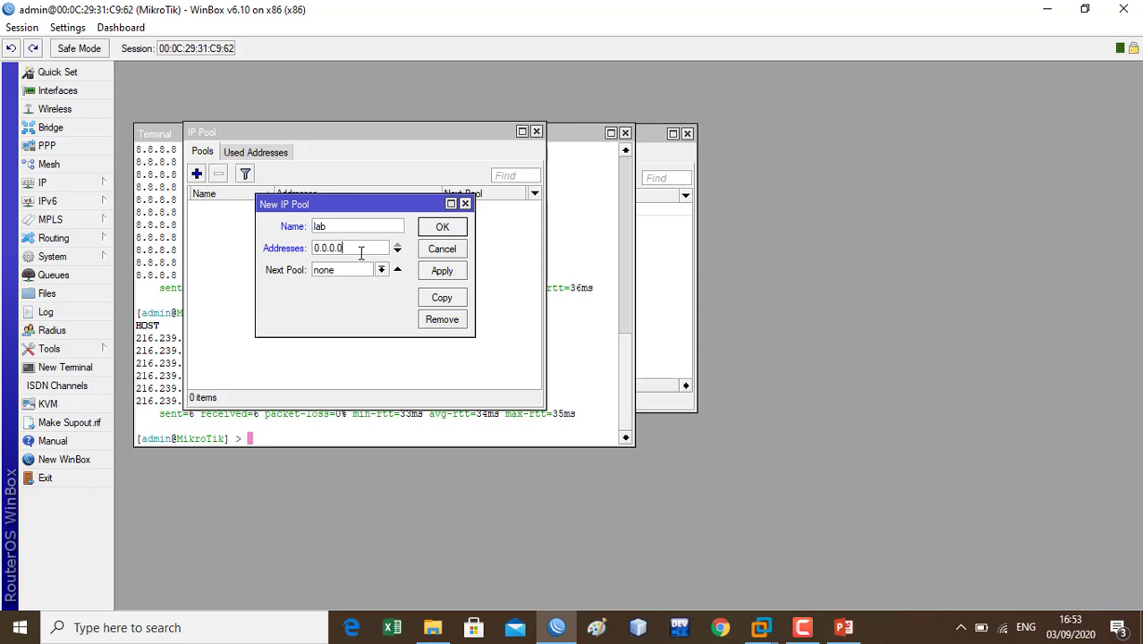
double_click(349, 248)
type("192.16")
type("8.1")
type(".2-192.1")
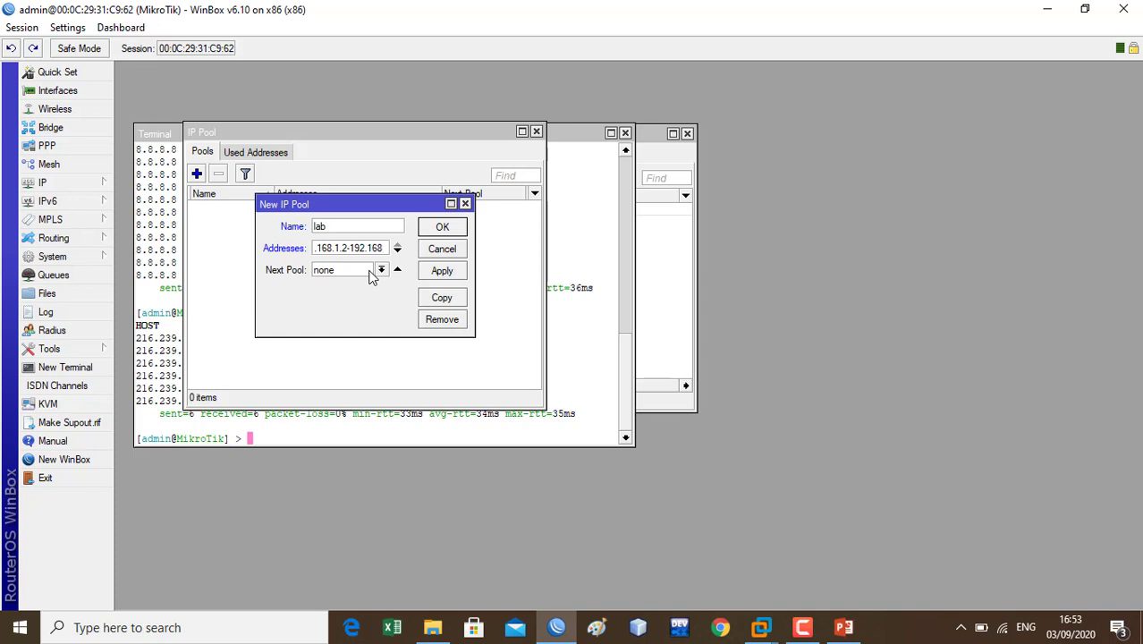
type(".1.254")
left_click(438, 274)
left_click(444, 228)
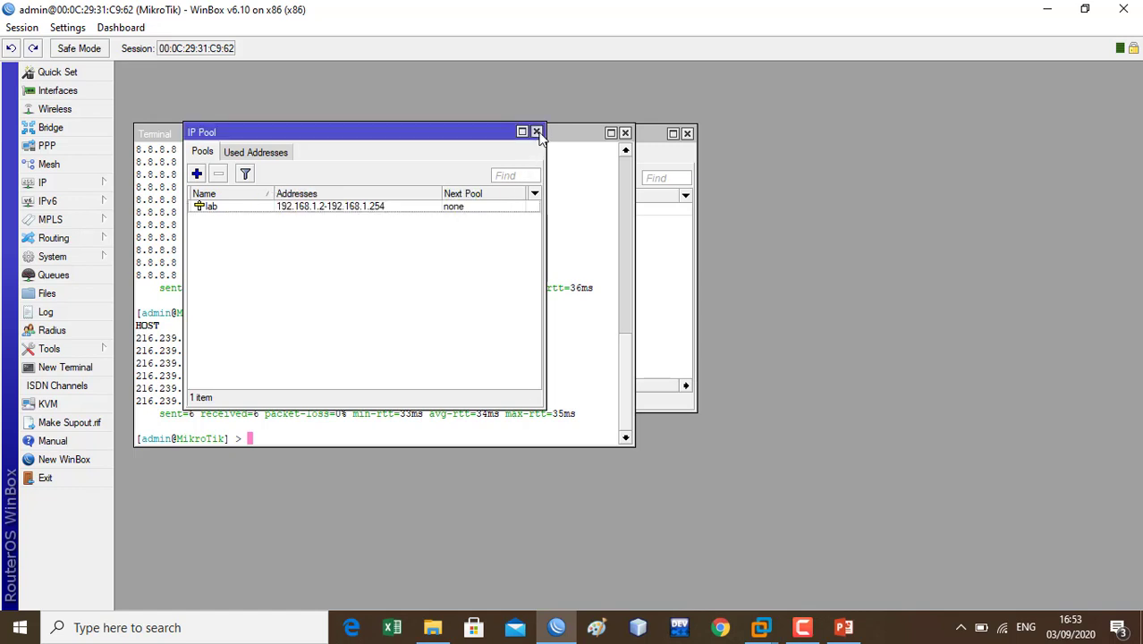
Step: Close the IP pool, terminal, DHCP client and remaining windows to clear the workspace
left_click(536, 132)
left_click(625, 132)
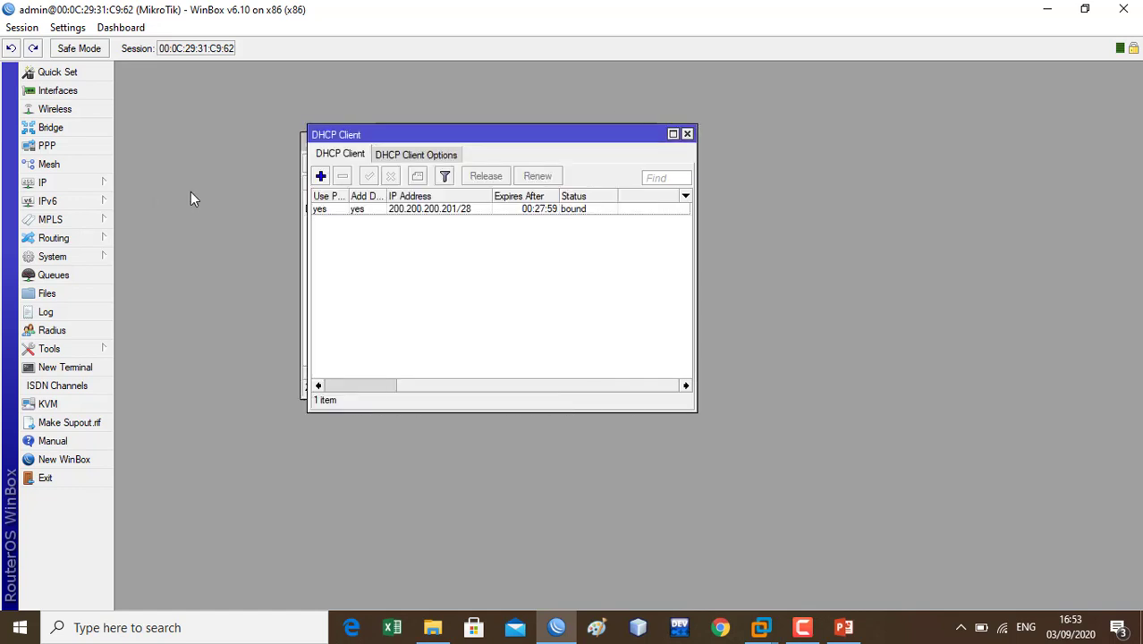
left_click(690, 134)
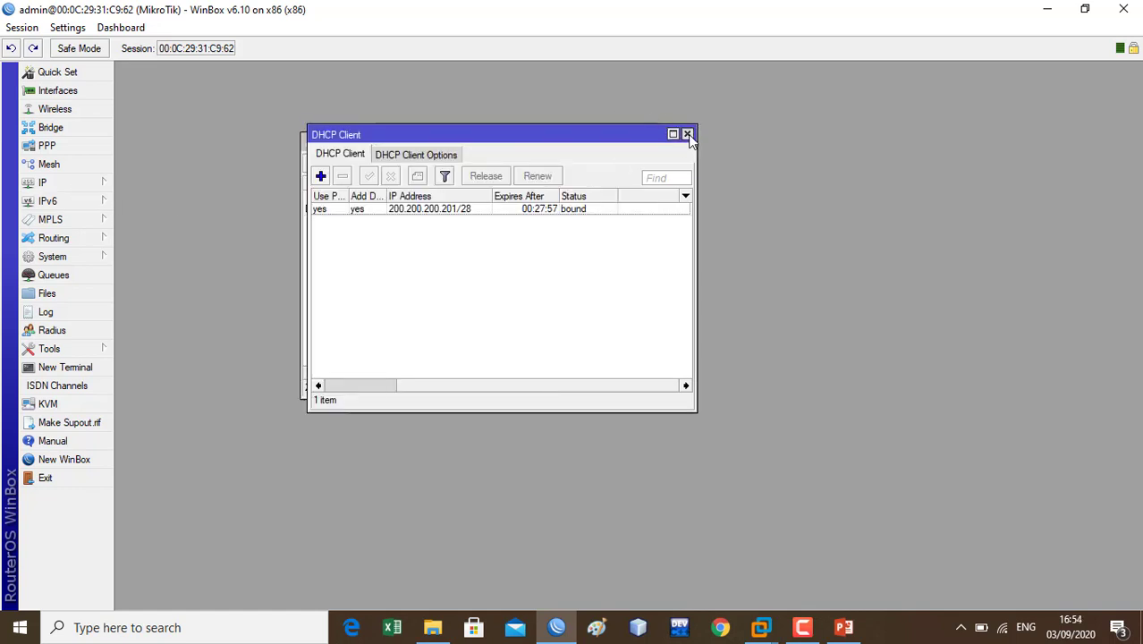
left_click(567, 143)
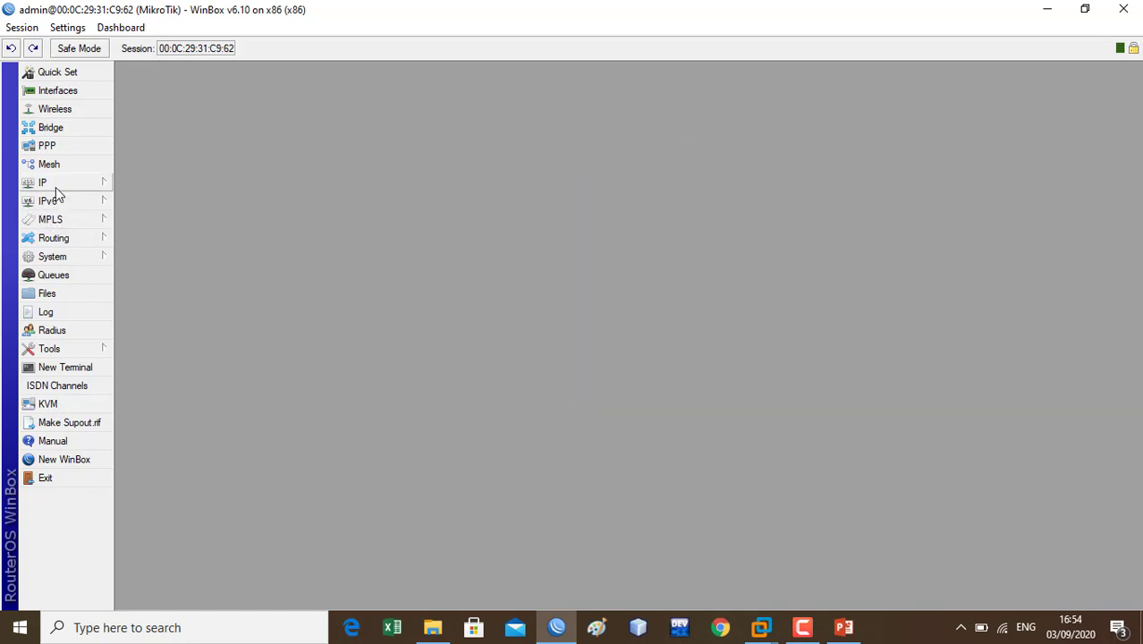
Step: Start a new DHCP server network with address 192.168.1.0/24 and gateway 192.168.1.1
left_click(56, 184)
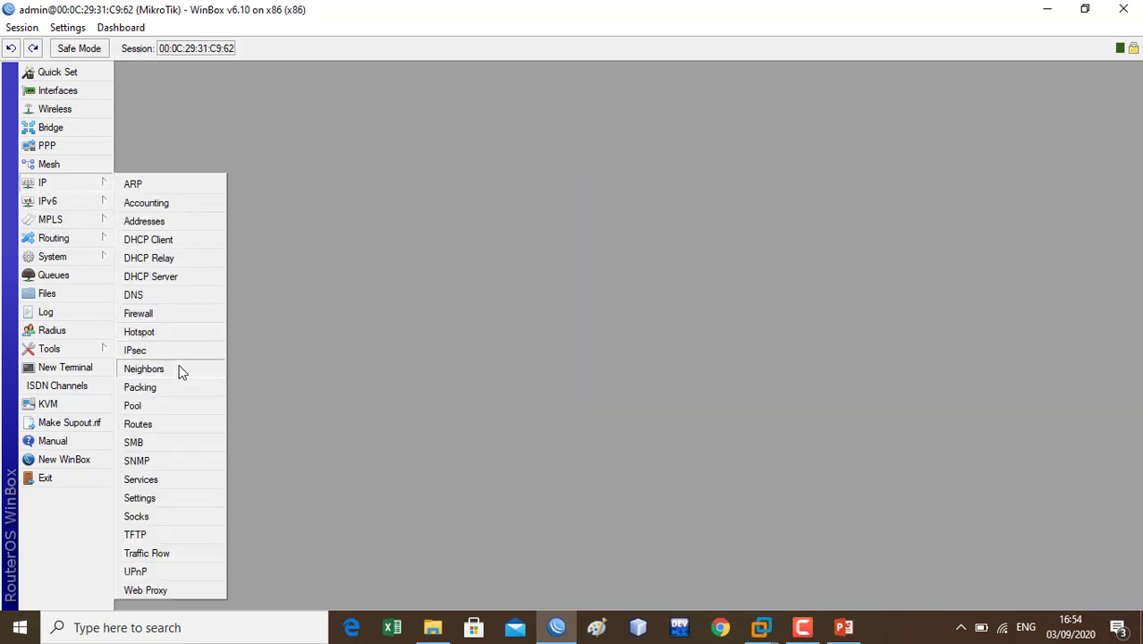
left_click(150, 278)
left_click(212, 172)
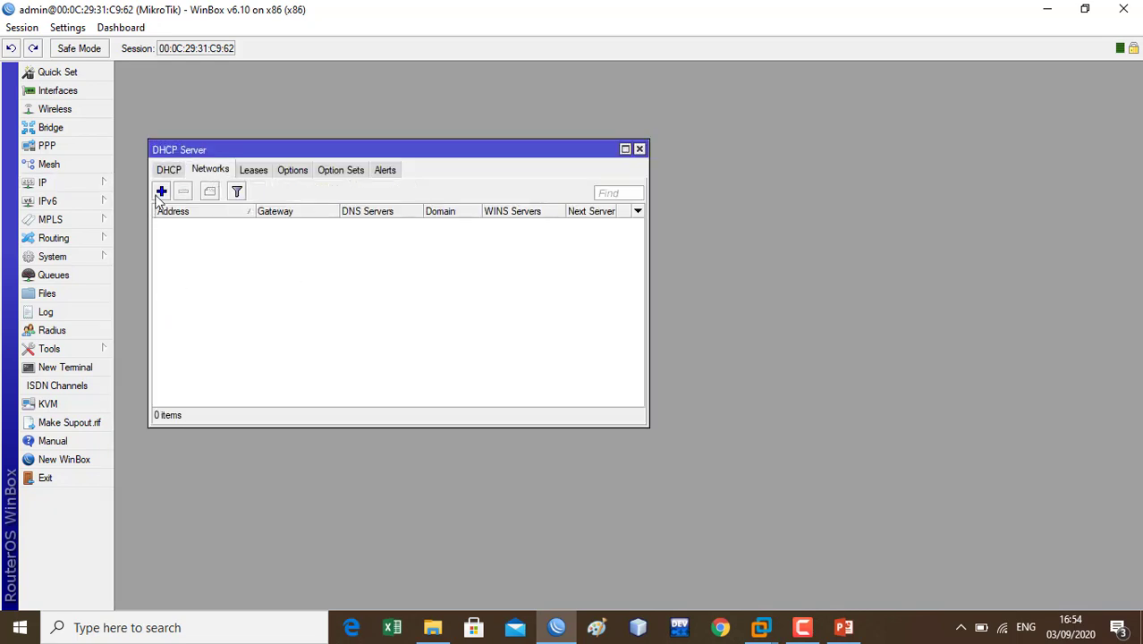
left_click(161, 191)
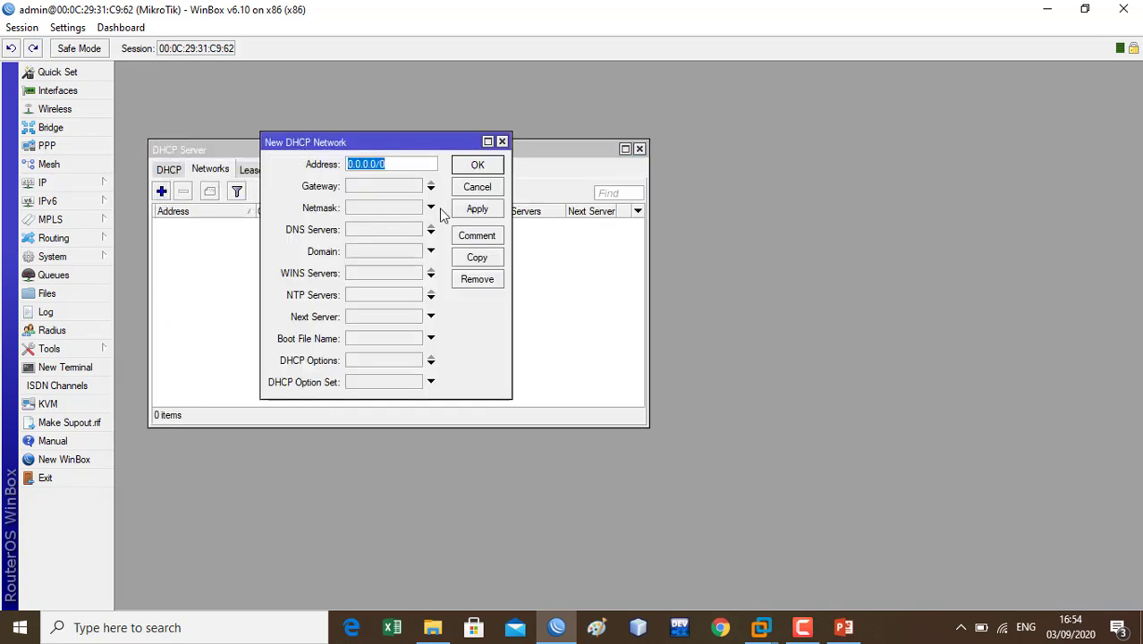
type("192.1")
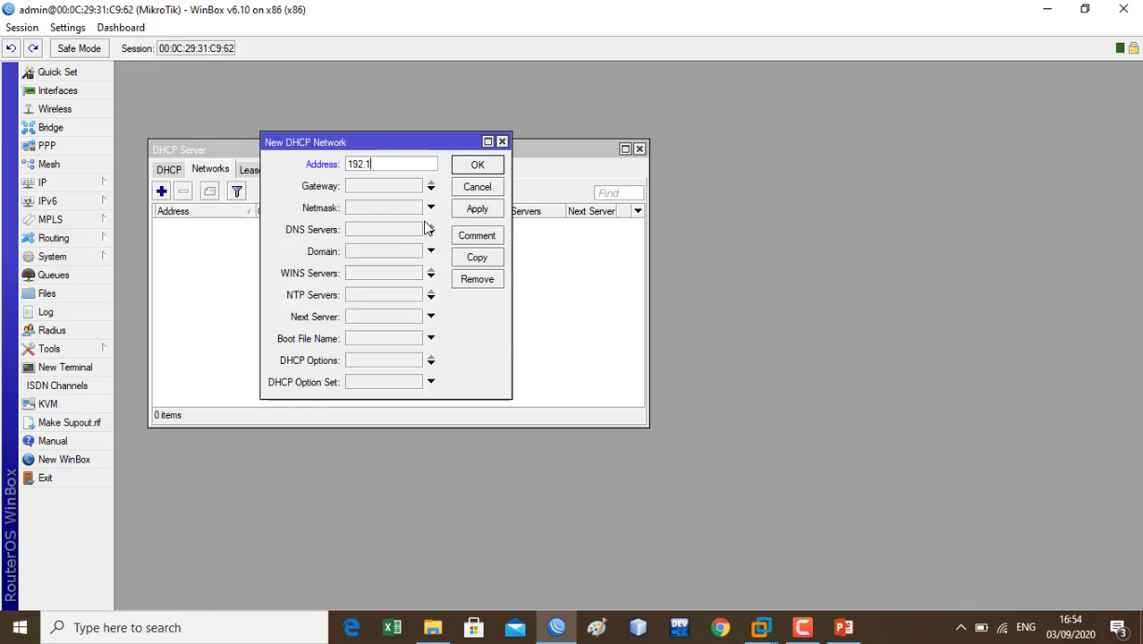
type("68.1.0/24")
key("Tab")
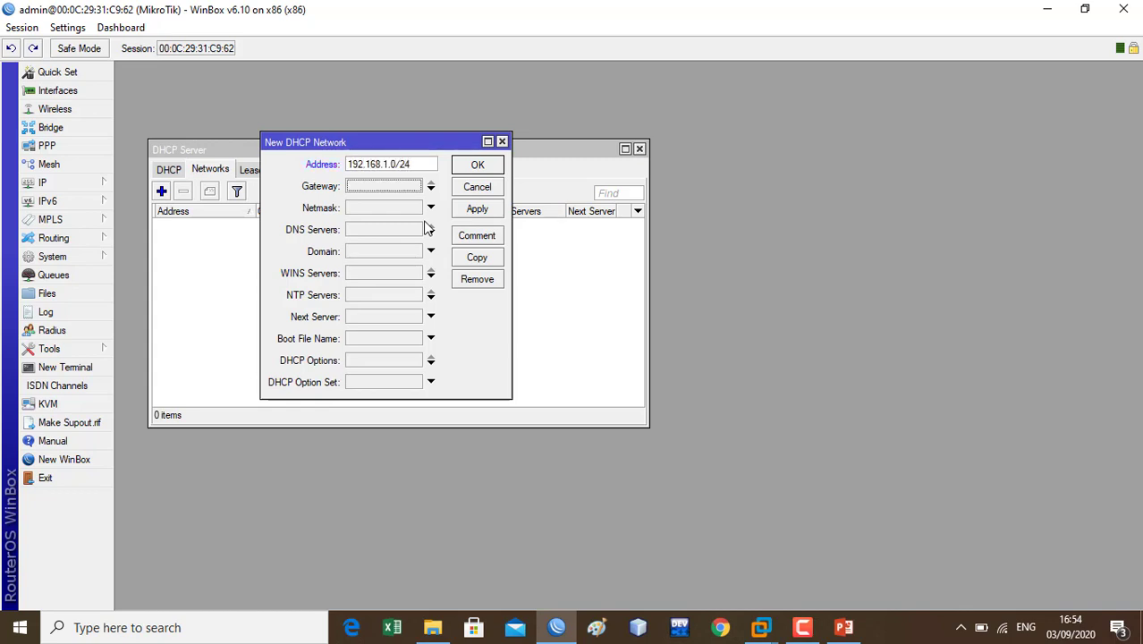
left_click(383, 188)
type("192.168.1.1")
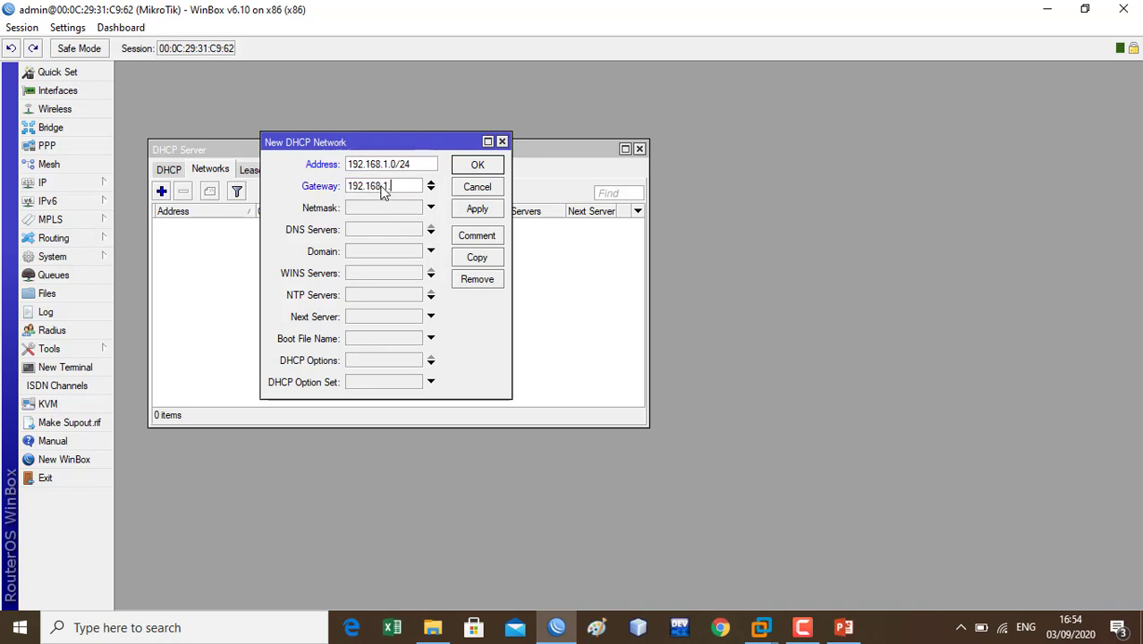
Step: Copy the router's dynamic DNS server 200.200.200.193 into the new DHCP network's DNS servers, save it and close the DNS settings
left_click(372, 229)
left_click(43, 182)
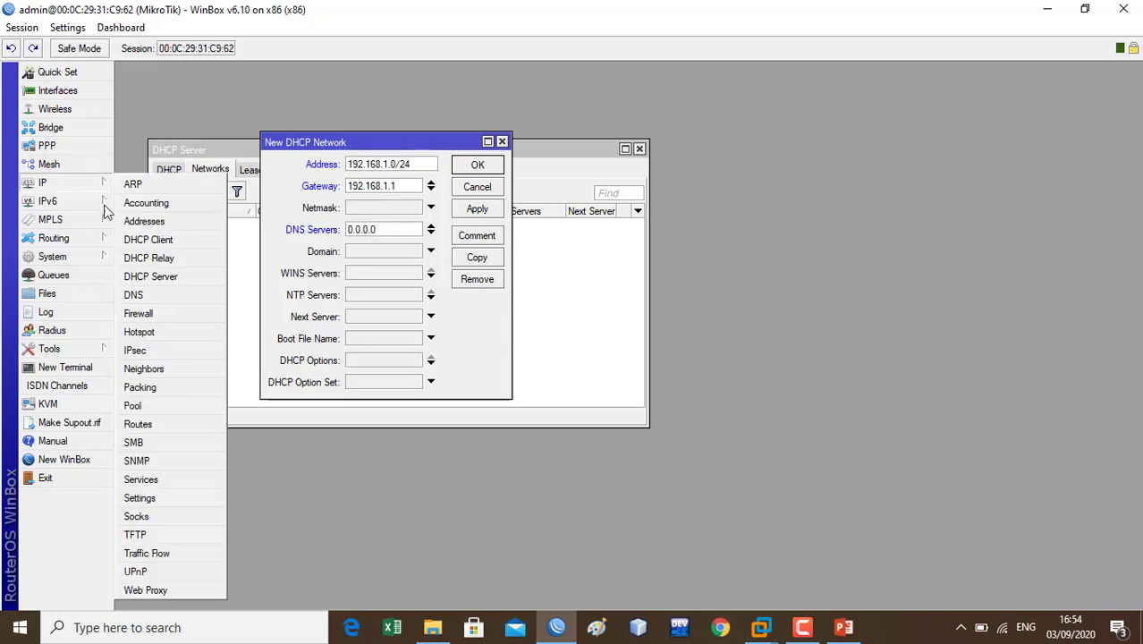
left_click(137, 296)
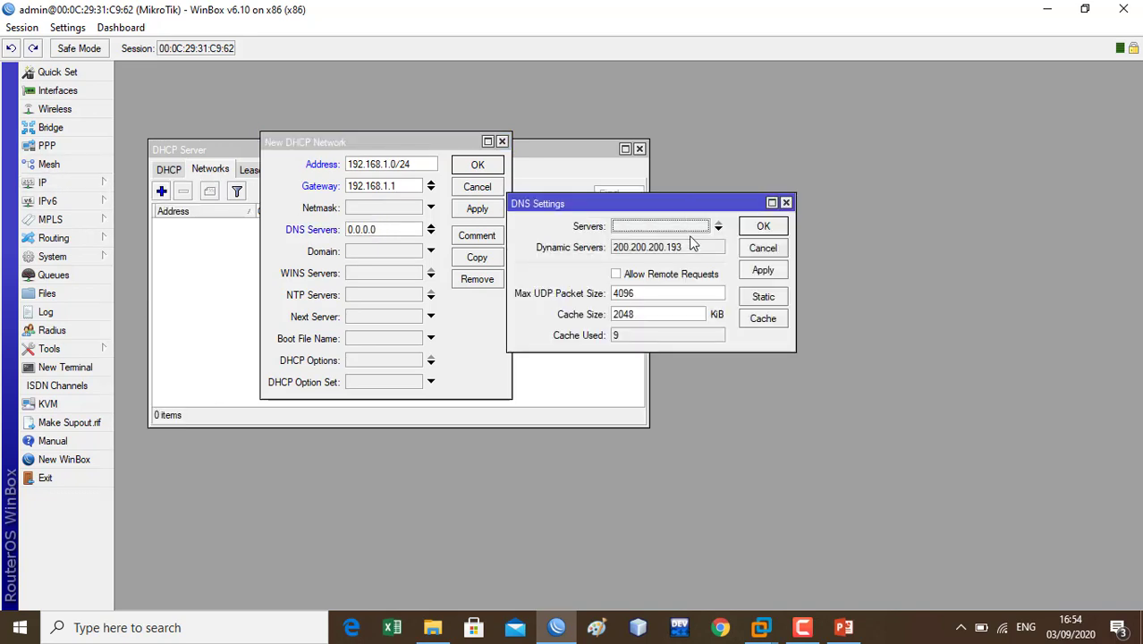
left_click_drag(693, 255, 626, 258)
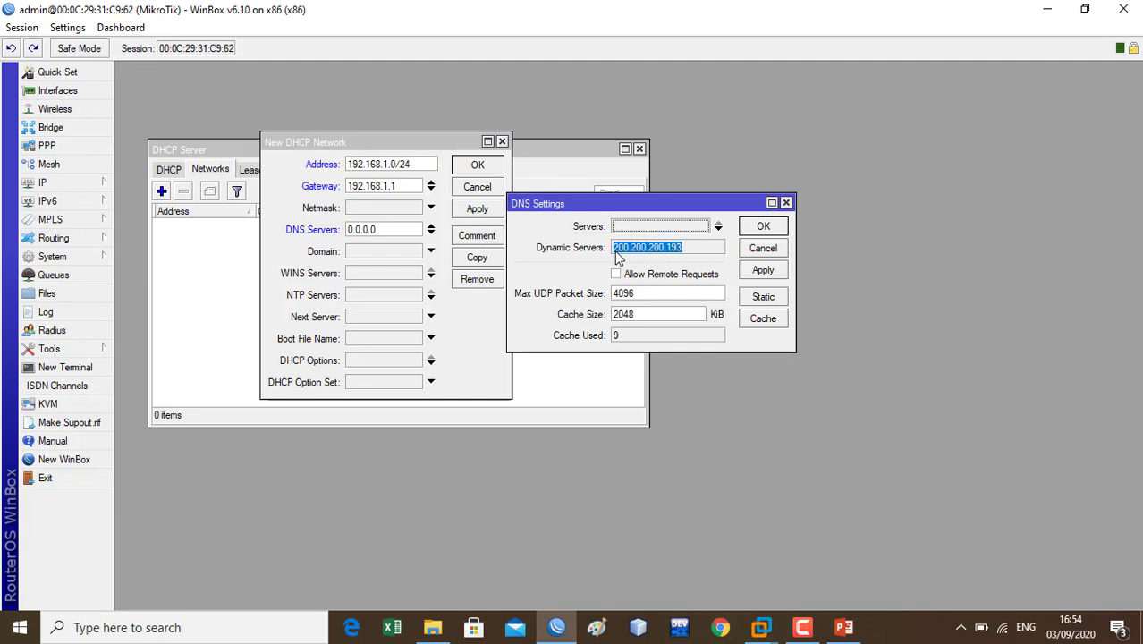
right_click(619, 258)
left_click(657, 265)
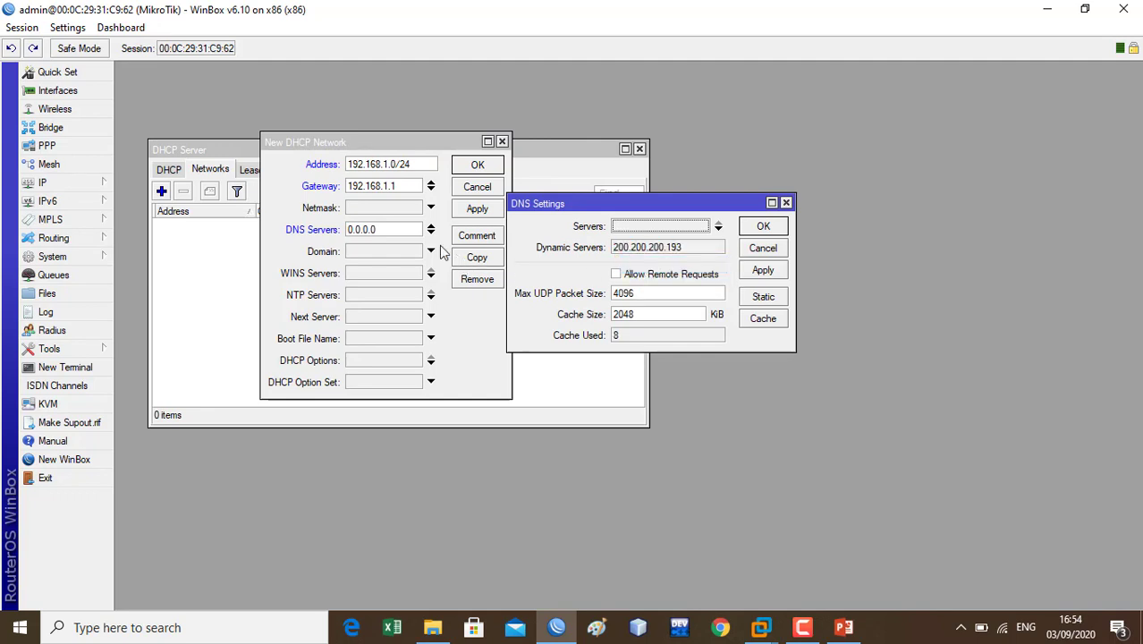
left_click_drag(413, 233, 310, 235)
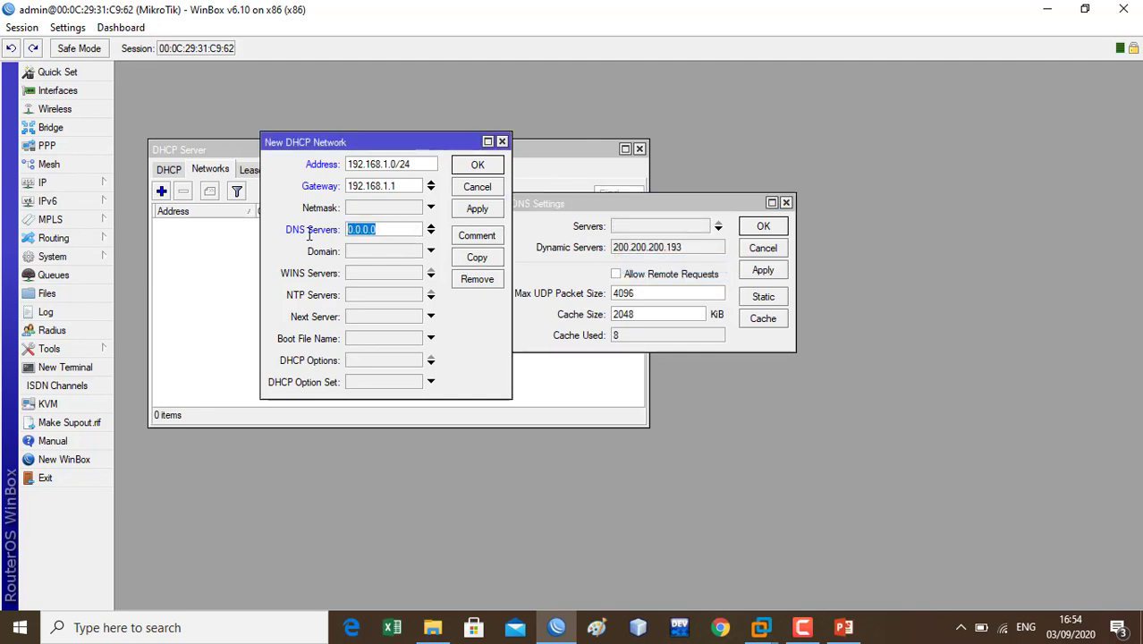
key("ctrl+v")
left_click(476, 209)
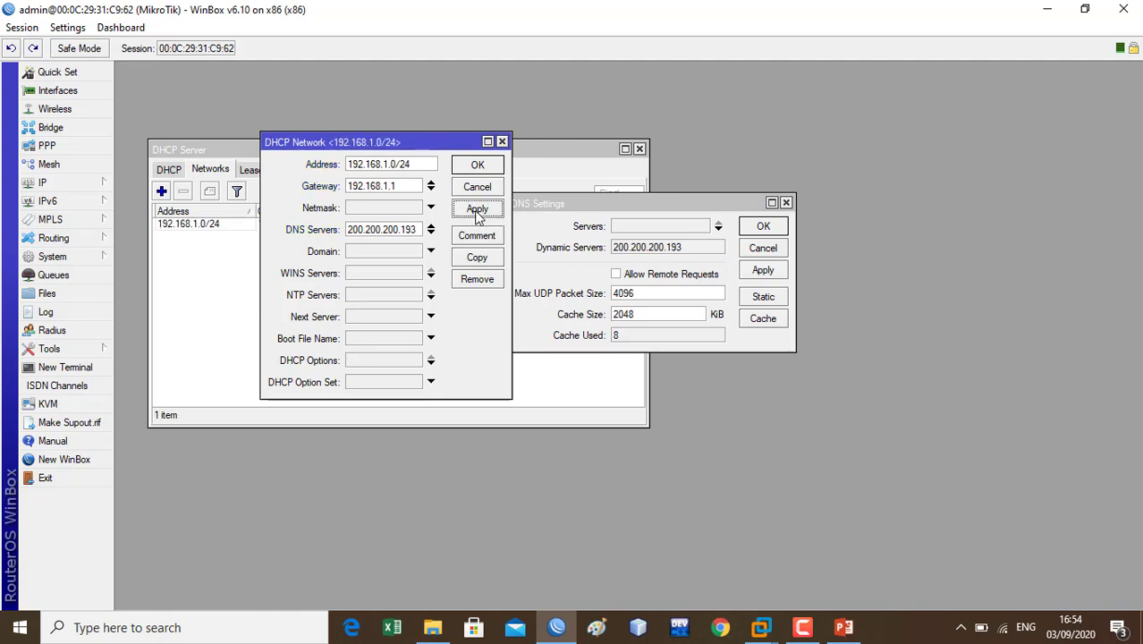
left_click(478, 165)
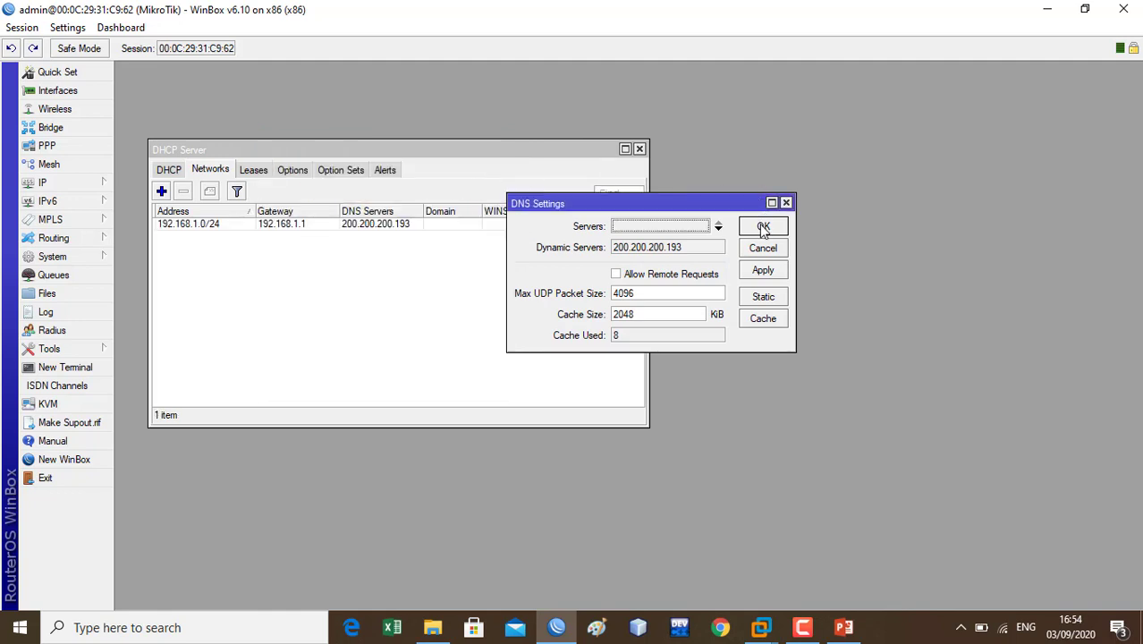
left_click(761, 227)
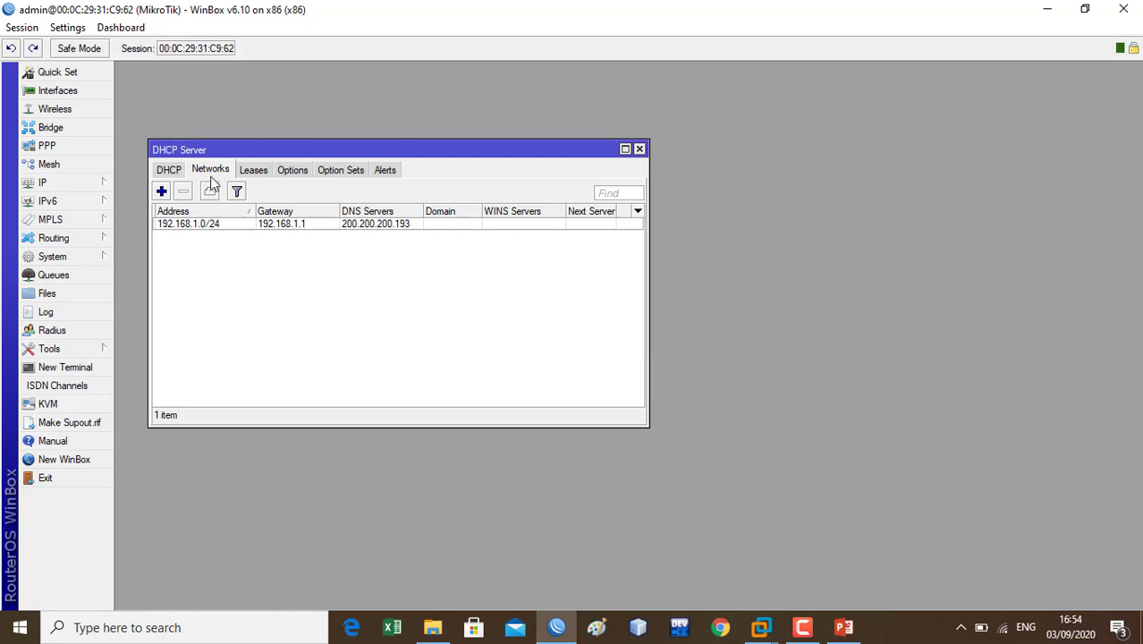
Step: Add a DHCP server named lab-dhcp on interface lab using the address pool lab
left_click(169, 169)
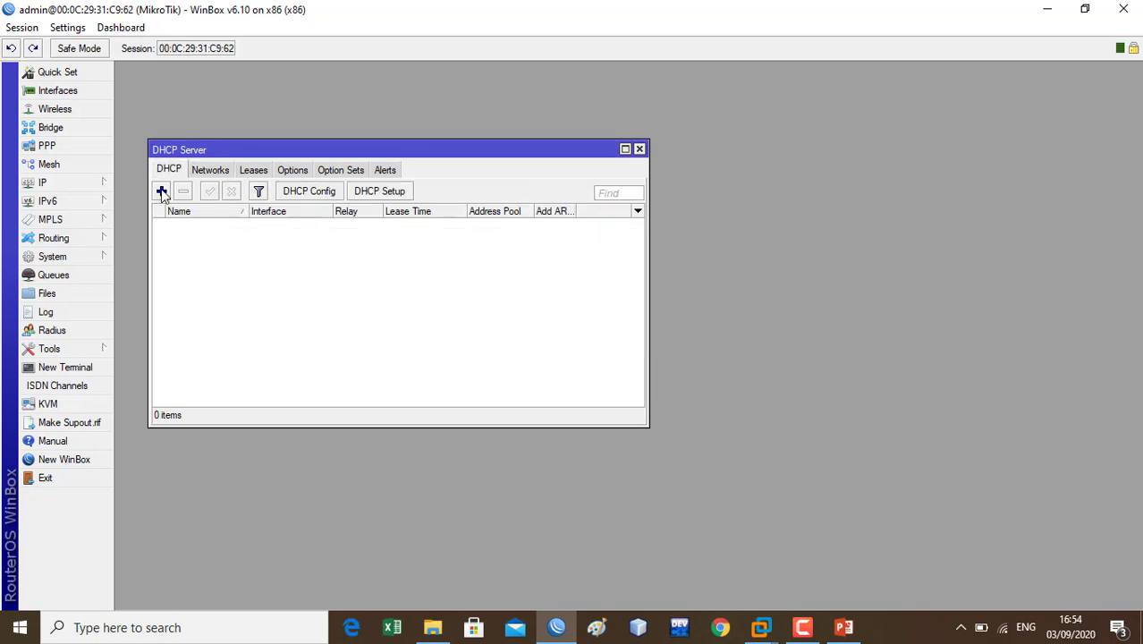
left_click(162, 192)
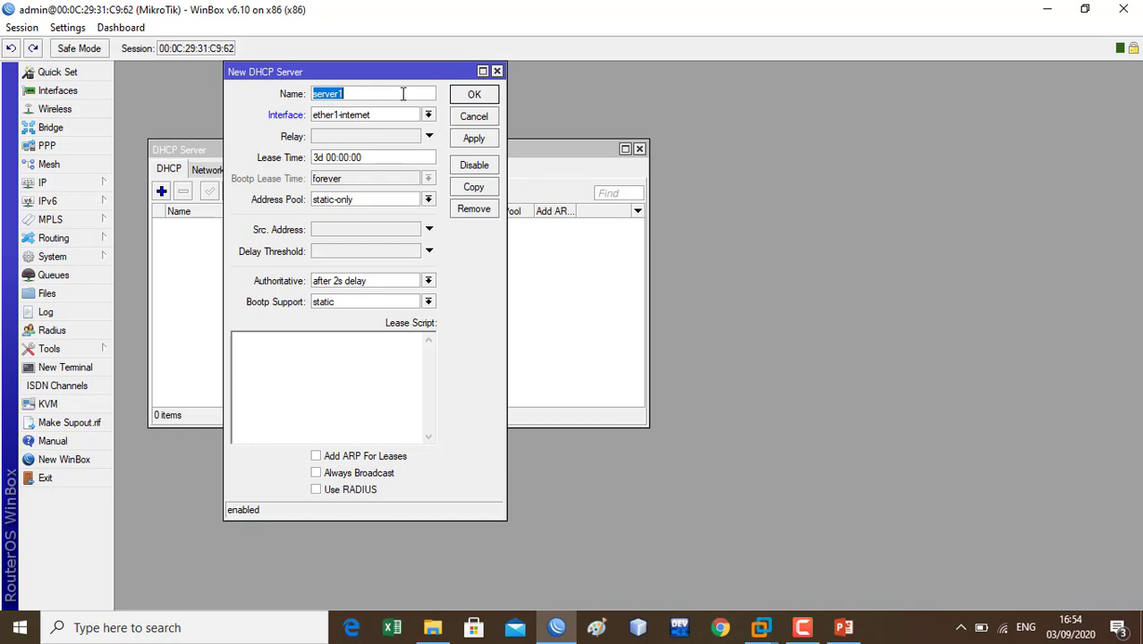
type("la")
left_click(428, 114)
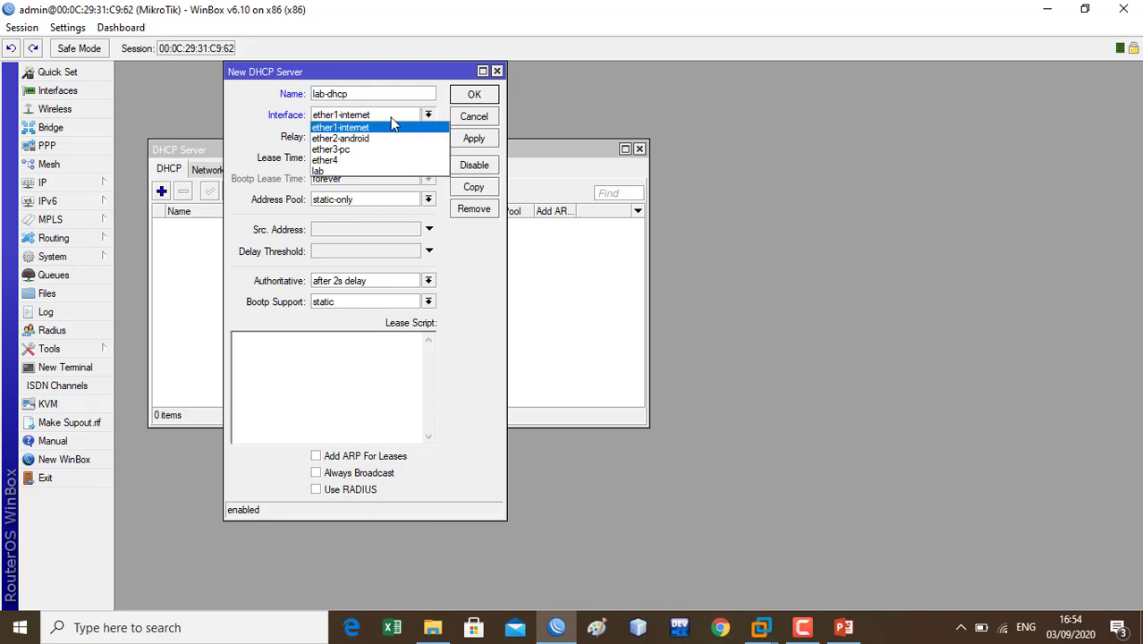
left_click(389, 172)
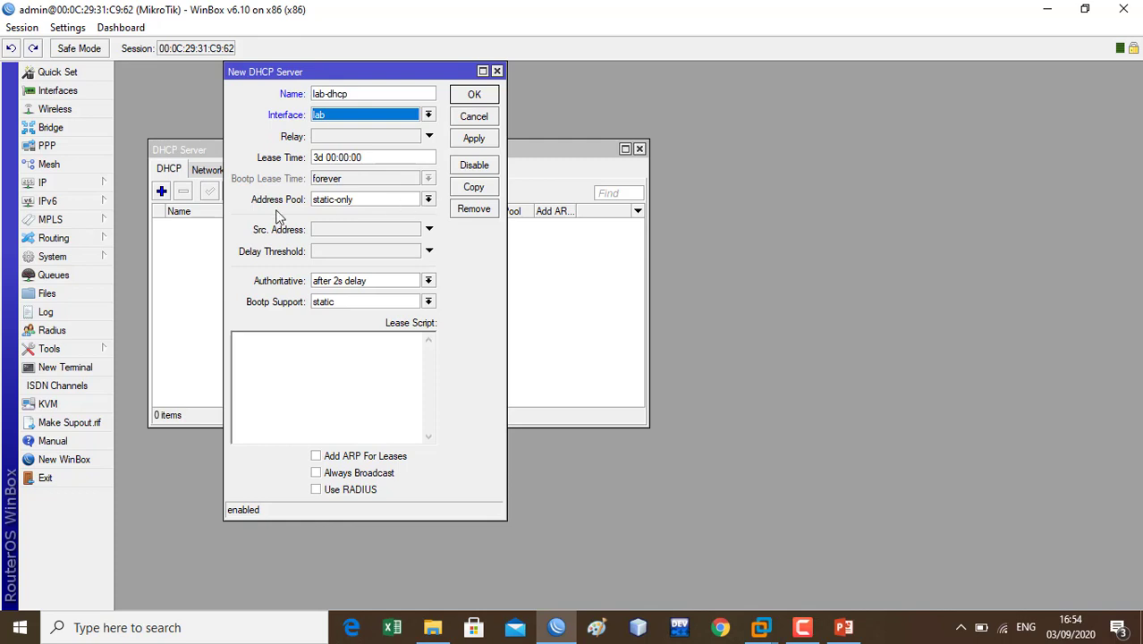
left_click(428, 199)
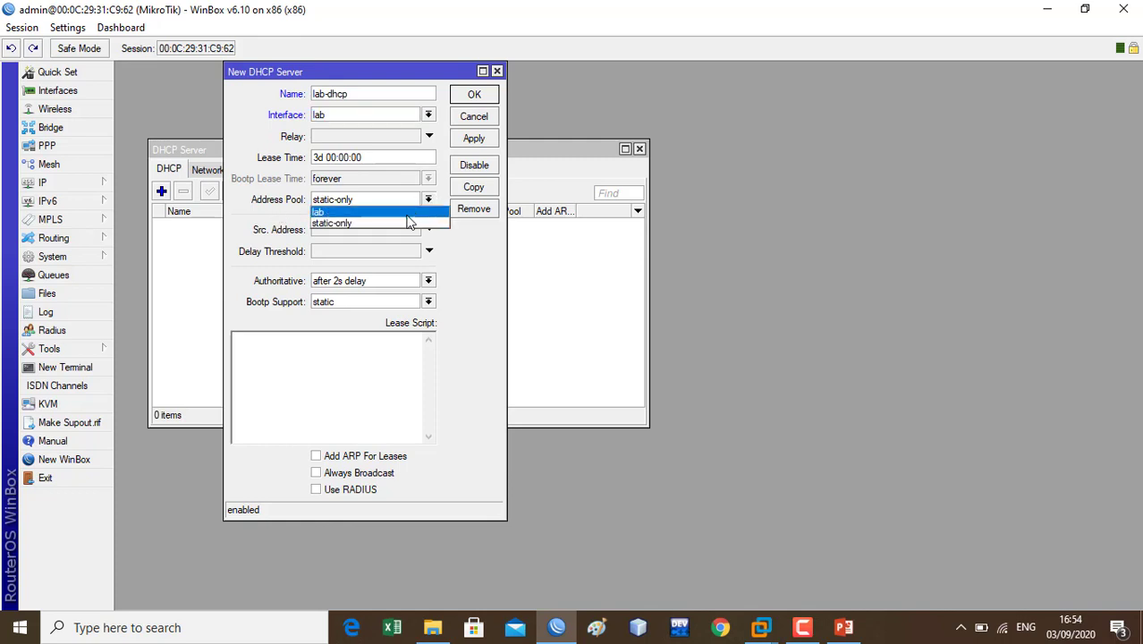
left_click(407, 212)
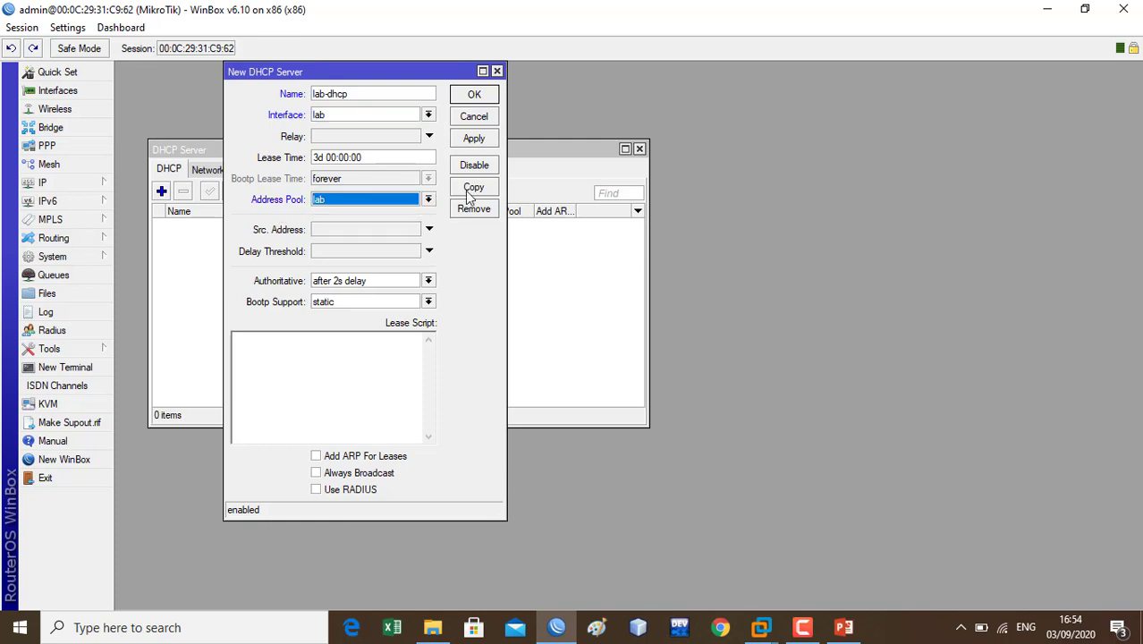
left_click(483, 141)
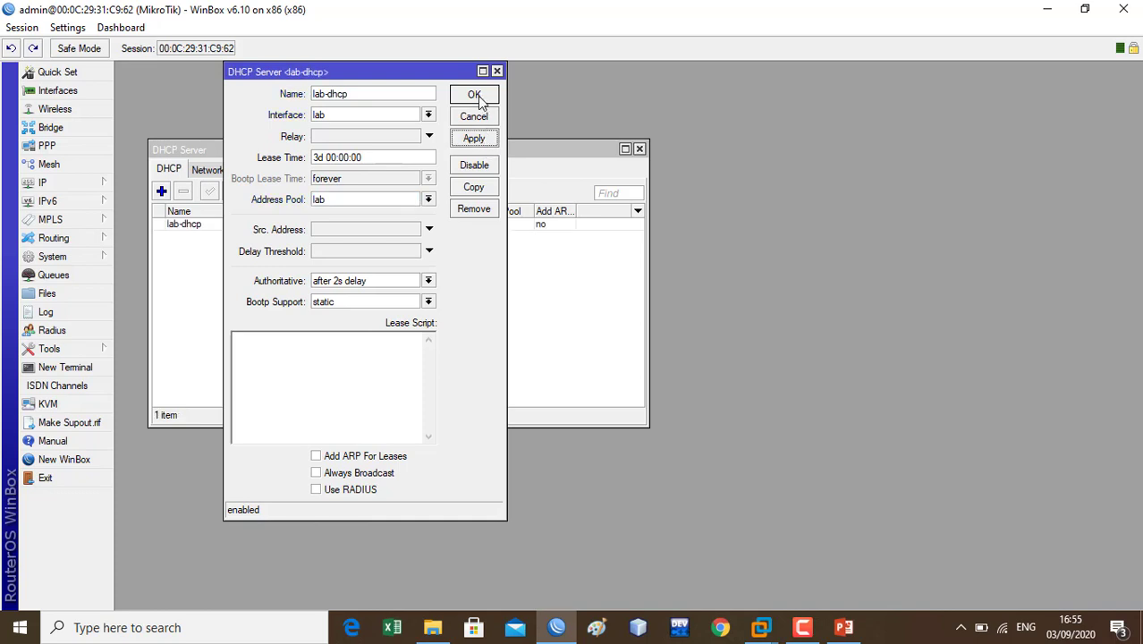
left_click(477, 96)
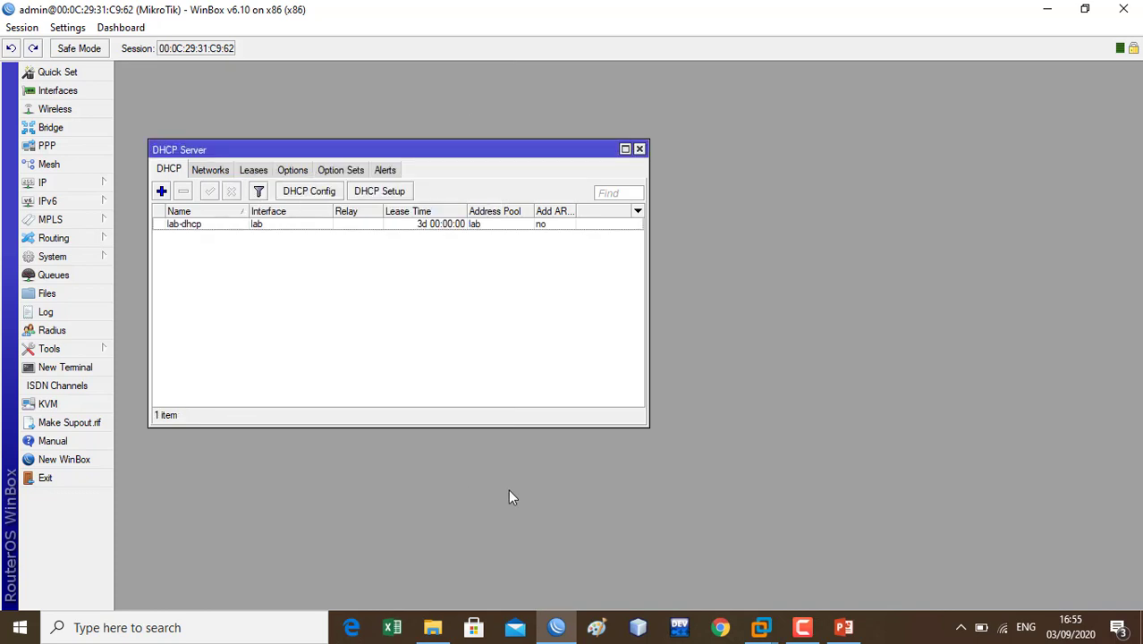
Step: Switch to the WINDOWS 7 virtual machine in VMware Workstation and dismiss its software counterfeiting notice
mouse_move(761, 627)
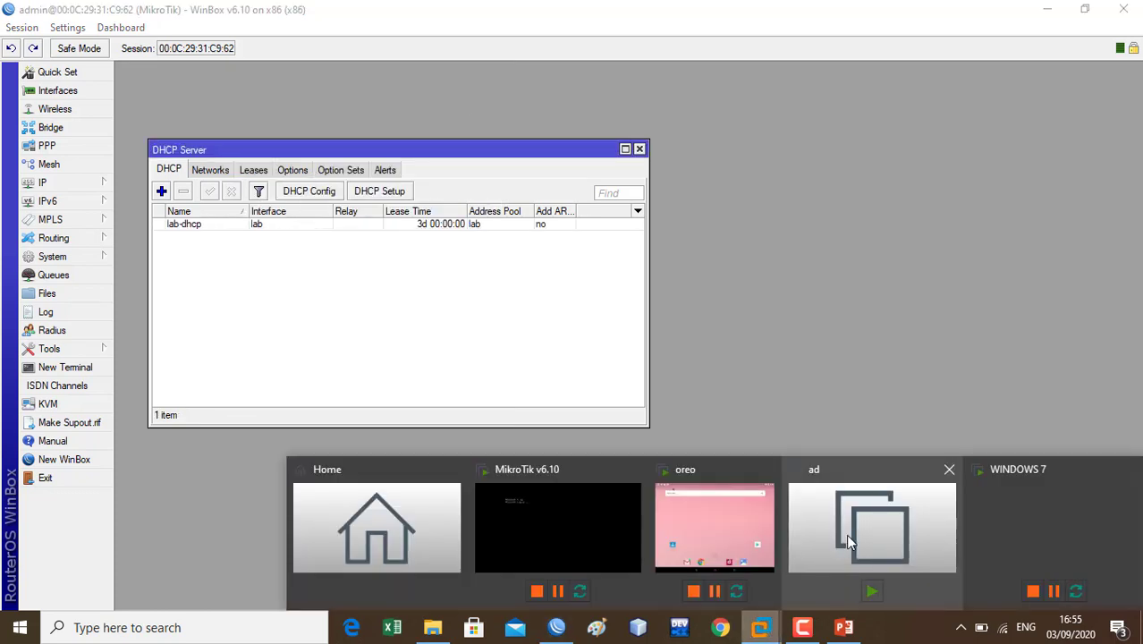
mouse_move(846, 533)
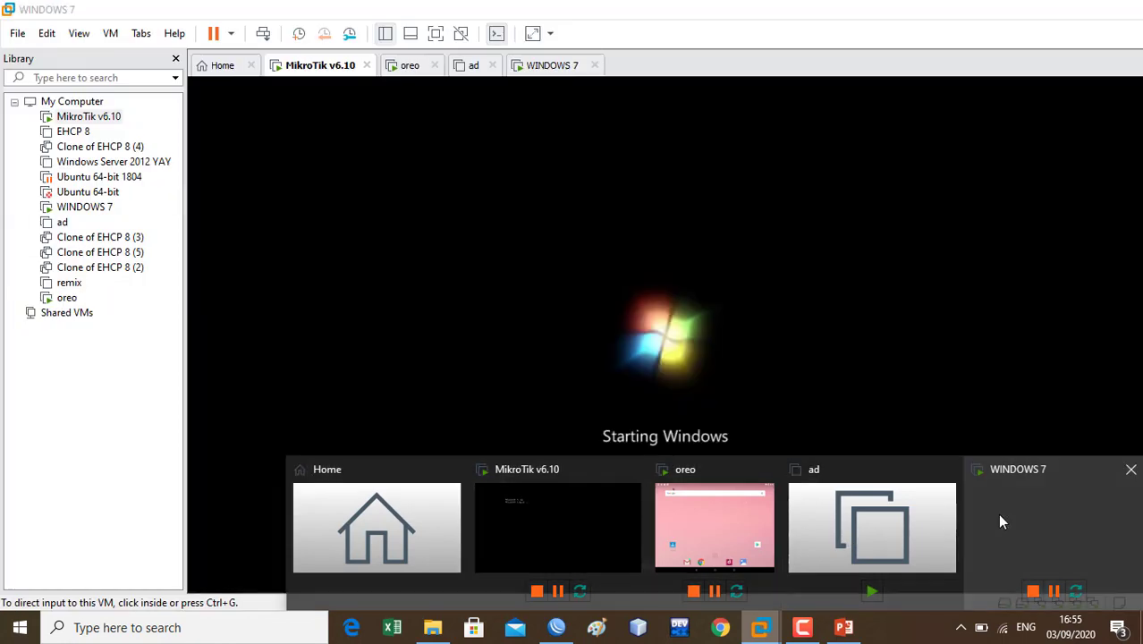
left_click(999, 522)
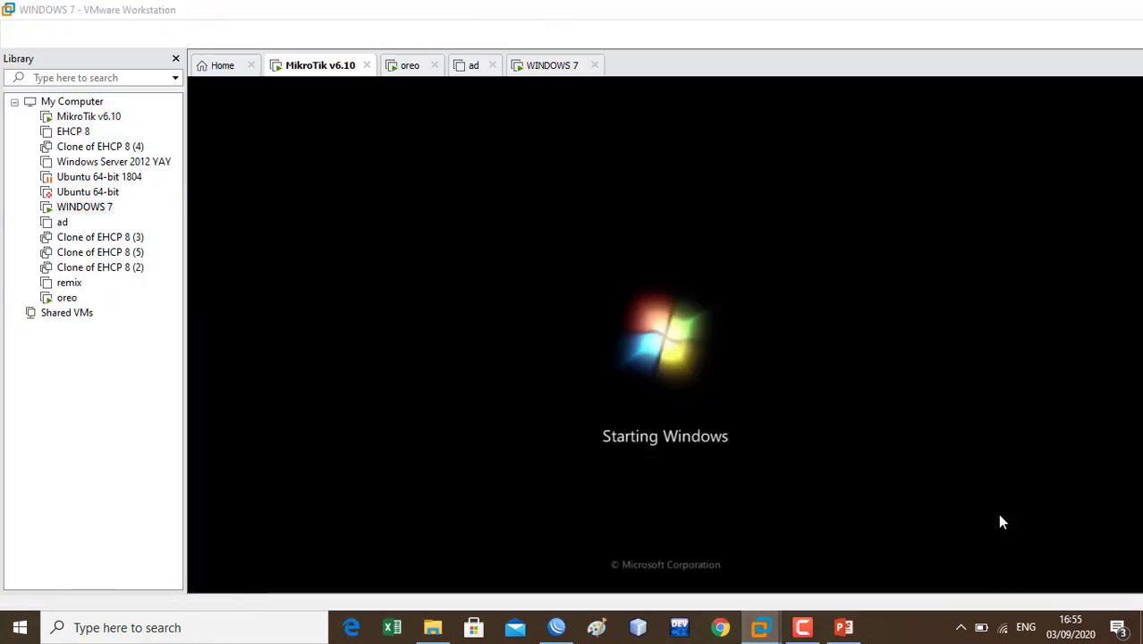
left_click(771, 373)
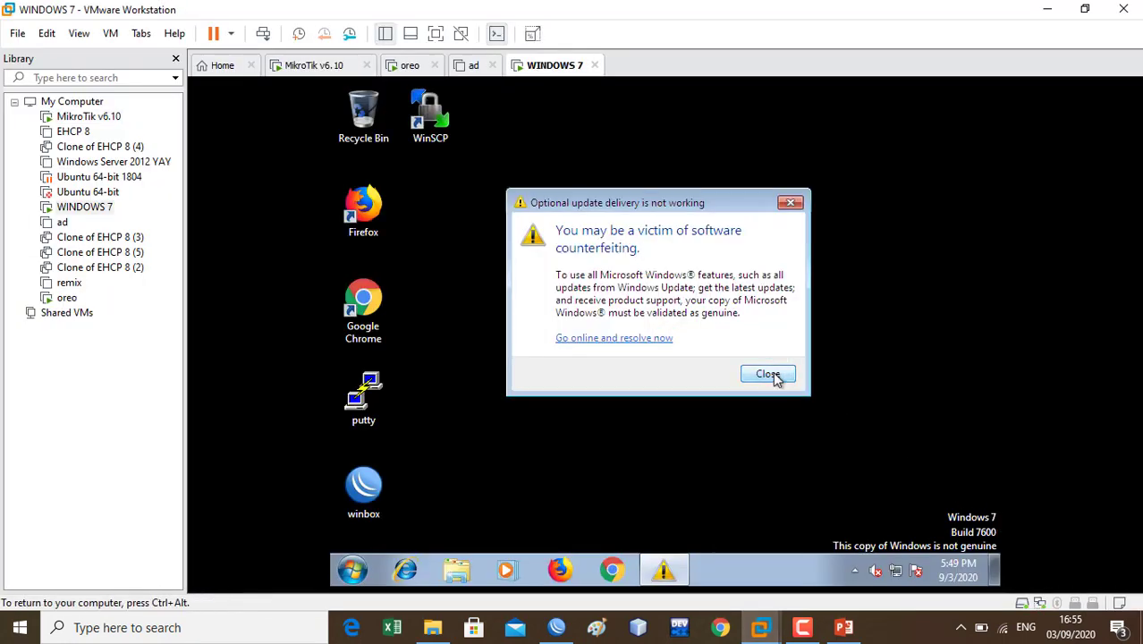
Step: Open the Windows 7 network connections, then disable and re-enable Local Area Connection 2 to renew its address
right_click(899, 579)
left_click(903, 561)
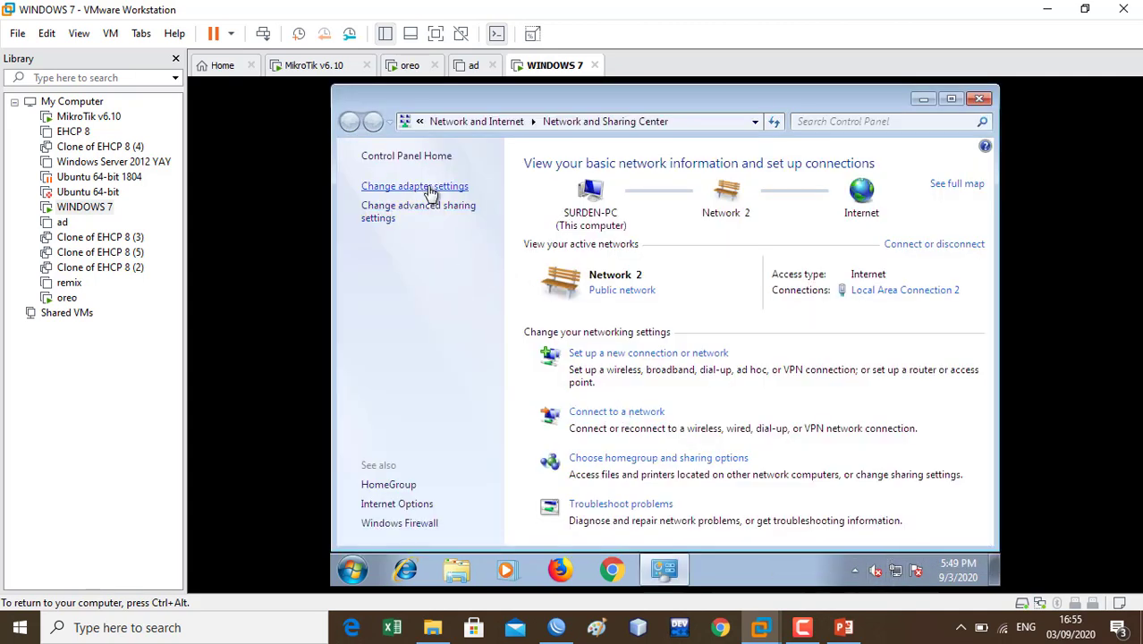
left_click(430, 187)
left_click(473, 203)
right_click(474, 198)
left_click(482, 204)
right_click(431, 197)
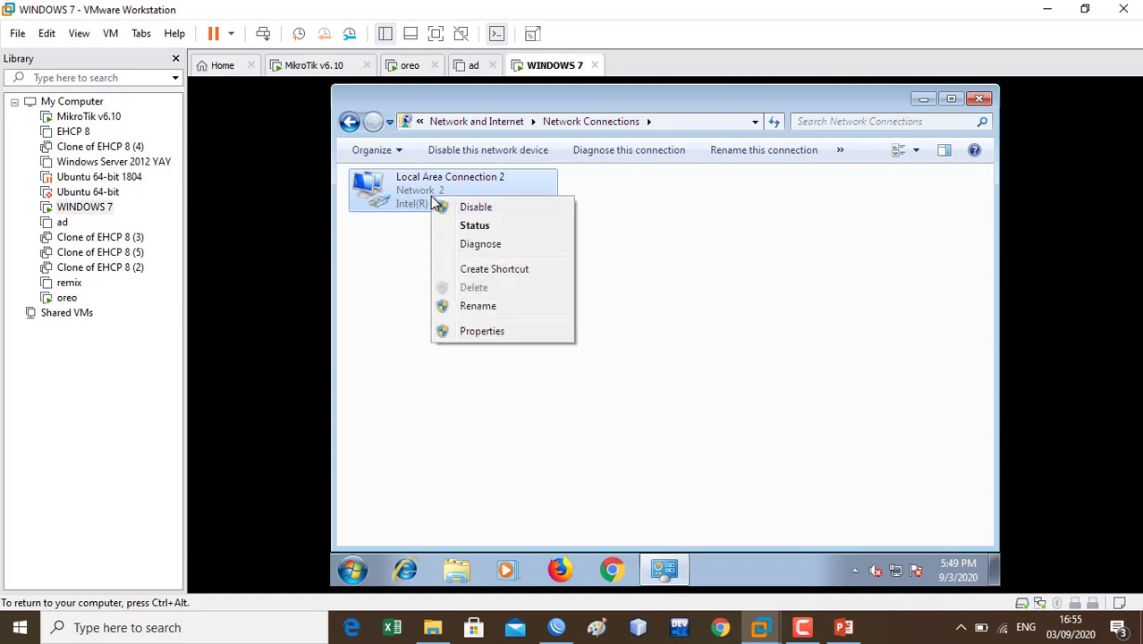
left_click(398, 248)
right_click(419, 197)
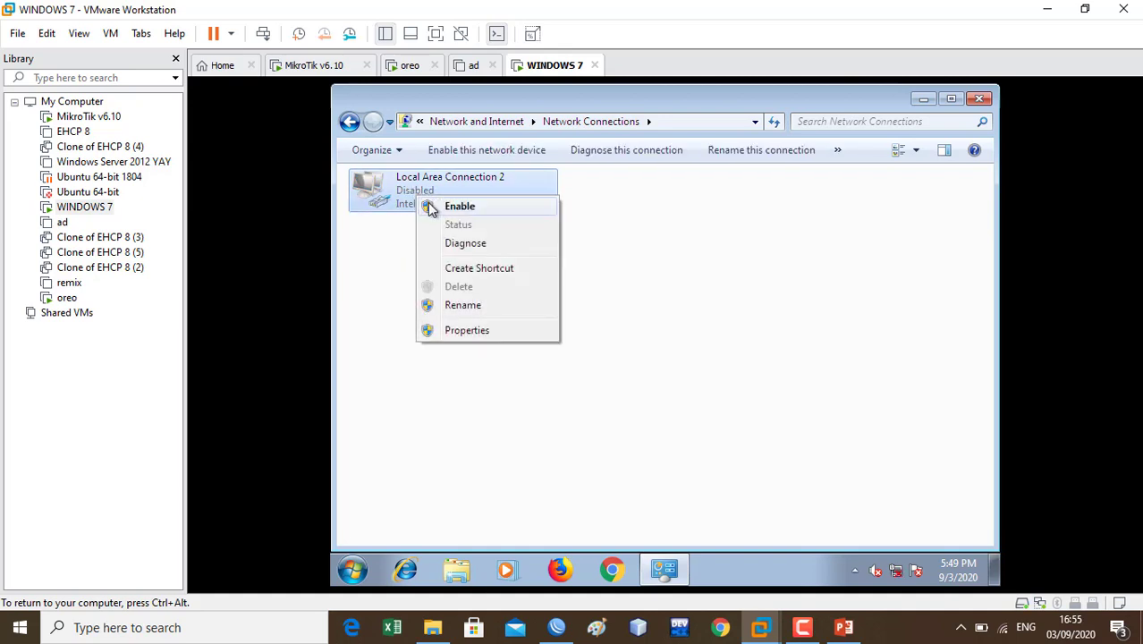
left_click(427, 203)
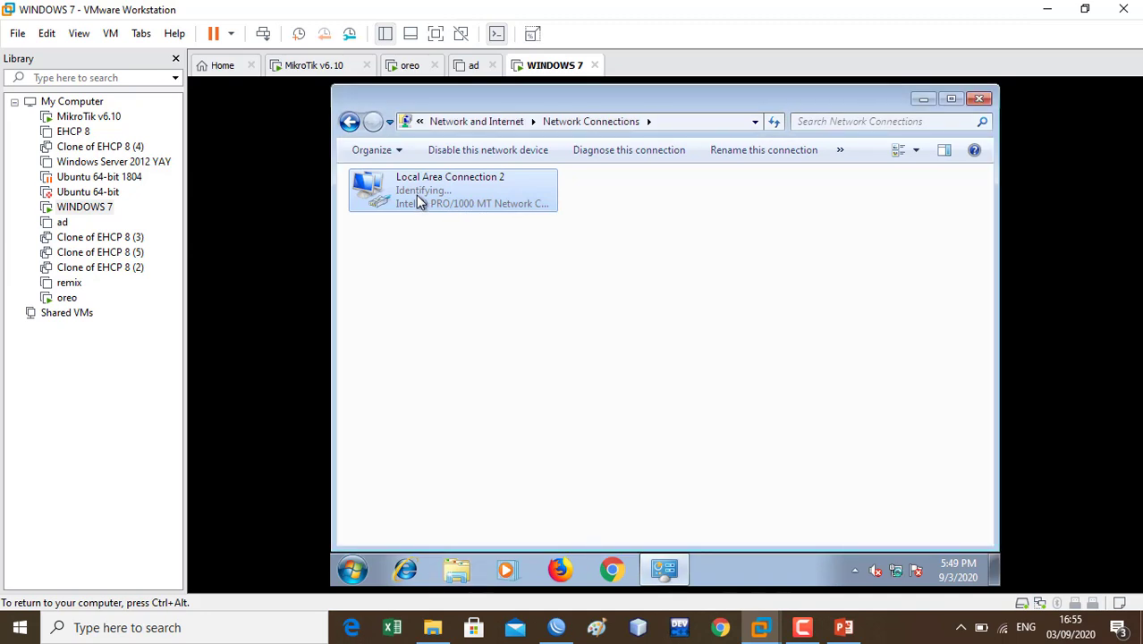
Step: Check the IP address, gateway, DHCP server and DNS server in Local Area Connection 2's details, and close its status windows
right_click(431, 205)
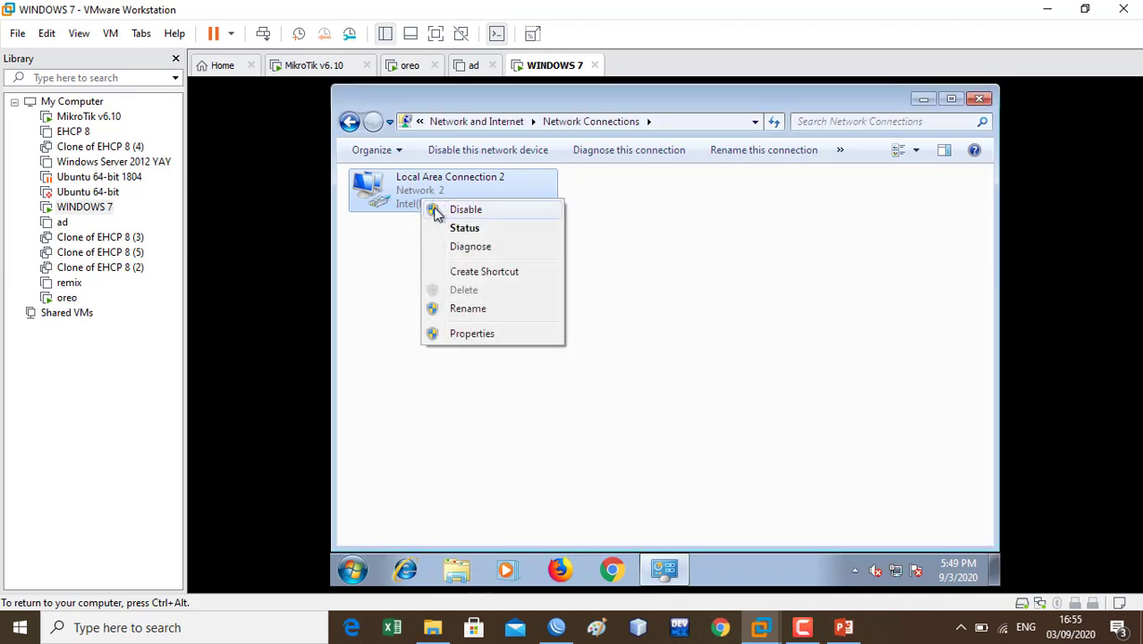
left_click(448, 229)
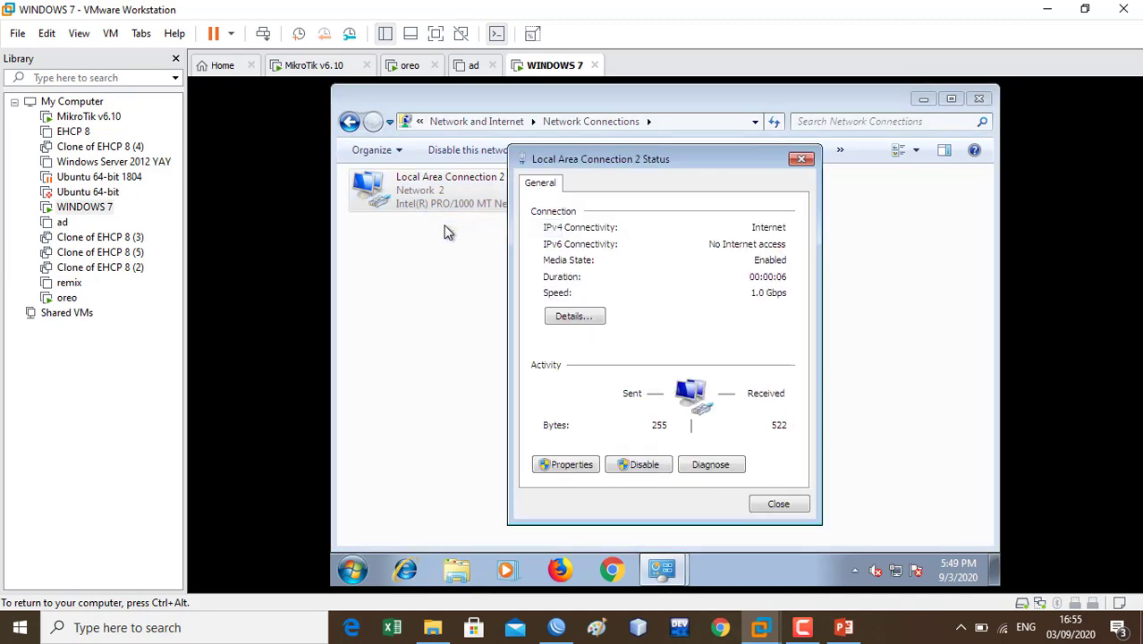
left_click(564, 317)
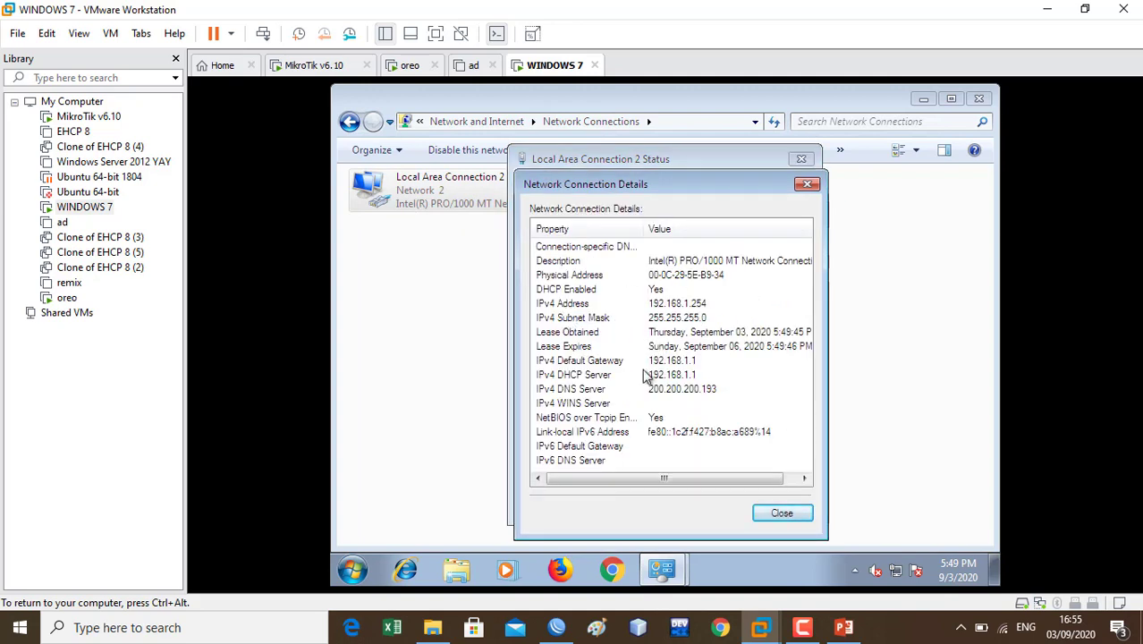
left_click(806, 186)
left_click(800, 159)
Step: Ping 8.8.8.8 from a command prompt in the Windows 7 machine and stop the ping
key("super+r")
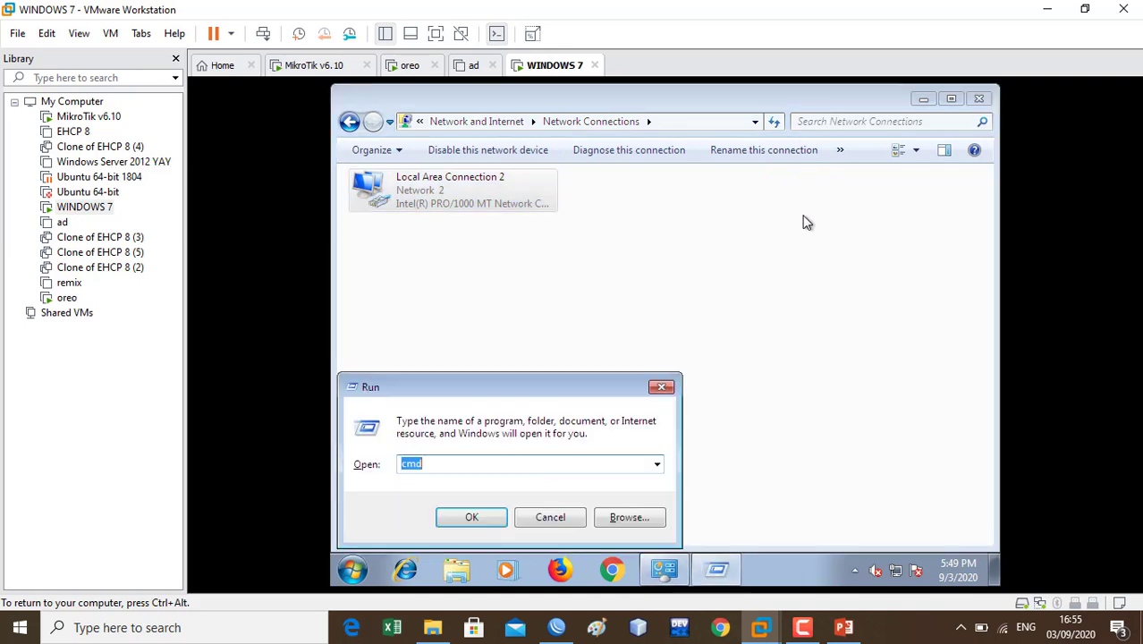
key("Return")
type("ping ")
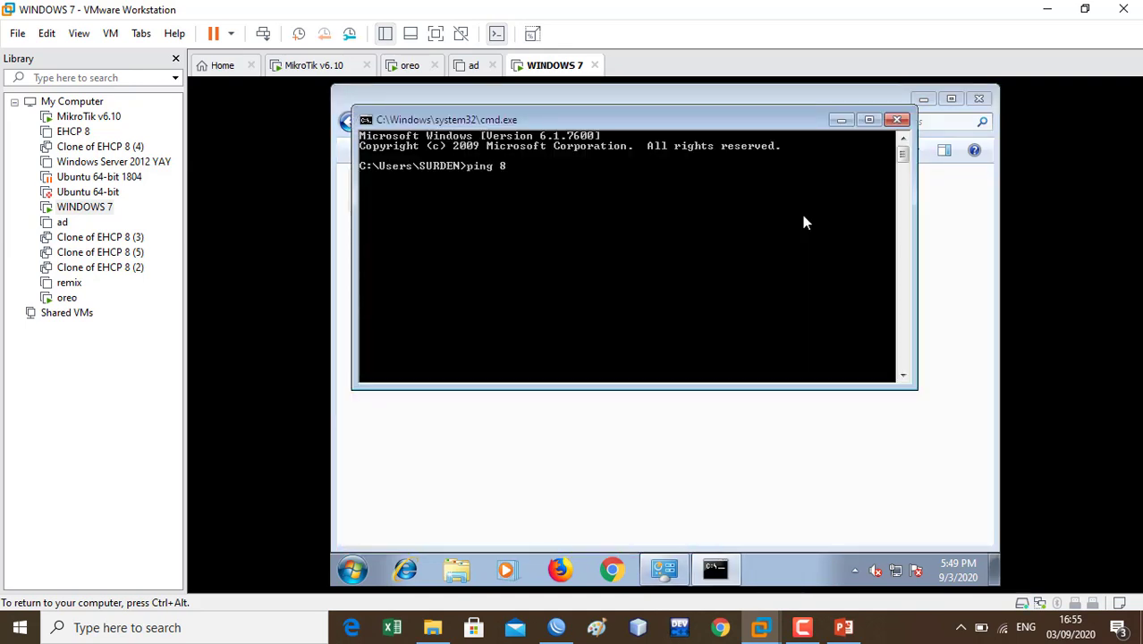
type("8.8.8.8")
key("Return")
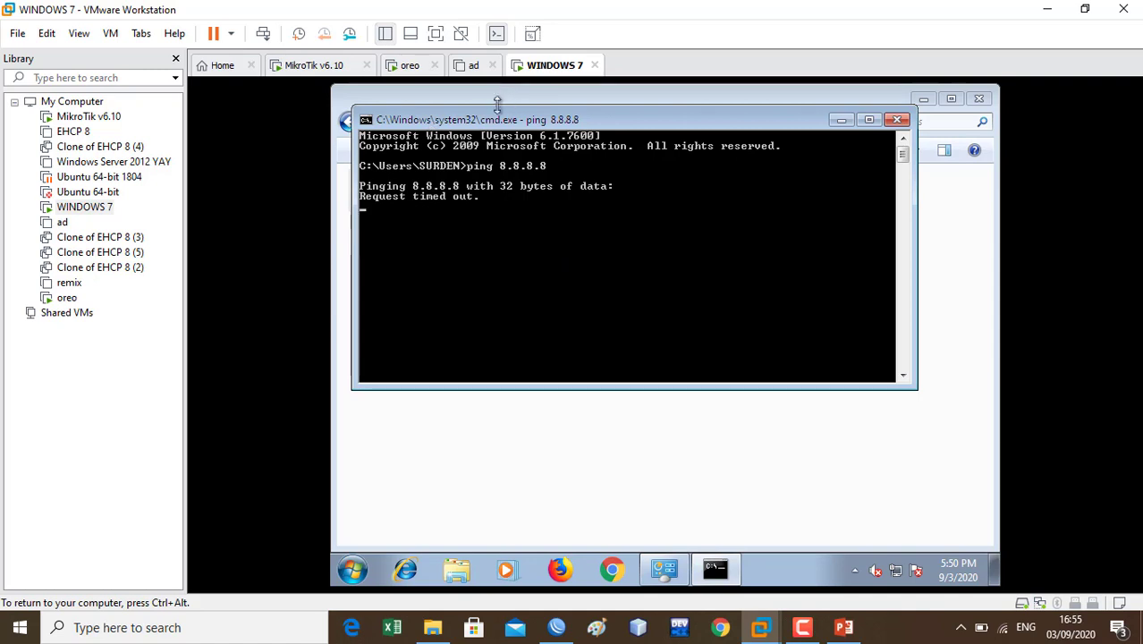
key("ctrl+c")
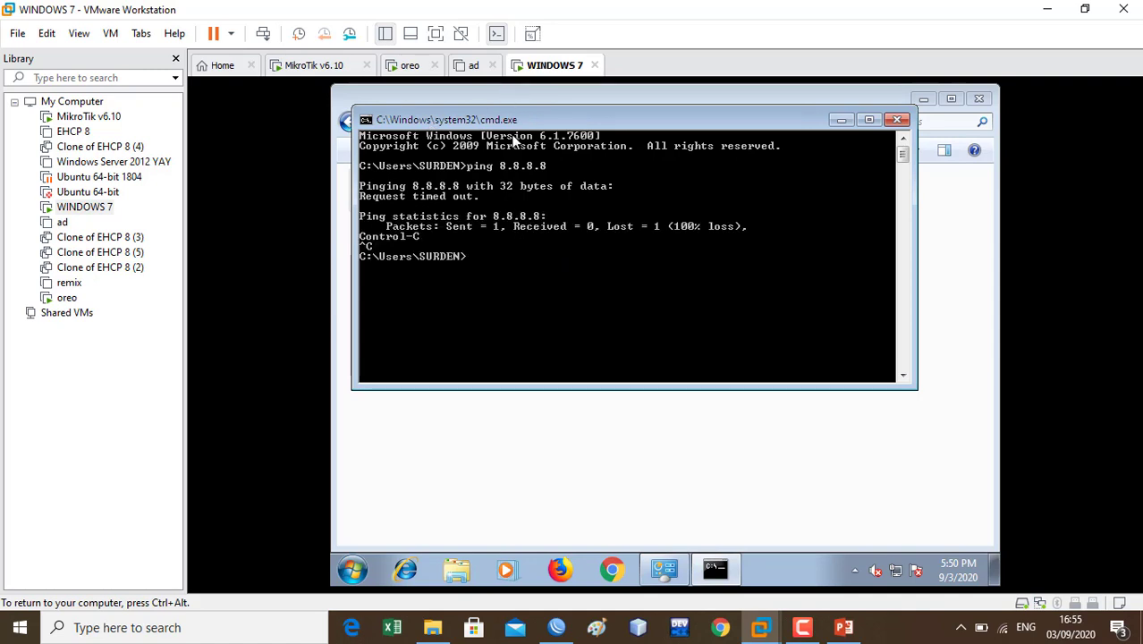
Step: Switch to WinBox and open the NAT rules of the router's IP firewall
left_click(479, 71)
left_click(410, 69)
mouse_move(555, 627)
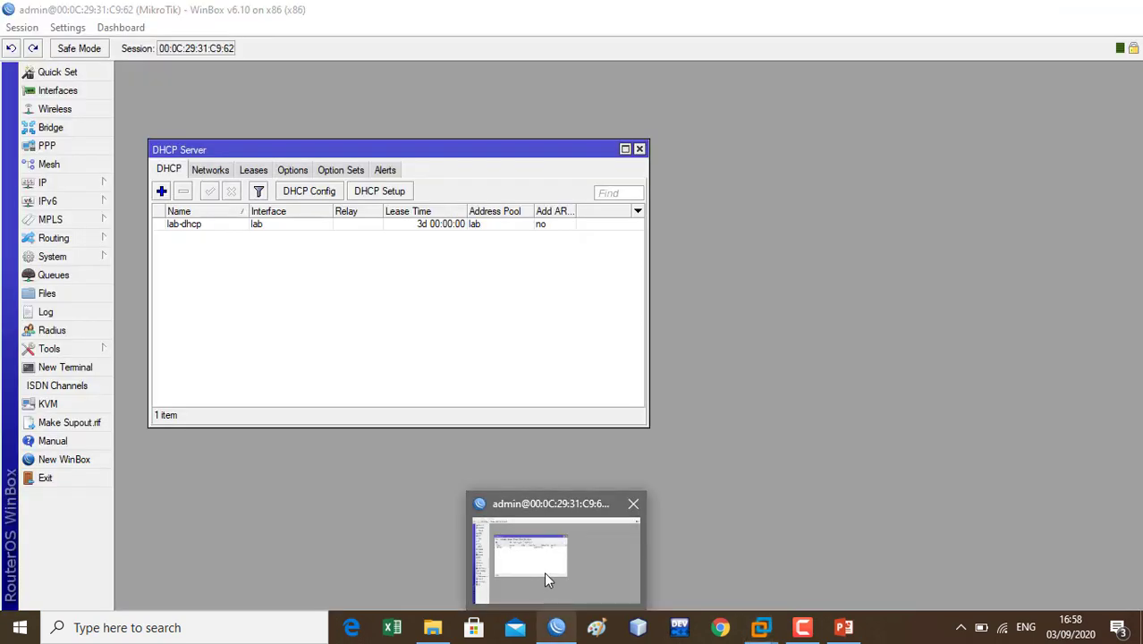
left_click(542, 572)
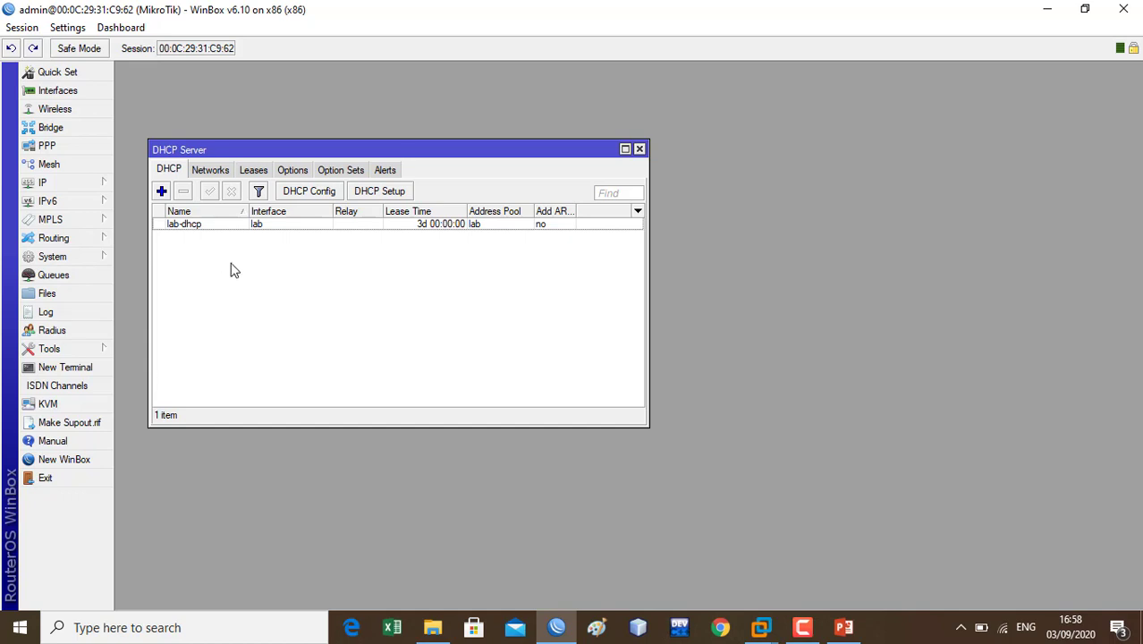
left_click(77, 187)
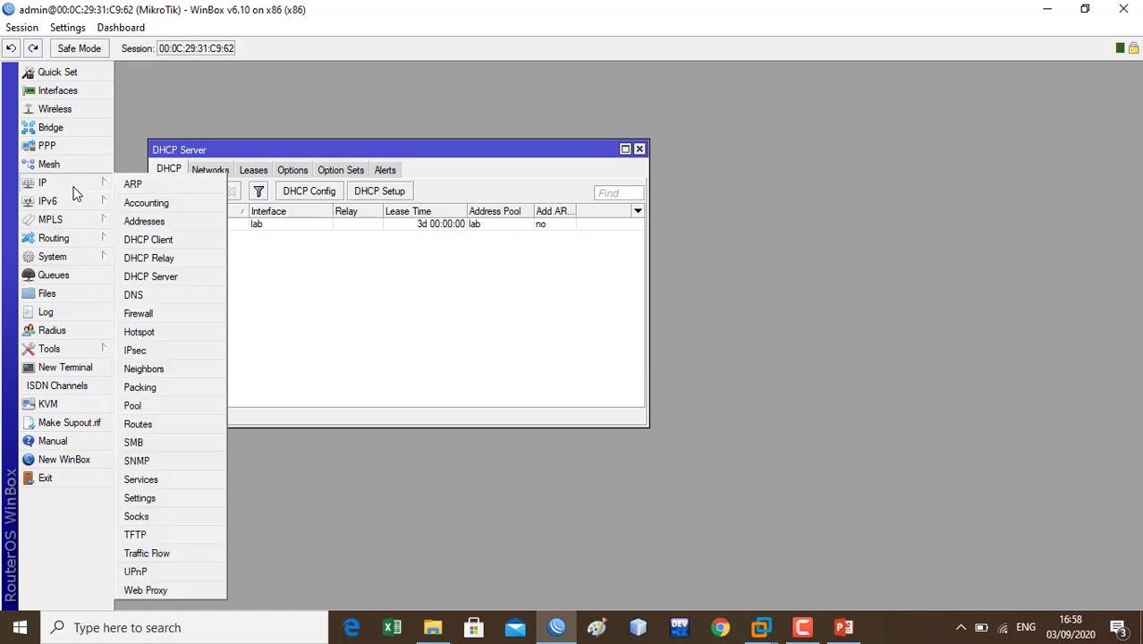
left_click(146, 314)
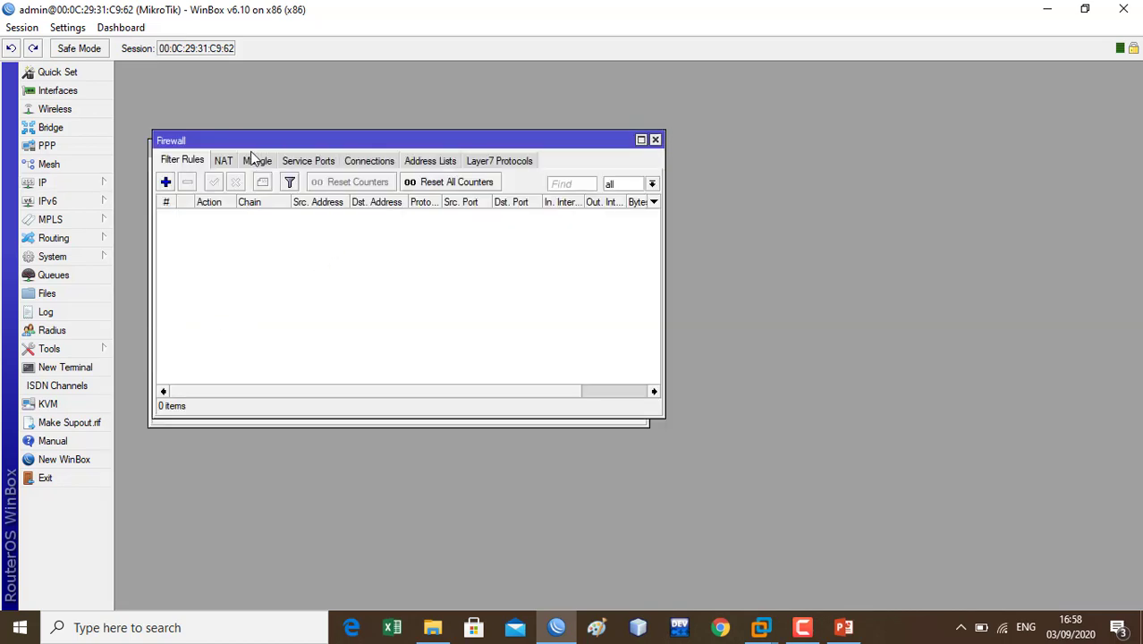
left_click(224, 162)
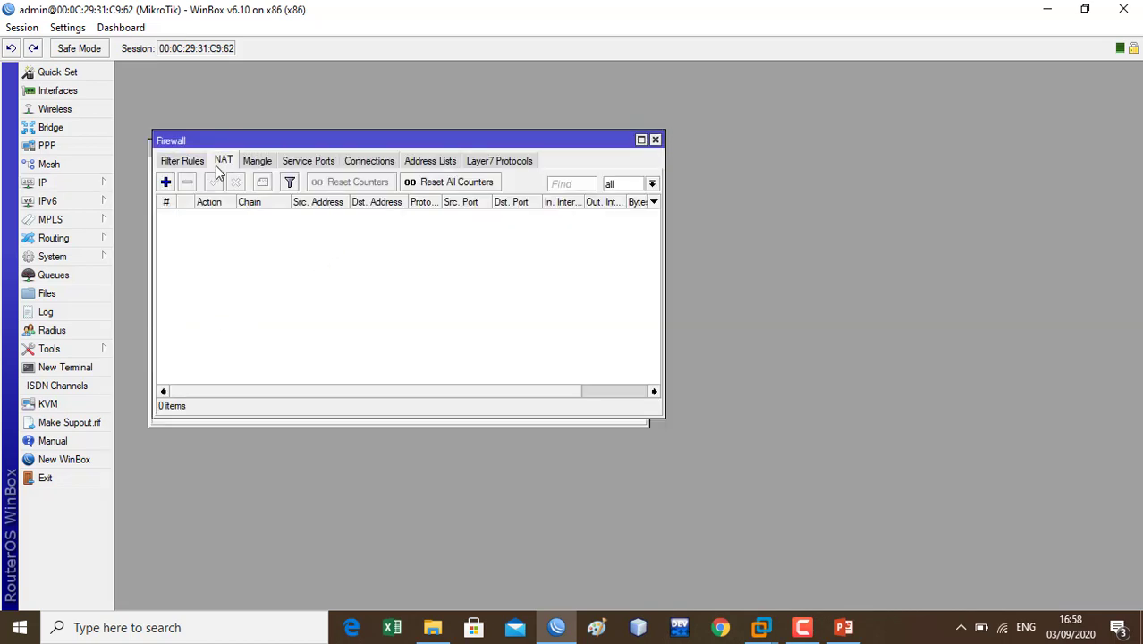
Step: Start a new NAT rule with chain srcnat and out interface ether1-internet
left_click(165, 184)
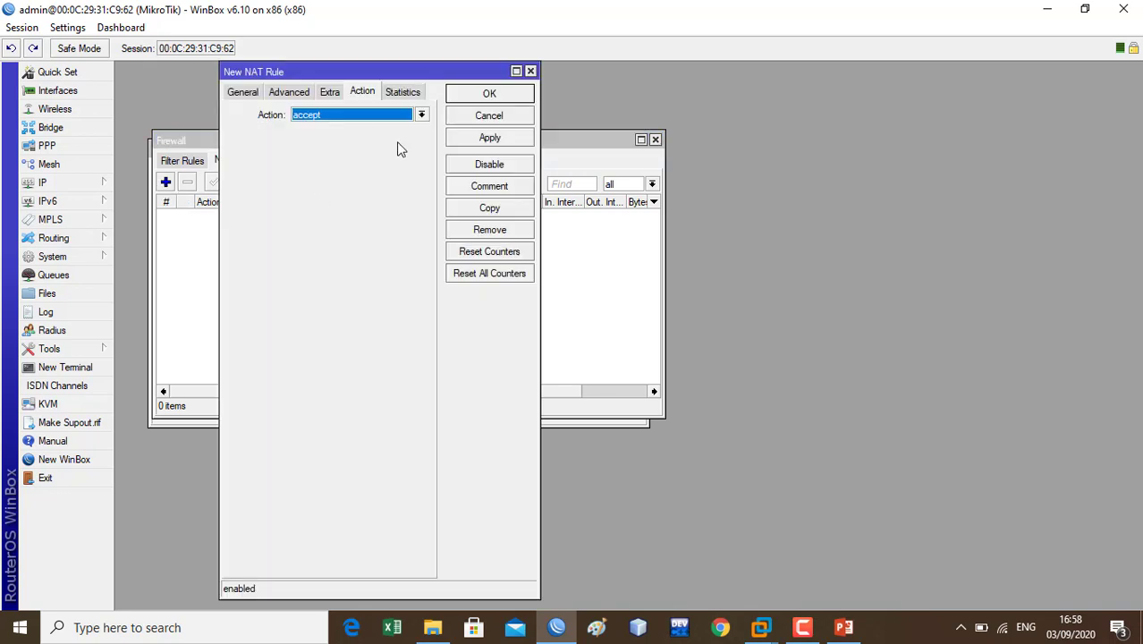
left_click(244, 92)
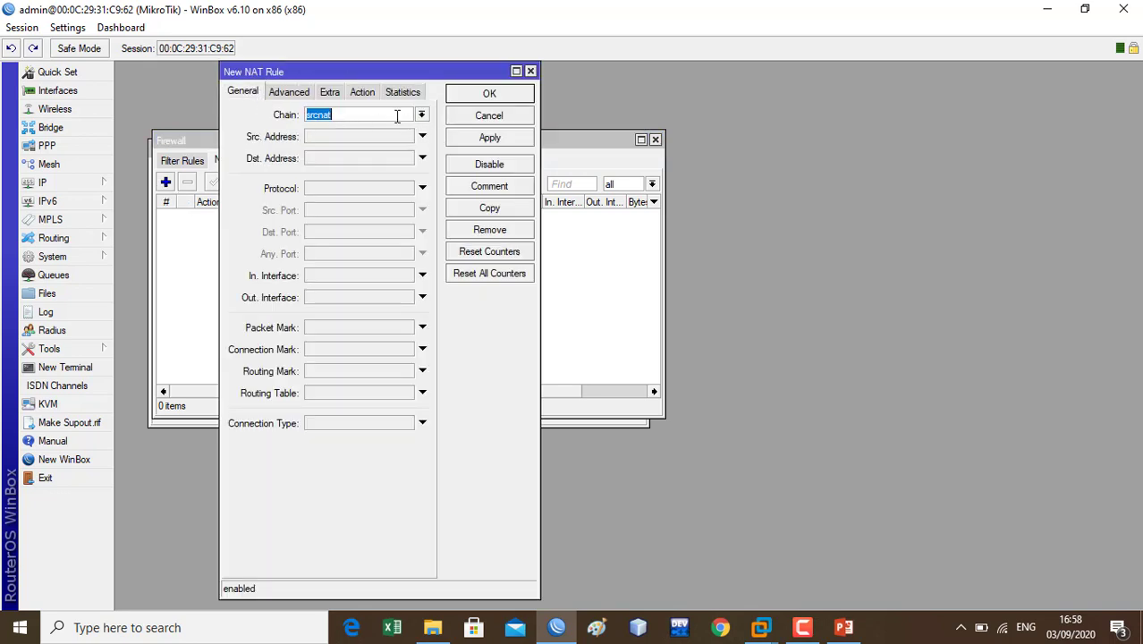
left_click(422, 114)
left_click(422, 115)
left_click(423, 297)
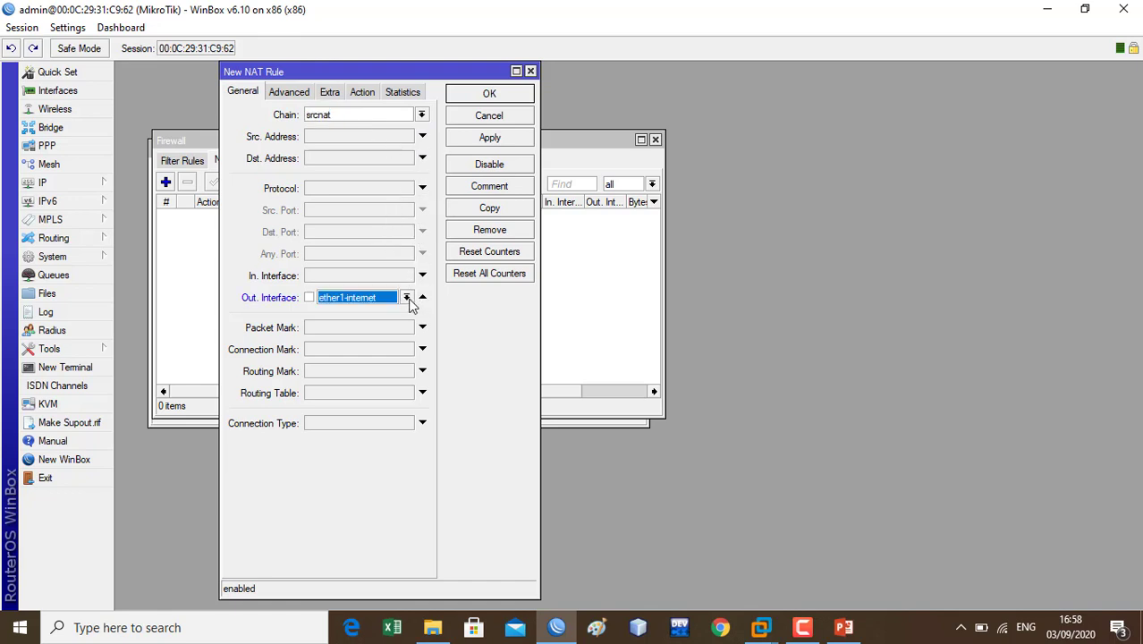
left_click(407, 298)
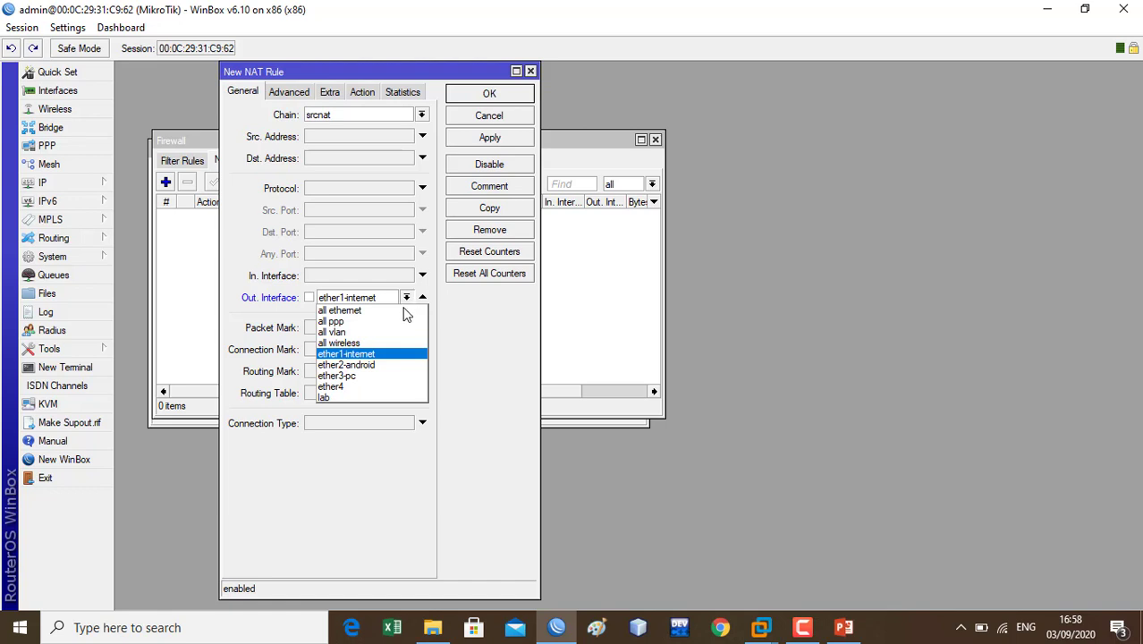
left_click(384, 353)
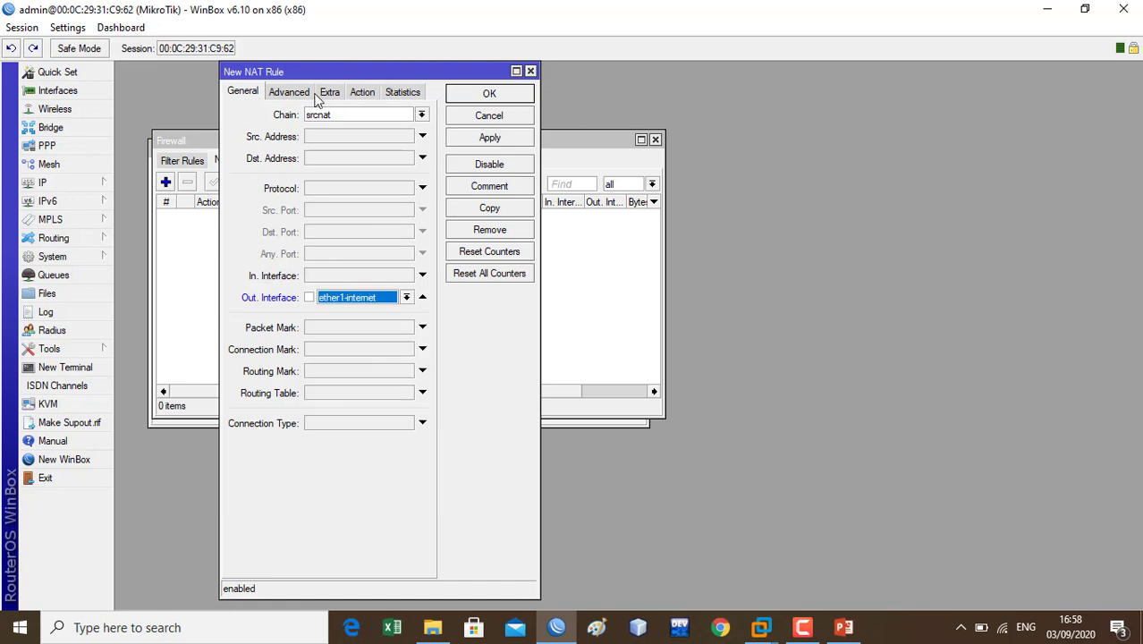
Step: Set the new NAT rule's action to masquerade and save the rule
left_click(360, 93)
left_click(355, 117)
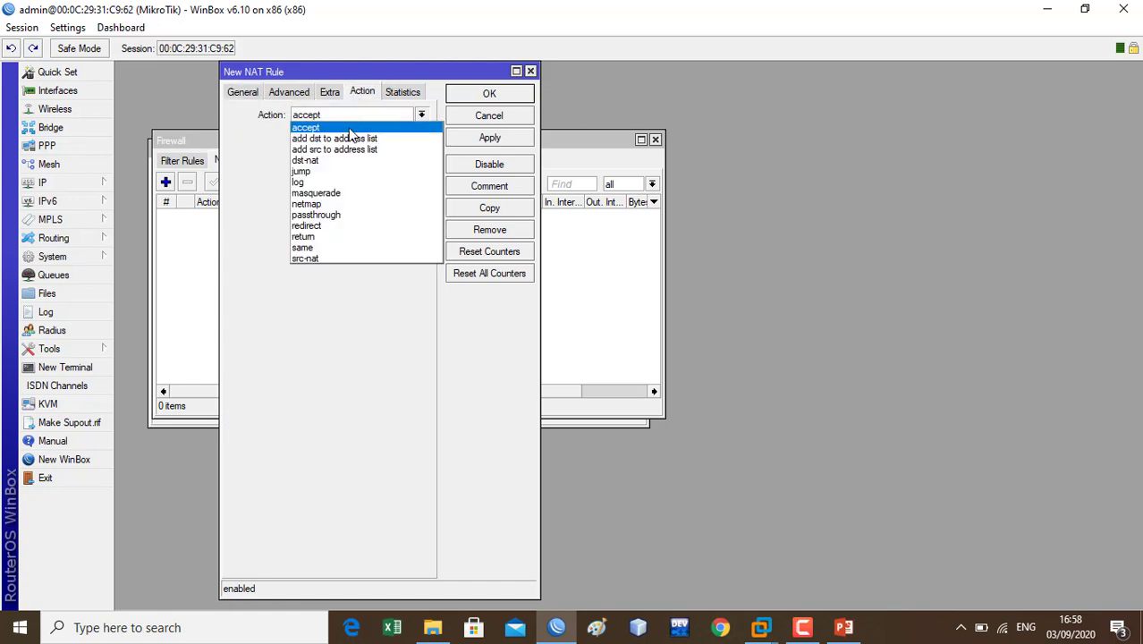
left_click(342, 194)
left_click(515, 136)
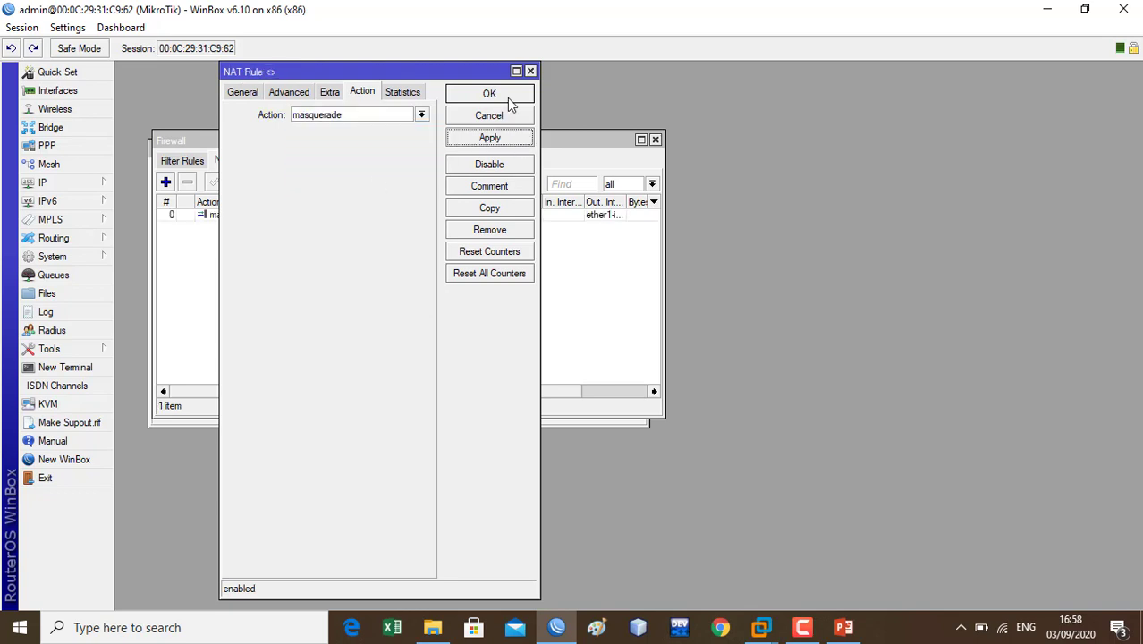
left_click(507, 99)
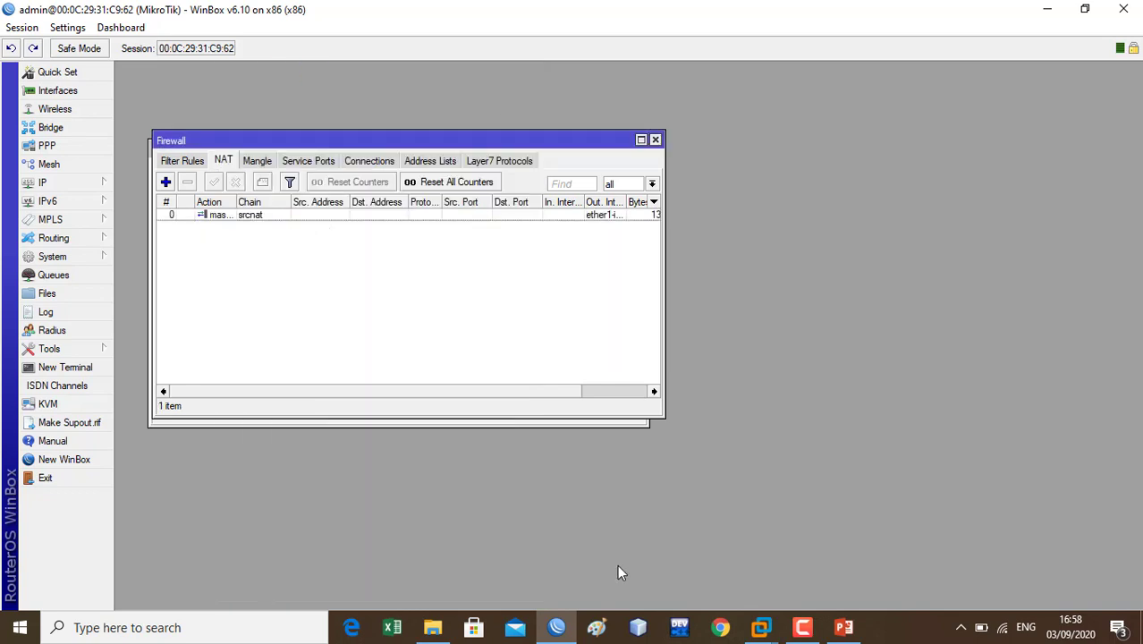
Step: Switch to the WINDOWS 7 virtual machine in VMware Workstation, repeat the ping to 8.8.8.8 and stop it
mouse_move(765, 632)
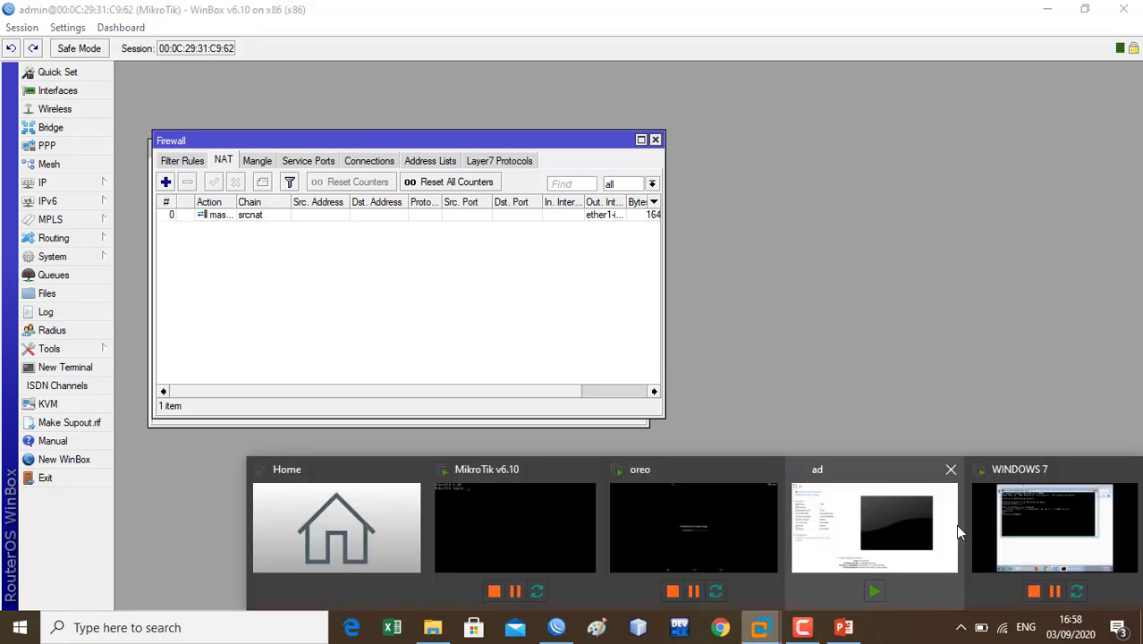
mouse_move(913, 528)
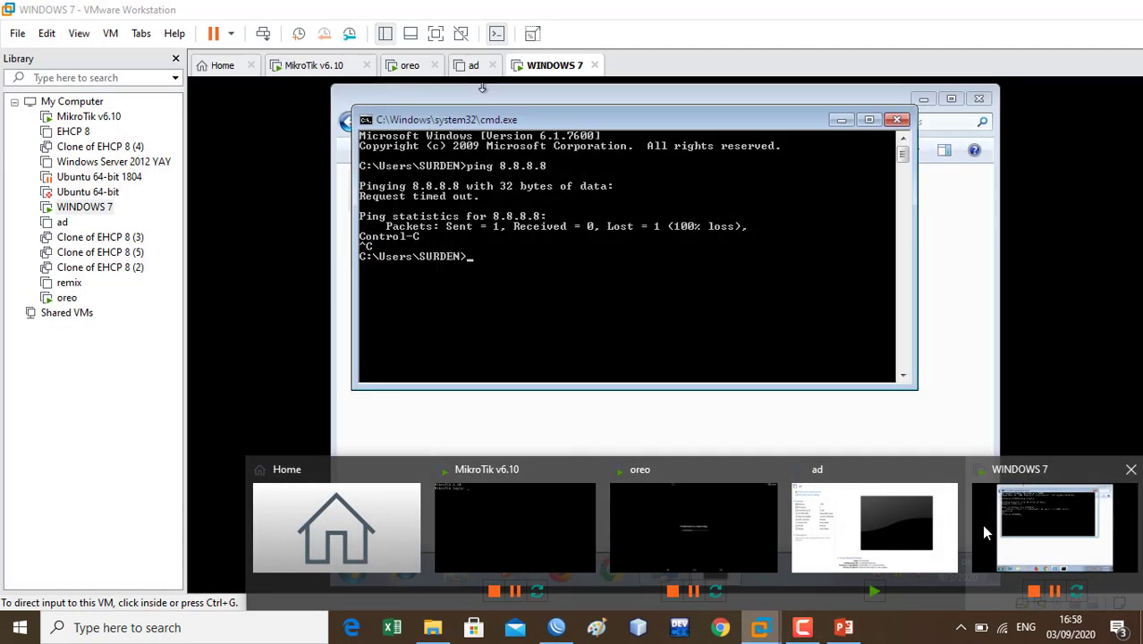
left_click(981, 524)
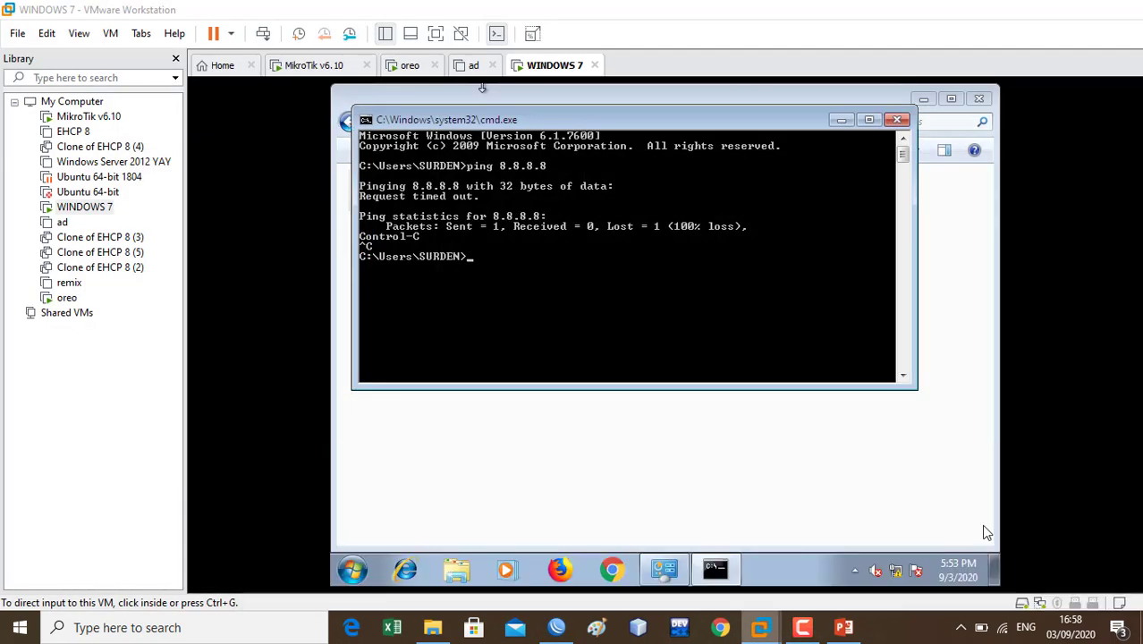
left_click(662, 351)
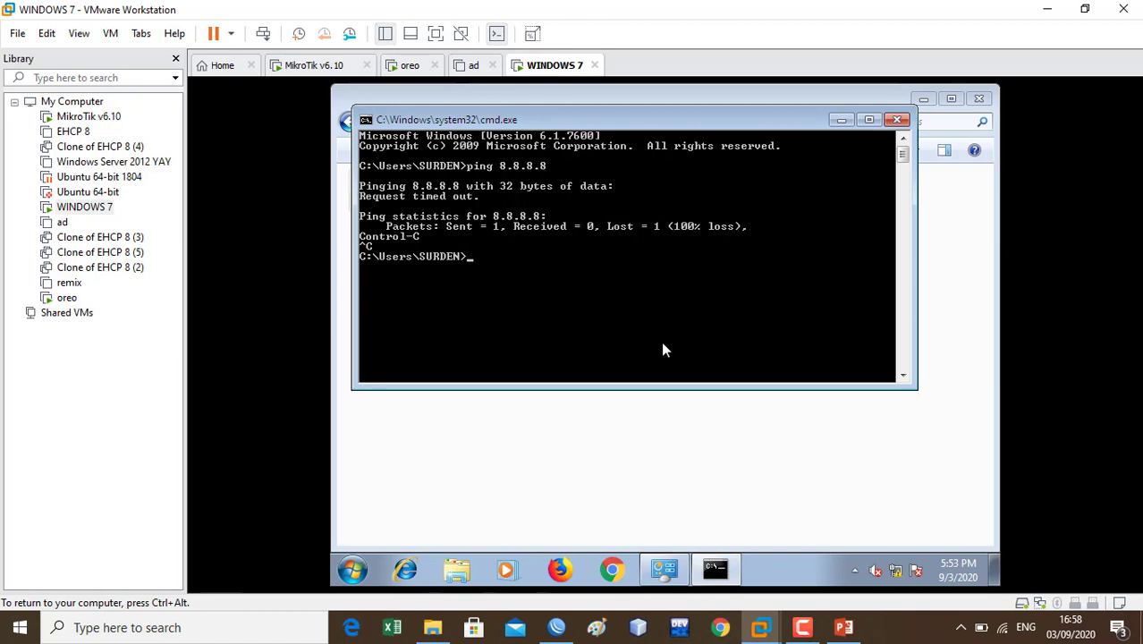
key("Up")
key("Return")
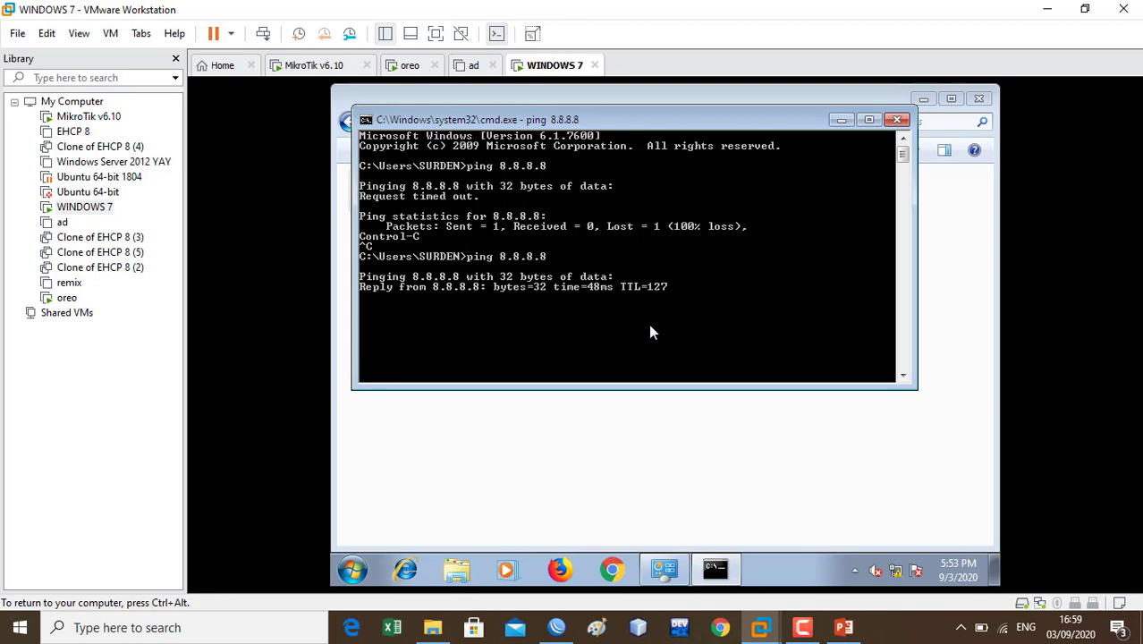
key("ctrl+c")
Step: Ping google.com from the command prompt, stop the ping and move the window off the network connections
key("Up")
key("BackSpace")
key("BackSpace")
key("BackSpace")
key("BackSpace")
key("BackSpace")
key("BackSpace")
key("BackSpace")
type("google.com")
key("Return")
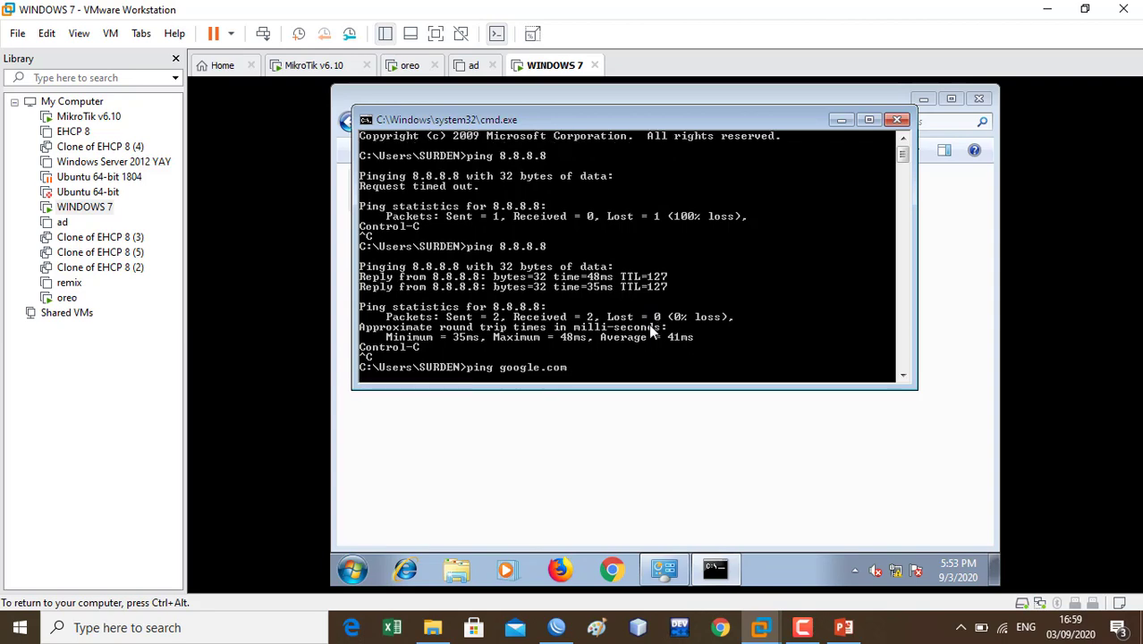
key("ctrl+c")
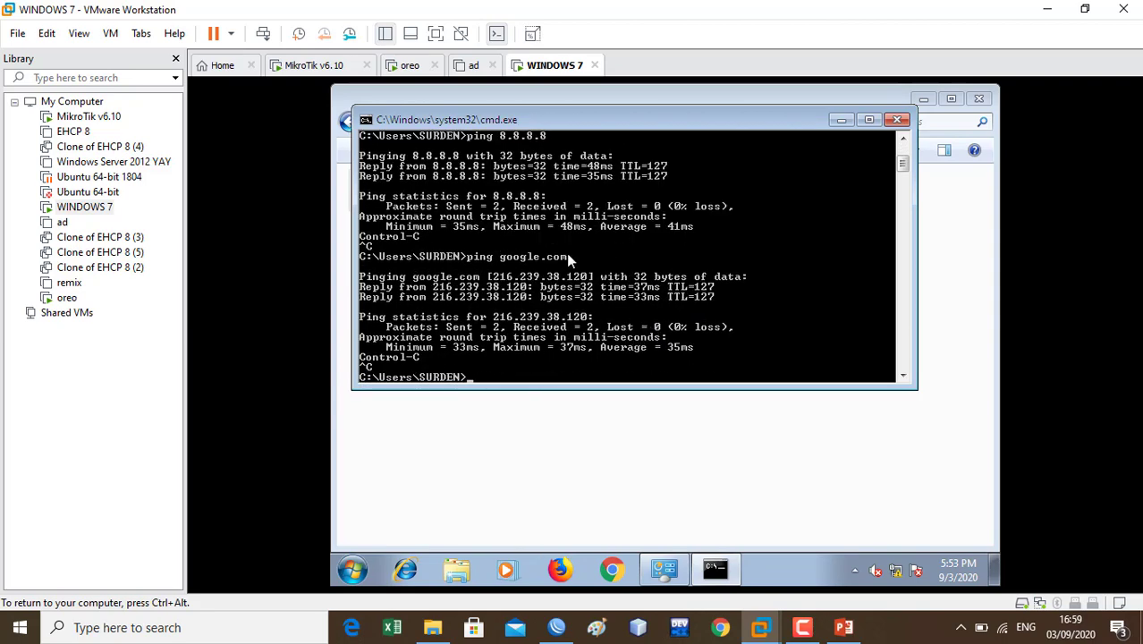
left_click_drag(558, 122, 593, 213)
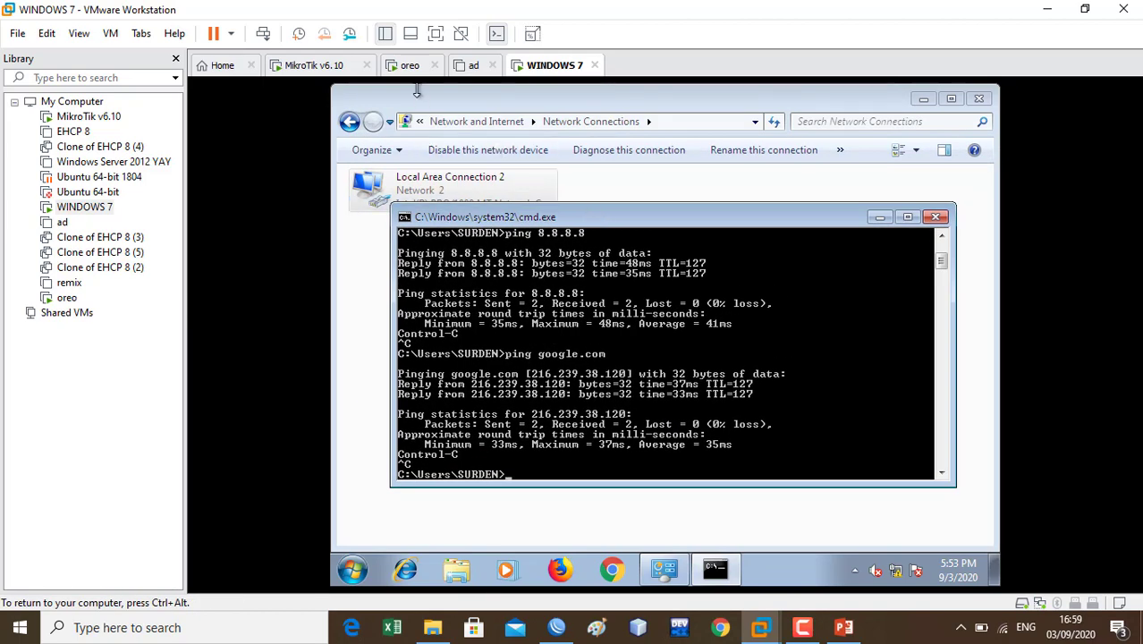
Step: Switch to the oreo virtual machine and use Launcher3 as Home just once to reach its home screen
left_click(408, 65)
left_click(740, 558)
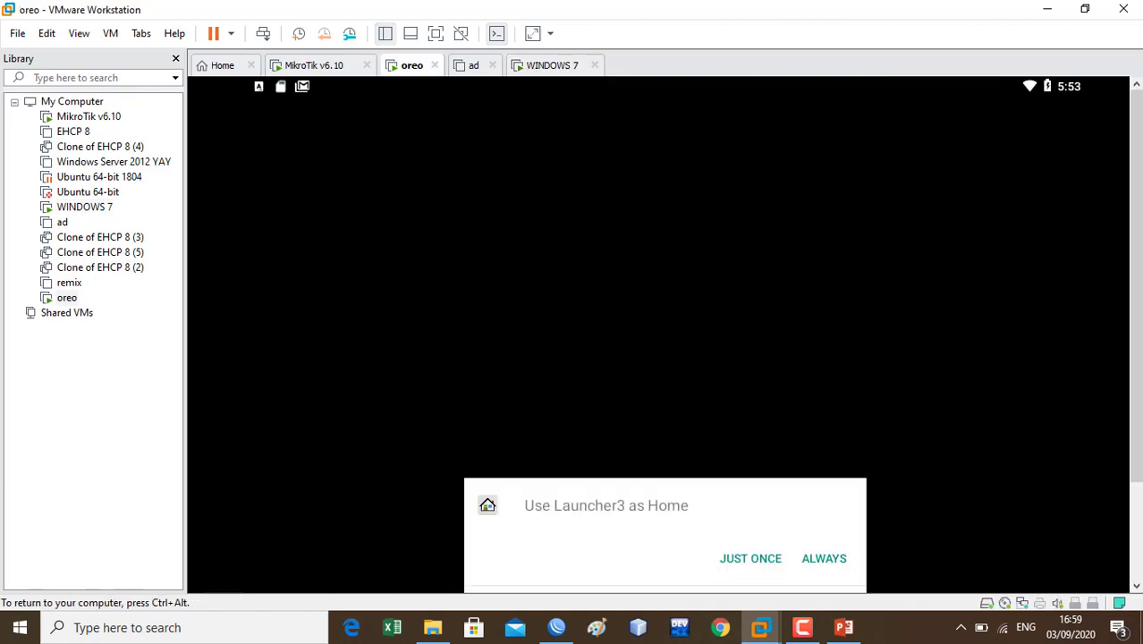
left_click(751, 563)
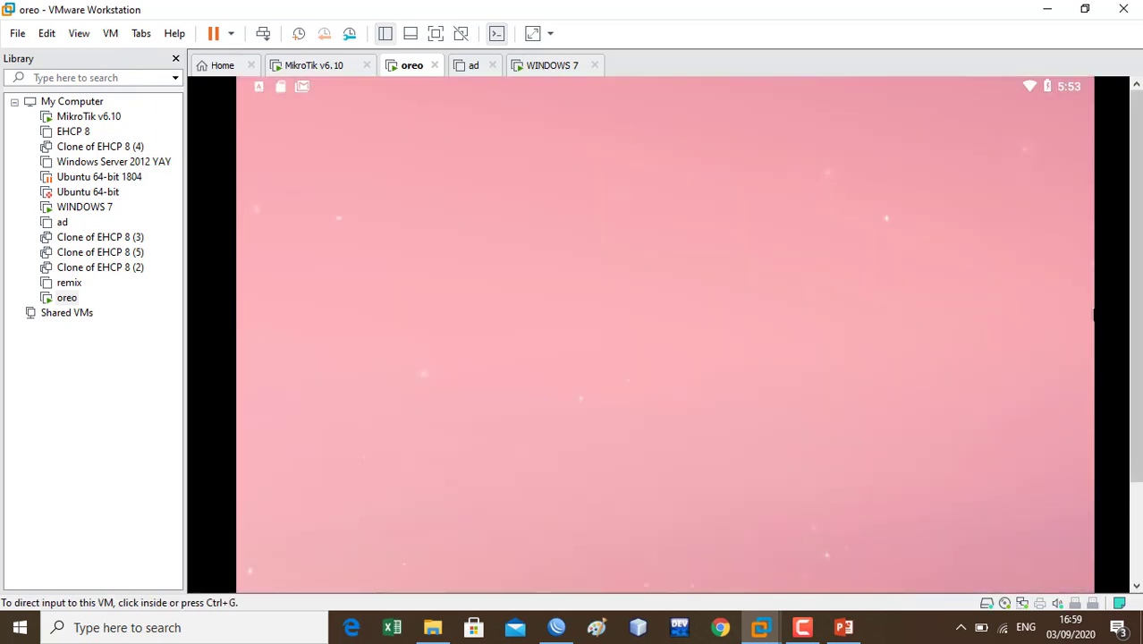
left_click(948, 177)
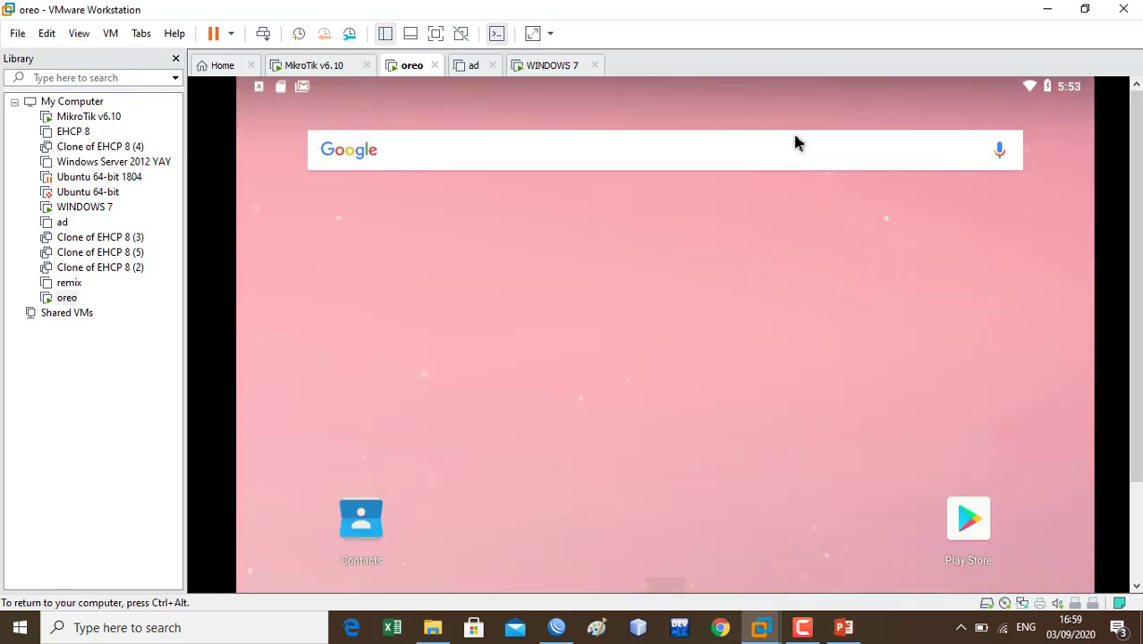
Step: Open the VirtWifi network's info from the Android settings and review its IP address, gateway, subnet mask and DNS
left_click_drag(313, 89, 324, 415)
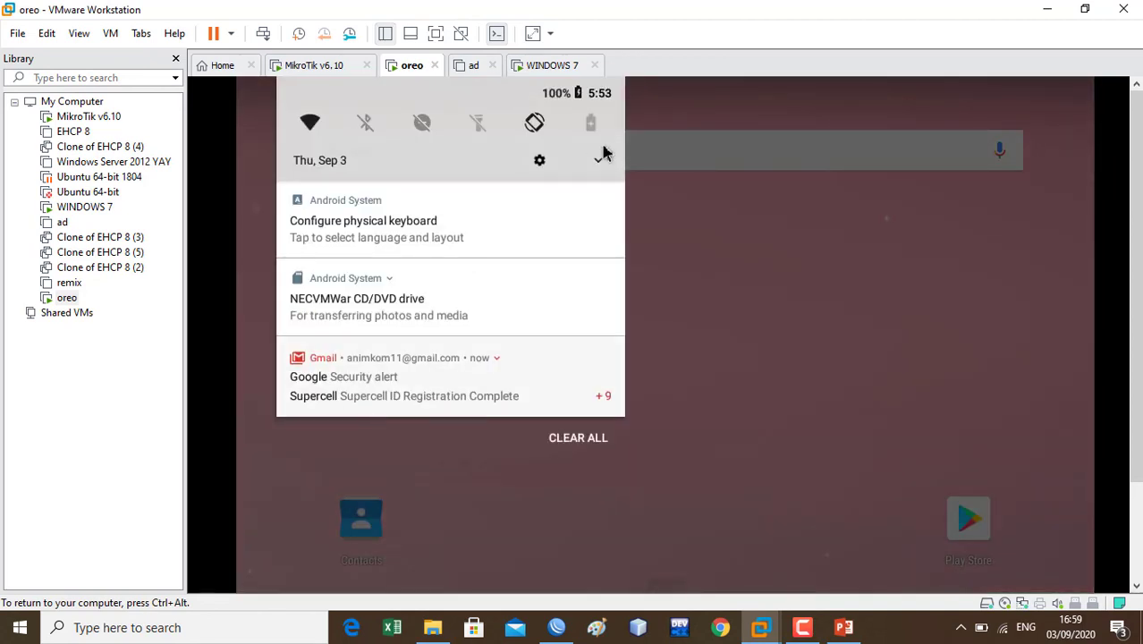
left_click(536, 167)
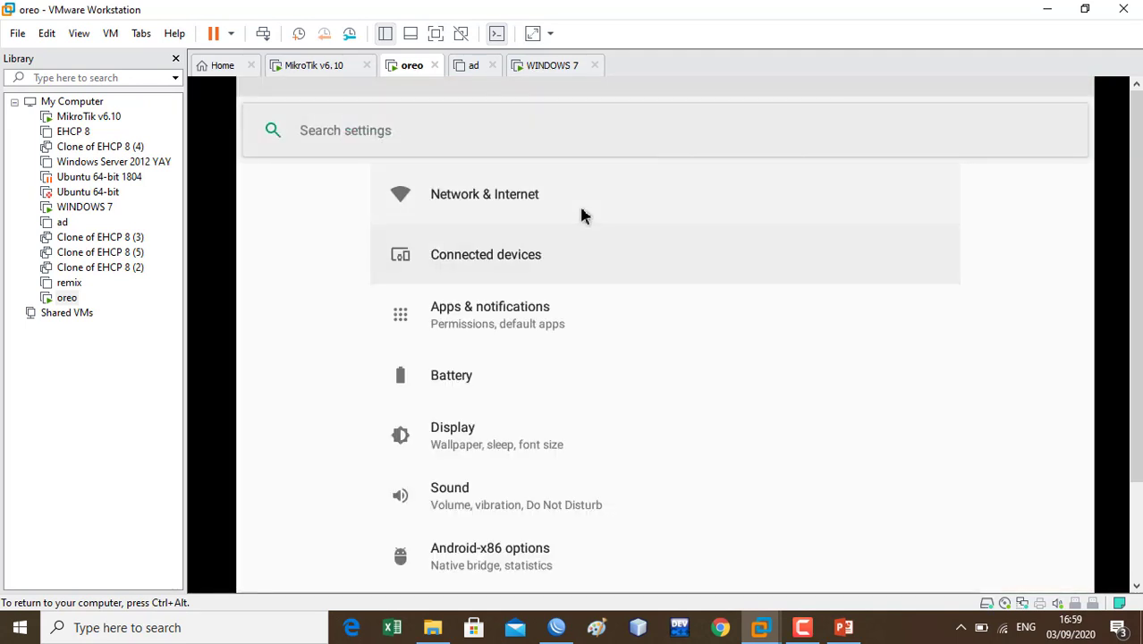
left_click(578, 212)
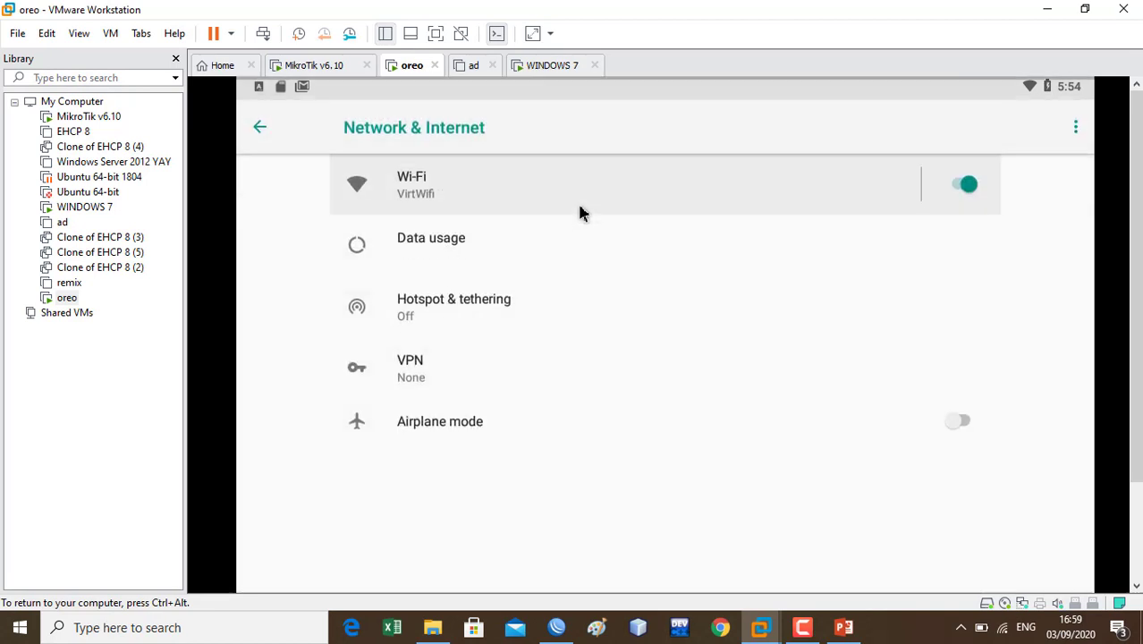
left_click(569, 203)
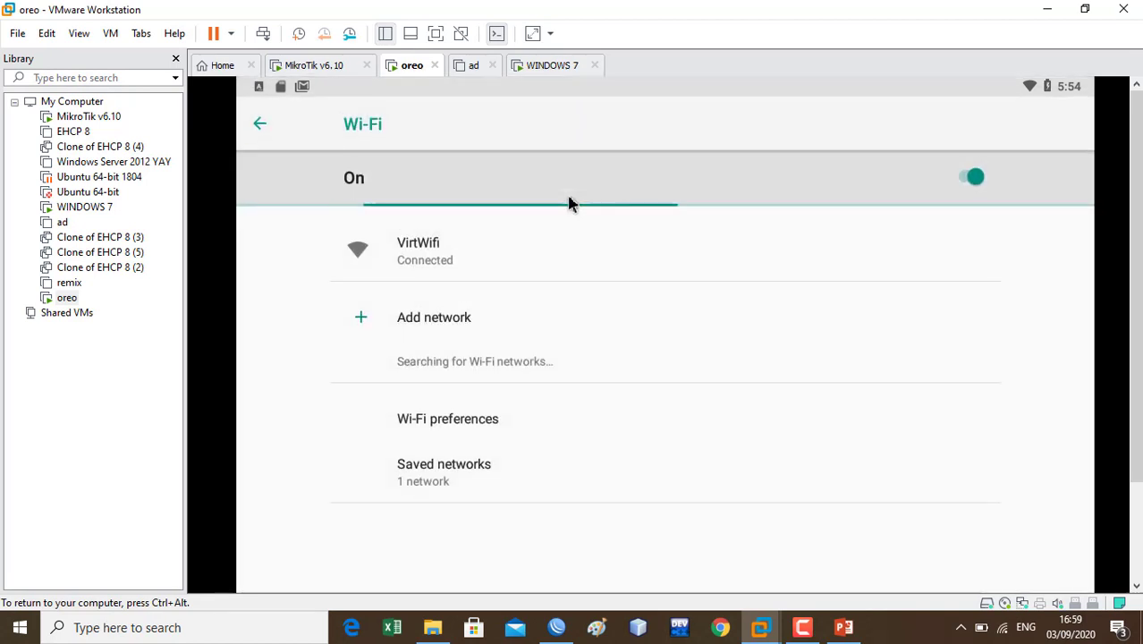
left_click(551, 265)
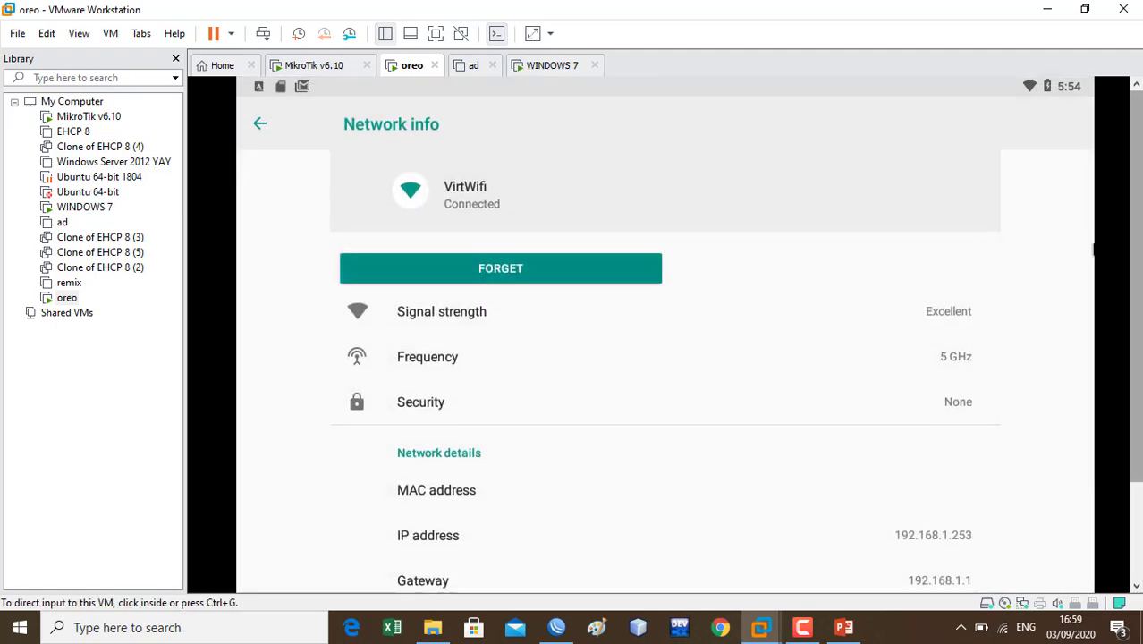
scroll(1058, 251, "down", 2)
left_click(930, 436)
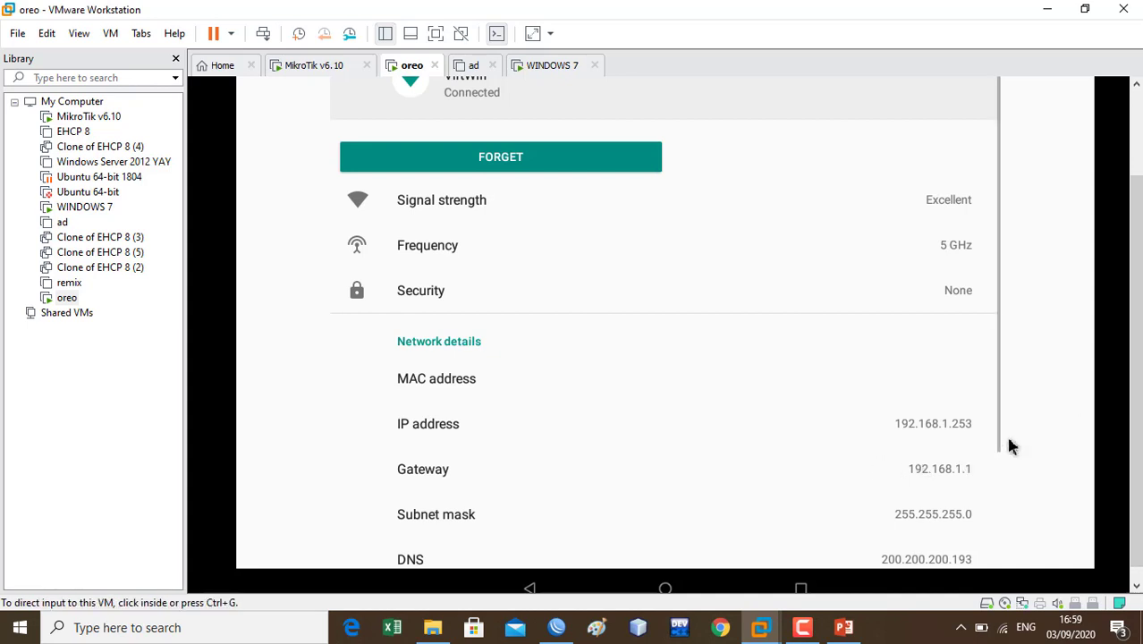
scroll(1092, 400, "up", 2)
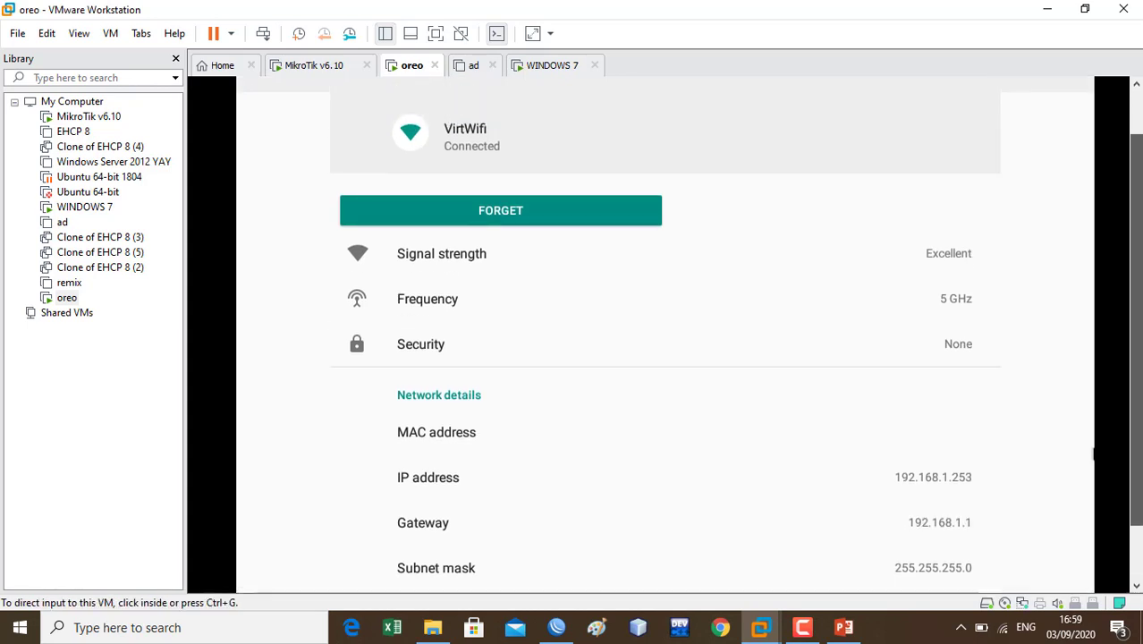
scroll(1093, 385, "down", 3)
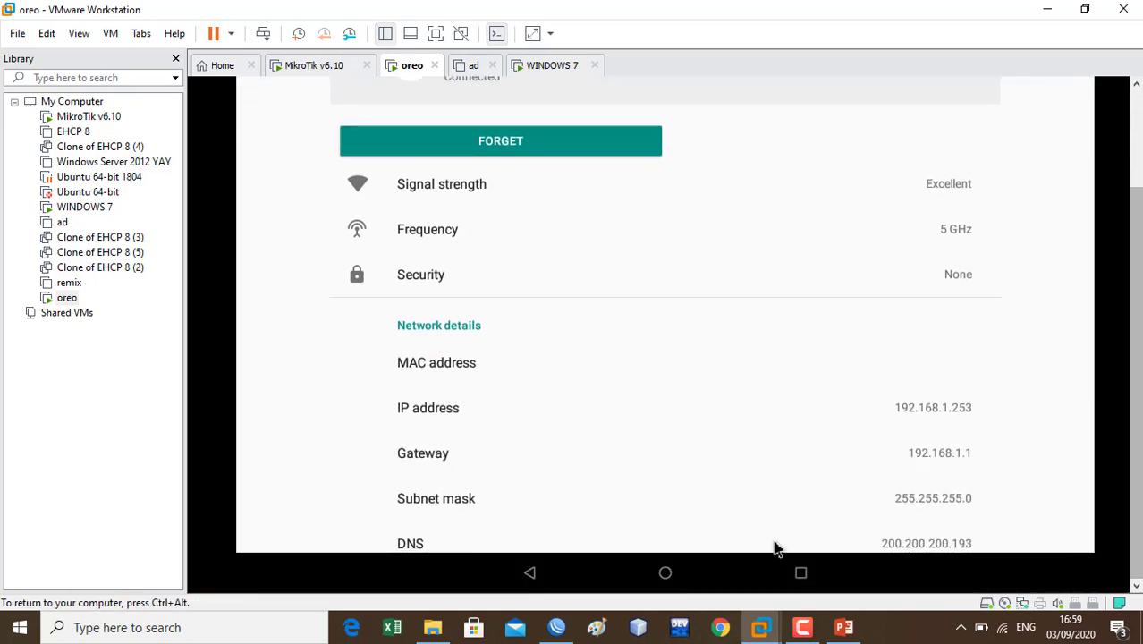
Step: Close Clash of Clans from the recent apps, reopen the Facebook page in Chrome and decline Data Saver
left_click(789, 570)
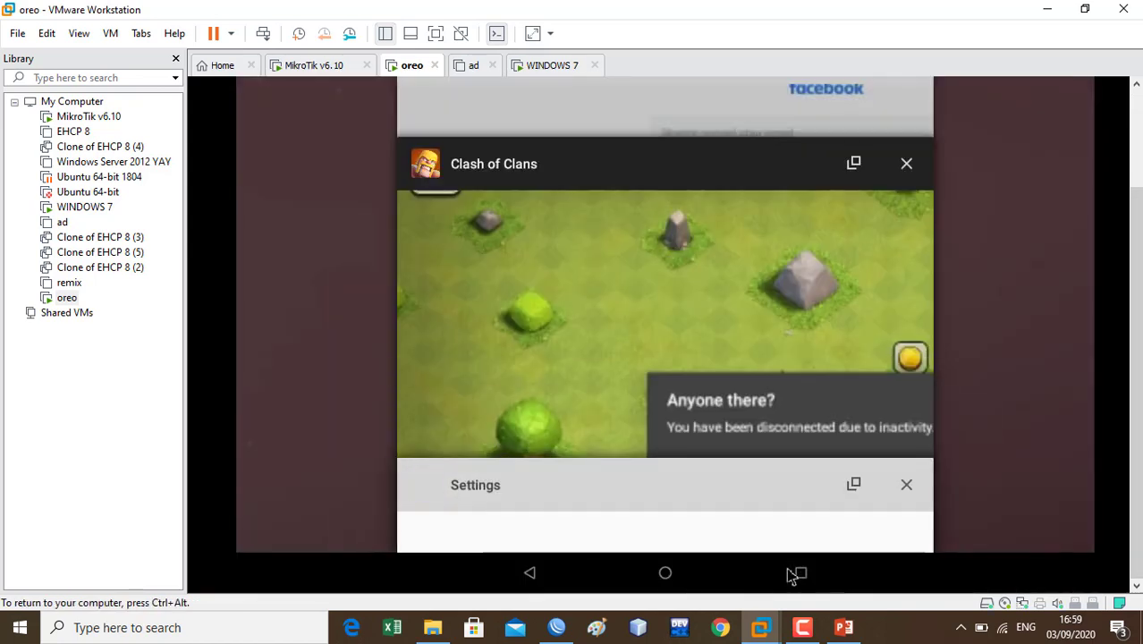
left_click(905, 163)
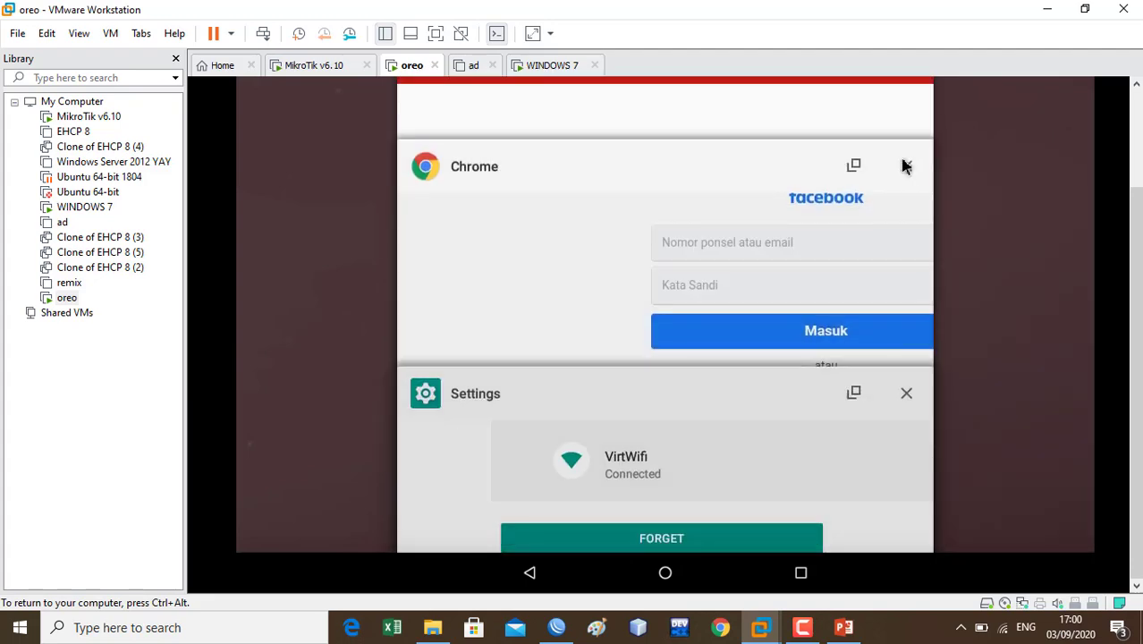
left_click(819, 208)
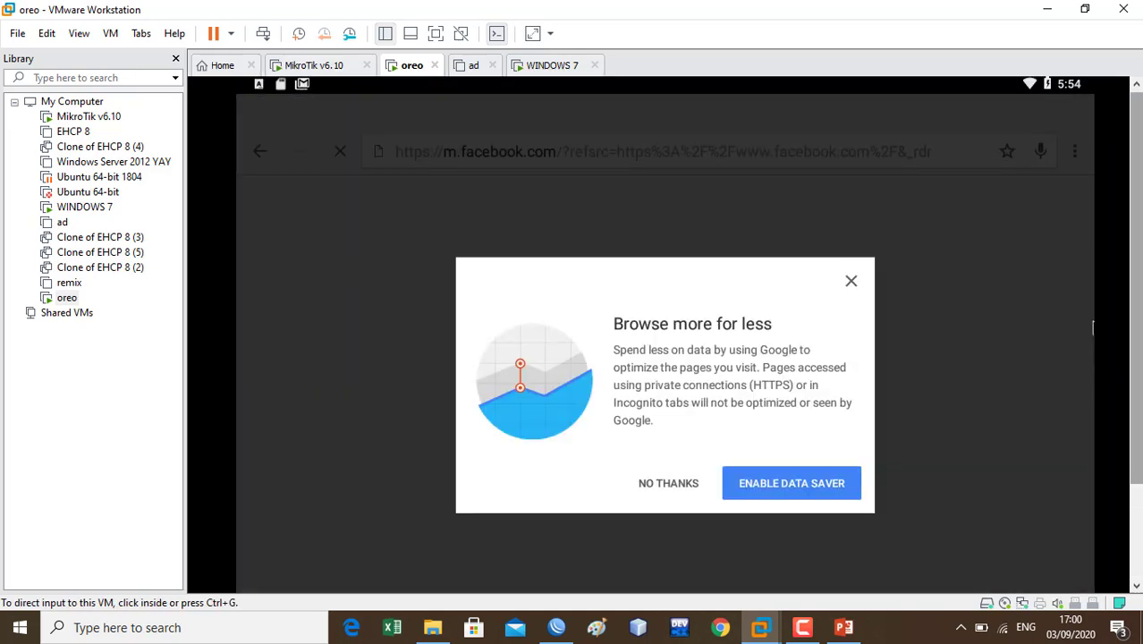
left_click(665, 482)
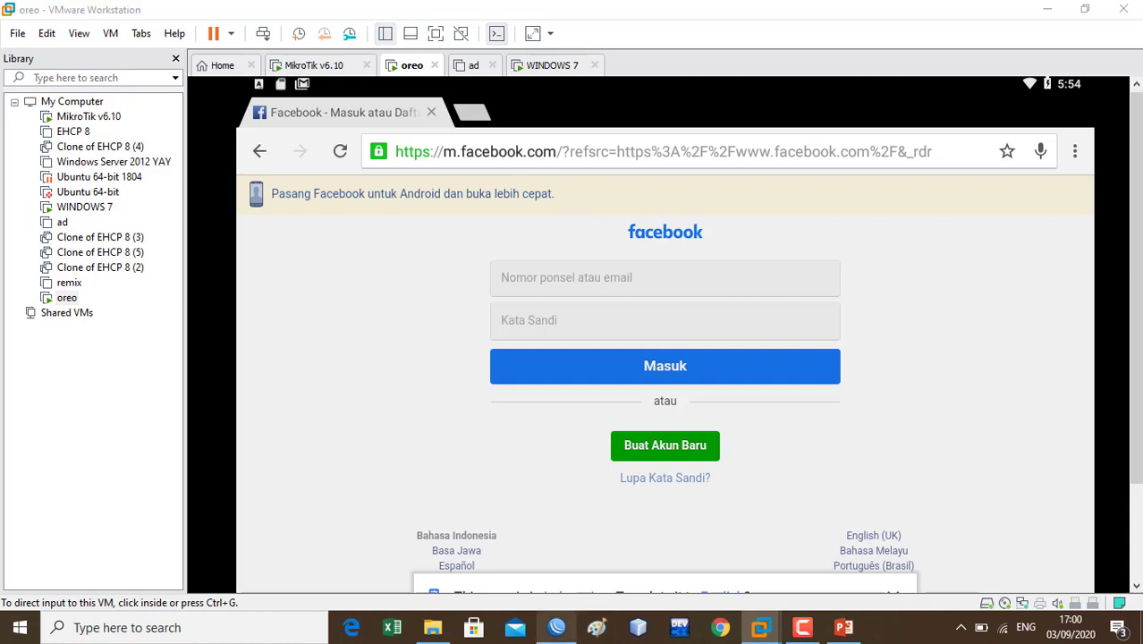
Step: In the WINDOWS 7 virtual machine, close the command prompt and update warning and open Local Area Connection 2's details
left_click(557, 626)
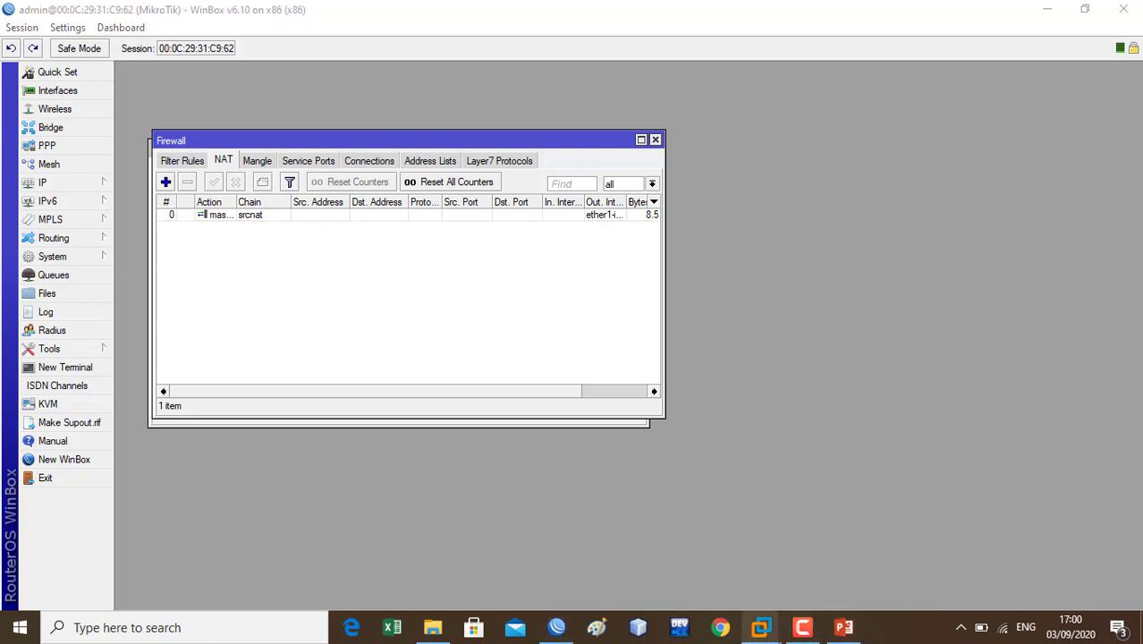
mouse_move(761, 627)
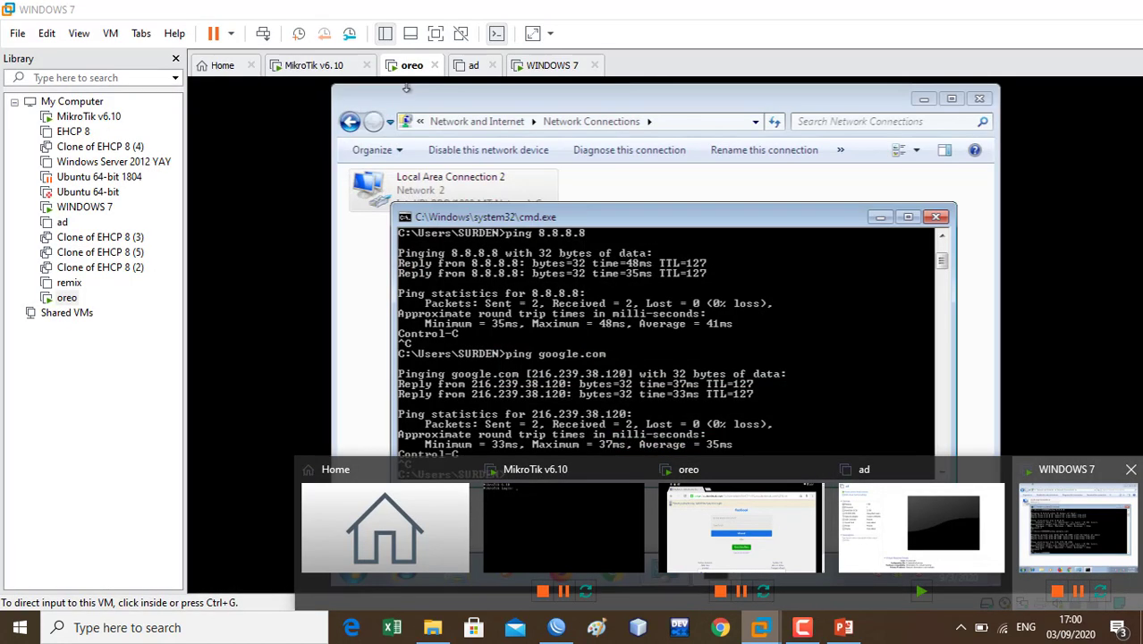
left_click(1077, 528)
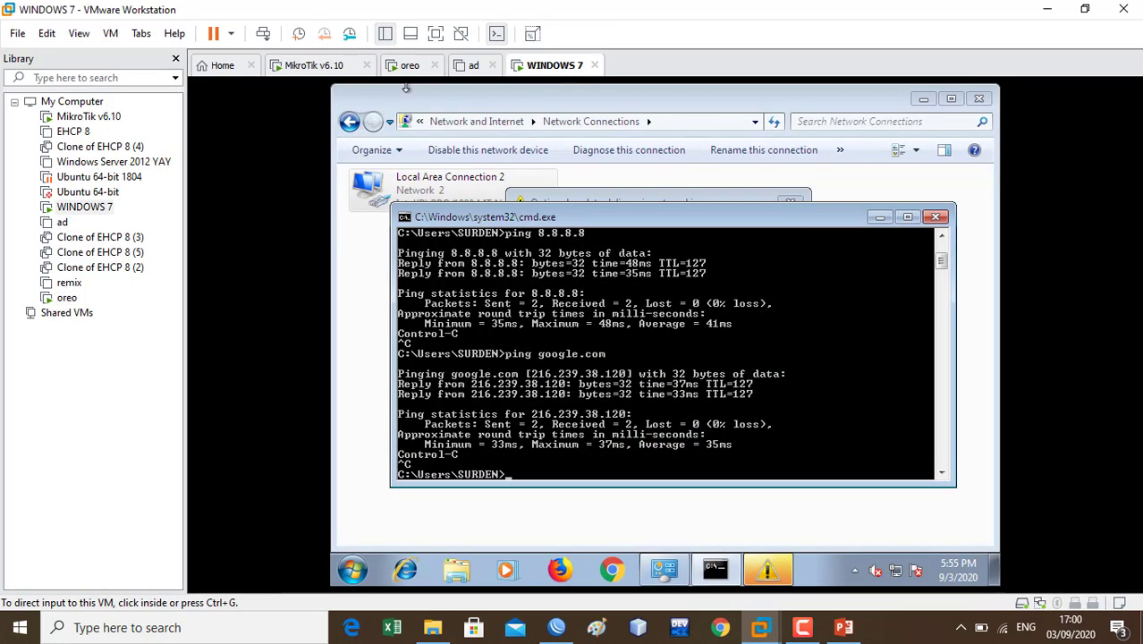
left_click(935, 218)
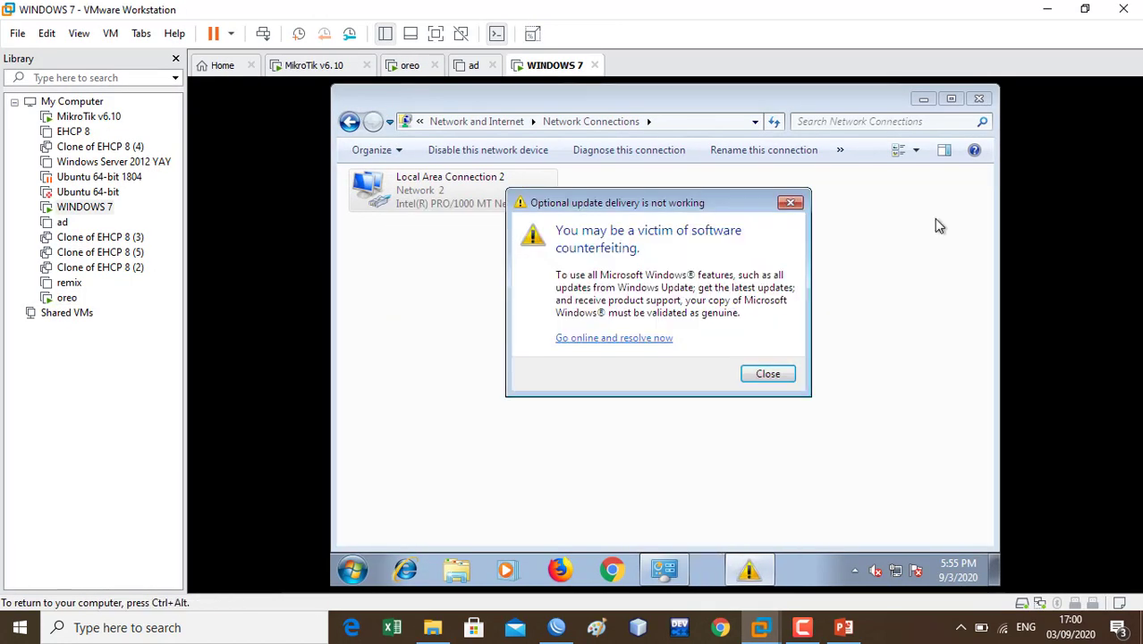
left_click(790, 202)
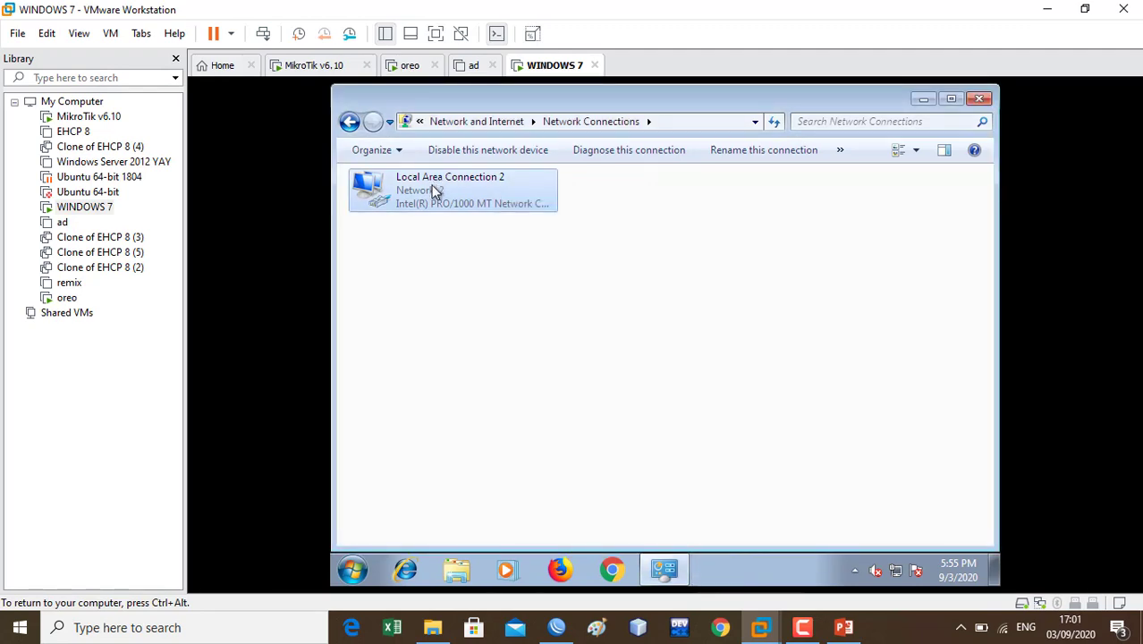
double_click(436, 191)
left_click(587, 319)
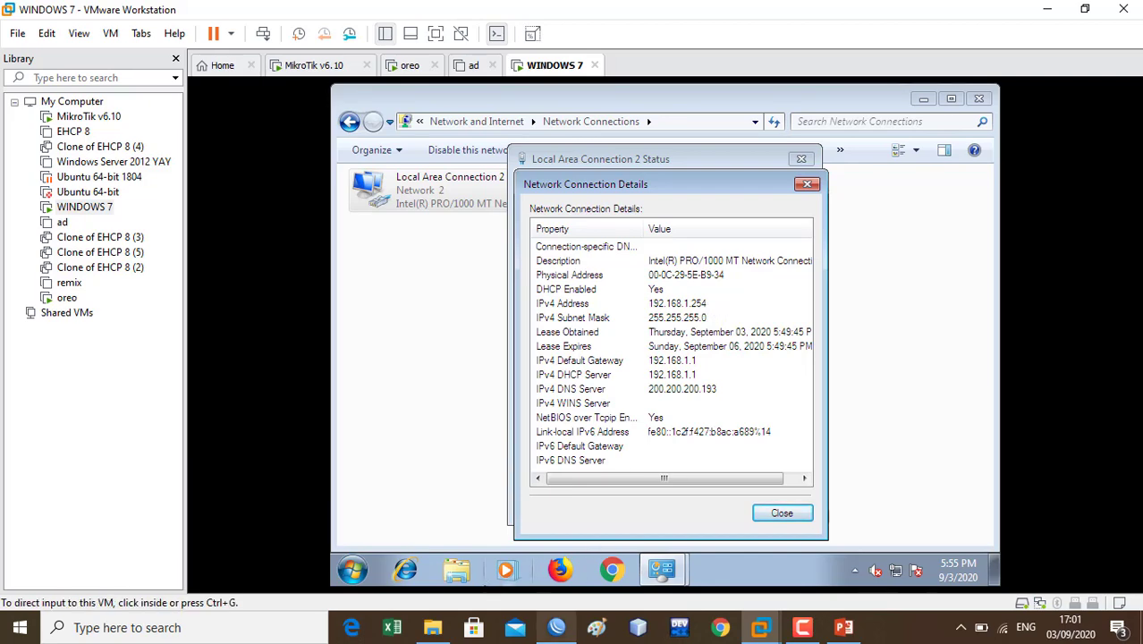
Step: Switch to WinBox, shift the Firewall window away from the DHCP Server window and show the filter rules
left_click(557, 627)
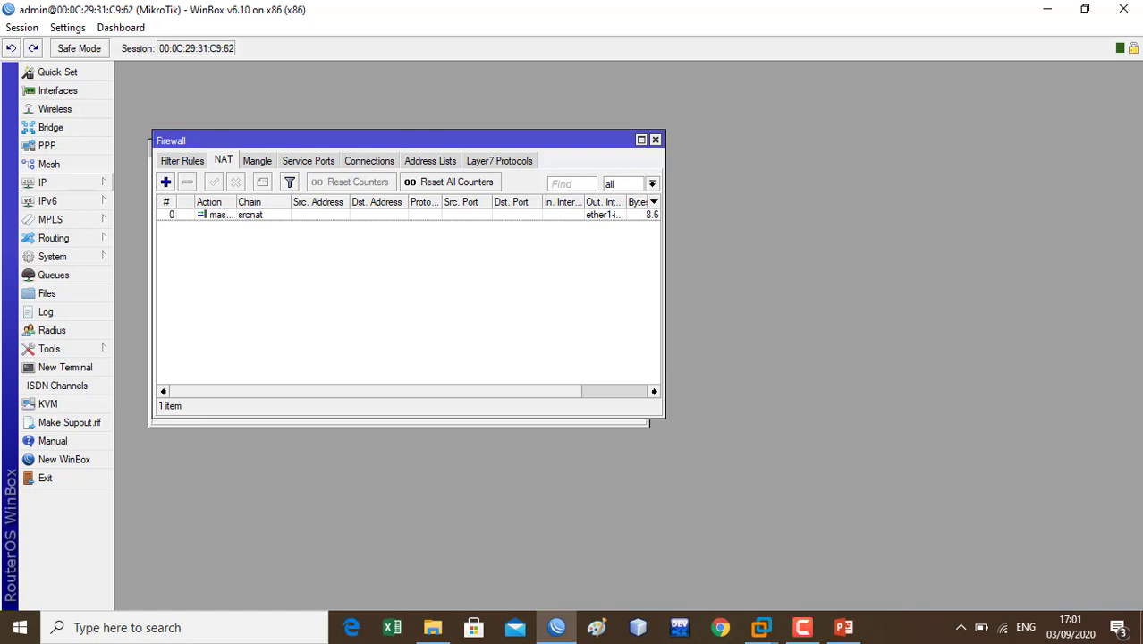
mouse_move(268, 141)
left_mouse_down()
mouse_move(428, 143)
mouse_move(468, 130)
left_mouse_up()
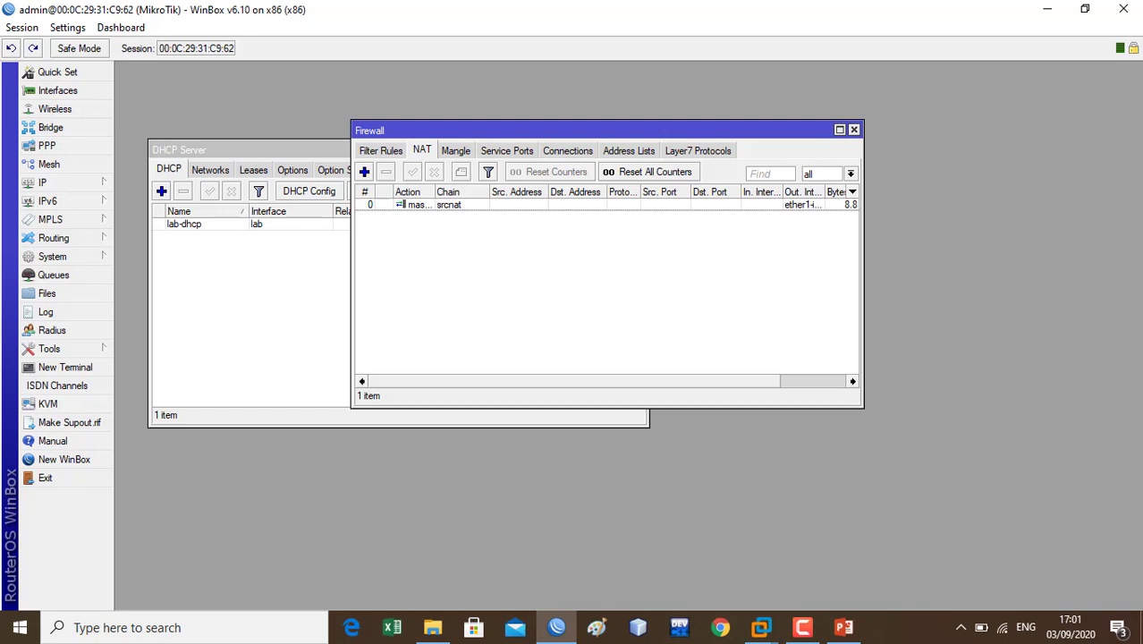
left_click(381, 151)
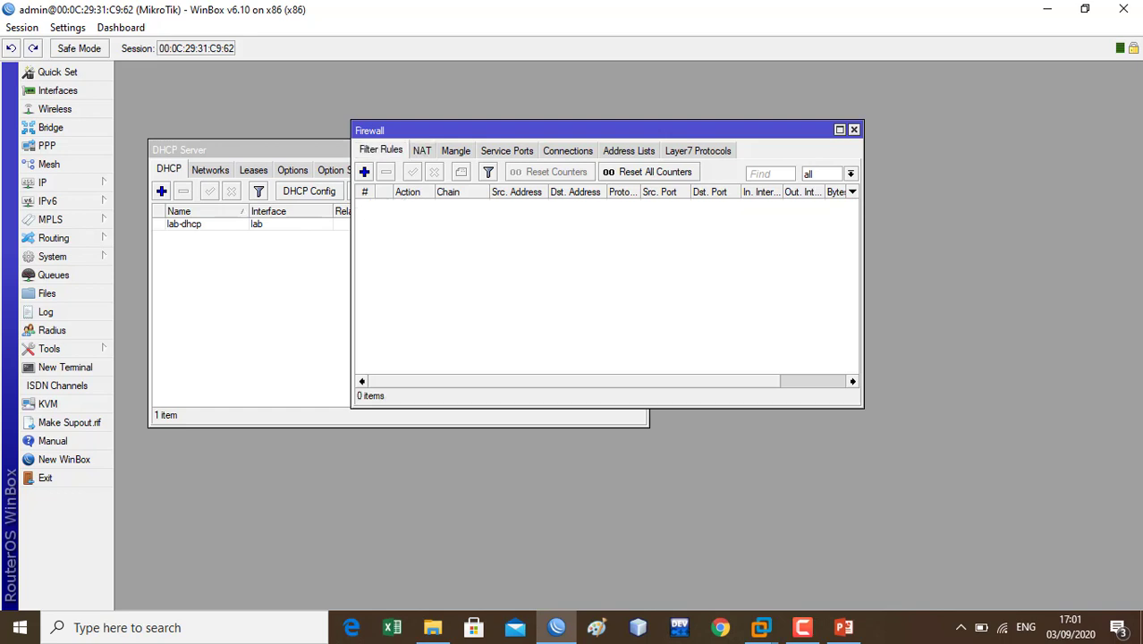
left_click_drag(468, 130, 360, 131)
left_click(43, 183)
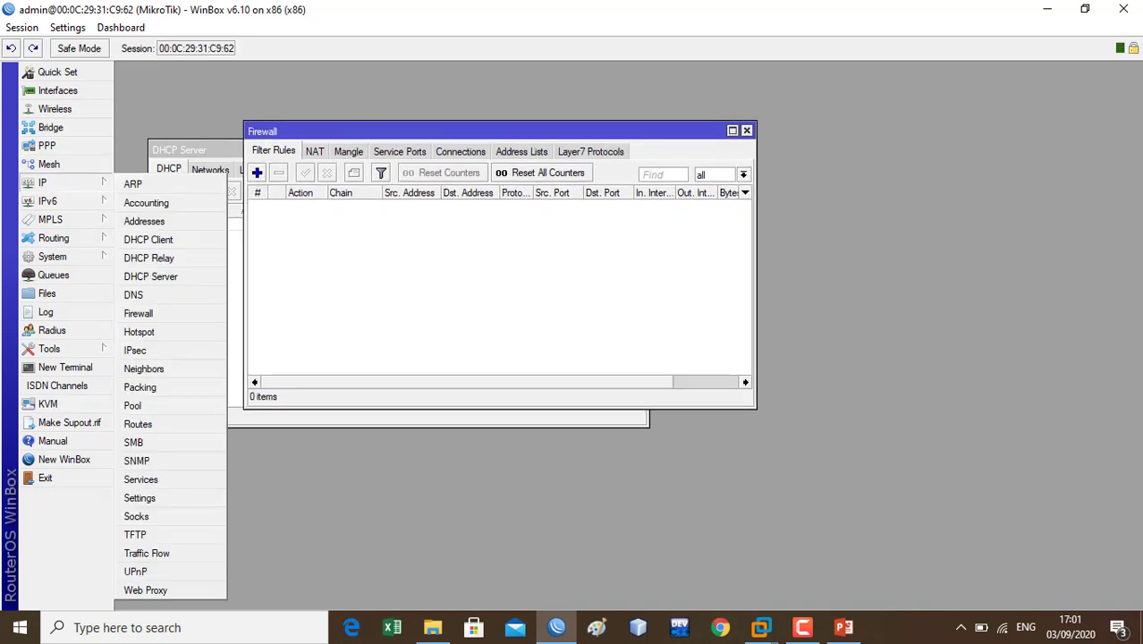
left_click(139, 312)
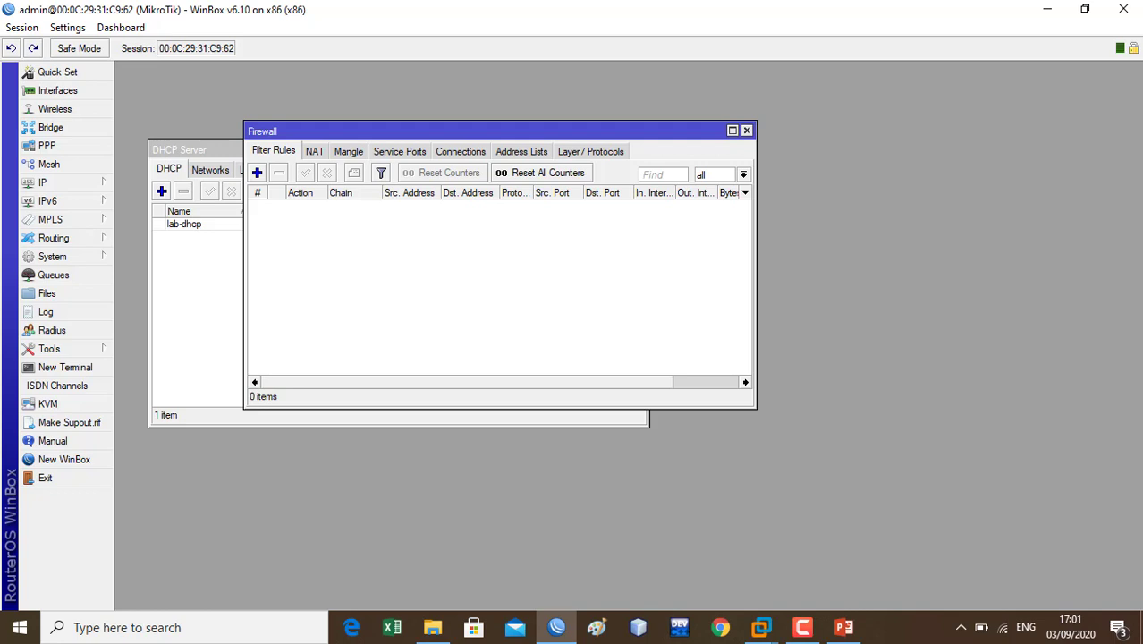
Step: Create a new firewall Layer7 protocol and name it "blokir facebooj"
left_click(590, 152)
left_click(257, 172)
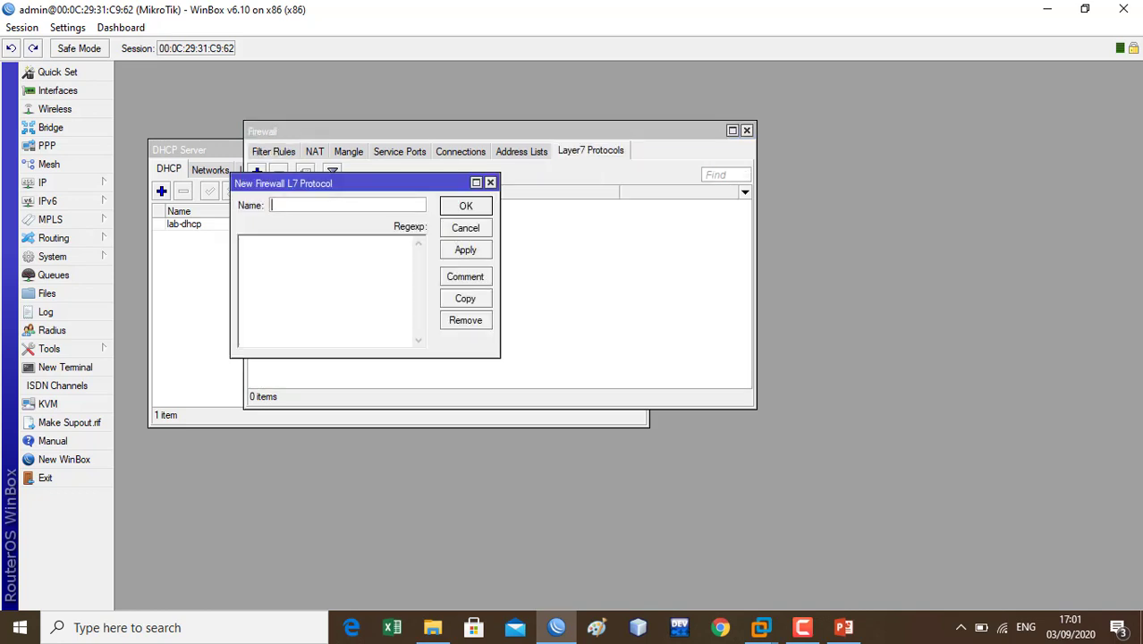
type("blokir f")
type("acebooj")
Step: Set the Layer7 protocol's regexp to ^.*(facebook.com).*$ and save the entry
type("^")
type(".")
type("*")
type("(")
type("g")
key("BackSpace")
type("facebook")
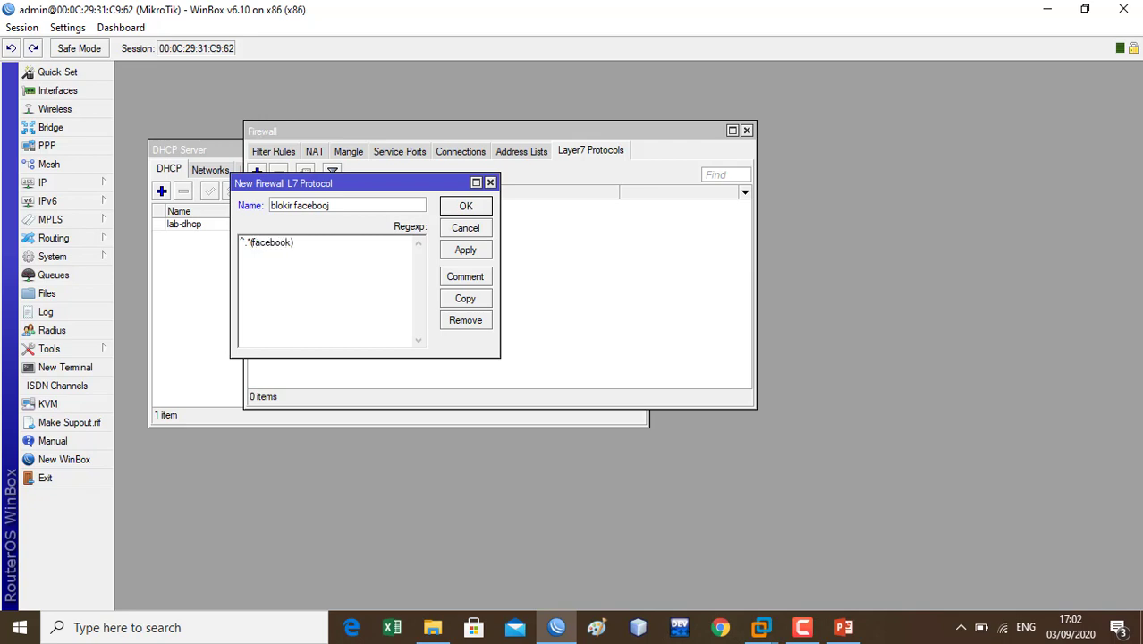
type(".com")
key("BackSpace")
key("BackSpace")
key("BackSpace")
type("om).*$")
left_click(465, 251)
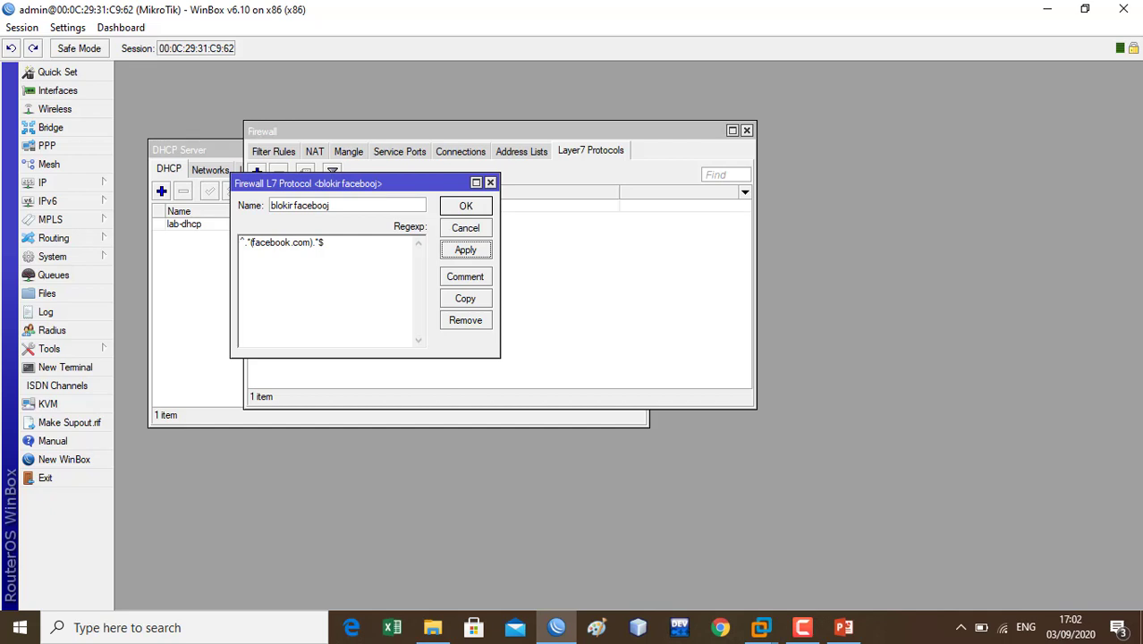
left_click(465, 206)
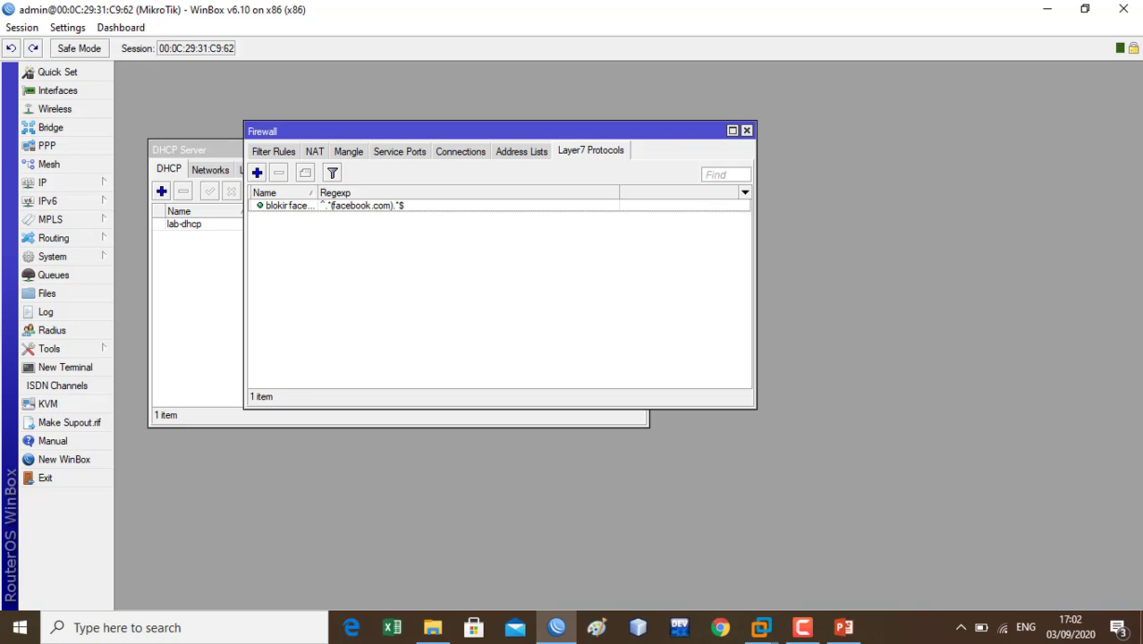
Step: Start a new firewall filter rule on the forward chain with lab as the incoming interface
left_click(274, 151)
left_click(257, 172)
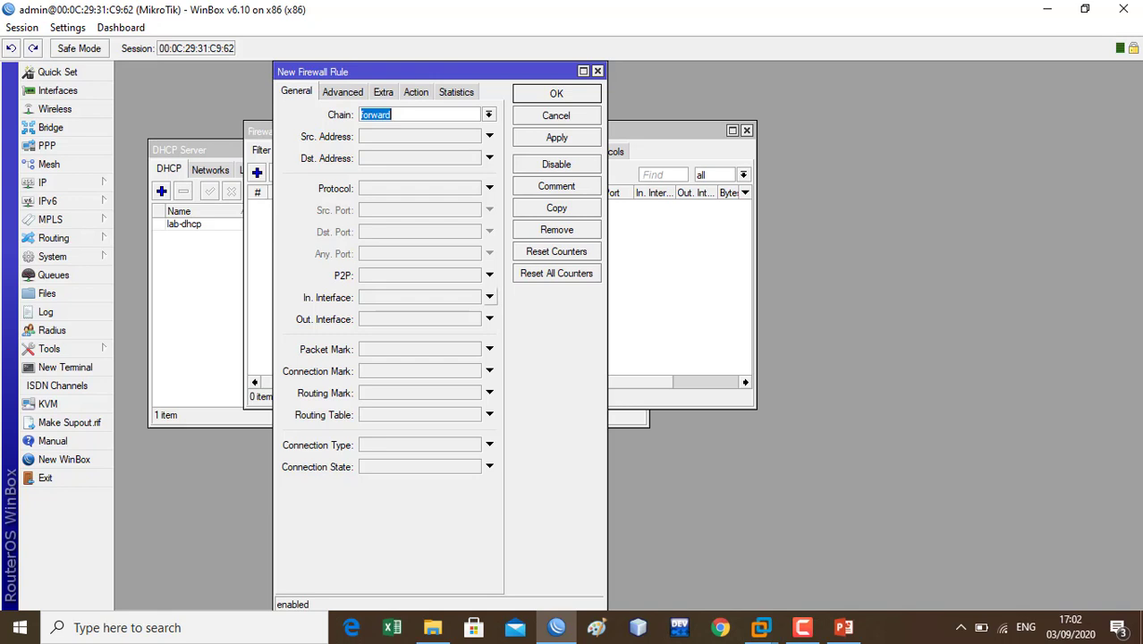
left_click(489, 296)
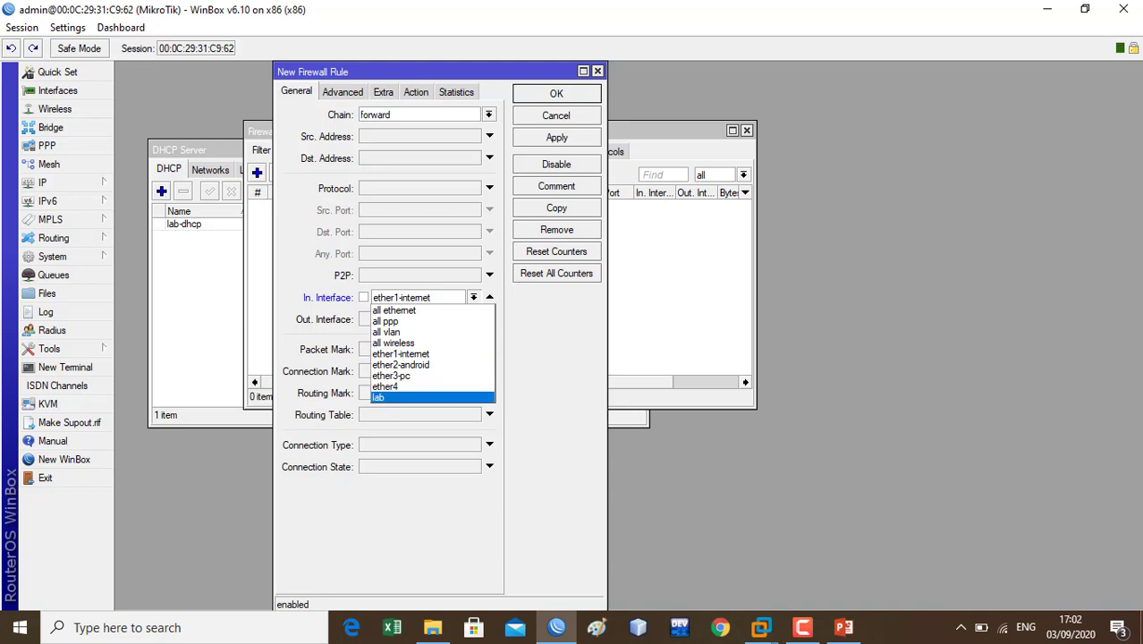
left_click(403, 397)
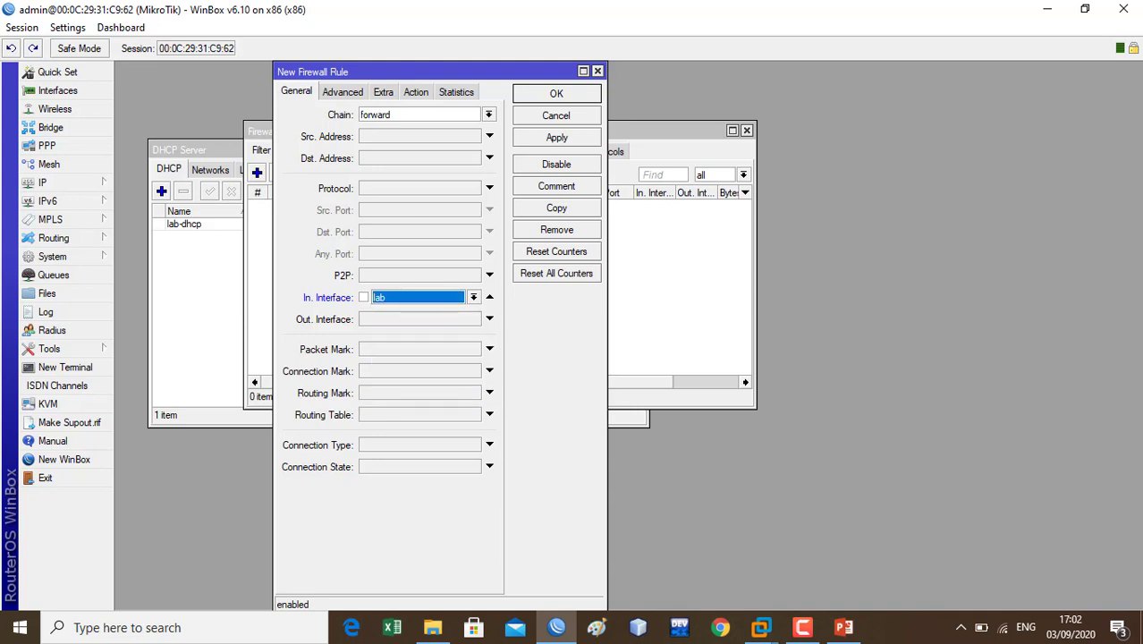
Step: Set the filter rule's source address to 192.168.1.0/24 and unset its incoming interface
left_click(489, 136)
type("192")
type(".168")
type(".0")
key("BackSpace")
type("1.0")
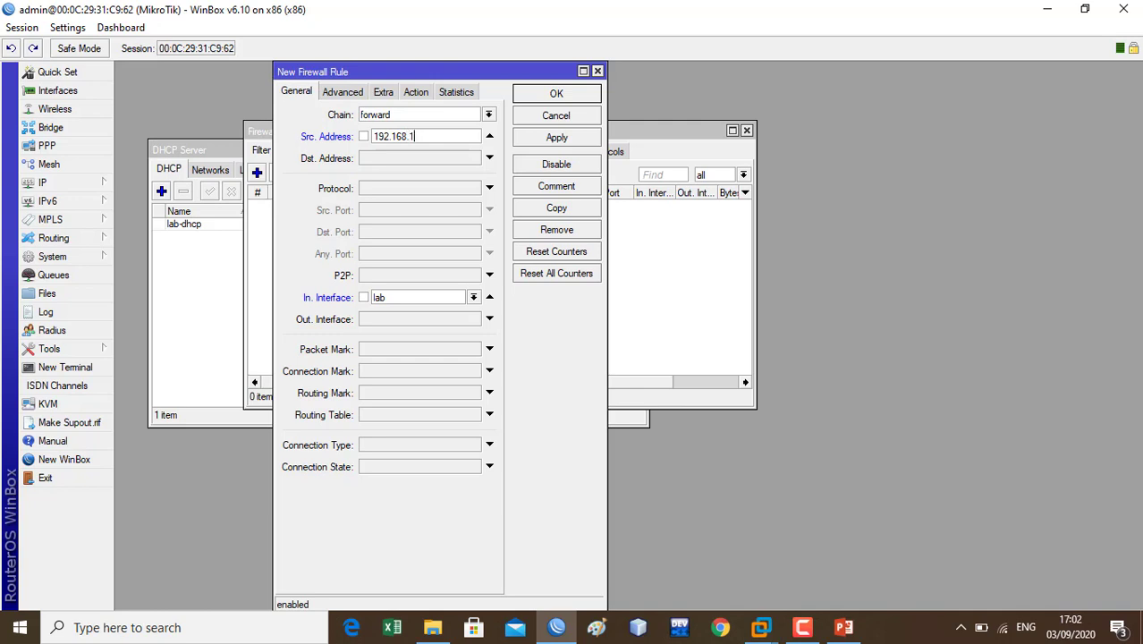
type("/24")
left_click(489, 297)
Step: Switch to the WINDOWS 7 virtual machine in VMware Workstation and check its network connection details
left_click(761, 628)
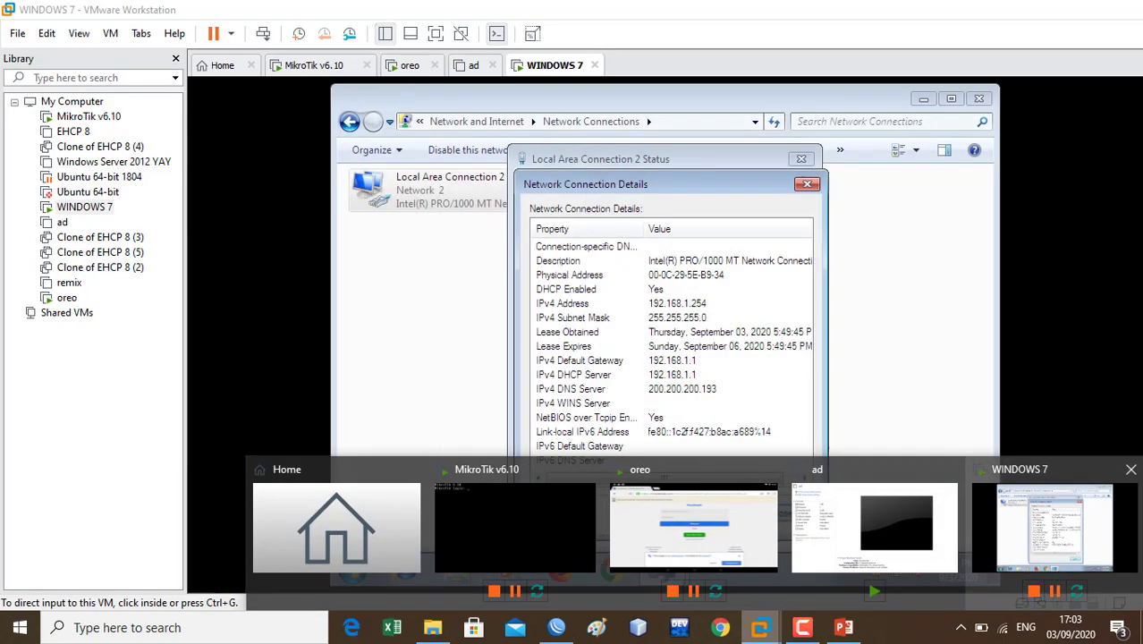
left_click(1054, 528)
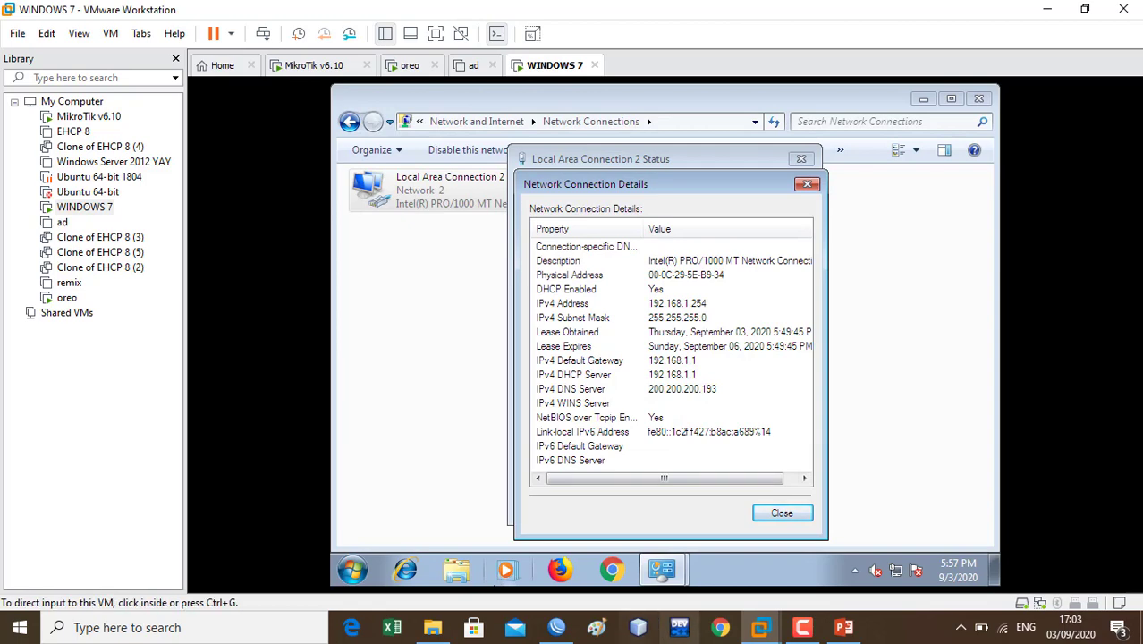
mouse_move(642, 577)
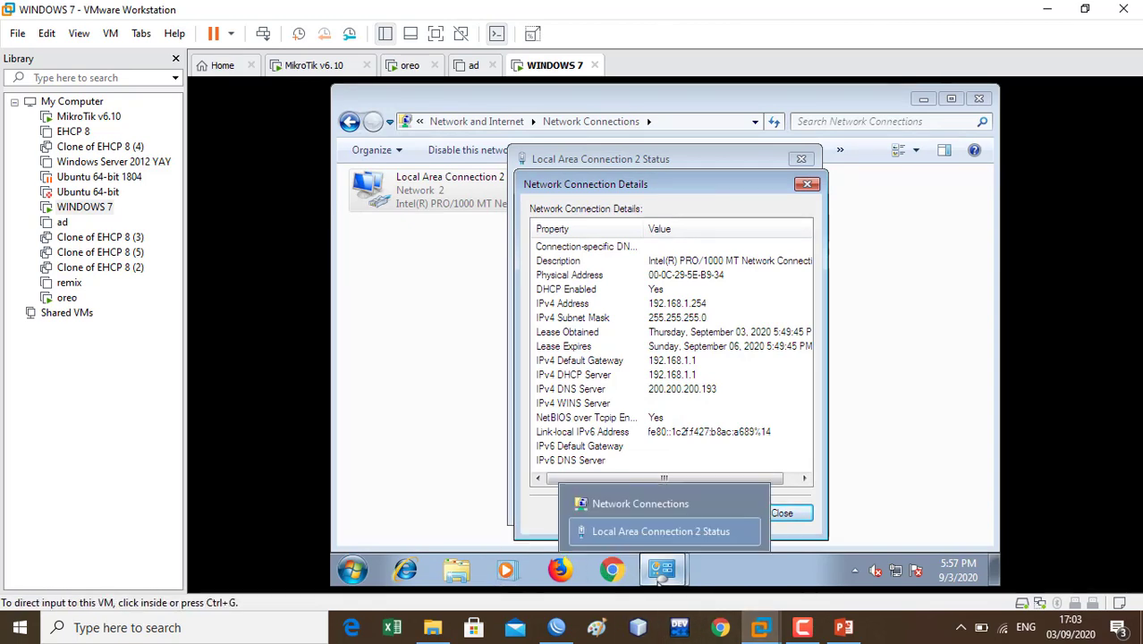
mouse_move(760, 627)
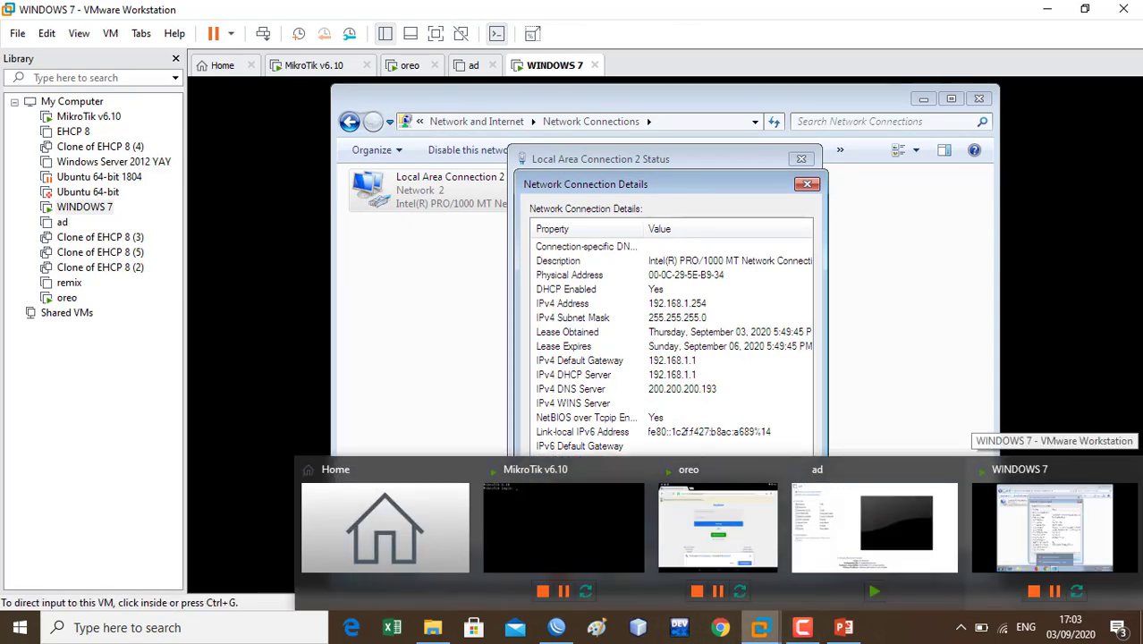
Step: Switch to WinBox and set the new filter rule's source address to 192.168.1.254
left_click(556, 627)
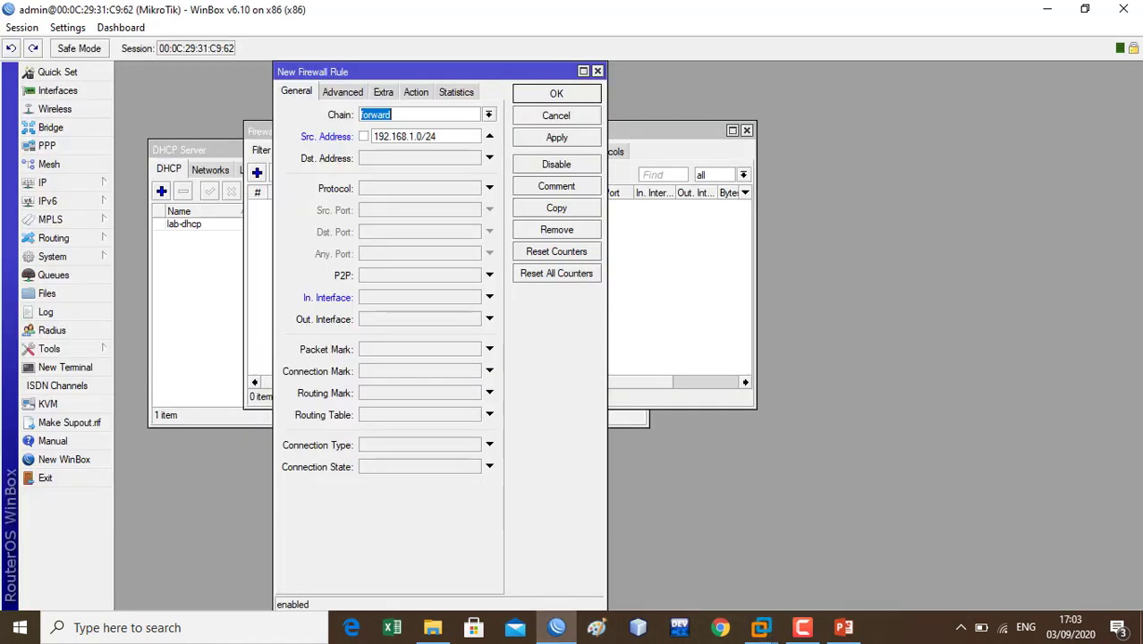
left_click(436, 137)
key("BackSpace")
key("BackSpace")
key("BackSpace")
key("BackSpace")
type("254")
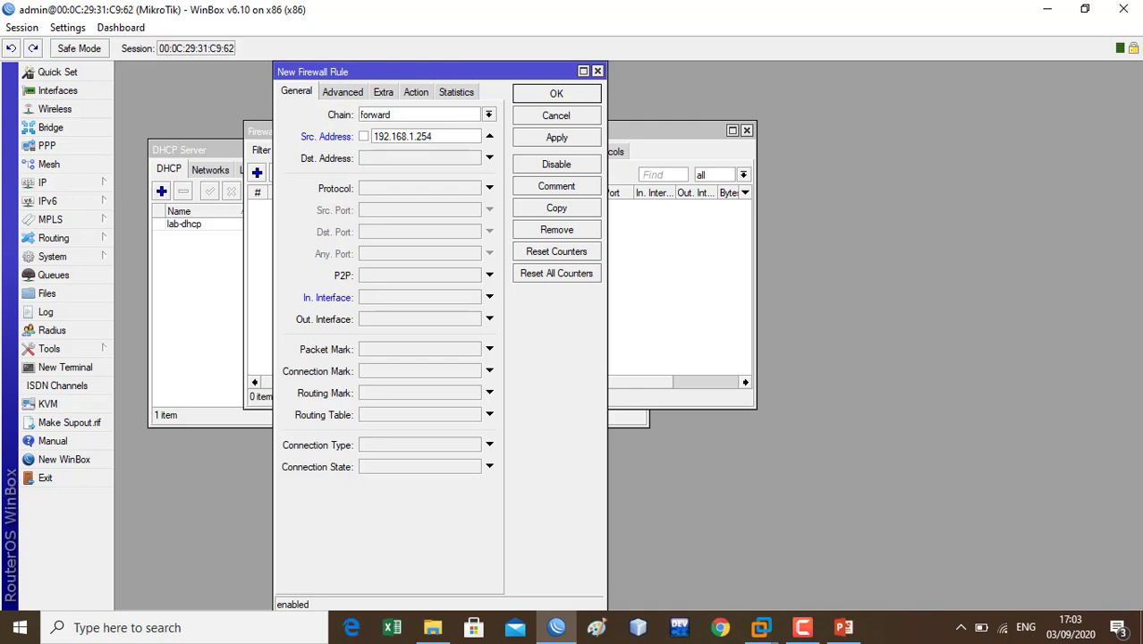
Step: Match the filter rule to the "blokir facebook" Layer7 protocol
left_click(342, 92)
left_click(490, 167)
left_click(474, 168)
left_click(431, 180)
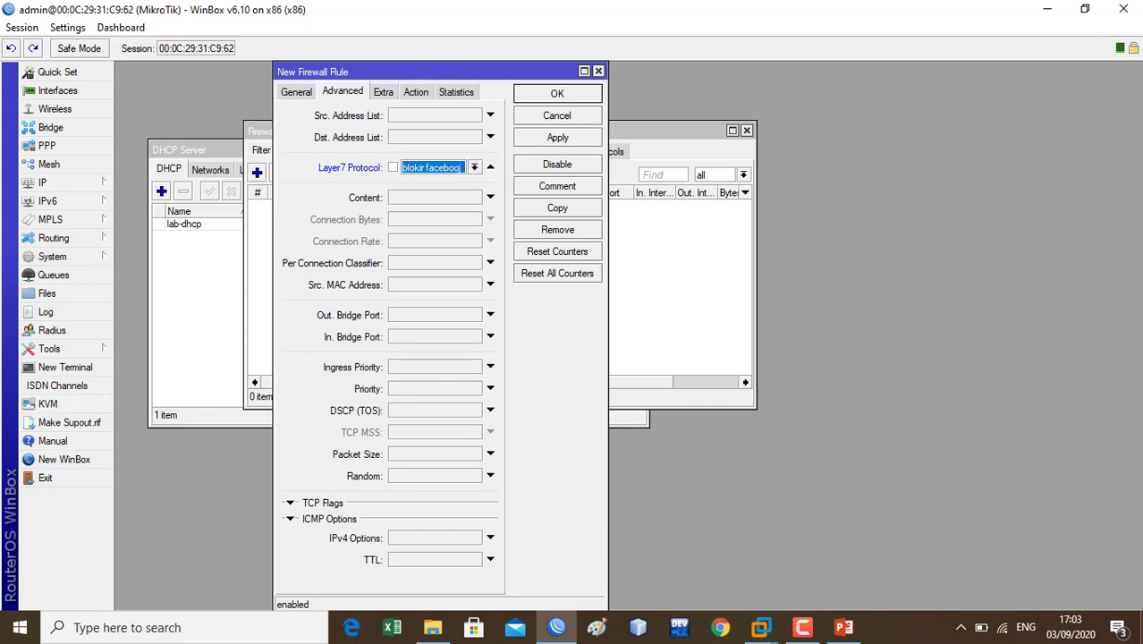
Step: Set the filter rule's action to drop and save the rule
left_click(416, 92)
left_click(489, 115)
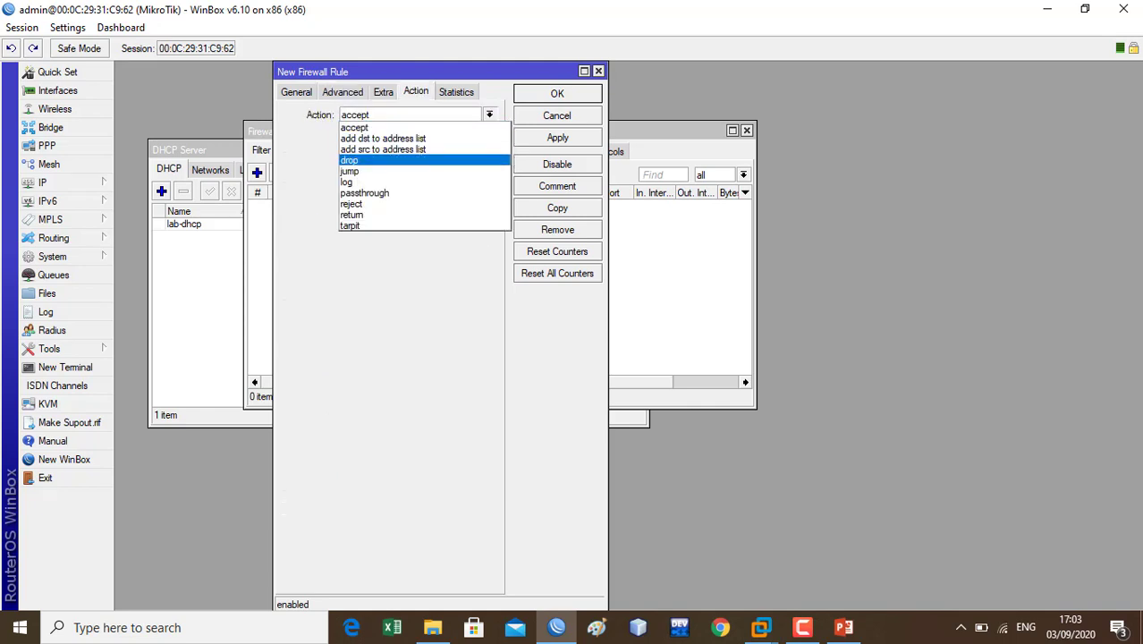
left_click(412, 160)
left_click(557, 137)
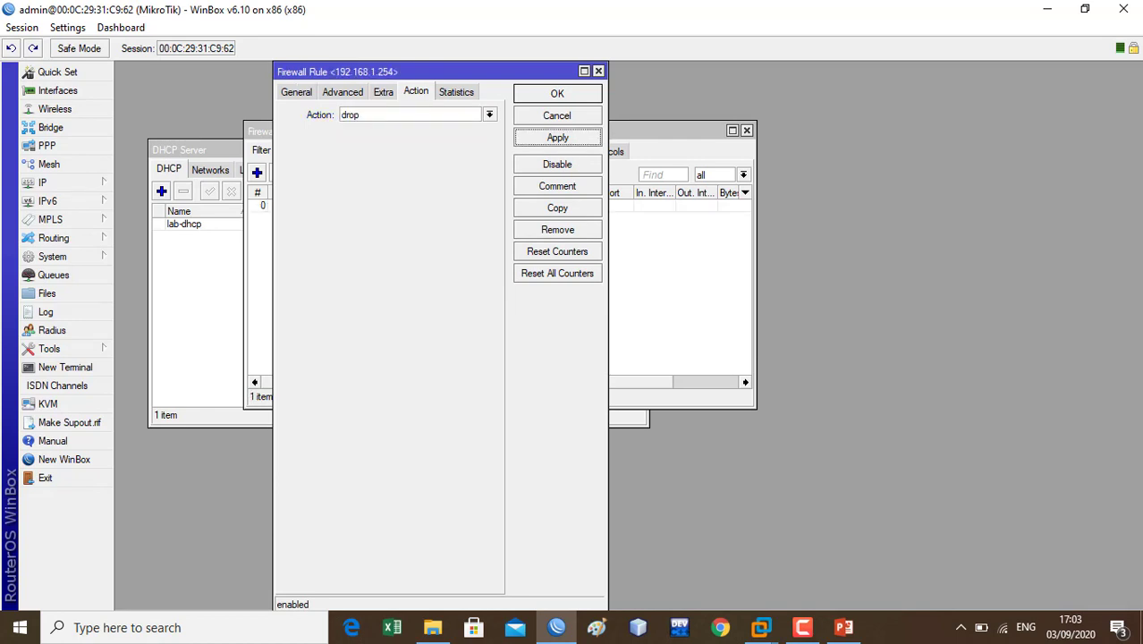
left_click(558, 93)
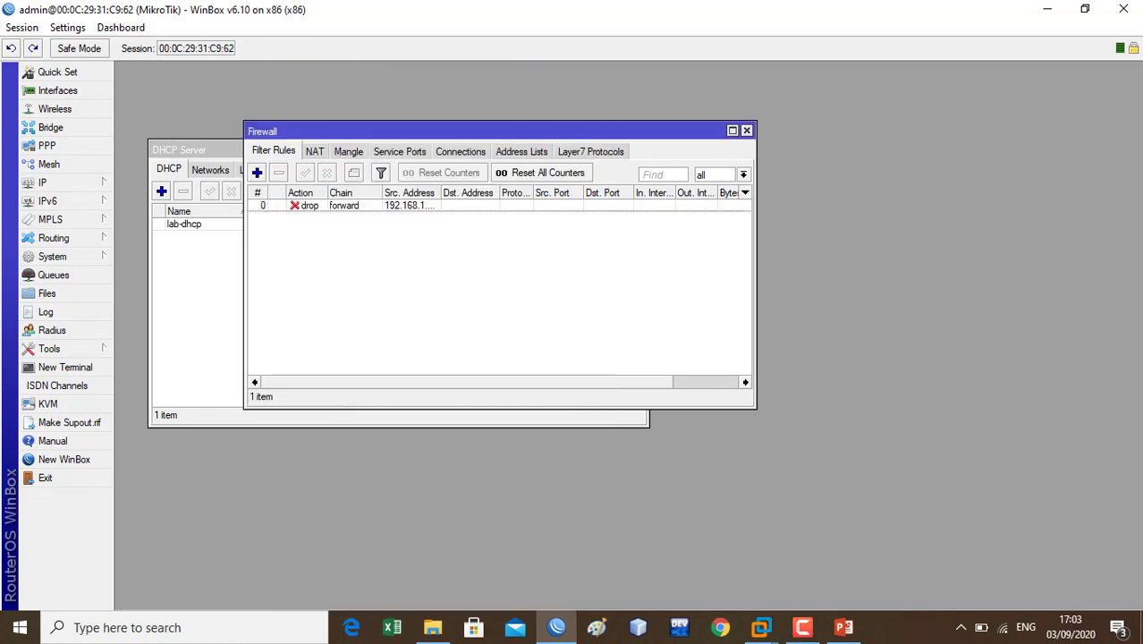
Step: Switch to VMware Workstation, launch Chrome in the WINDOWS 7 virtual machine and look at the oreo machine's browser
mouse_move(761, 627)
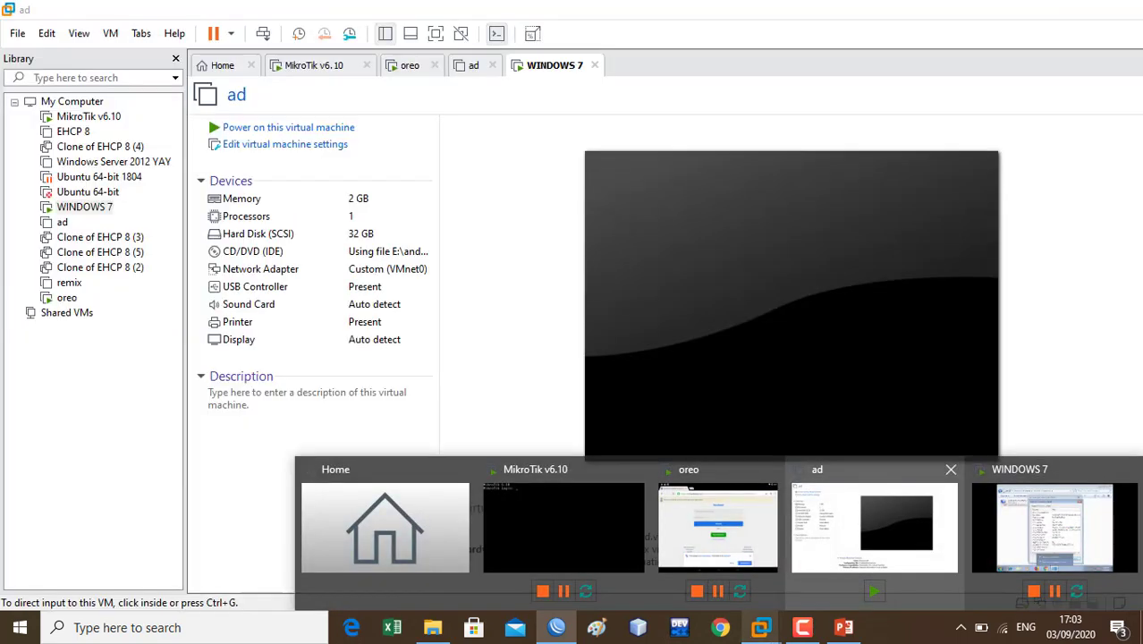
left_click(1054, 528)
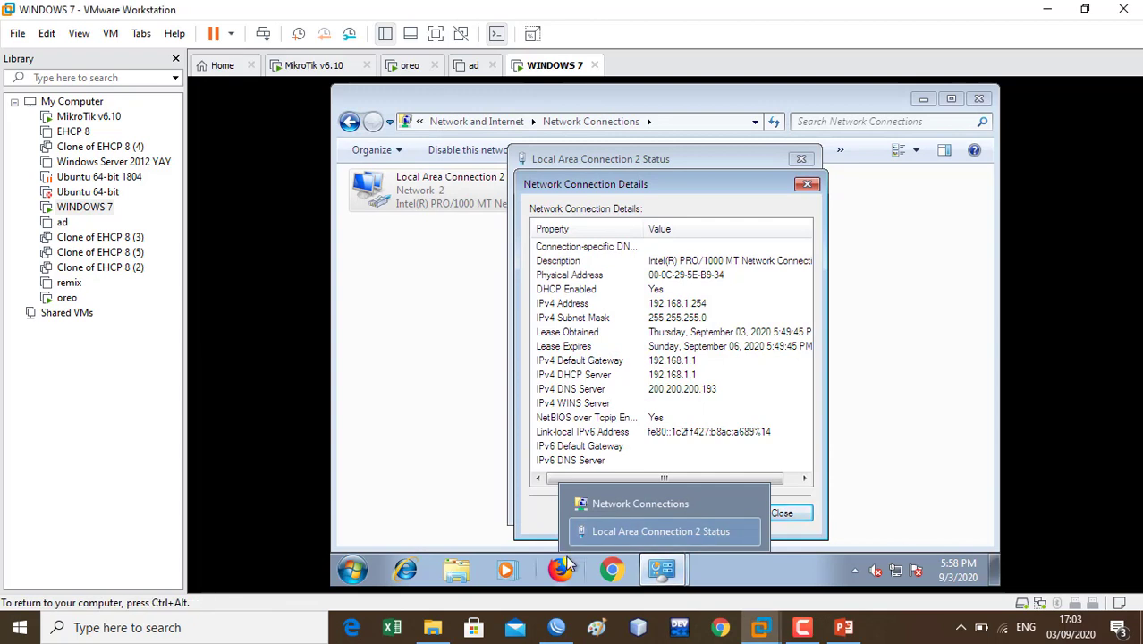
left_click(597, 574)
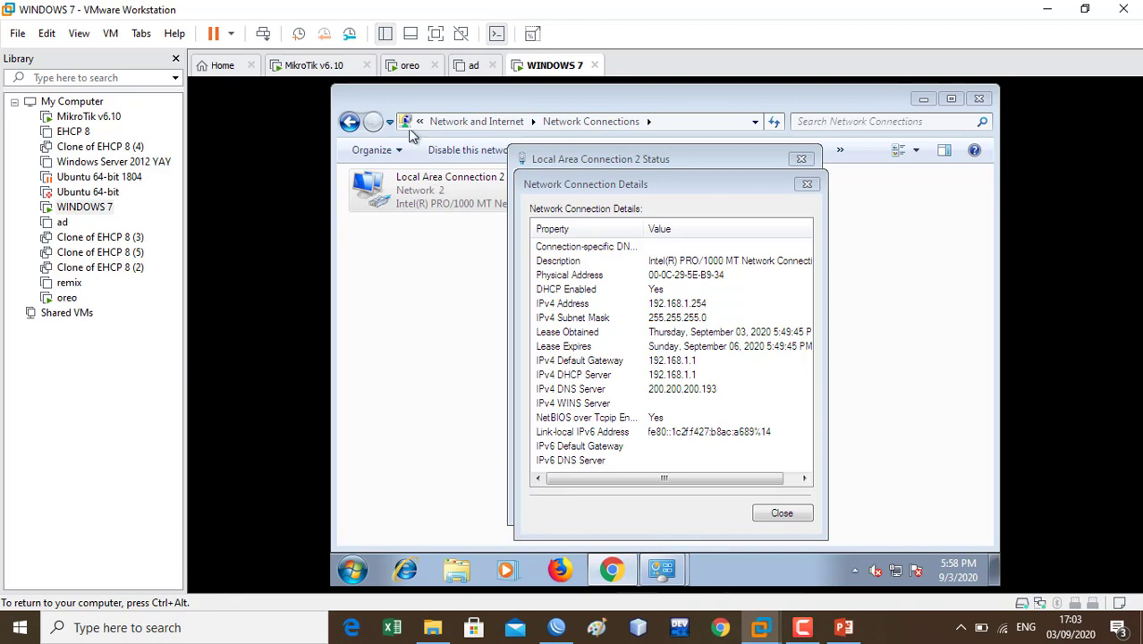
left_click(409, 65)
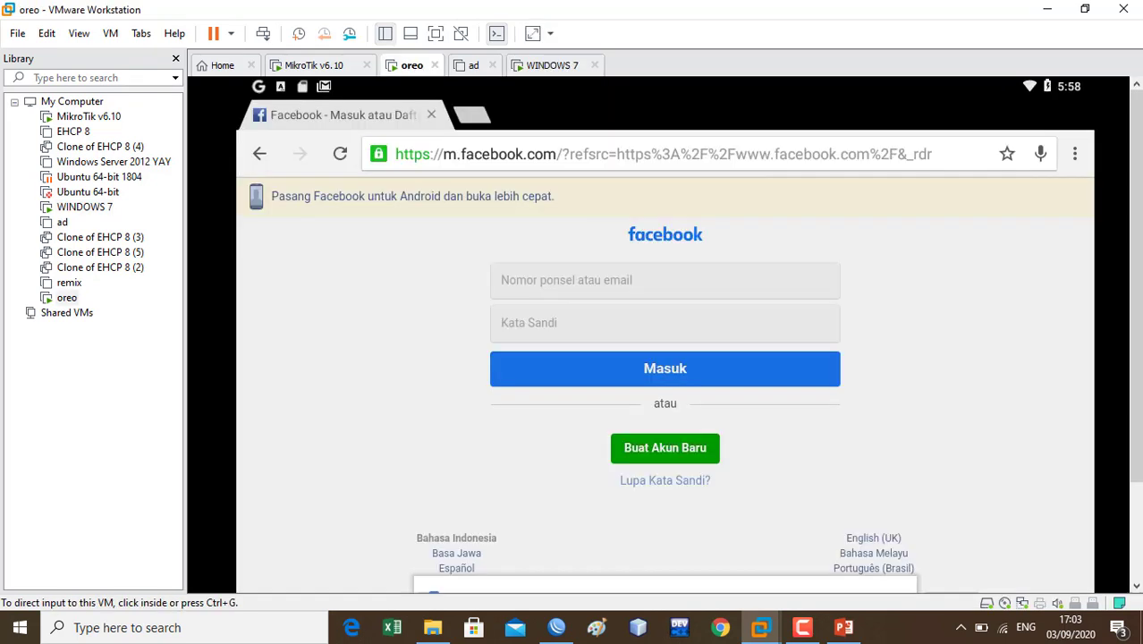
left_click(471, 119)
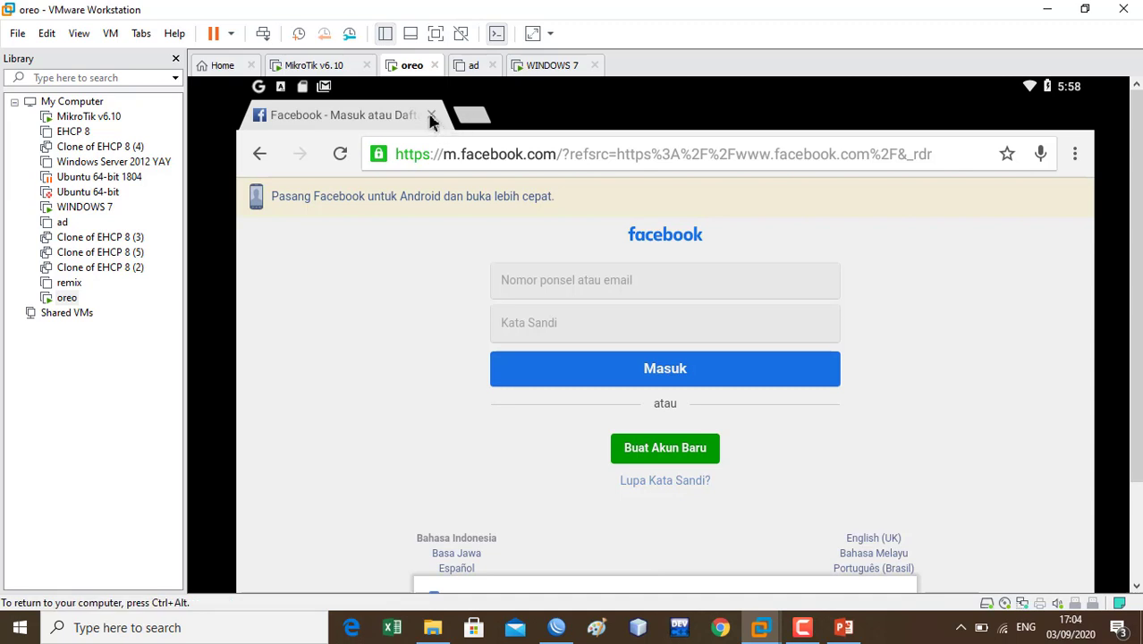
key("ctrl+alt")
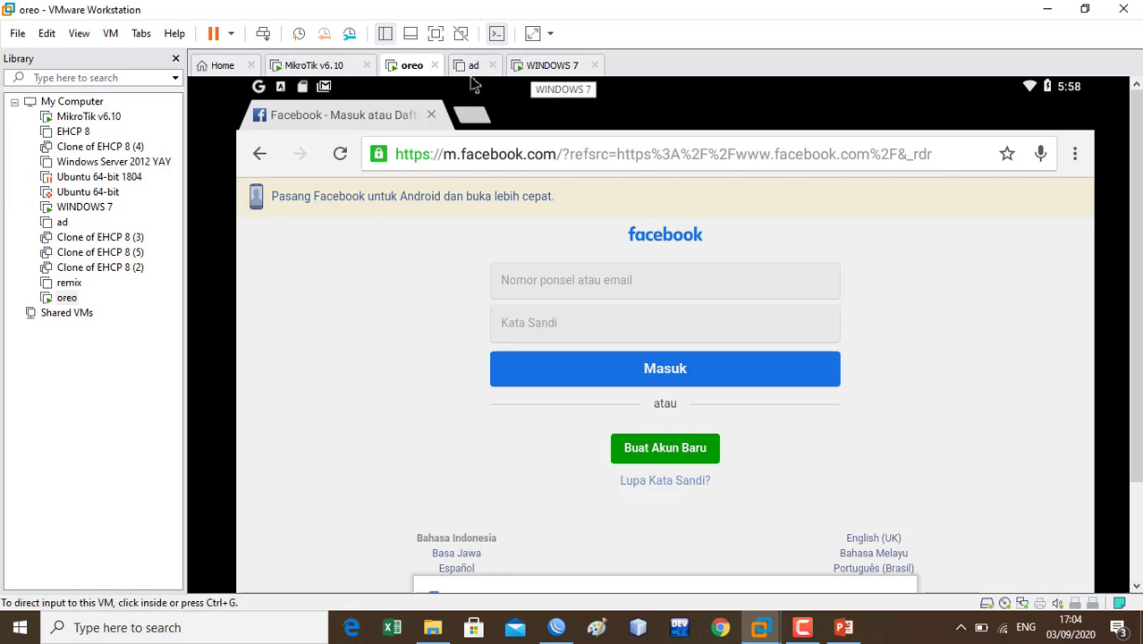
left_click(538, 66)
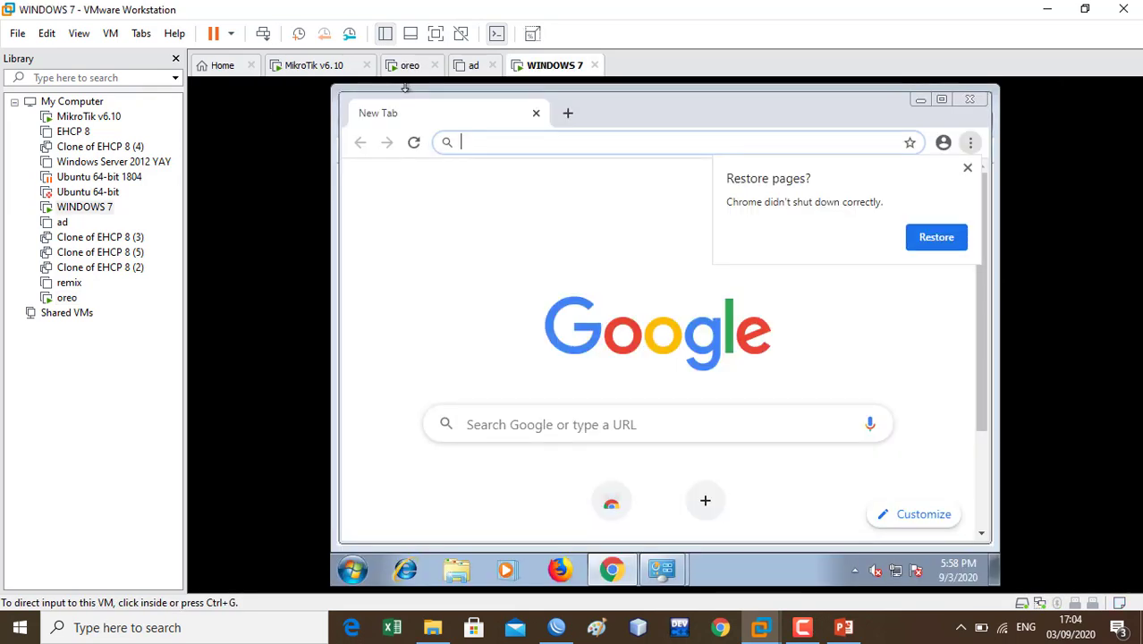
Step: Load facebook.com in Chrome on the WINDOWS 7 virtual machine to test the block
left_click(405, 86)
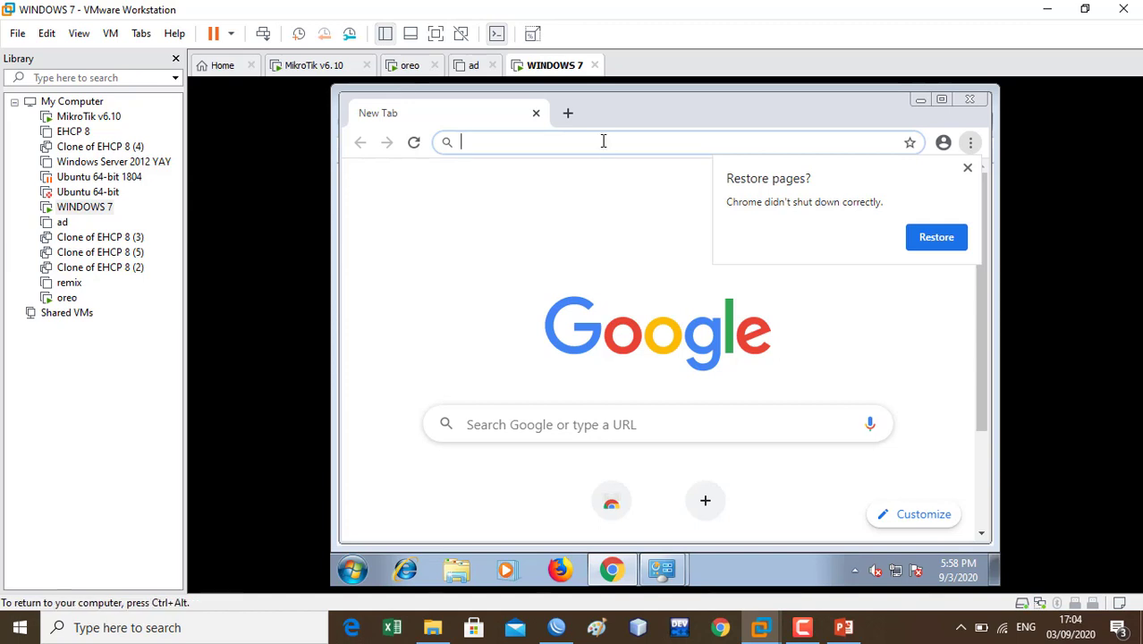
type("facebook.coo")
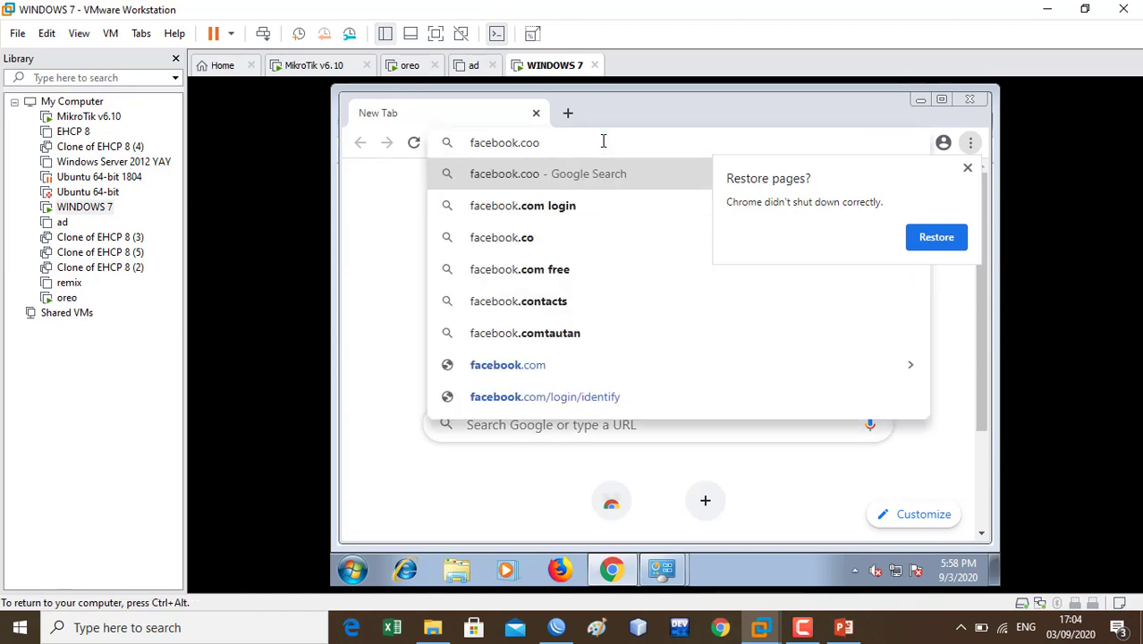
key("BackSpace")
type("m")
key("Return")
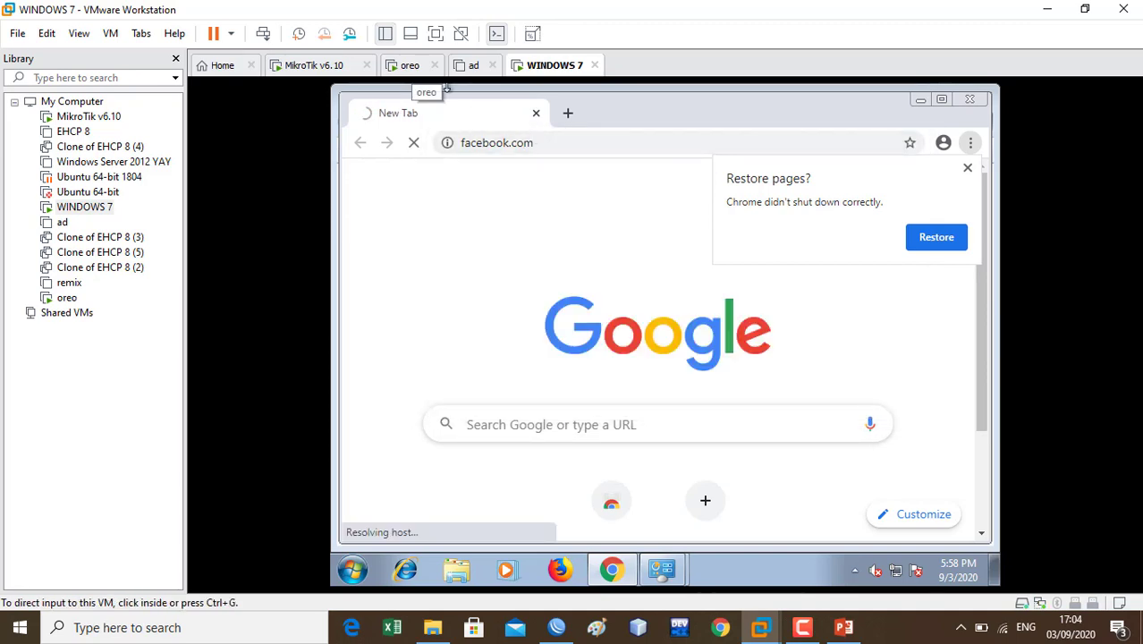
Step: Load google.com in the oreo virtual machine's browser and check the Facebook test on WINDOWS 7
left_click(417, 66)
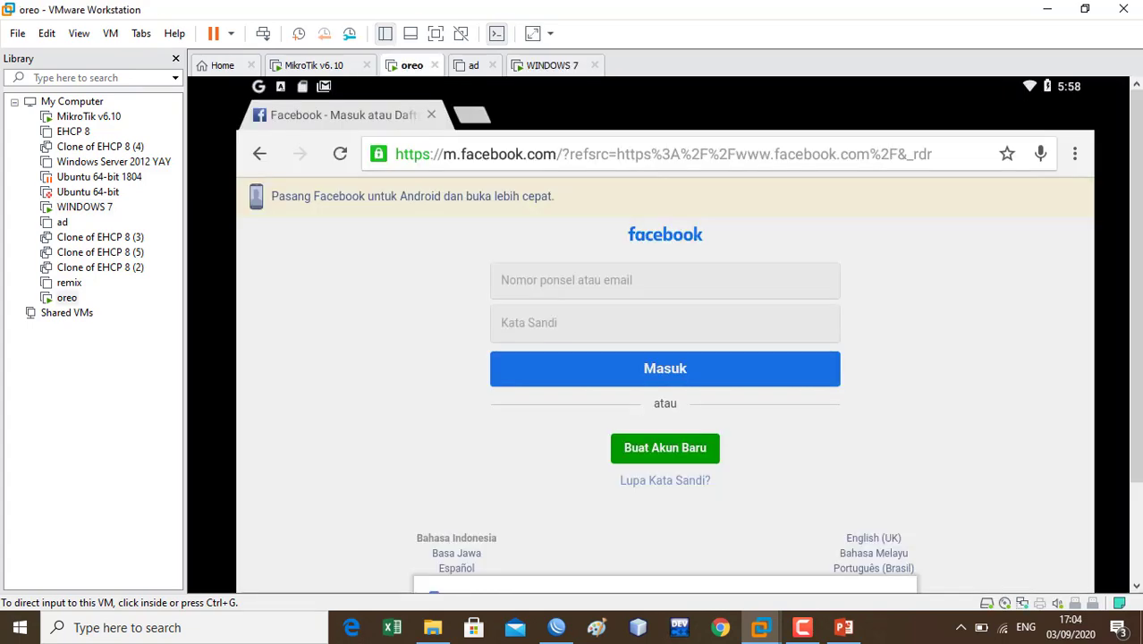
left_click(439, 159)
type("goo")
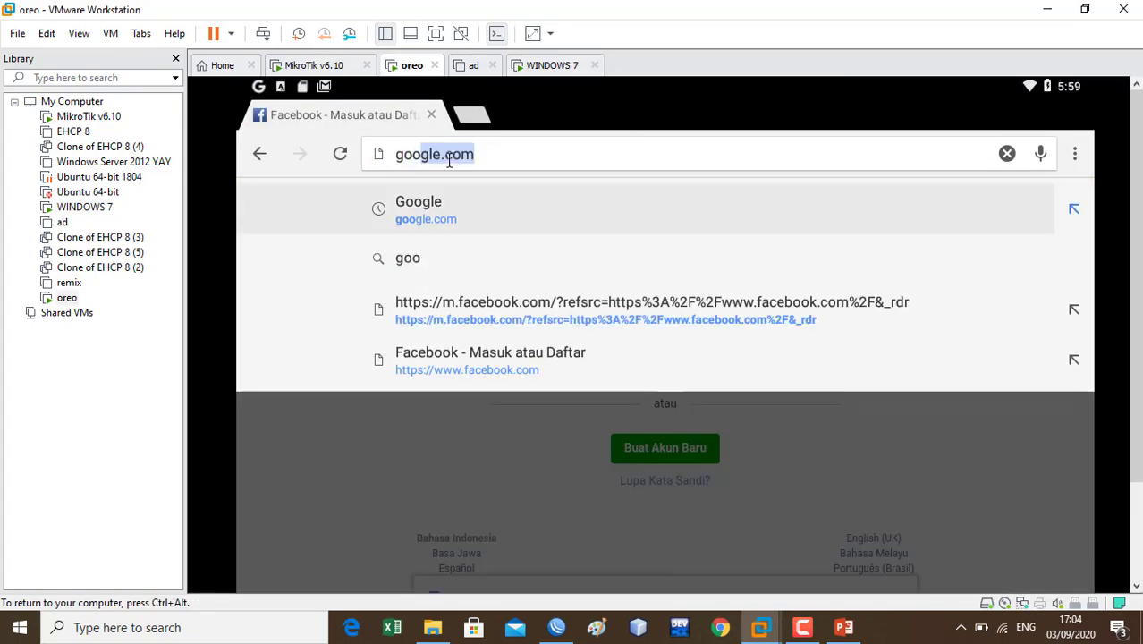
key("Return")
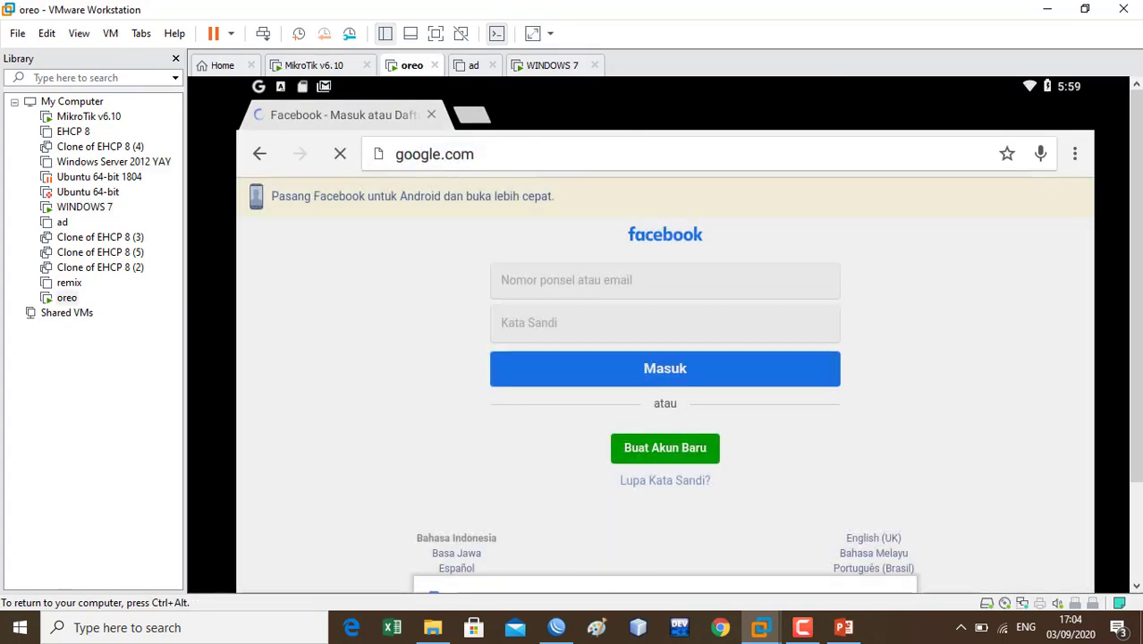
left_click(547, 68)
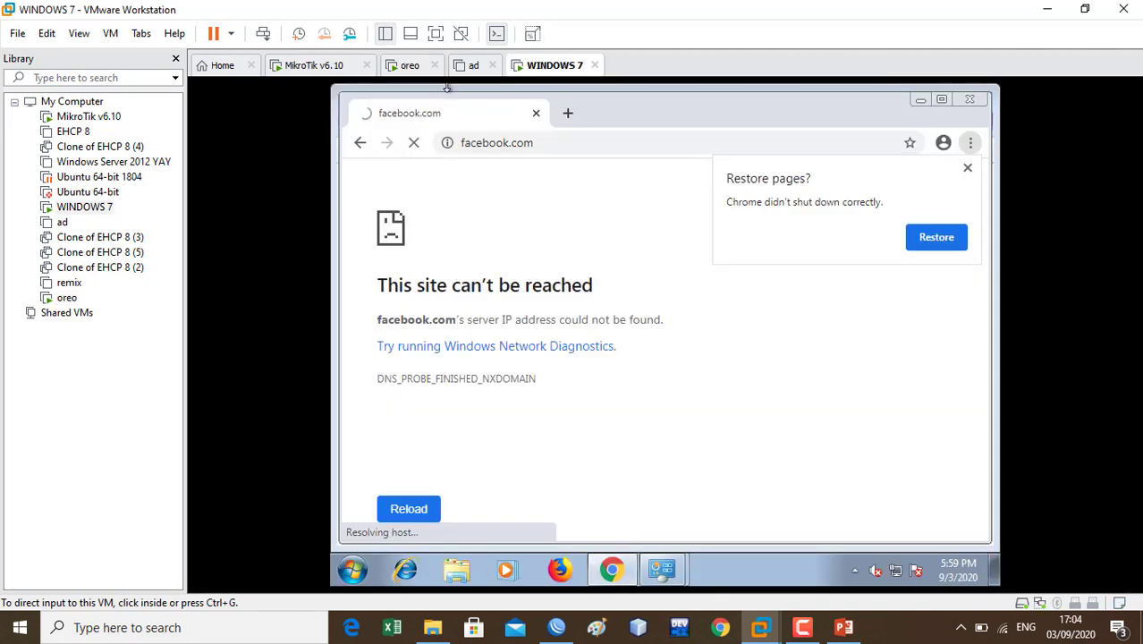
Step: Load facebook.com in the oreo virtual machine's browser and compare it with the WINDOWS 7 machine's page
left_click(409, 66)
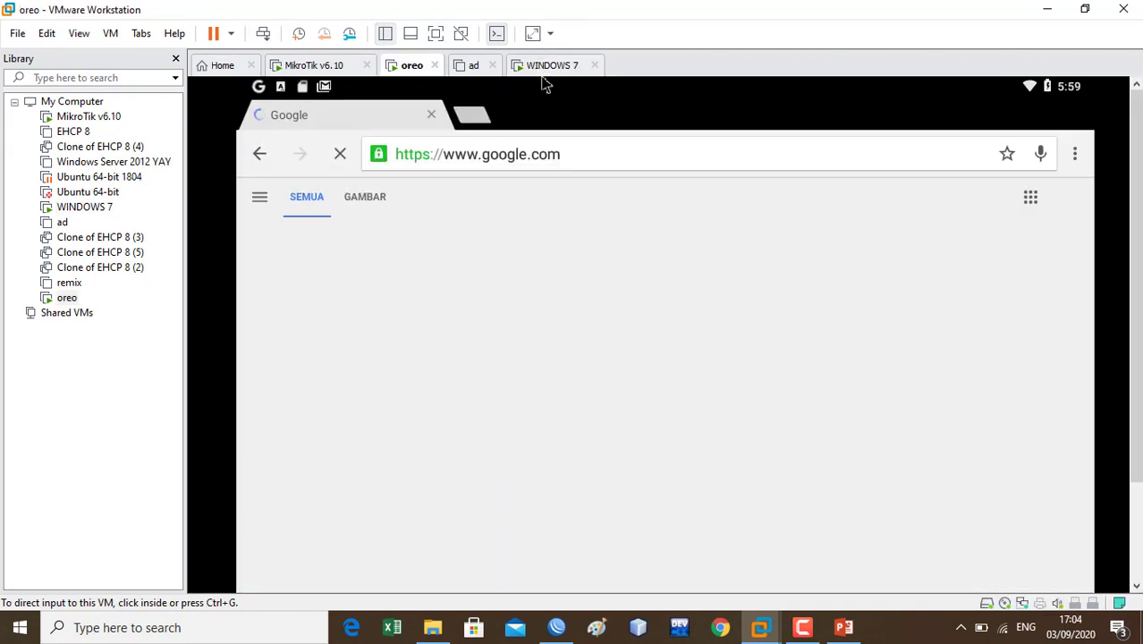
left_click(546, 153)
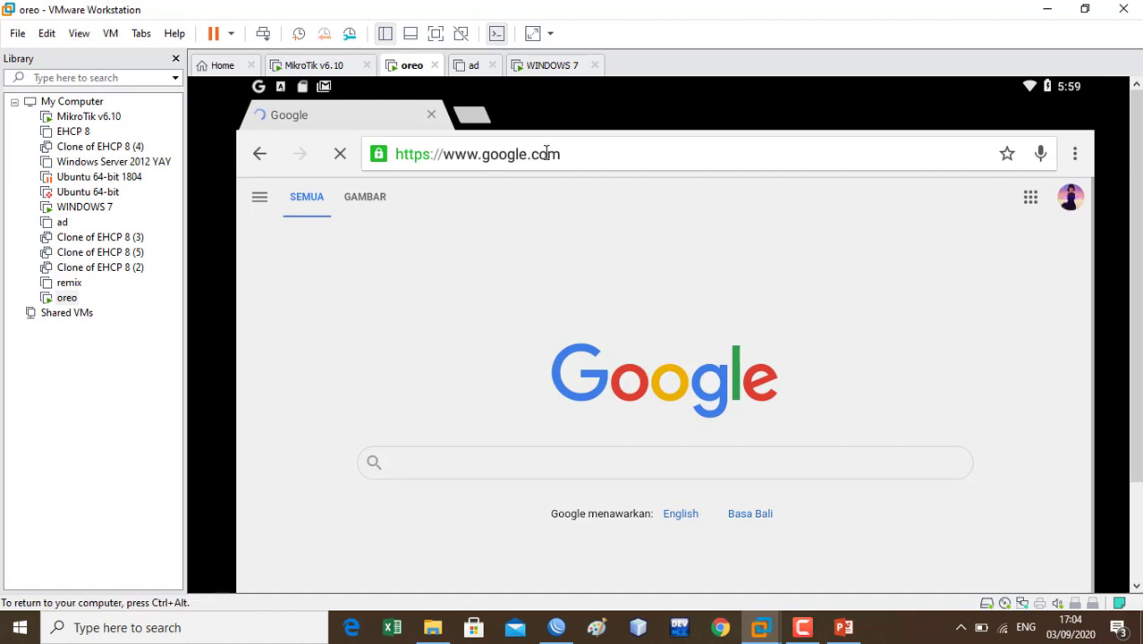
left_click(545, 153)
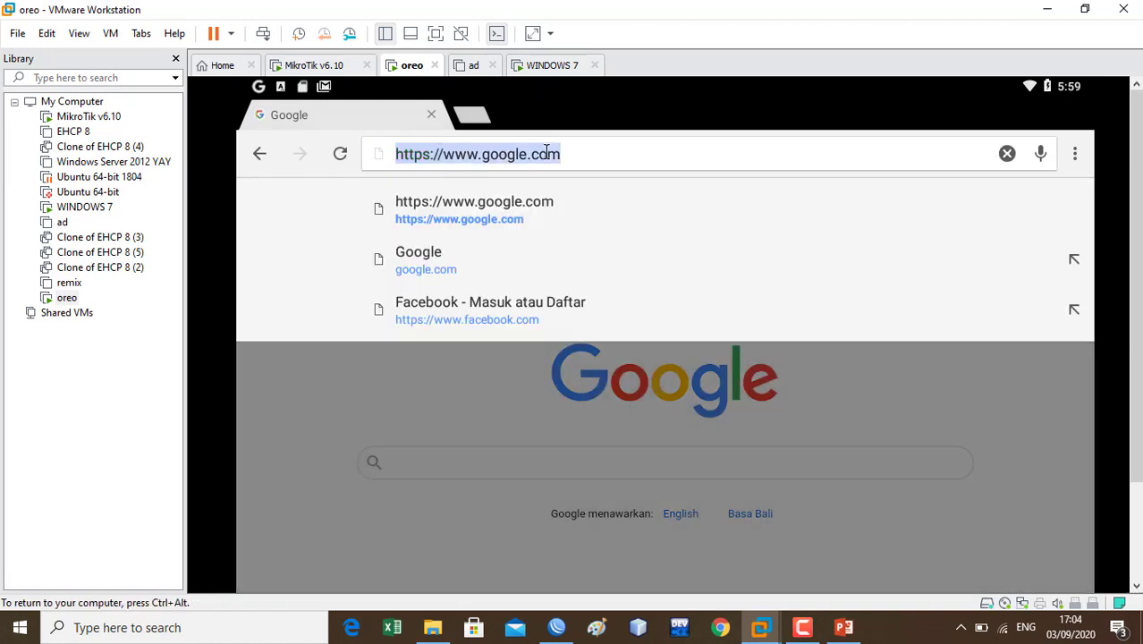
left_click(545, 153)
type("face")
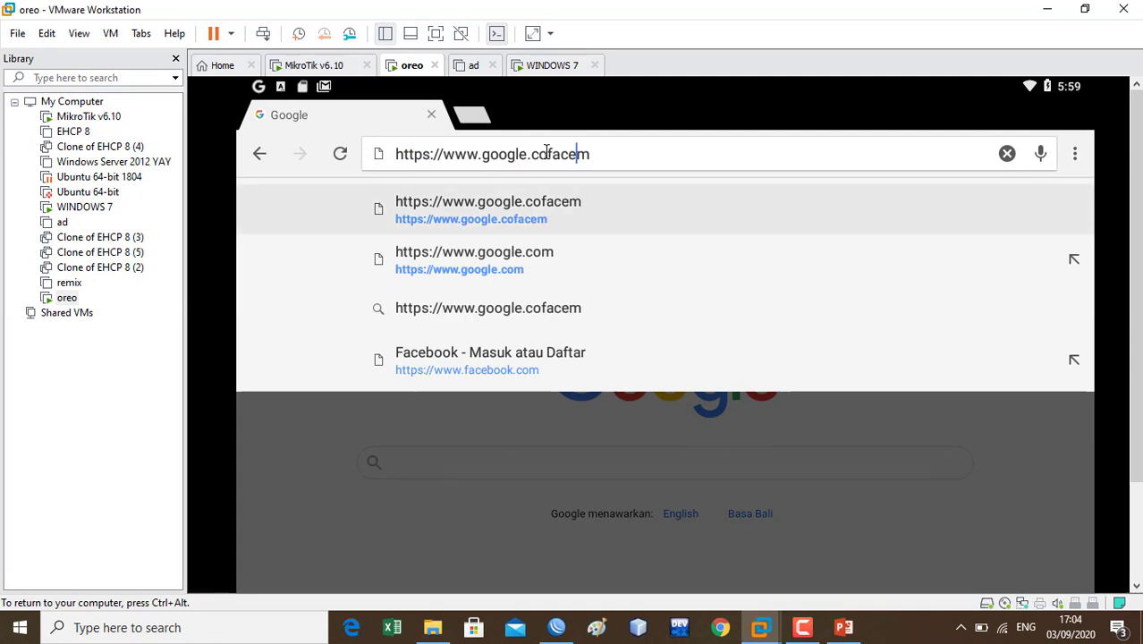
key("ctrl+a")
type("face")
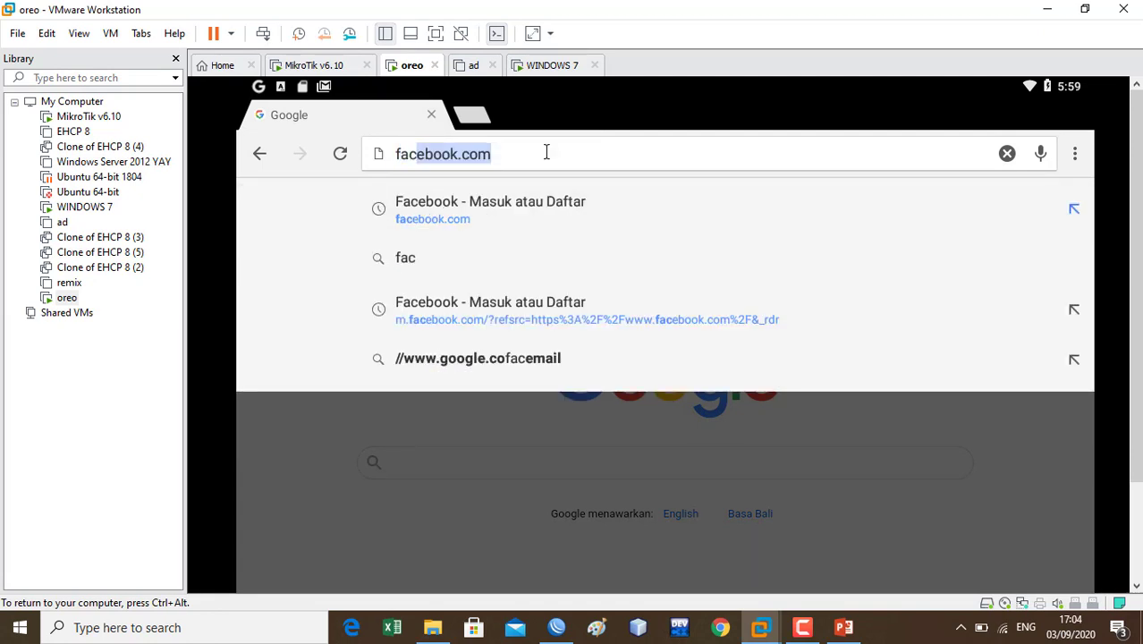
key("Return")
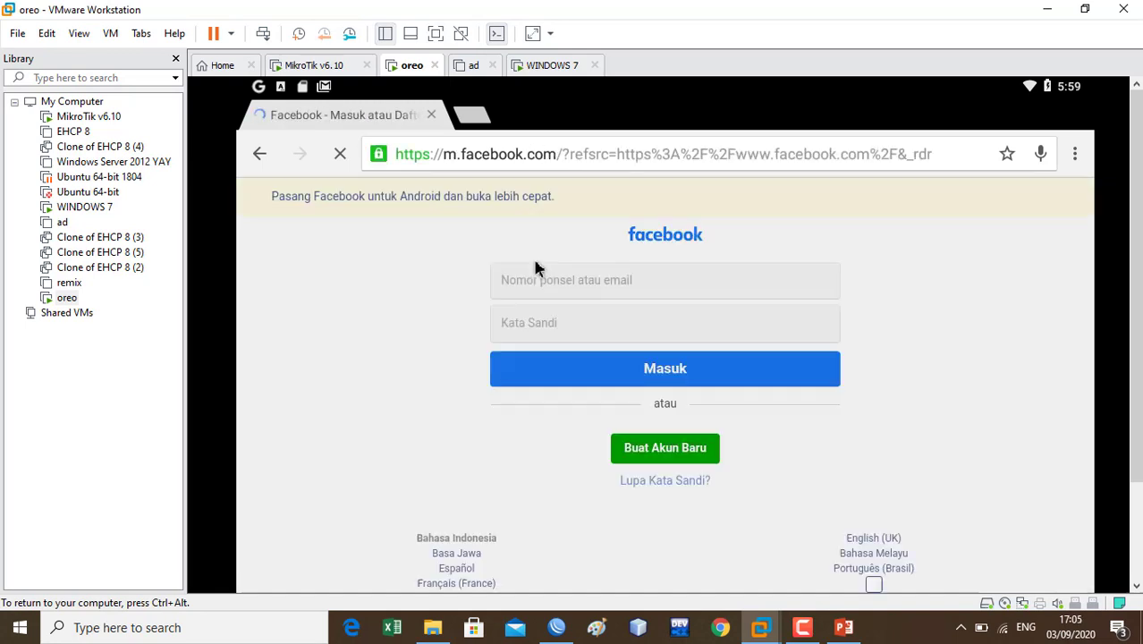
left_click(552, 66)
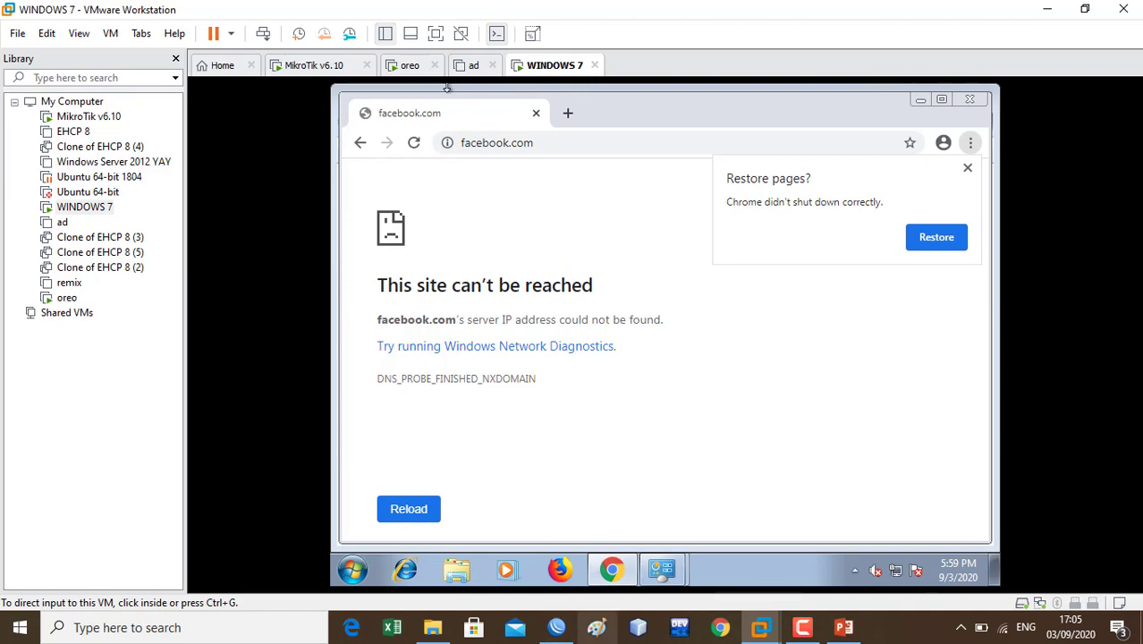
Step: Switch to WinBox and open the general settings of the forward drop rule
left_click(556, 627)
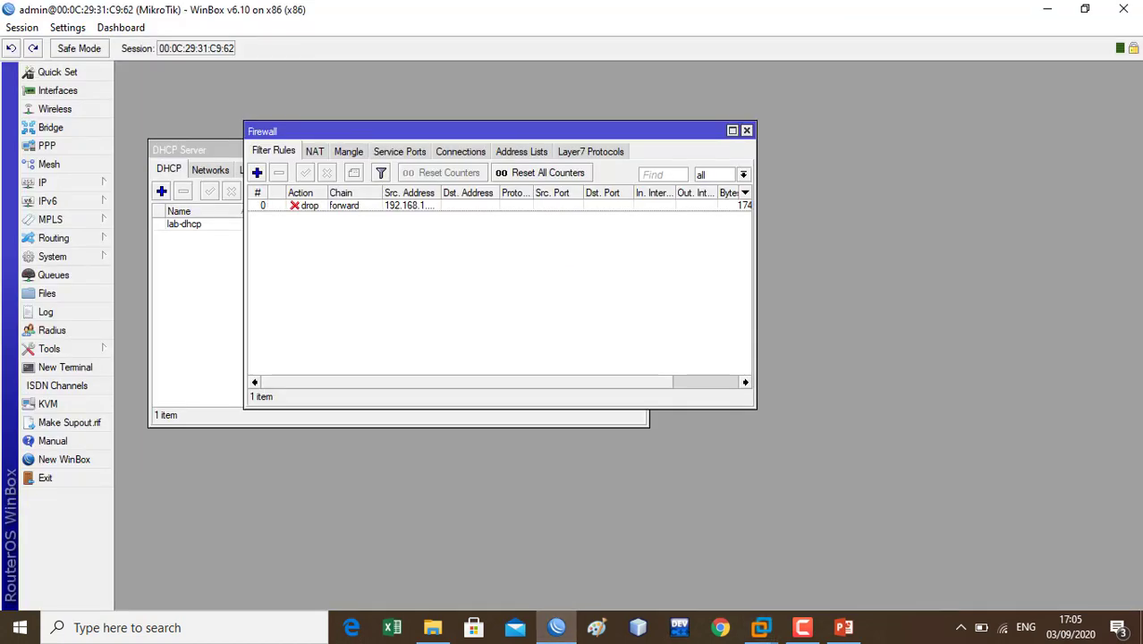
double_click(310, 206)
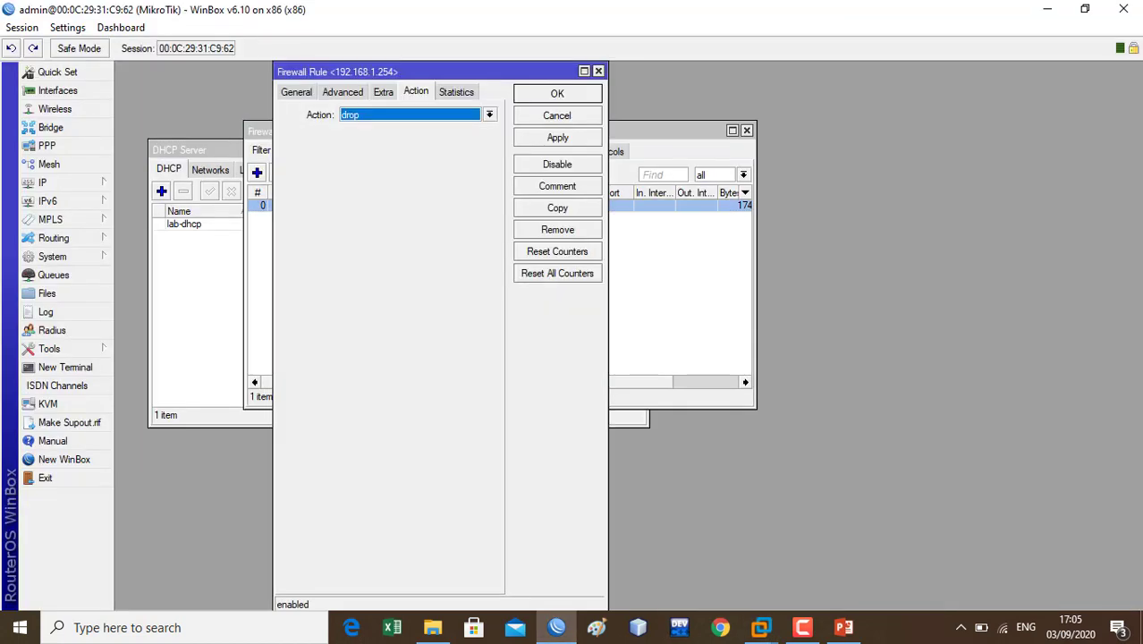
left_click(296, 93)
left_click(438, 136)
key("BackSpace")
key("BackSpace")
key("BackSpace")
type("0/24")
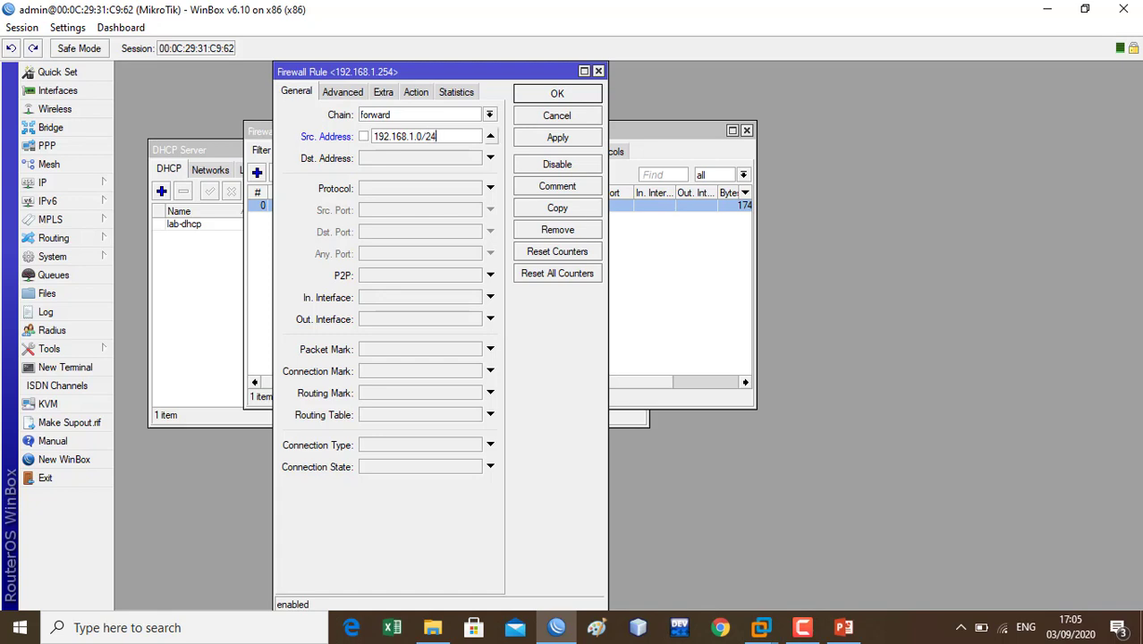
Step: Unset the drop rule's source address, set its incoming interface to lab, and save the rule
left_click(490, 136)
left_click(490, 297)
left_click(475, 297)
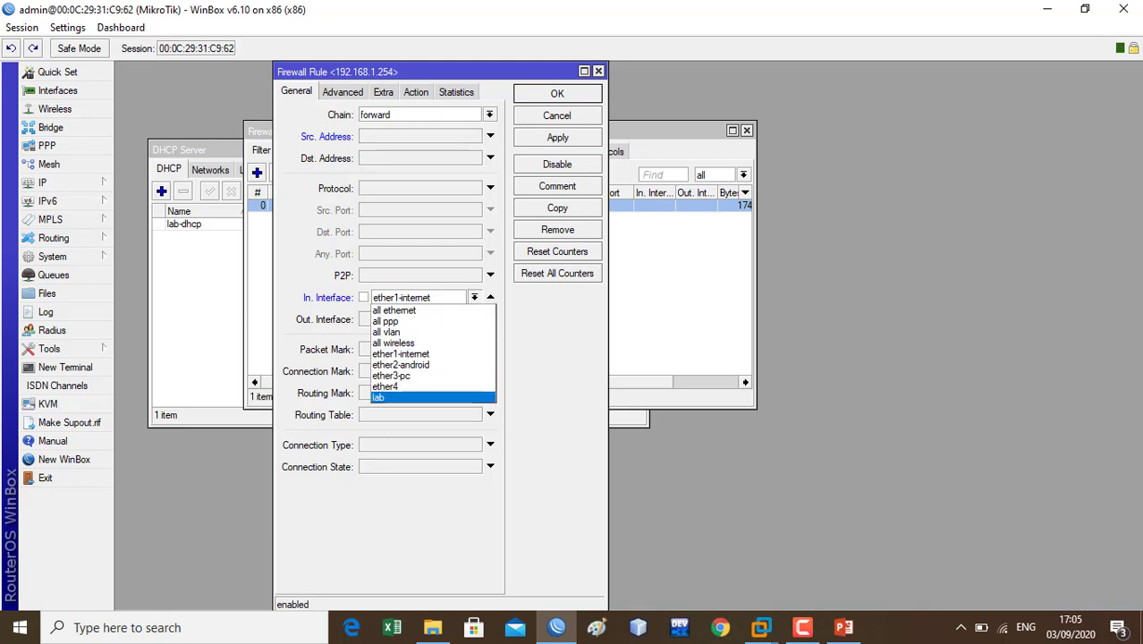
double_click(402, 396)
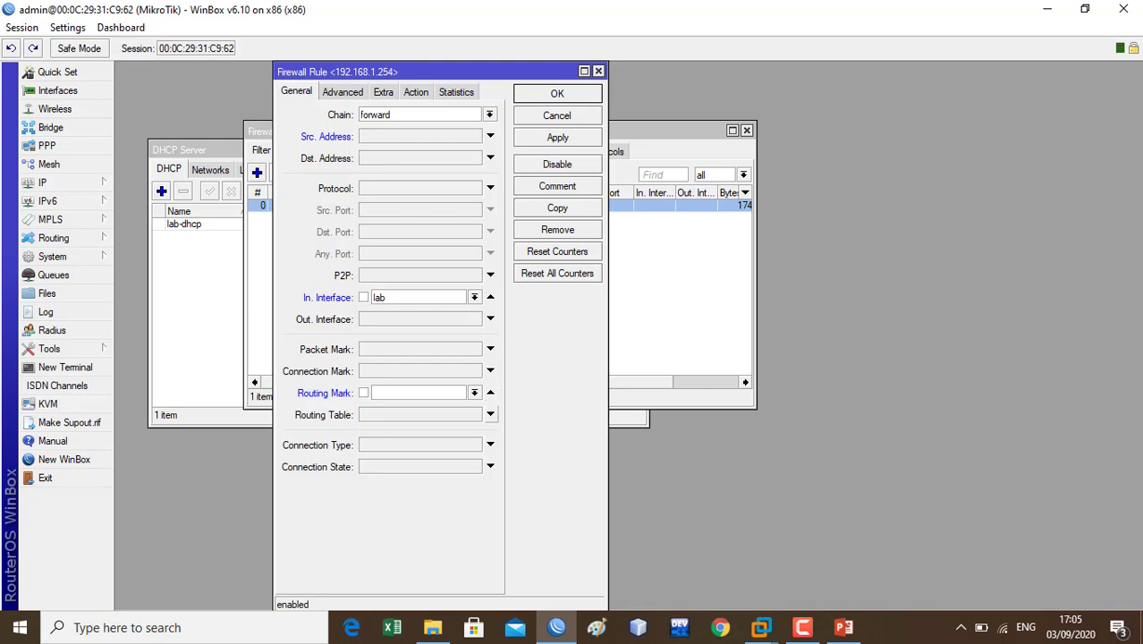
left_click(490, 392)
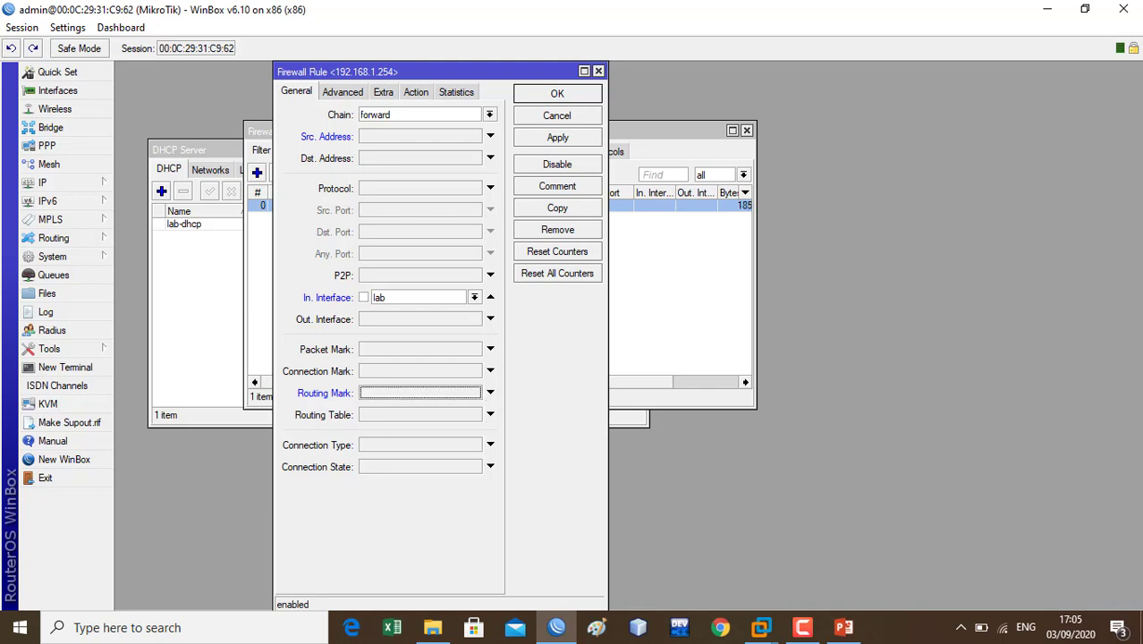
left_click(557, 137)
left_click(557, 94)
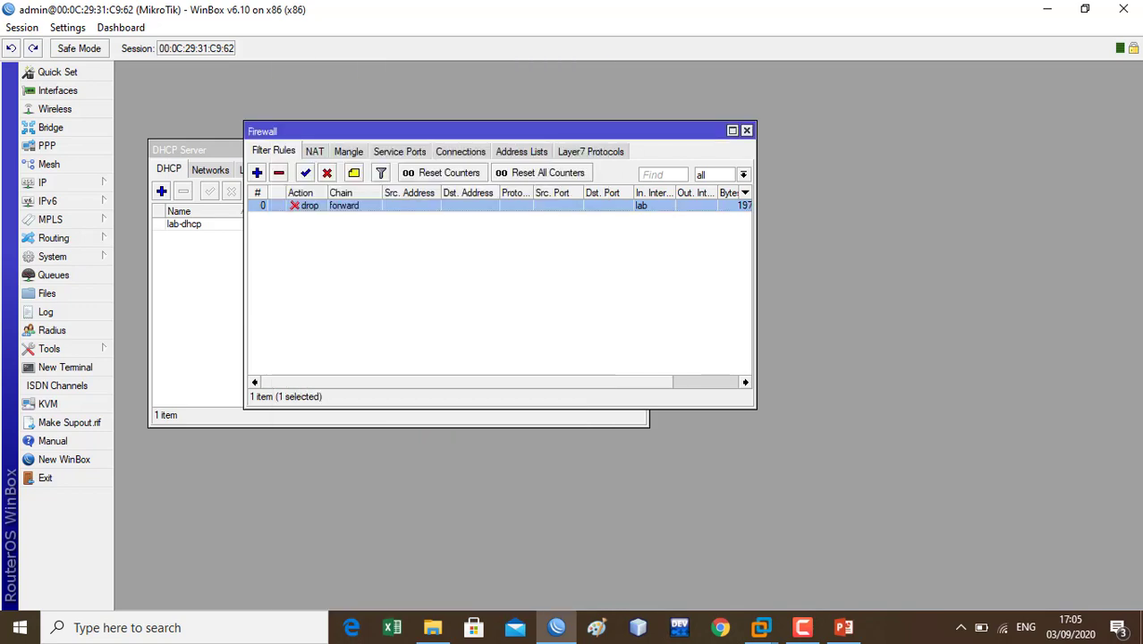
Step: Switch to the WINDOWS 7 virtual machine in VMware Workstation to recheck facebook.com
mouse_move(761, 627)
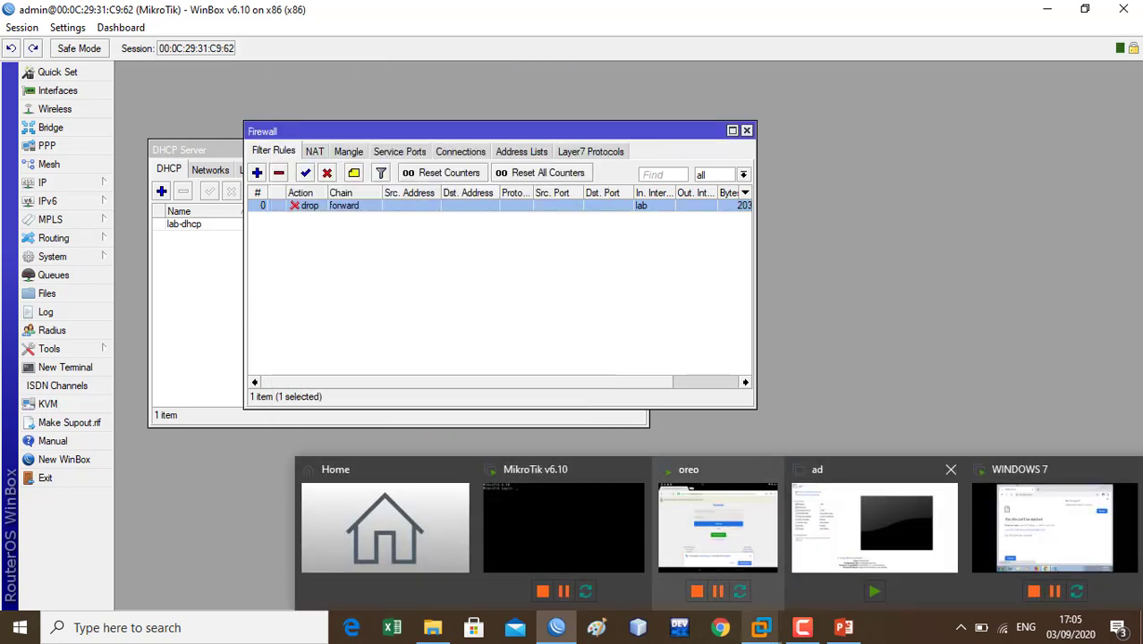
left_click(1056, 528)
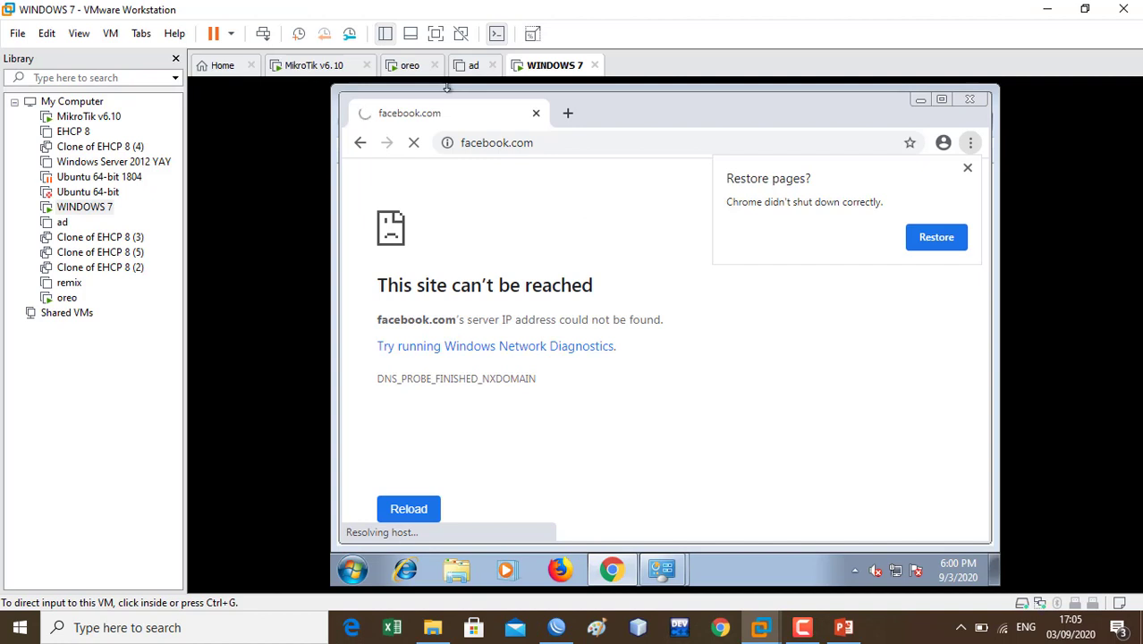
left_click(569, 115)
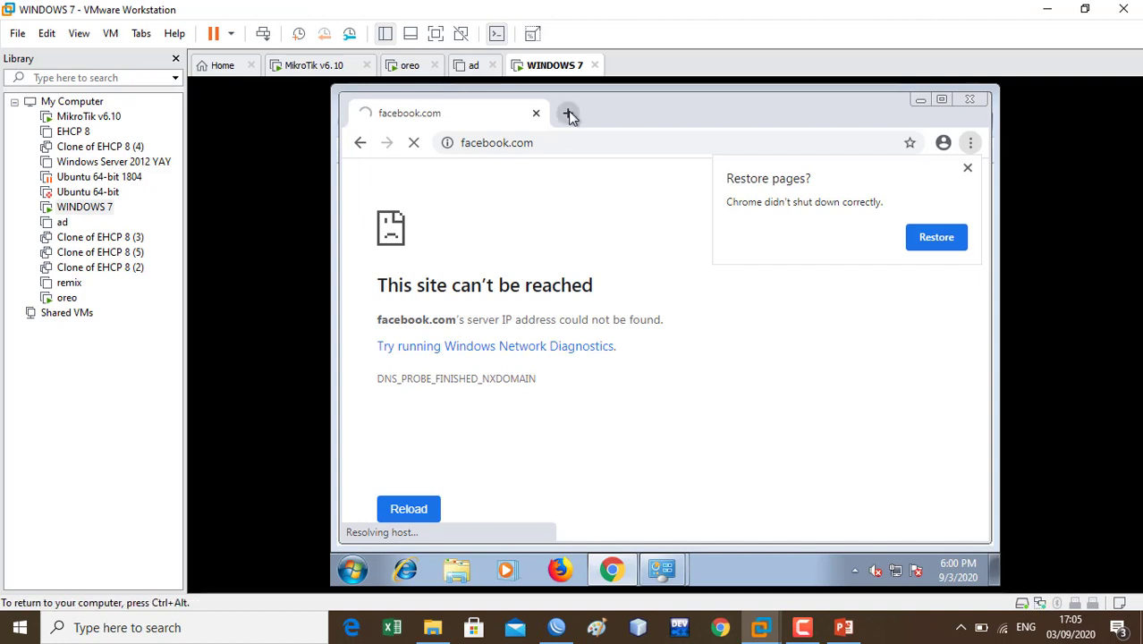
left_click(569, 115)
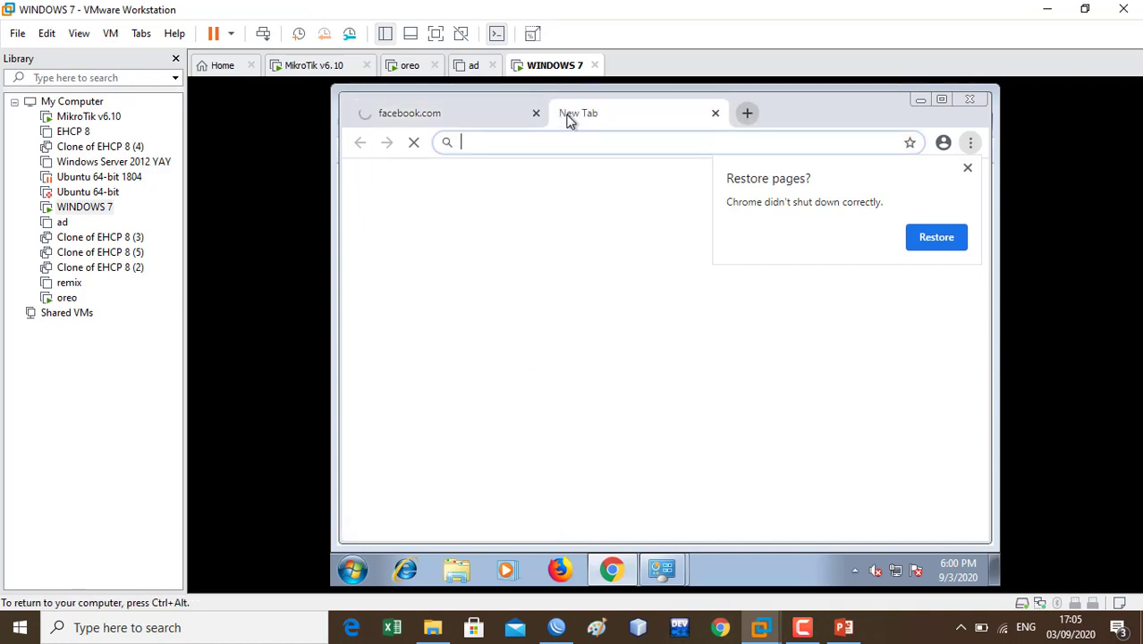
left_click(536, 113)
type("fa")
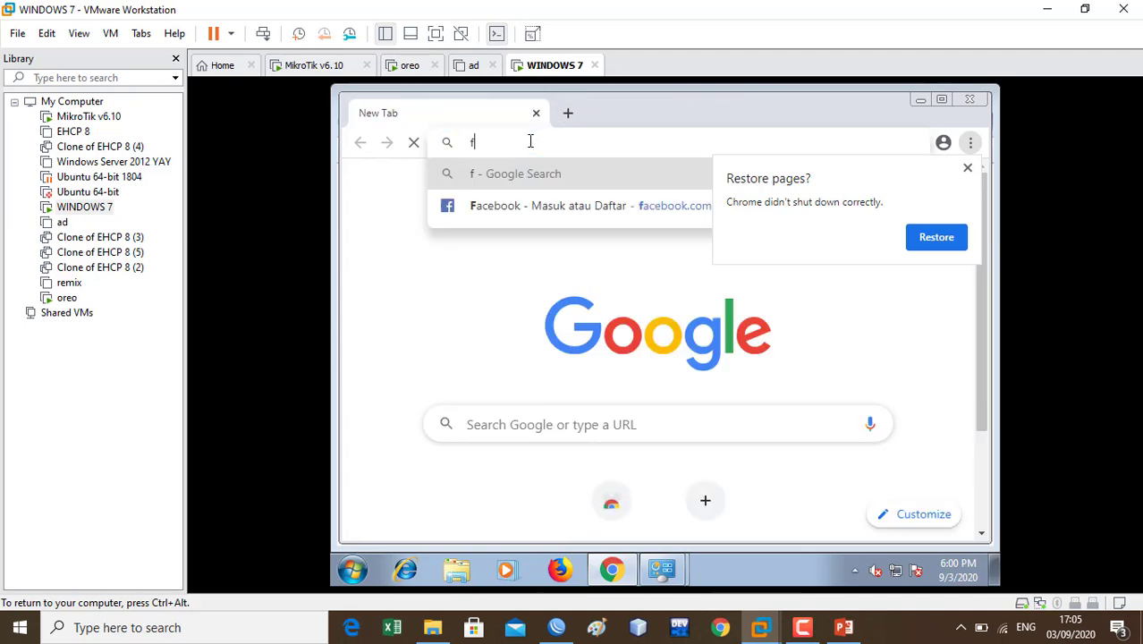
key("Return")
left_click(520, 146)
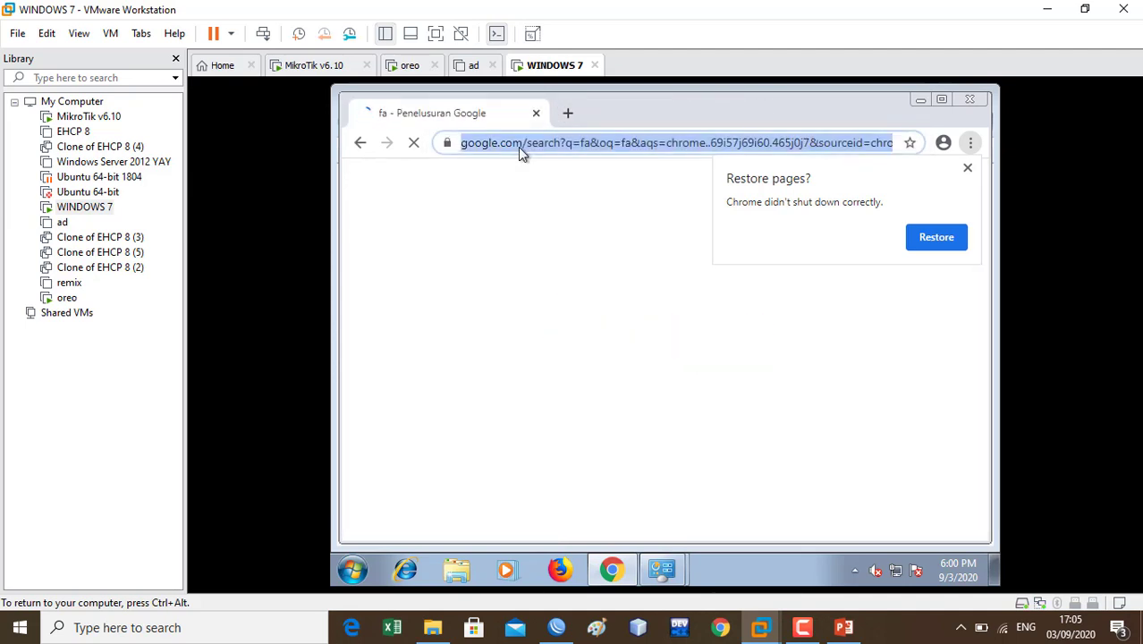
type("face")
key("Down")
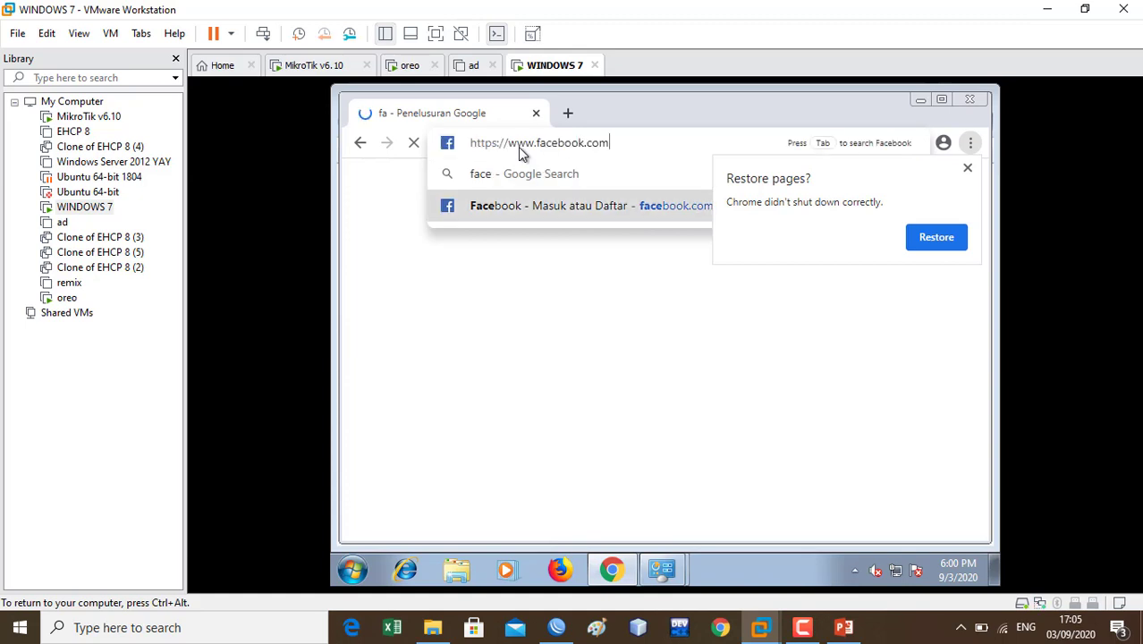
key("Return")
left_click(410, 65)
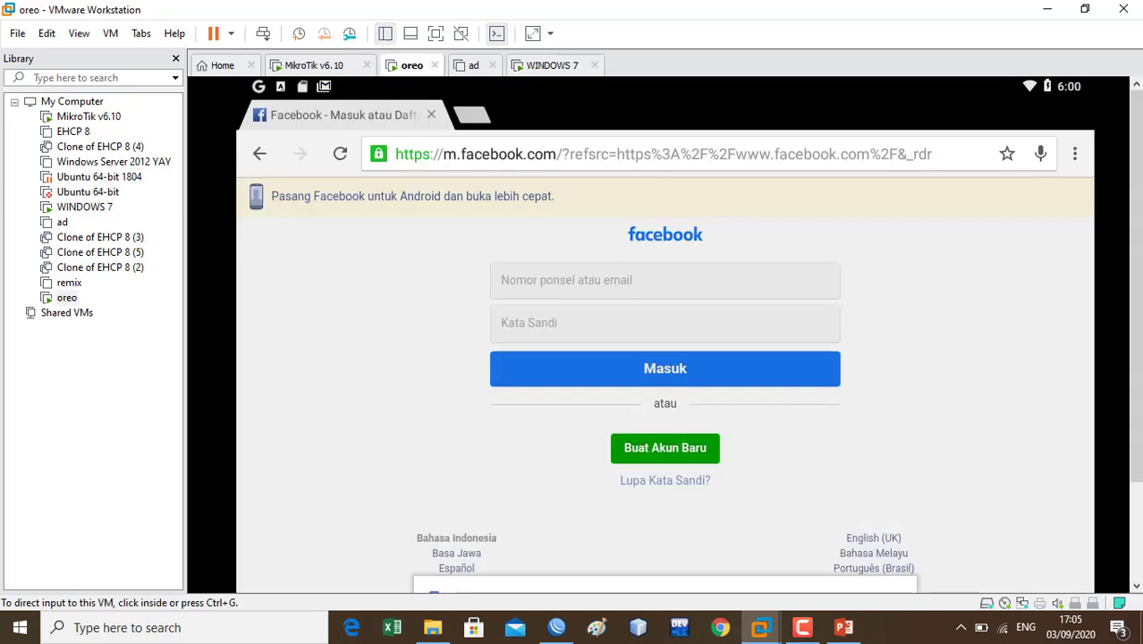
left_click(481, 150)
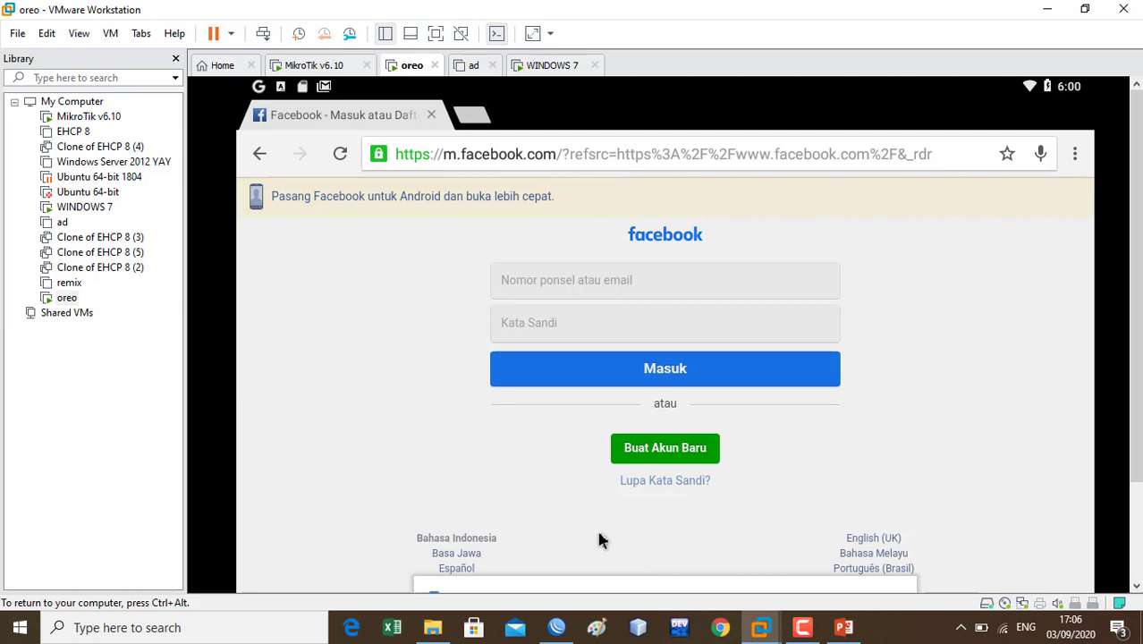
Step: In WinBox, change the Facebook-blocking Layer7 protocol's regexp to ^.*(facebook.com|m.facebook.com).*$ and save it
left_click(556, 626)
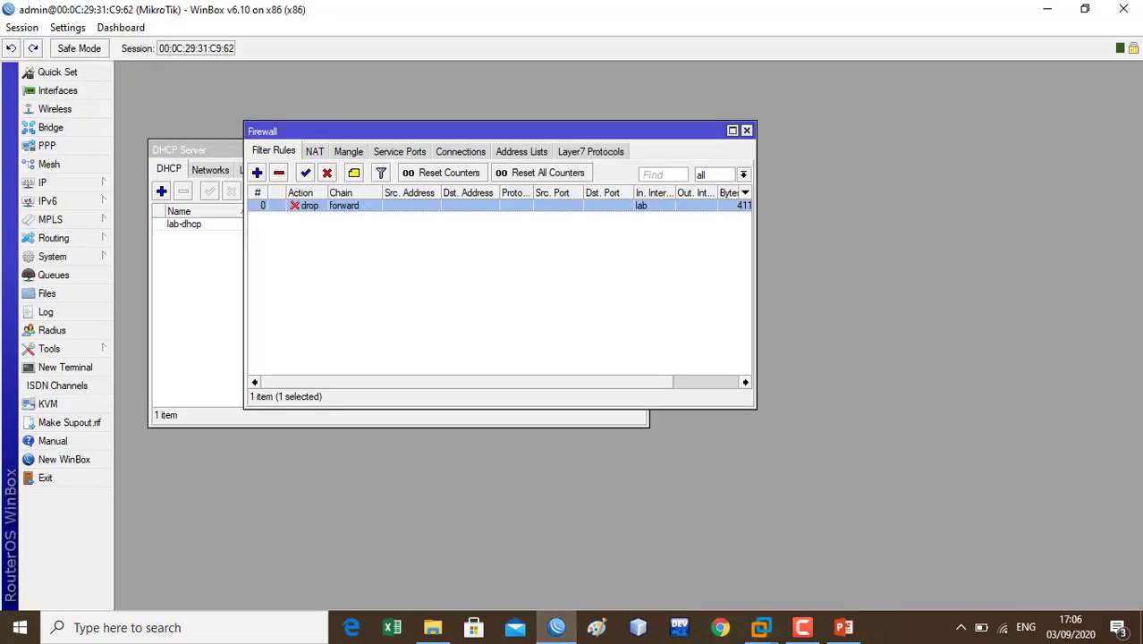
left_click(591, 151)
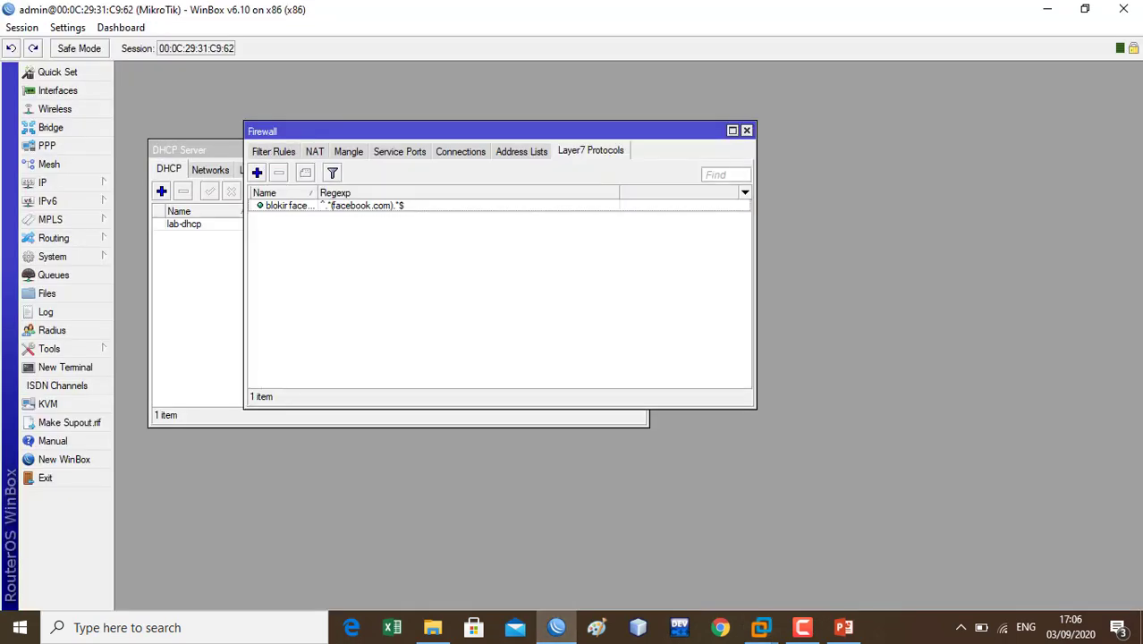
double_click(361, 206)
left_click(310, 242)
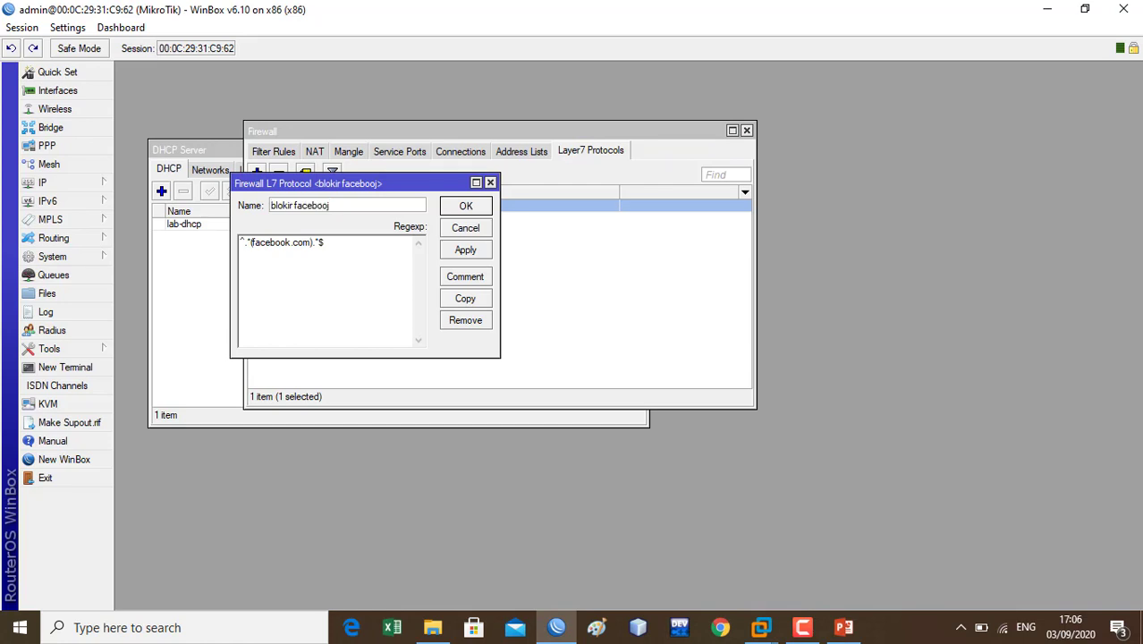
type("~")
key("BackSpace")
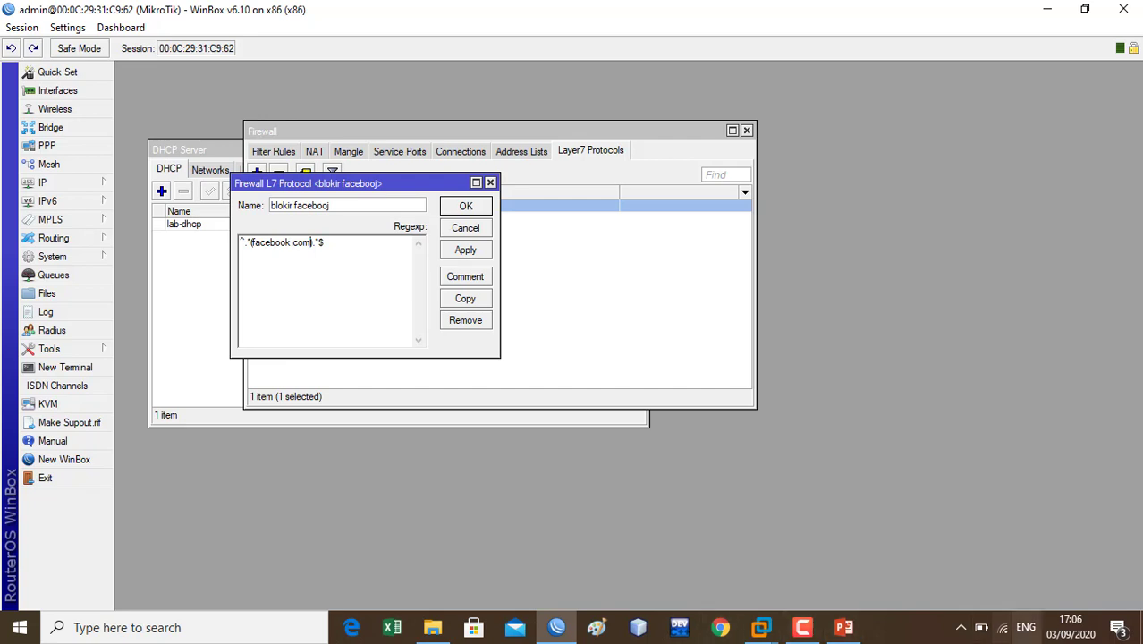
left_click(1025, 628)
left_click(1017, 532)
type("|")
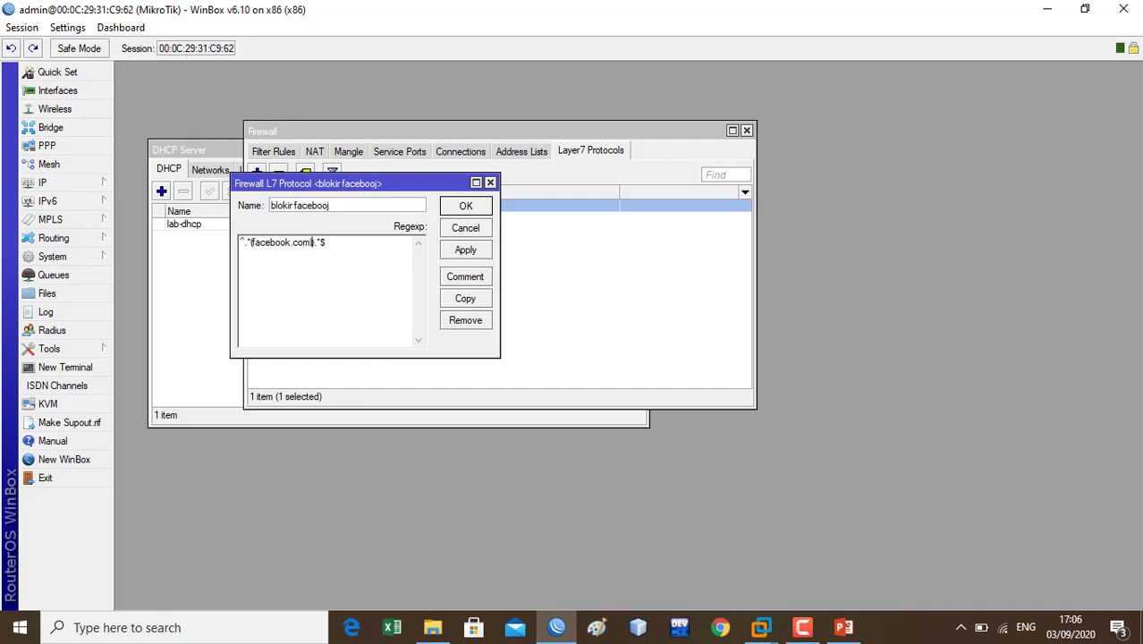
type("m.facebook.com")
left_click(465, 250)
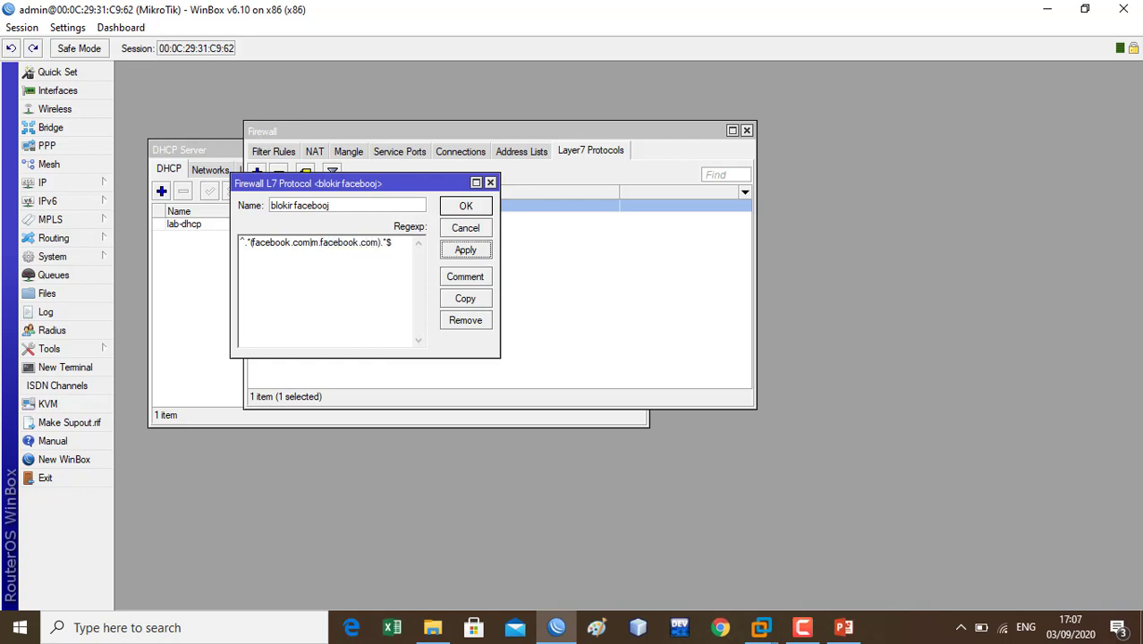
left_click(466, 206)
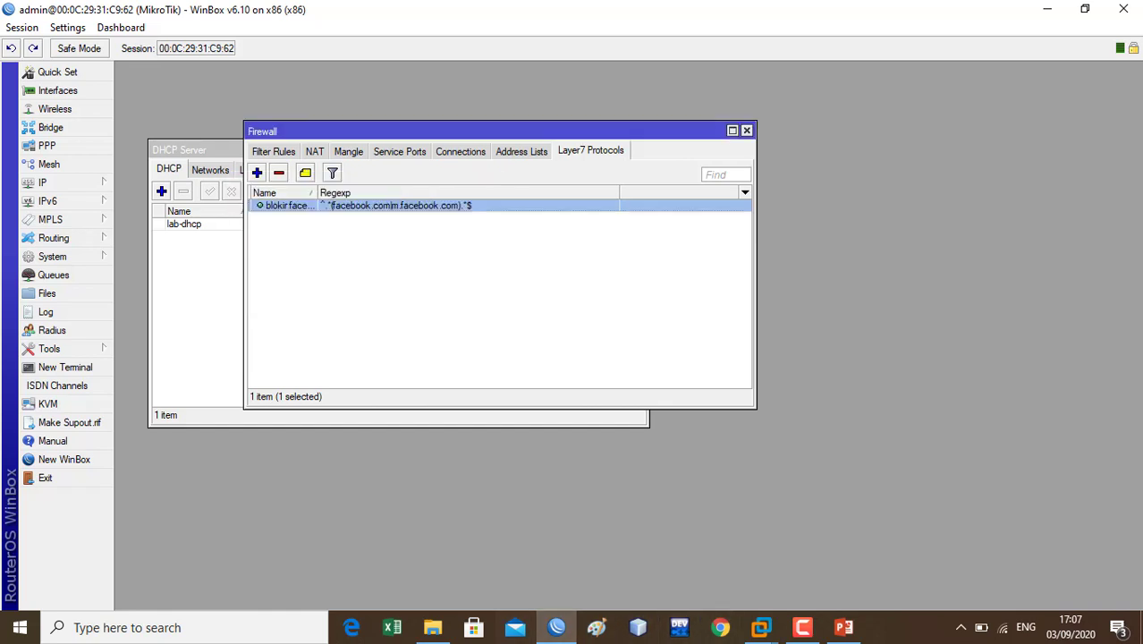
Step: Switch to the oreo VM in VMware Workstation and load google.com in its browser
mouse_move(761, 626)
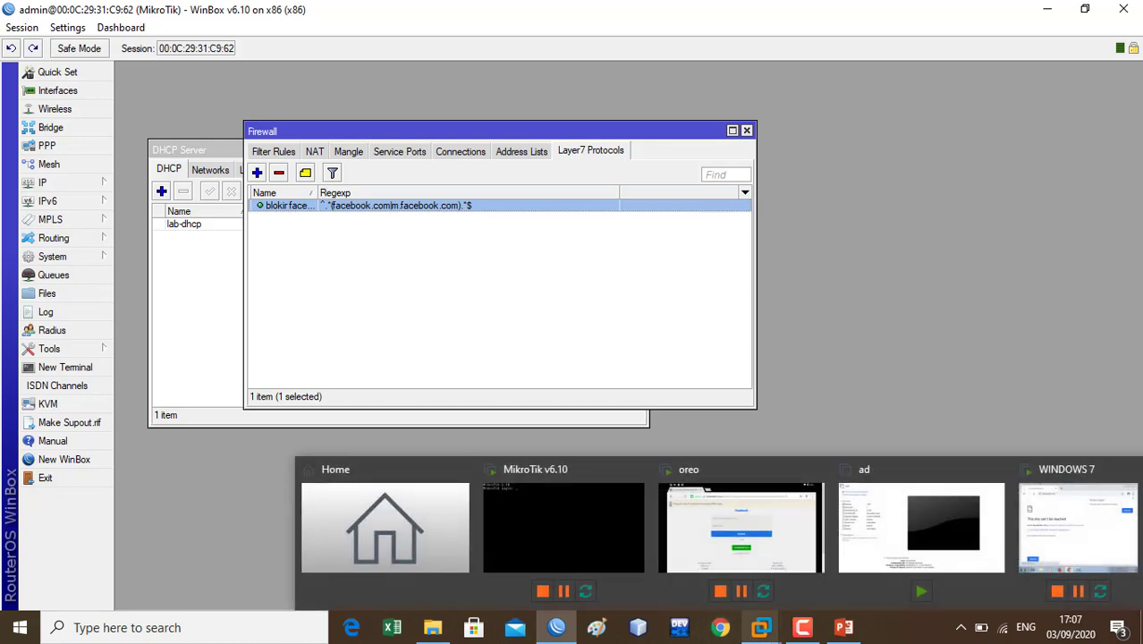
left_click(741, 527)
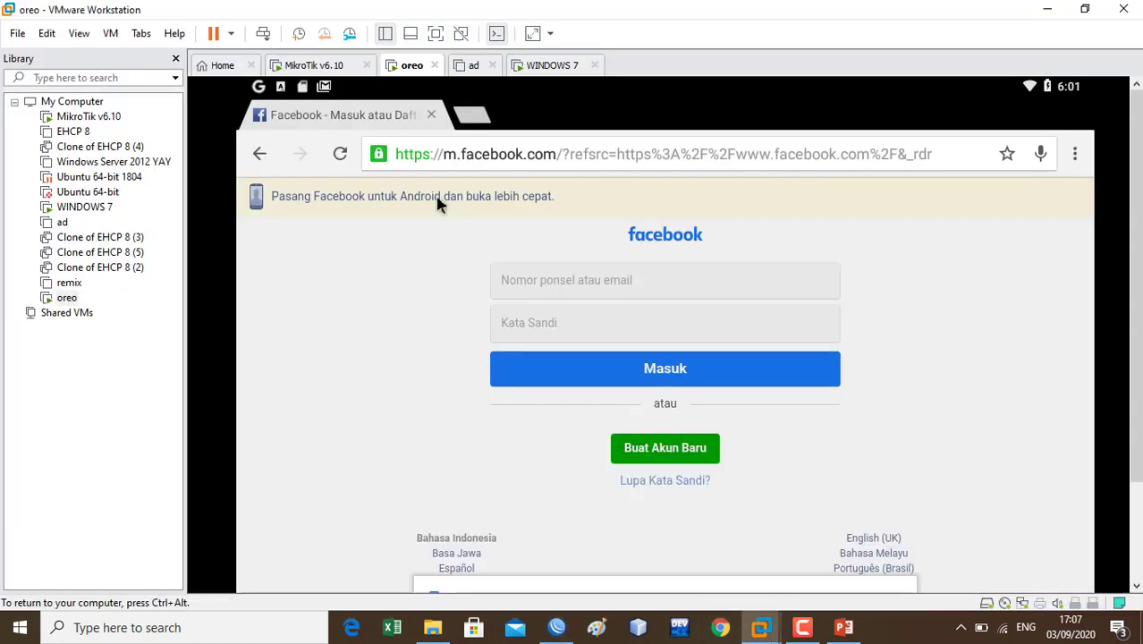
left_click(472, 145)
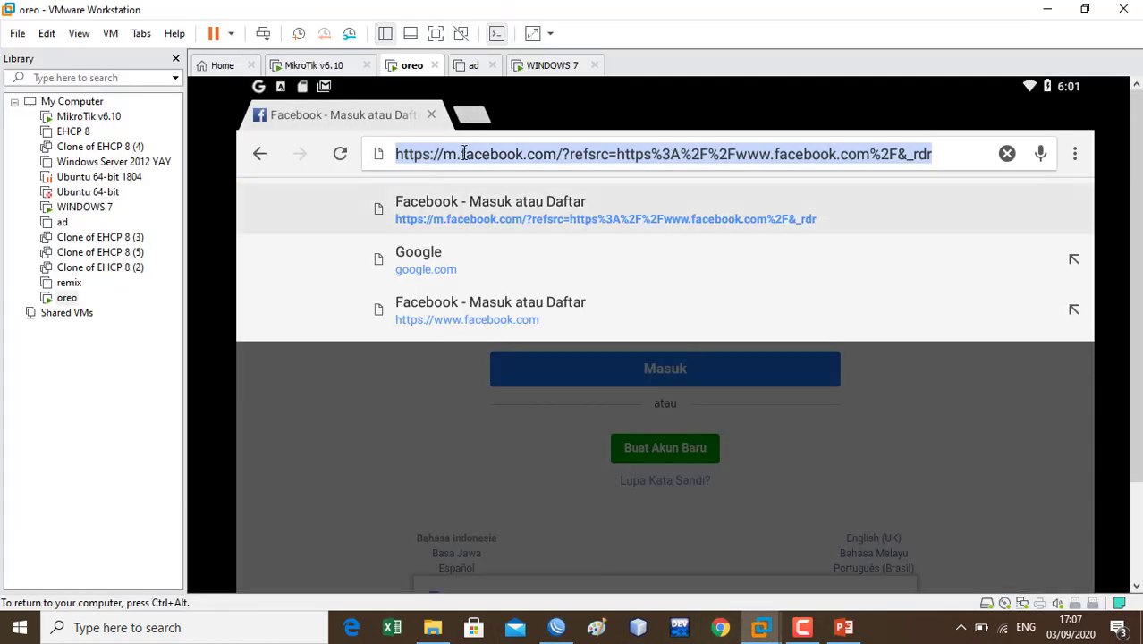
type("g")
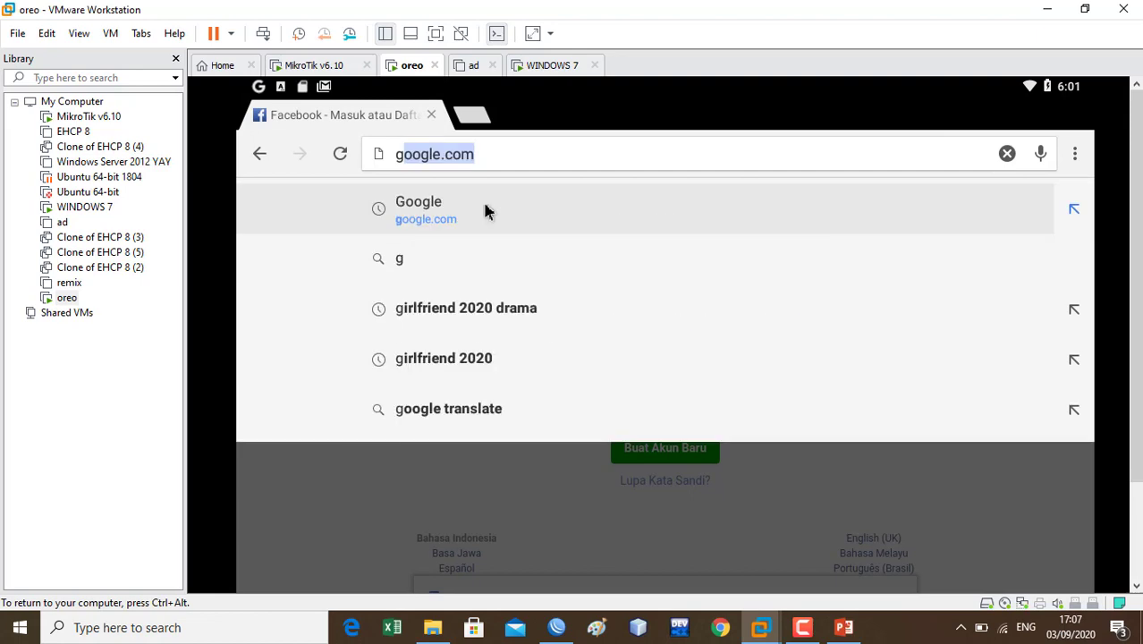
left_click(487, 211)
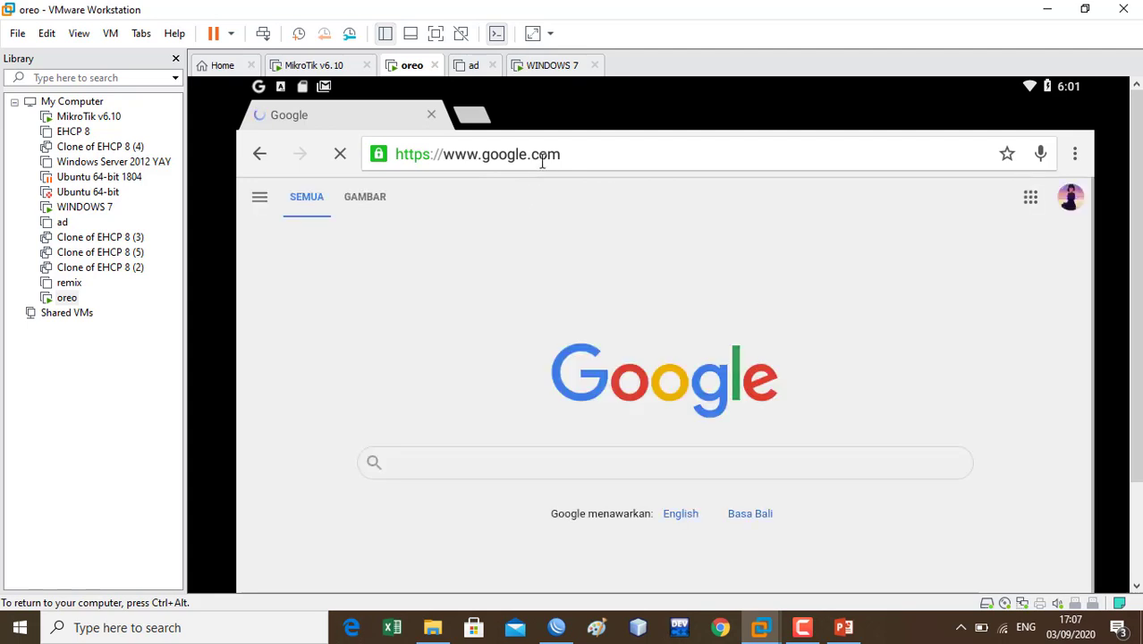
Step: Search Google for "facebook" and open the id-id.facebook.com result
left_click(545, 465)
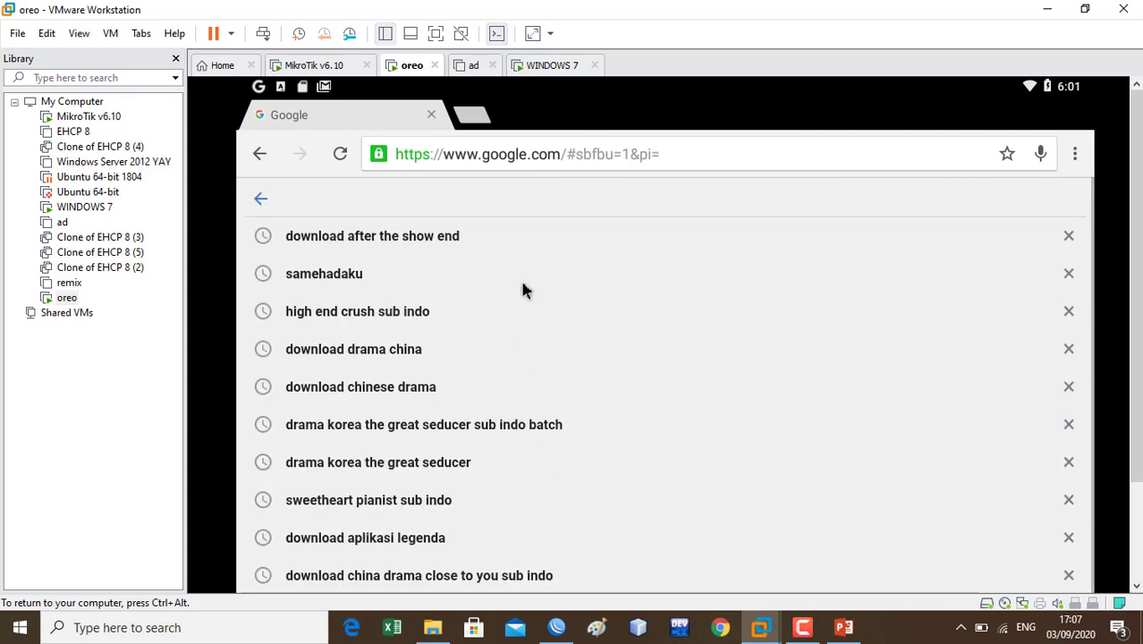
type("face")
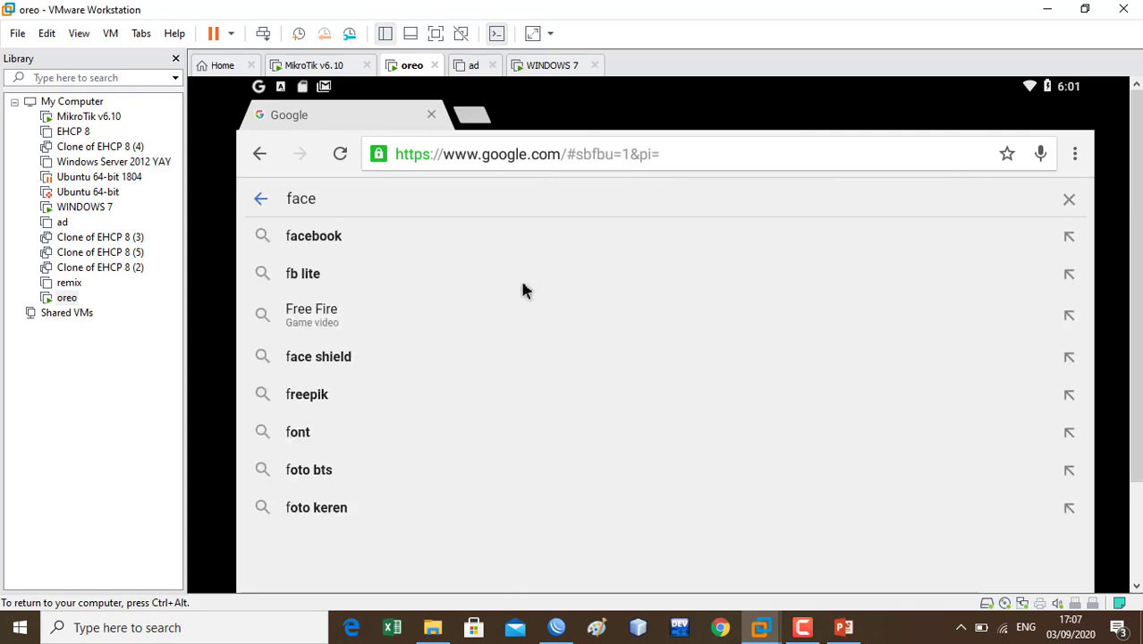
type("booj")
key("BackSpace")
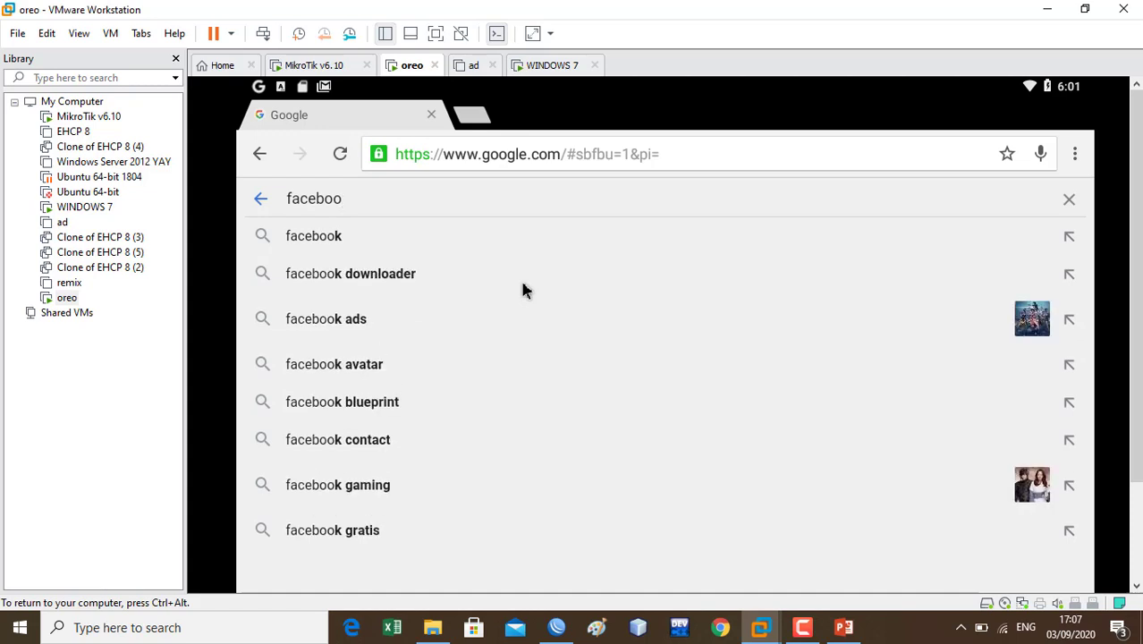
left_click(353, 237)
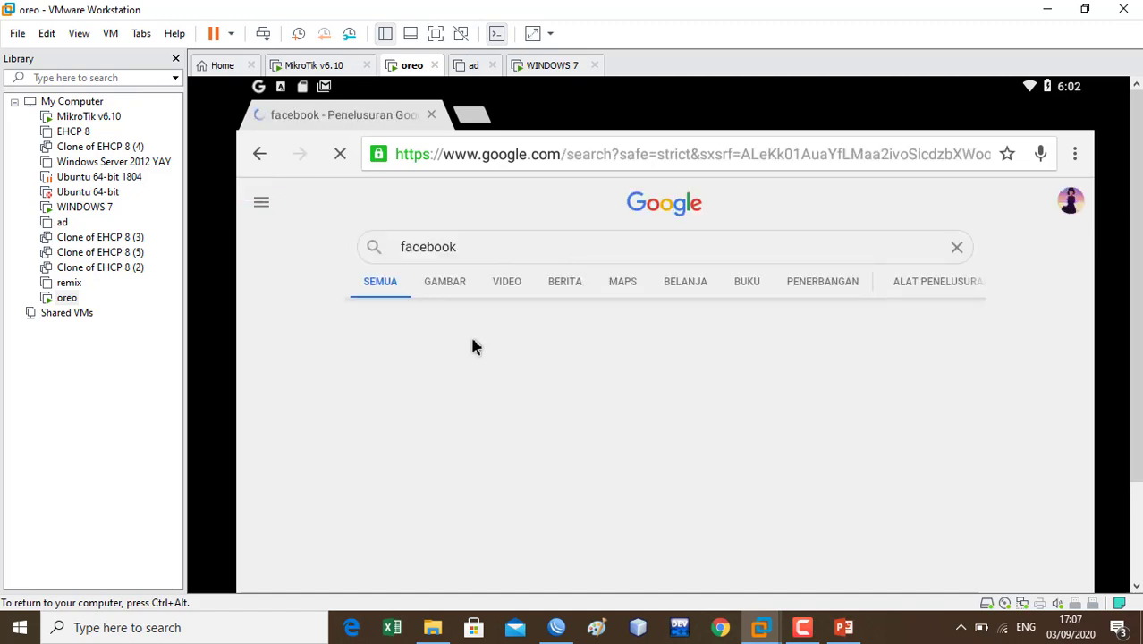
left_click(405, 357)
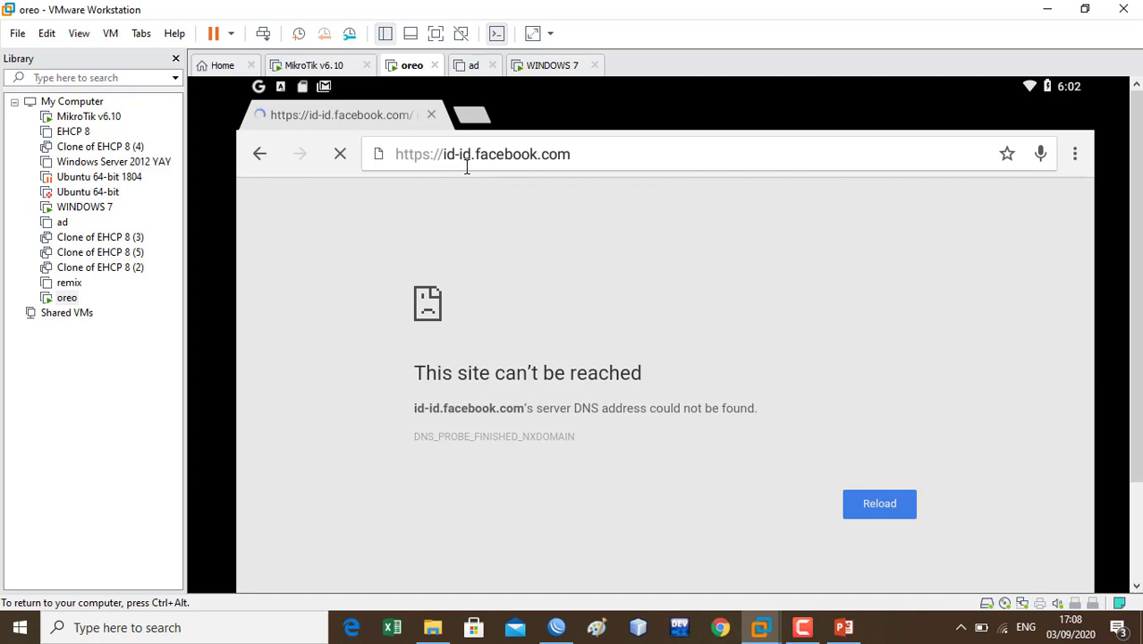
Step: Load m.facebook.com in a new browser tab to test the block, and close that tab
left_click(474, 117)
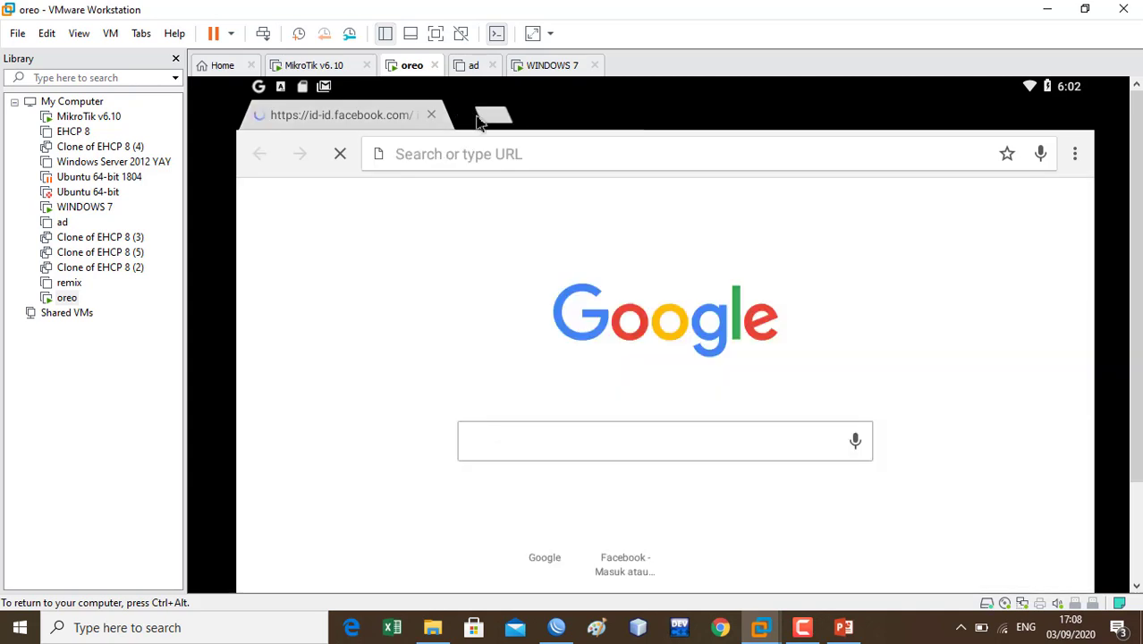
left_click(483, 155)
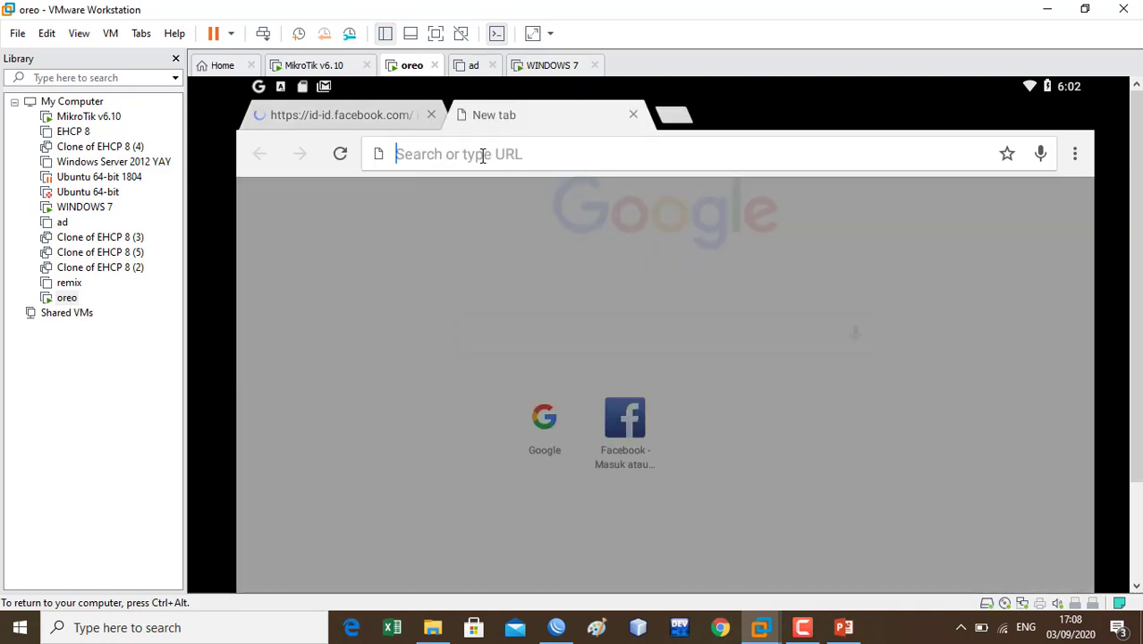
type("m")
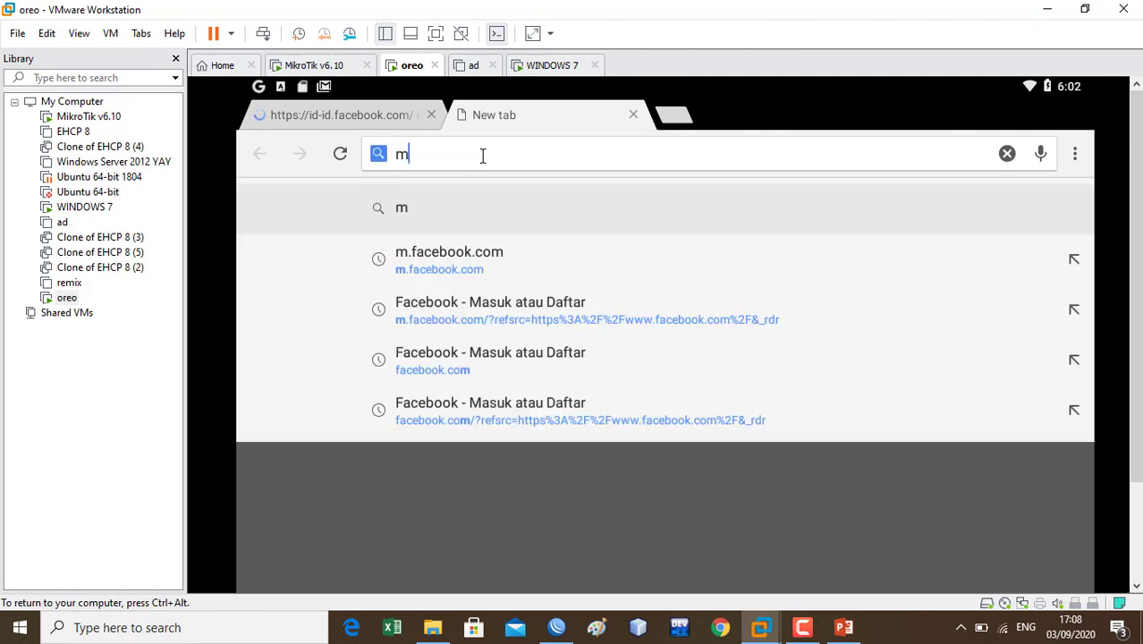
key("Down")
key("Up")
key("Return")
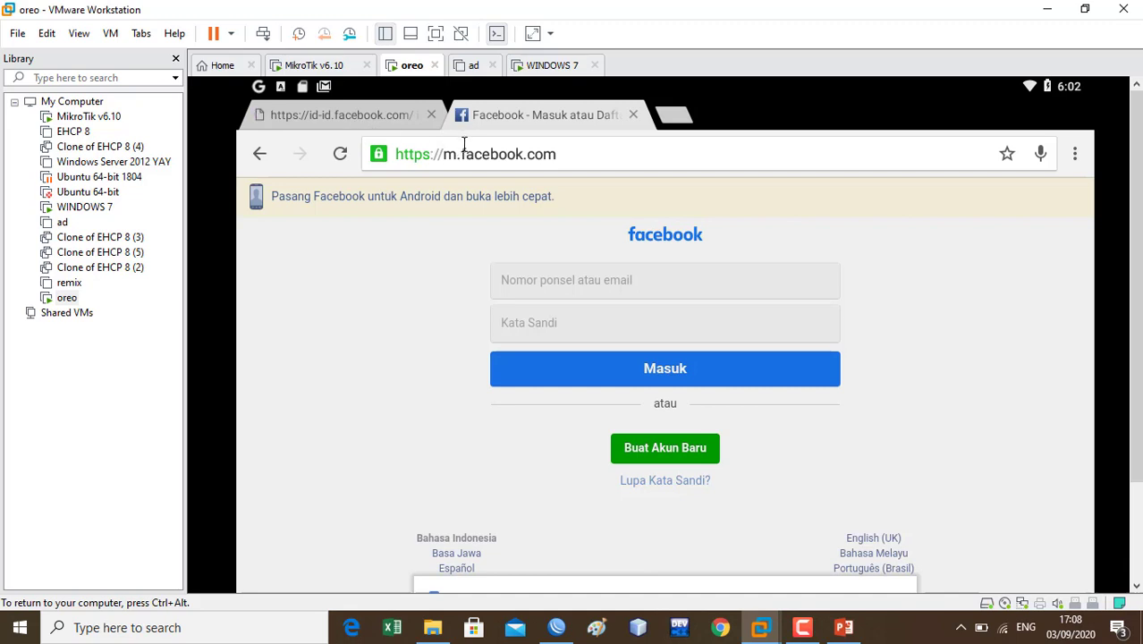
left_click(632, 115)
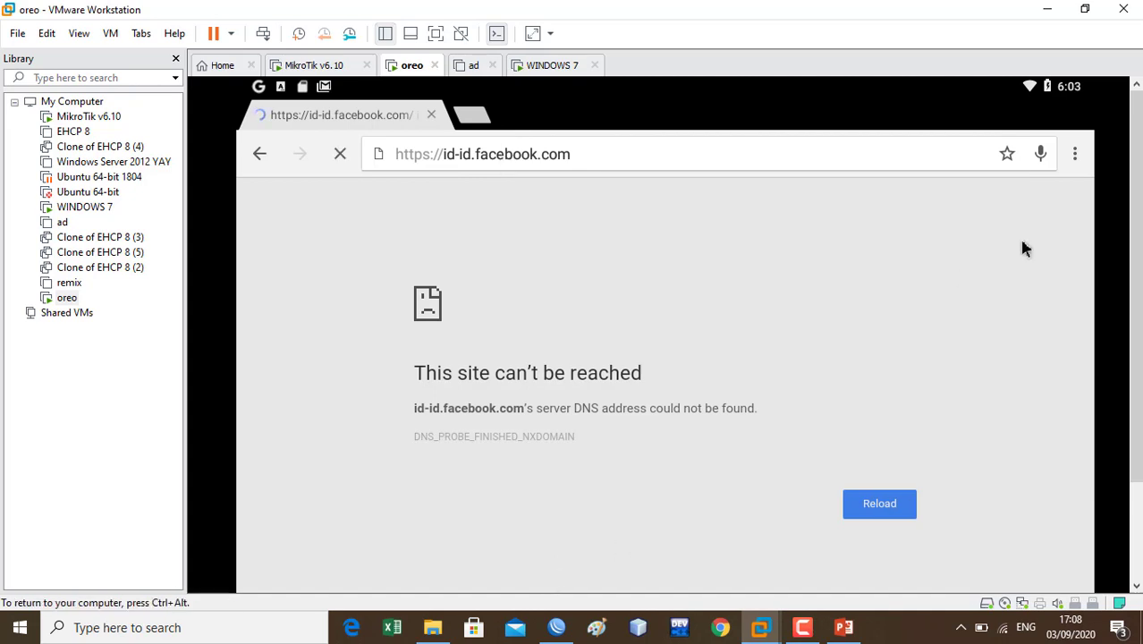
Step: Go to the Android home screen using Launcher3 just once and open the list of all apps
left_click_drag(1136, 229, 1135, 329)
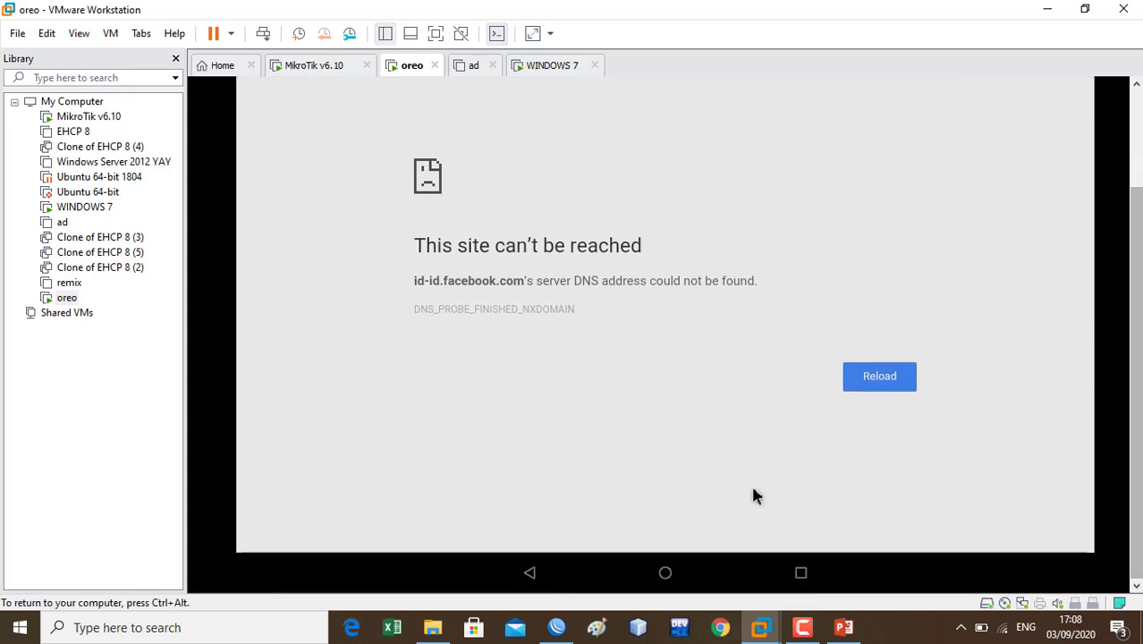
left_click(671, 577)
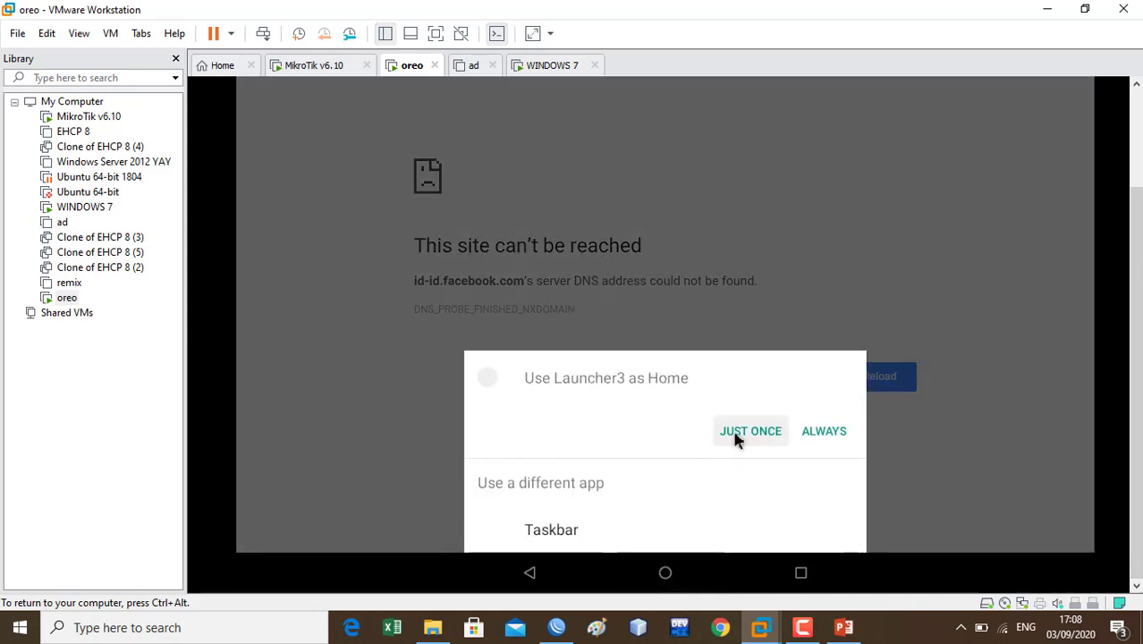
left_click(736, 439)
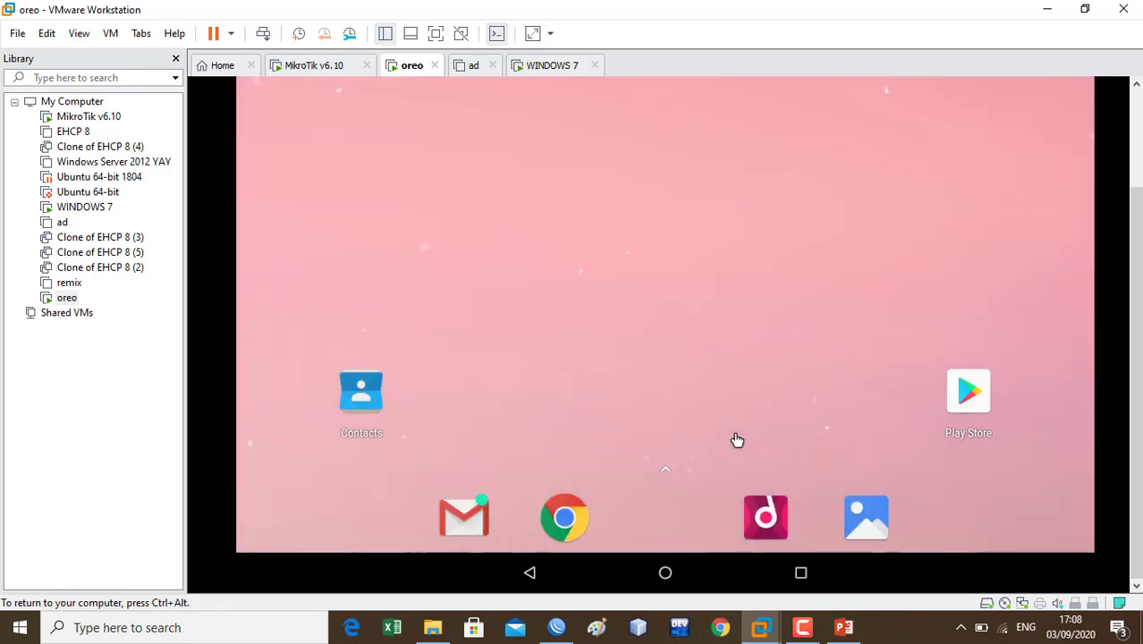
left_click_drag(663, 465, 656, 367)
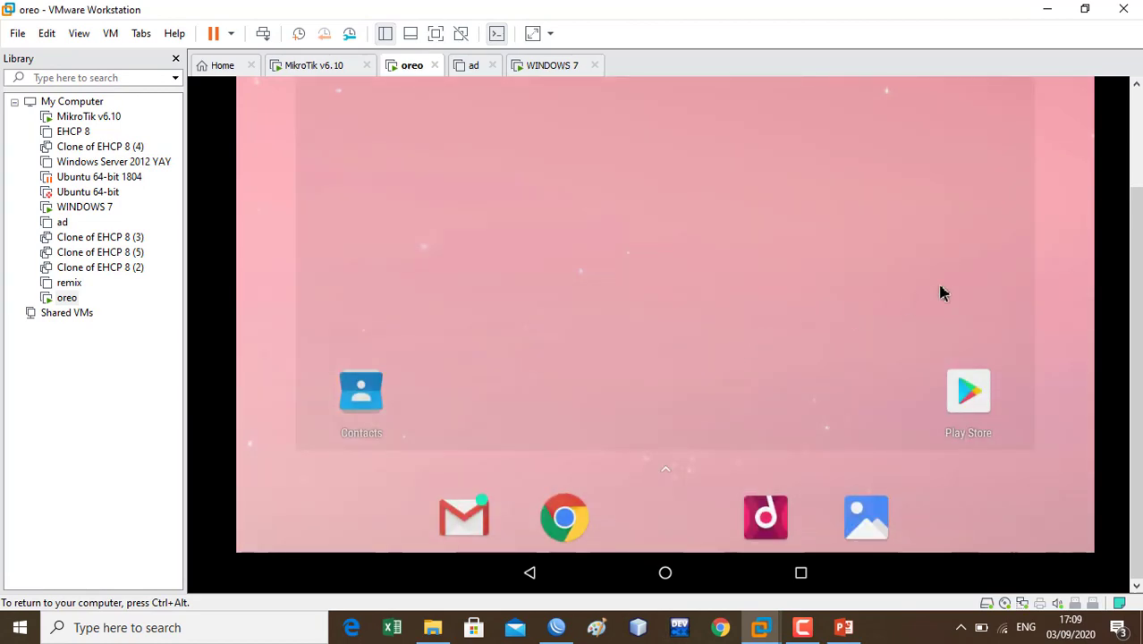
left_click_drag(670, 472, 679, 224)
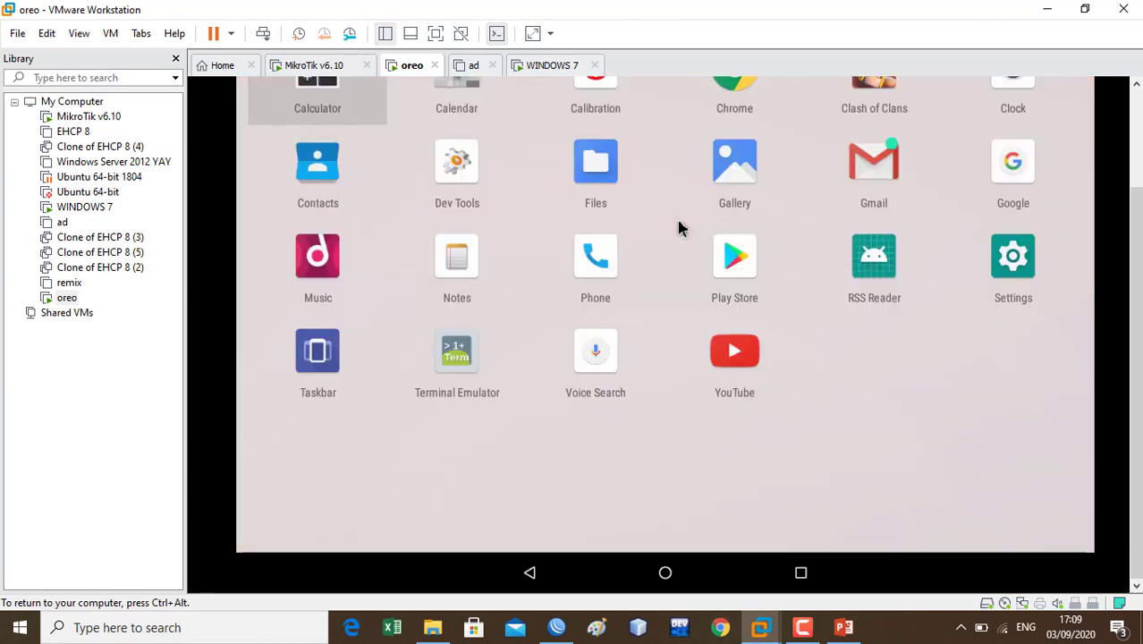
left_click_drag(1136, 388, 1137, 317)
left_click(611, 287)
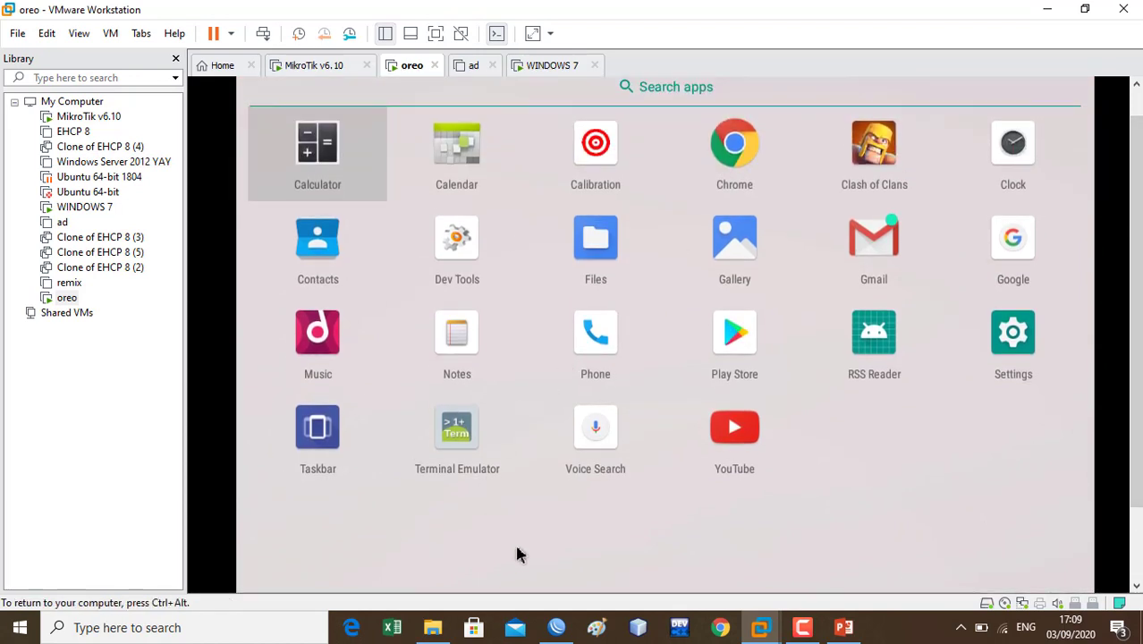
Step: Switch to WinBox, open the Torch tool and set its interface to lab
left_click(556, 627)
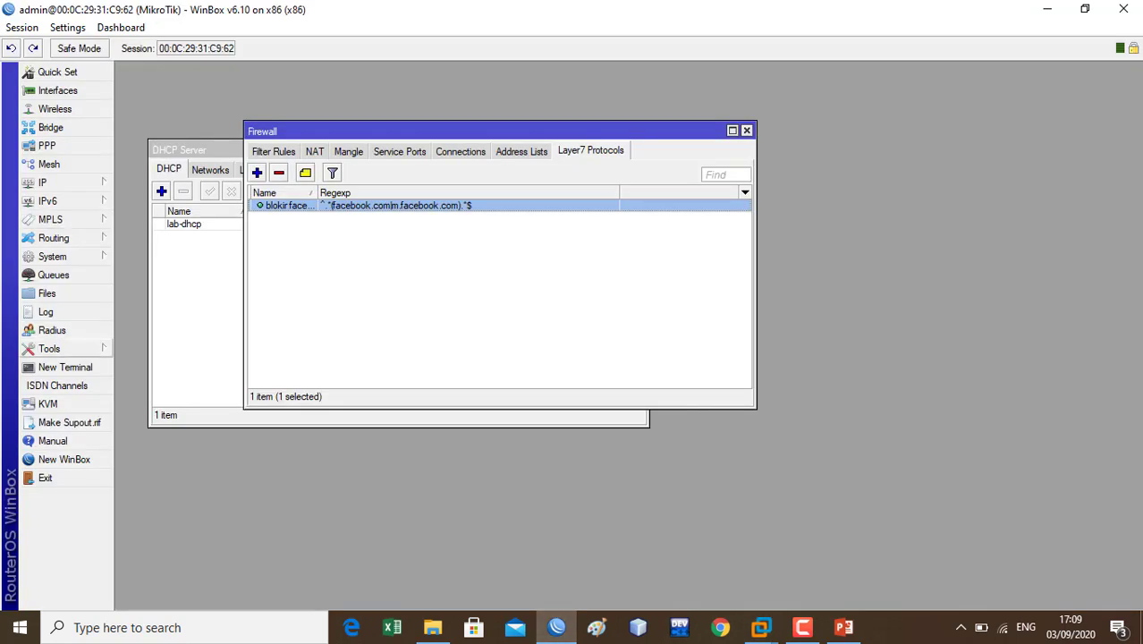
left_click(49, 348)
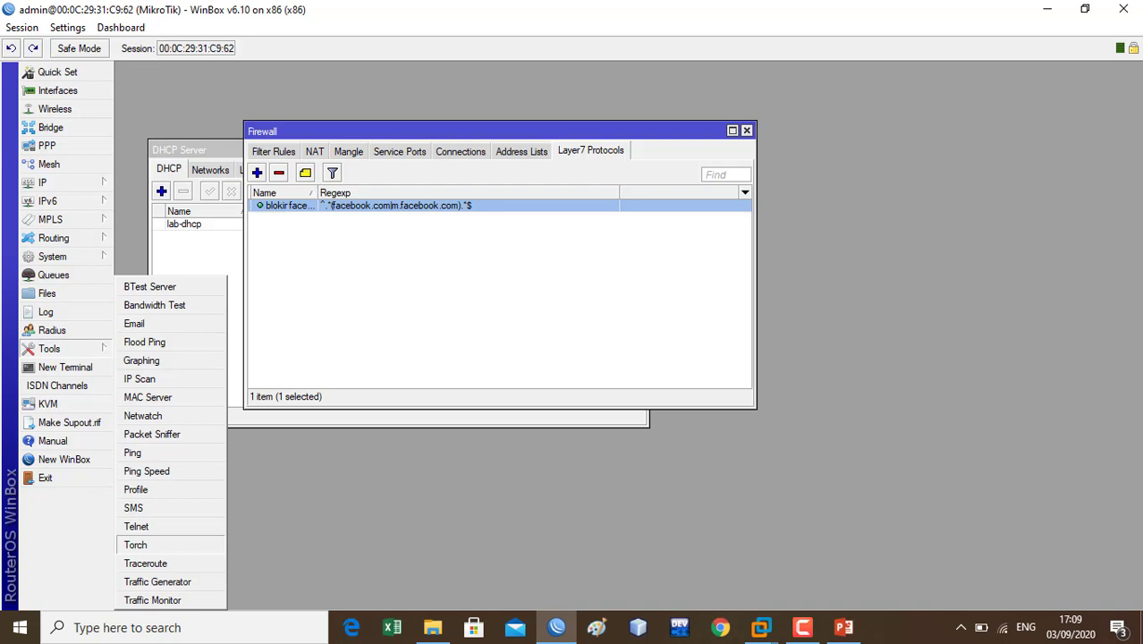
left_click(135, 545)
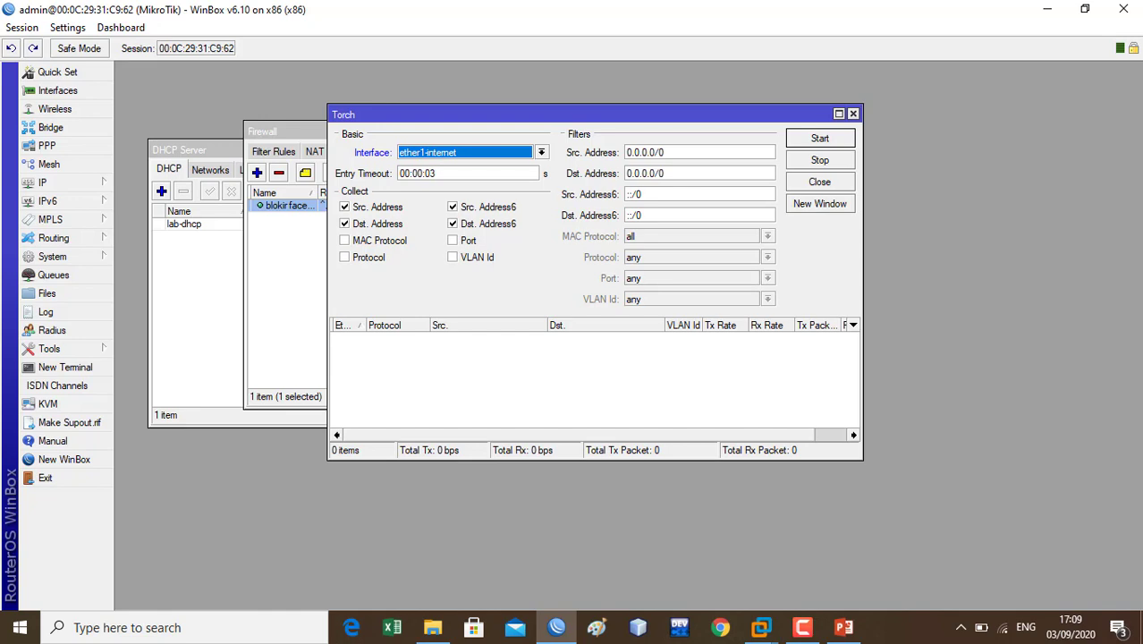
left_click(761, 627)
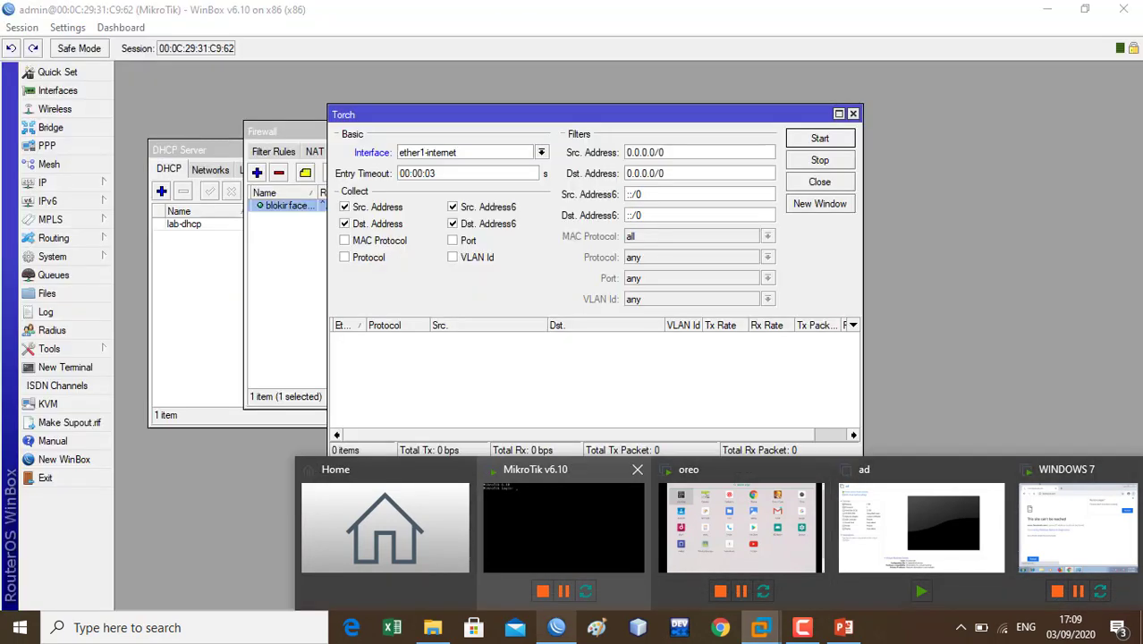
left_click(557, 628)
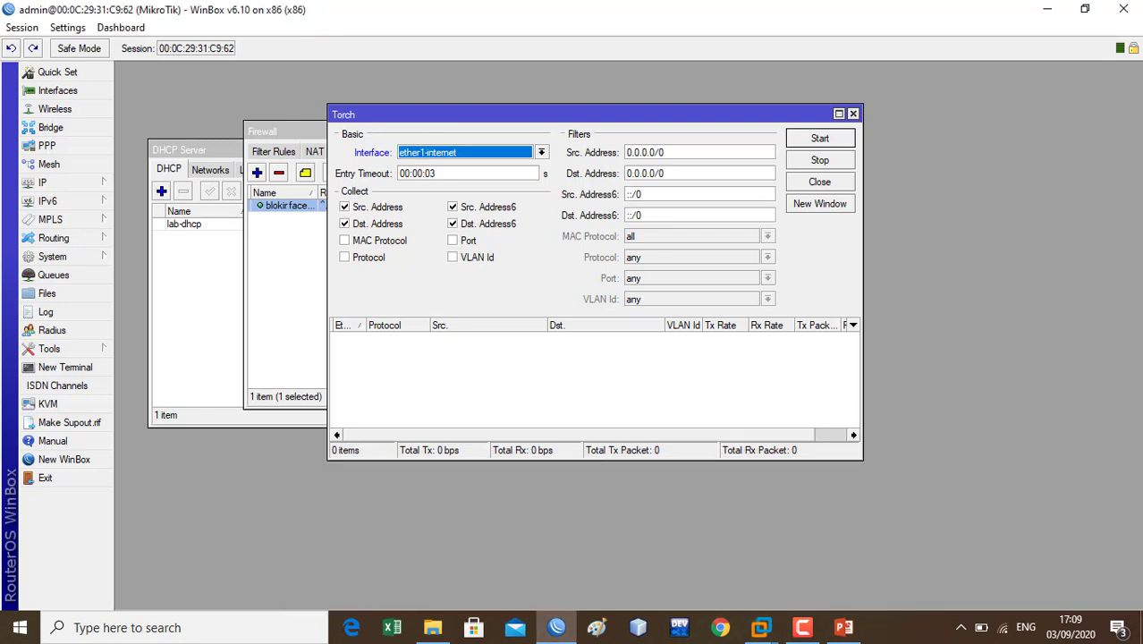
left_click(541, 152)
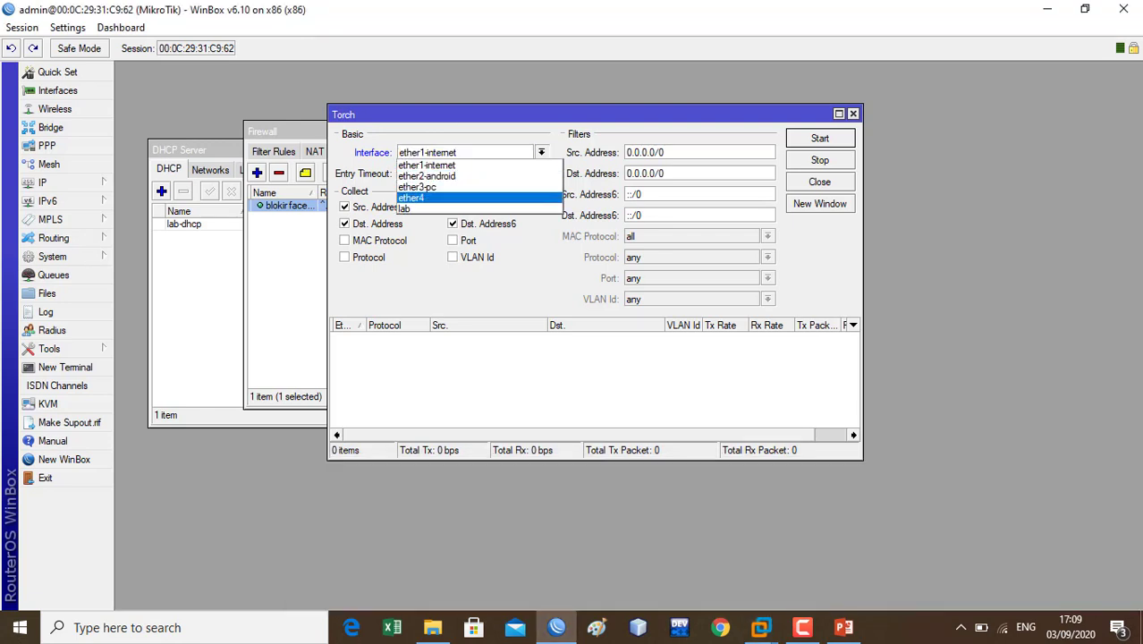
key("Down")
key("Down")
key("Down")
key("Return")
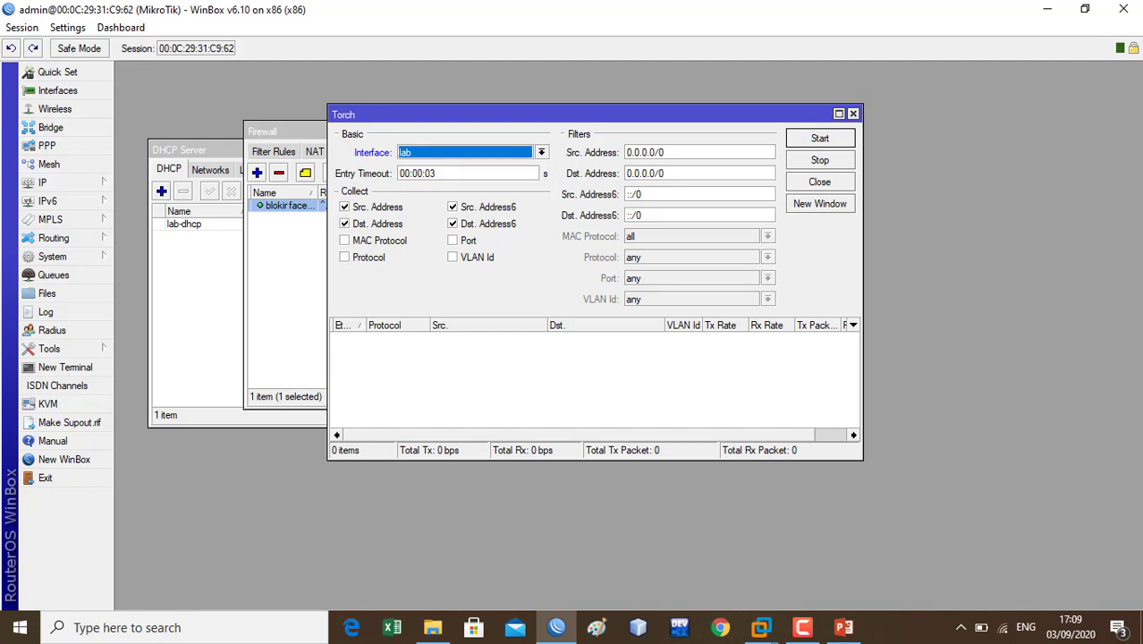
Step: Exclude Src. Address6 and Dst. Address6 from the Torch collection, include Port and Protocol, and start the capture
left_click(452, 206)
left_click(453, 224)
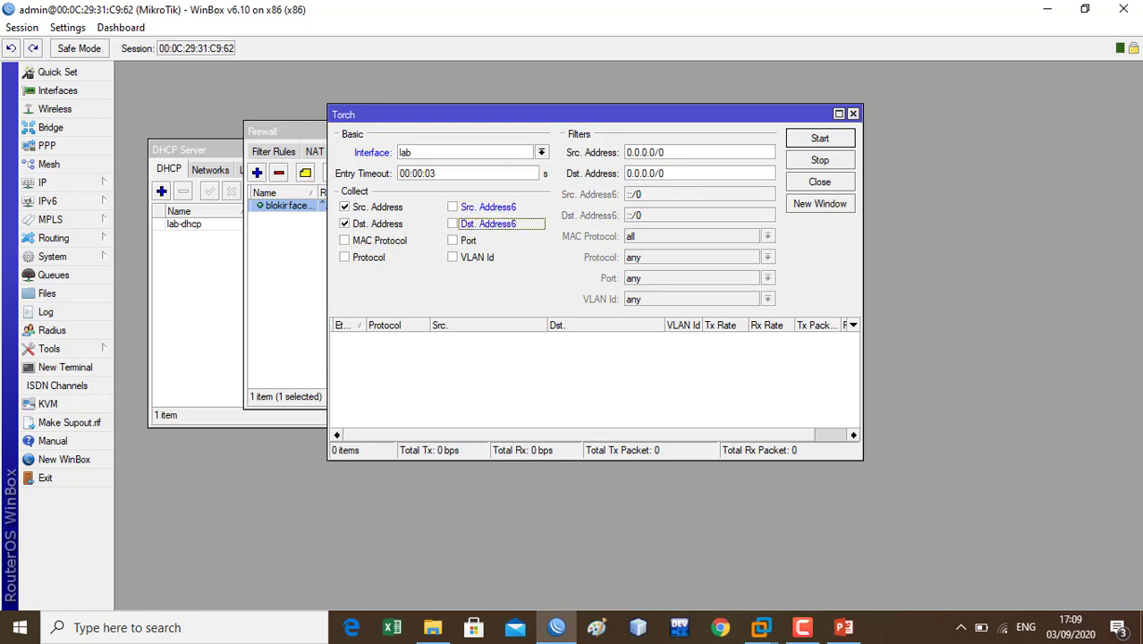
left_click(453, 241)
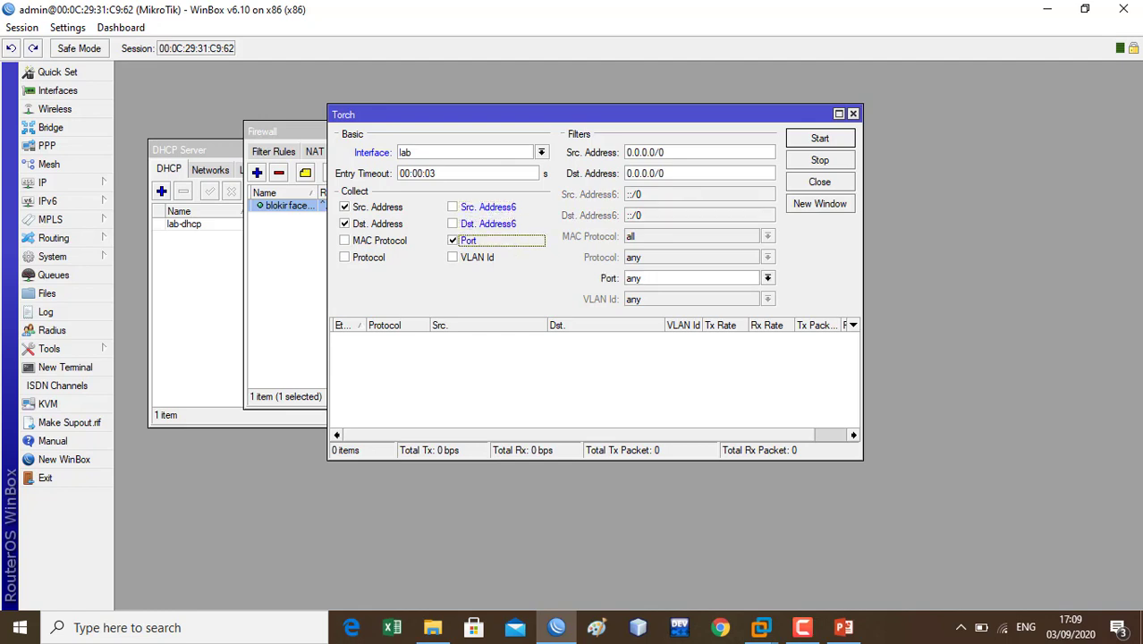
left_click(344, 258)
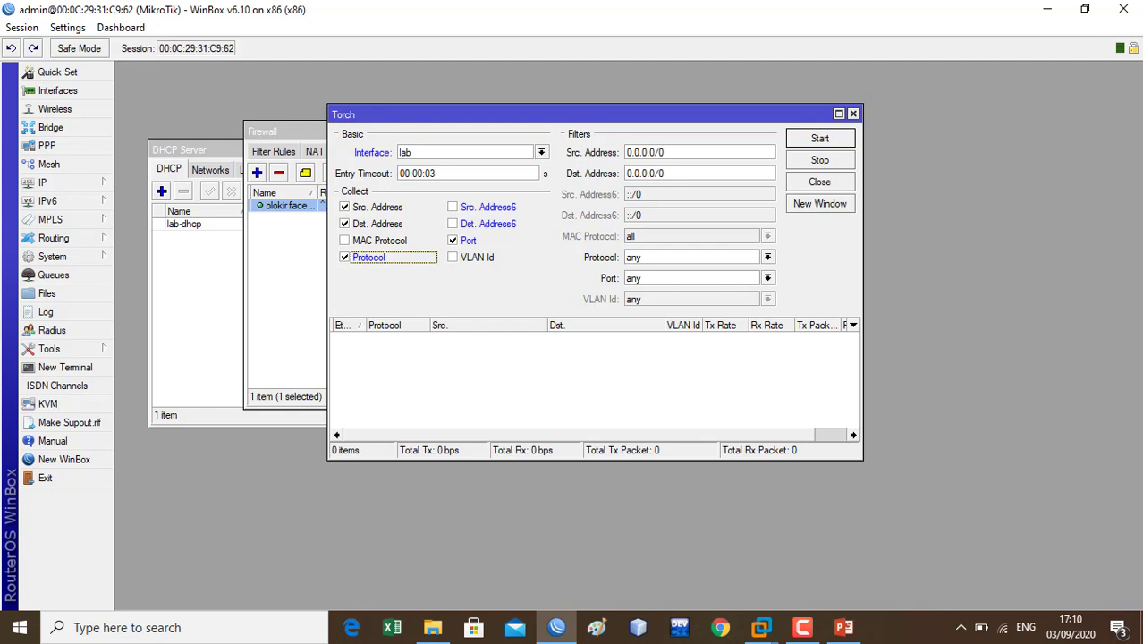
left_click(820, 139)
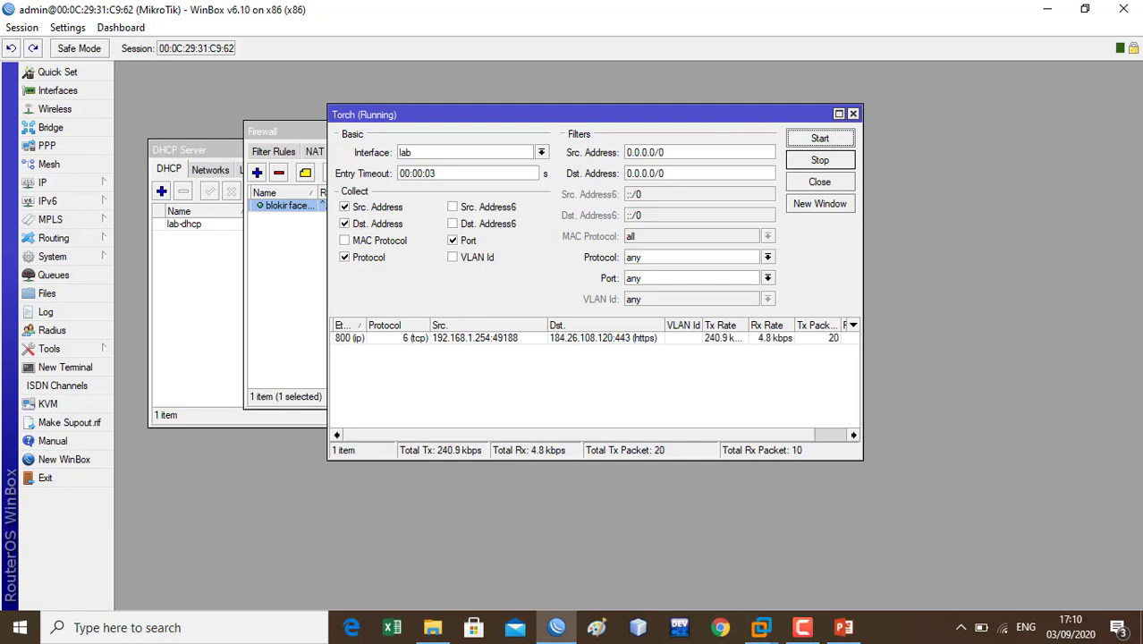
Step: Launch Clash of Clans in the oreo VM and return to the running Torch capture in WinBox
mouse_move(760, 626)
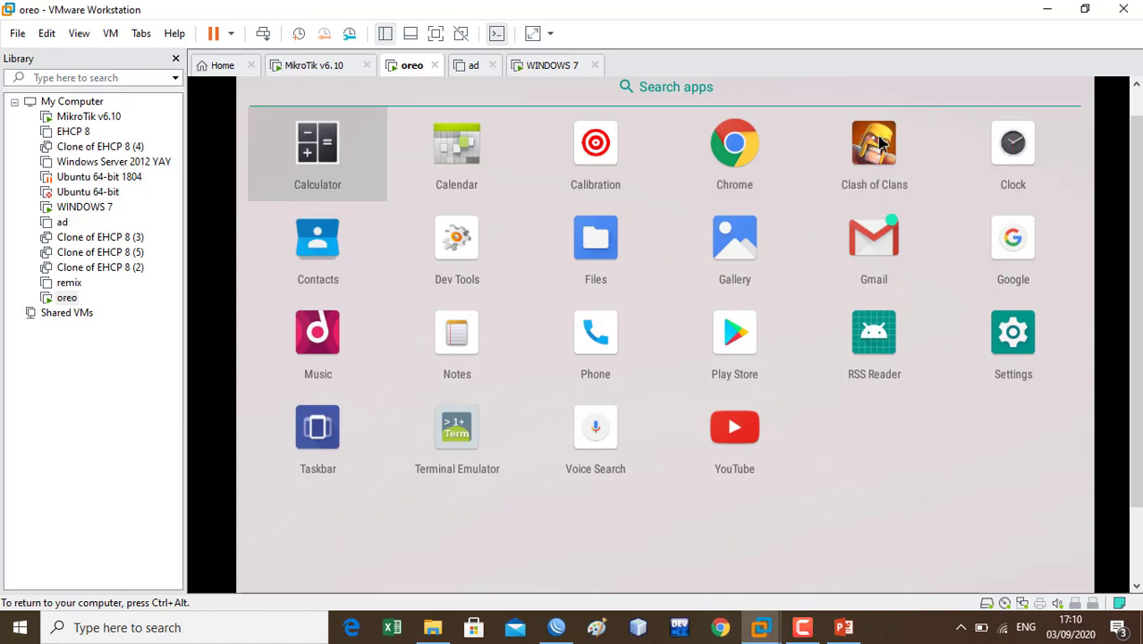
left_click(874, 148)
key("ctrl+alt")
left_click(985, 292)
mouse_move(556, 626)
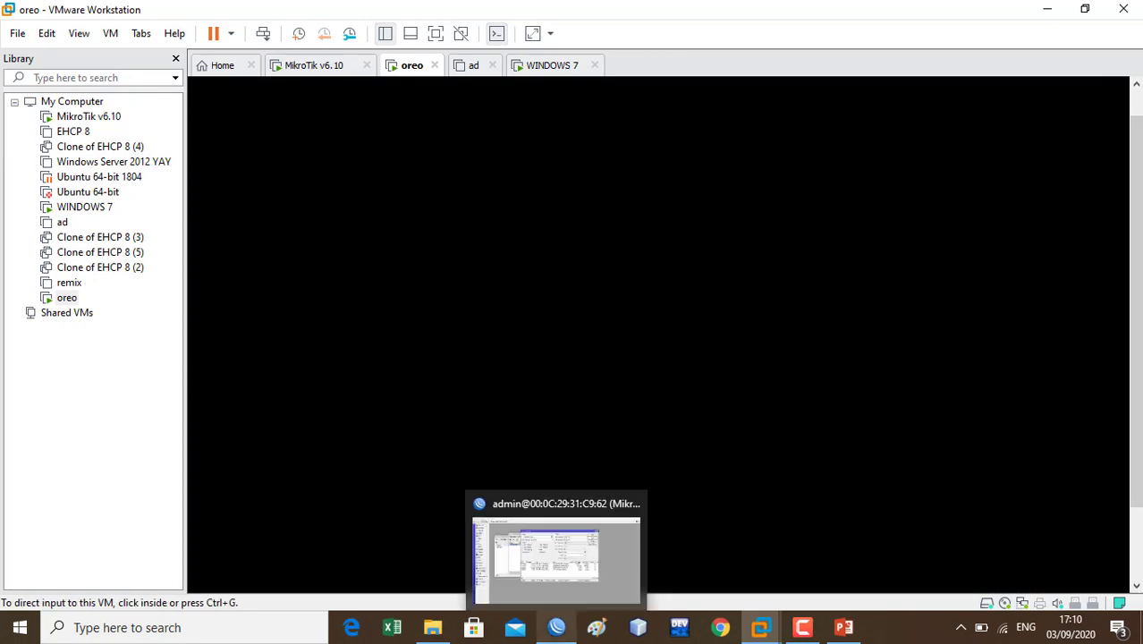
left_click(556, 550)
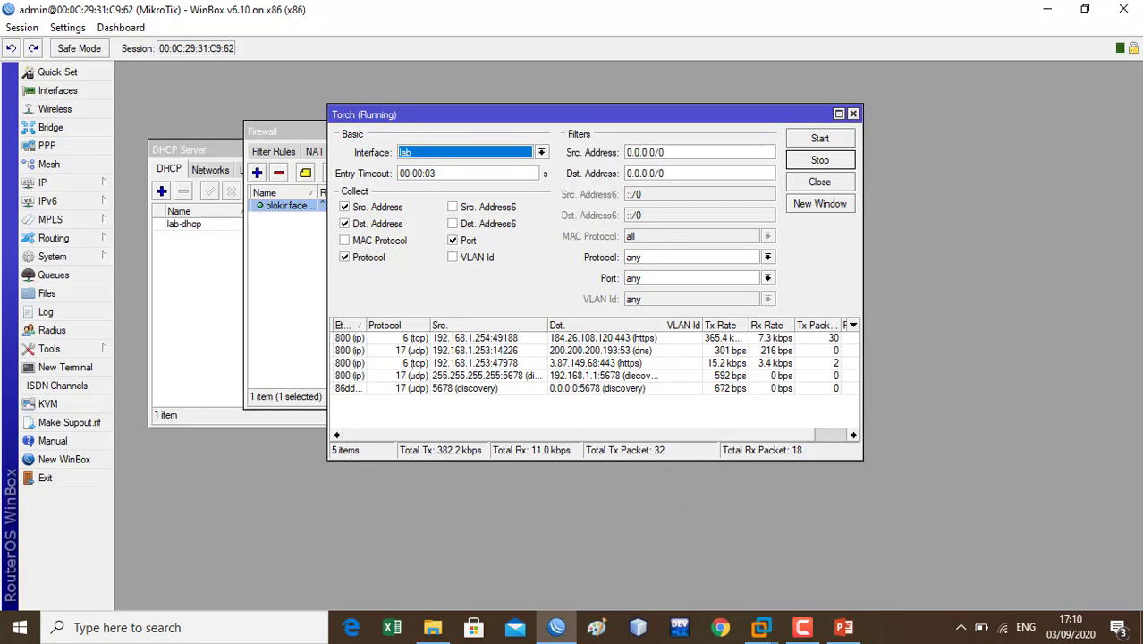
Step: Move the WinBox window beside the game, stop the Torch capture and select the 52.203.209.170:9339 connection
left_click_drag(555, 10, 143, 75)
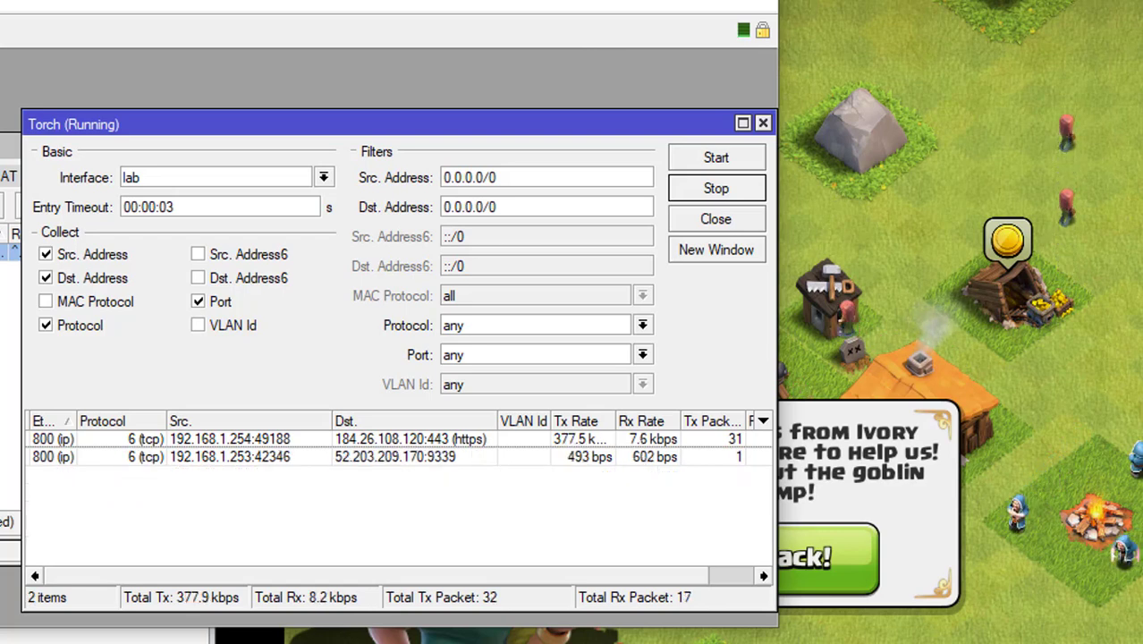
left_click(717, 189)
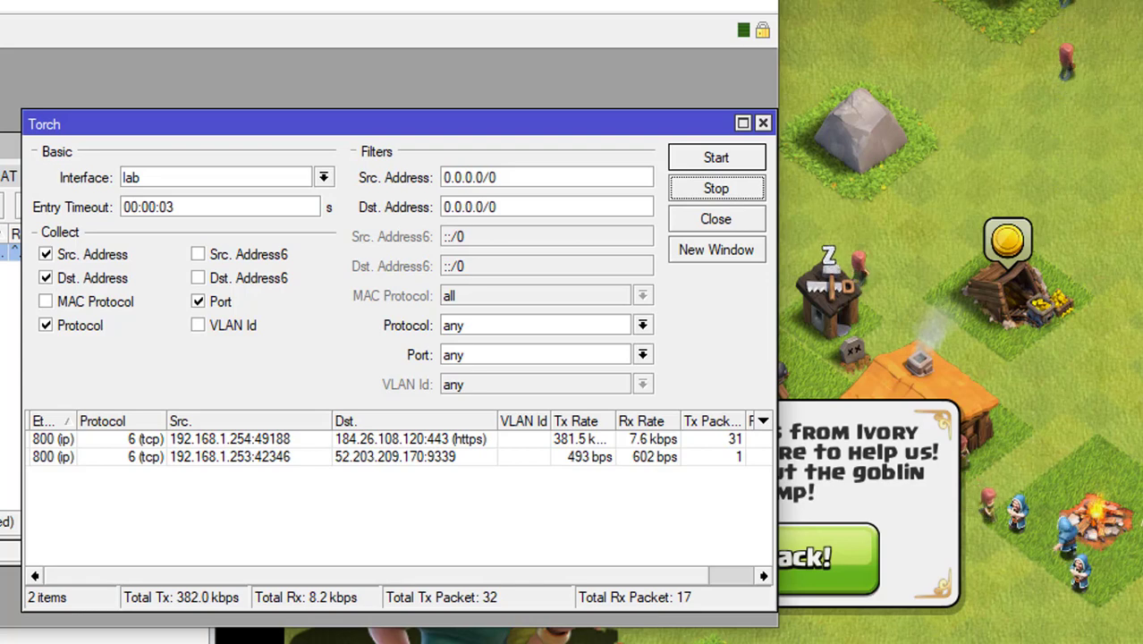
left_click(395, 457)
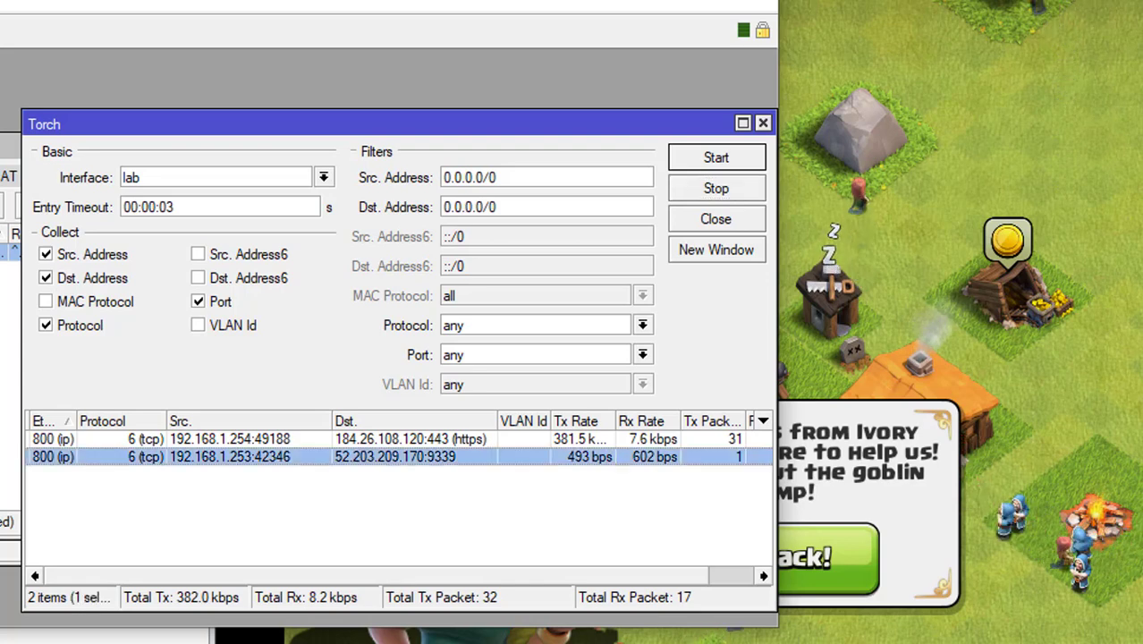
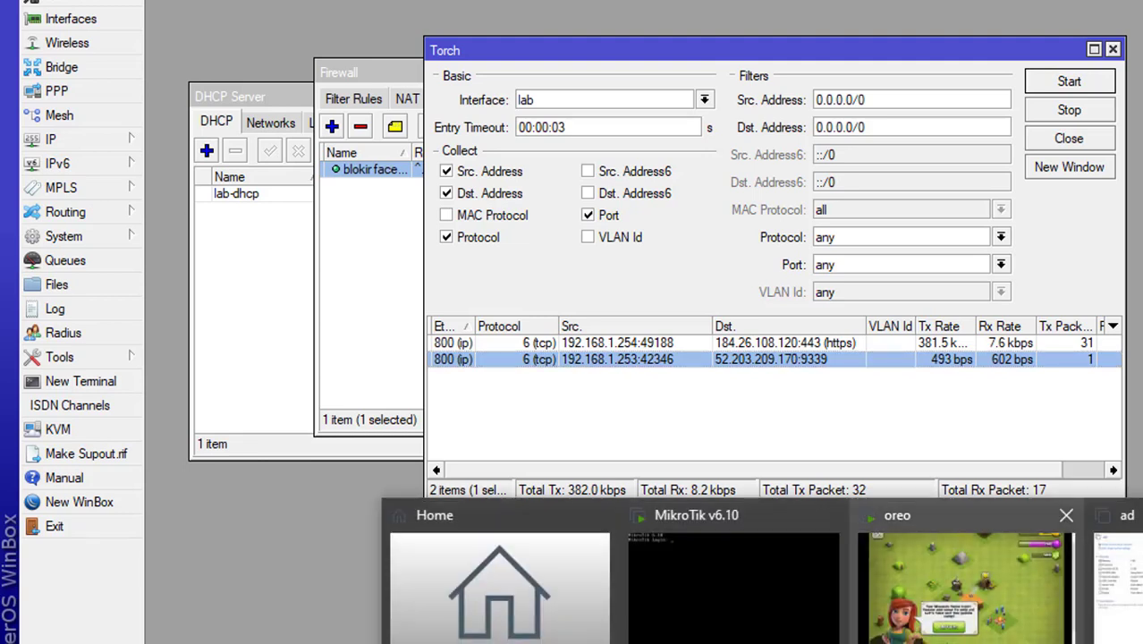
Step: Switch to the oreo VM and deploy troops on empty ground in the Clash of Clans battle
left_click(949, 579)
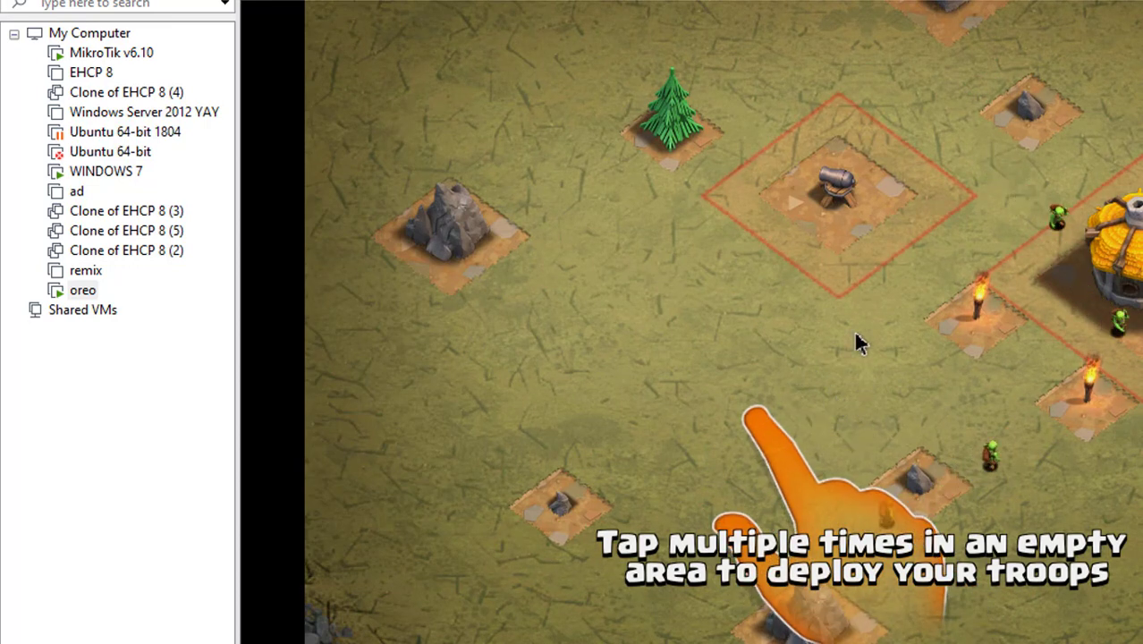
left_click(818, 329)
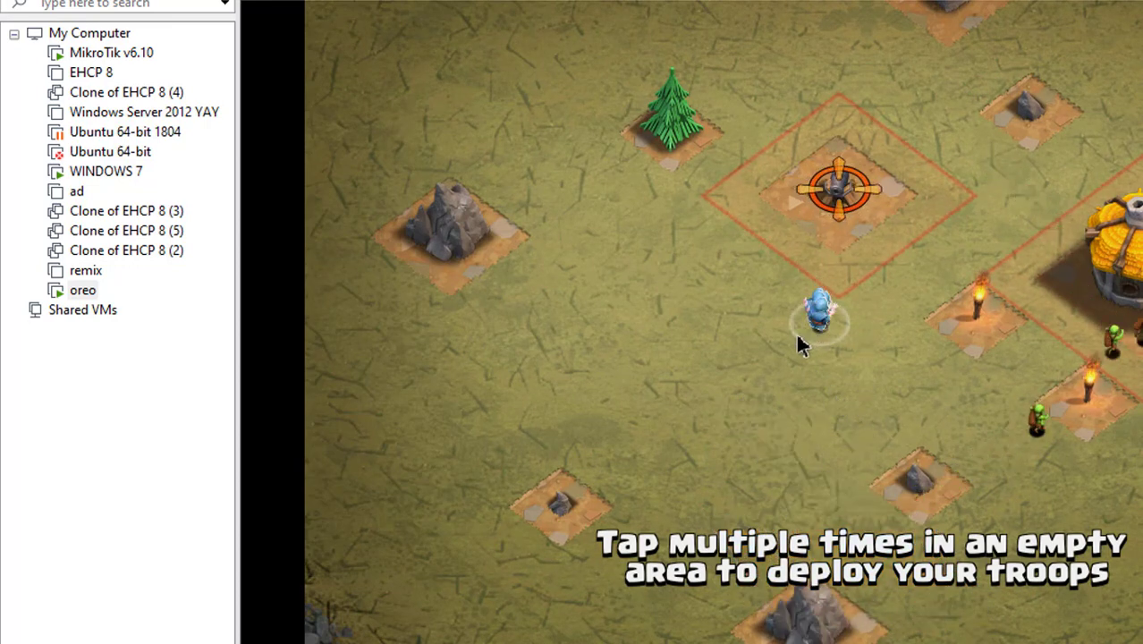
left_click(805, 334)
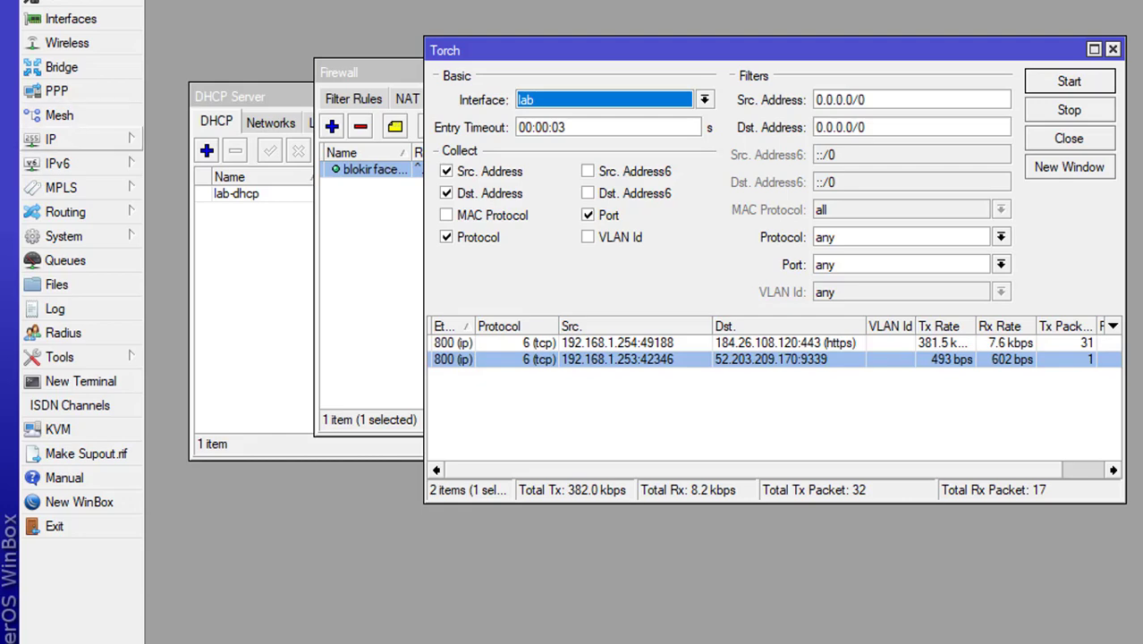
Step: Bring up the IP Firewall window in WinBox and move it clear of the Torch connection list
left_click(63, 140)
left_click(176, 310)
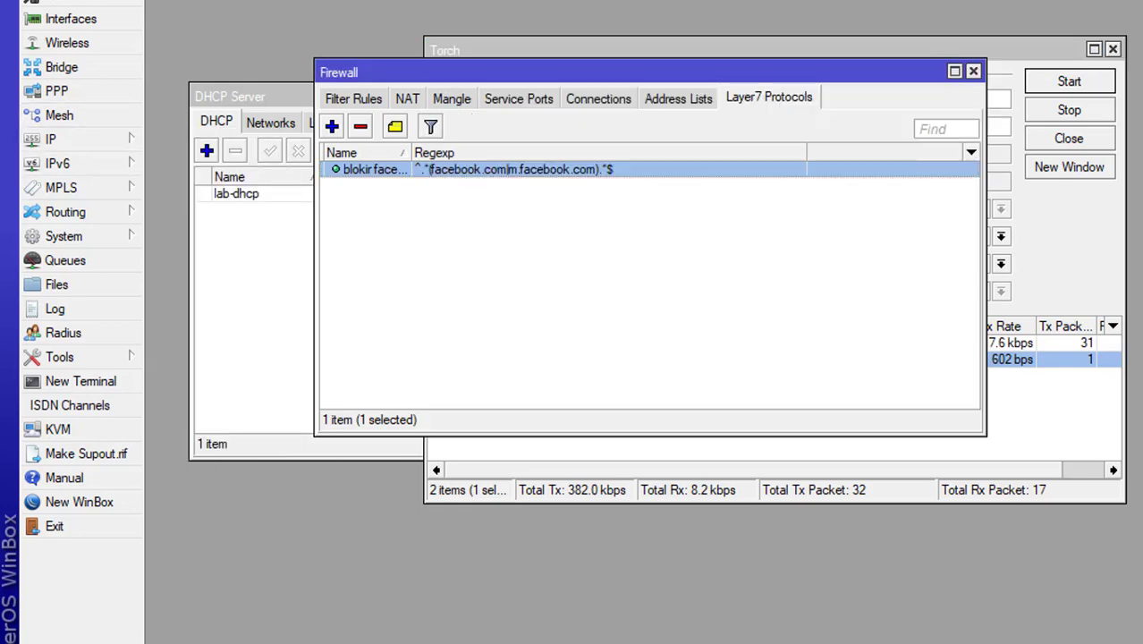
left_click_drag(447, 72, 991, 14)
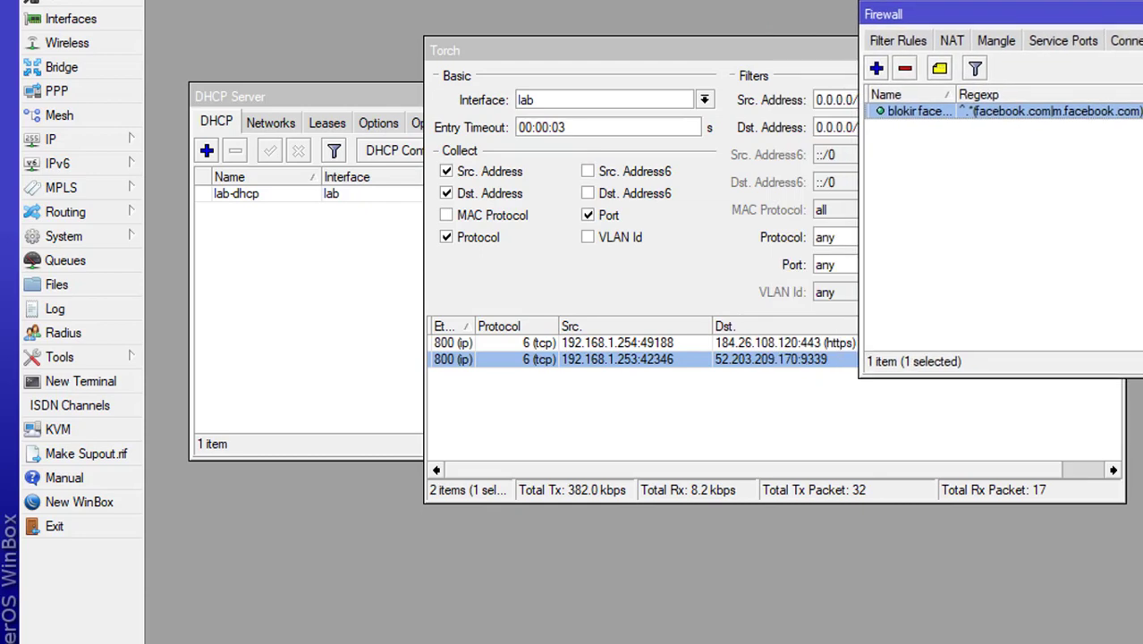
Step: Start a new firewall filter rule in the forward chain and move its window off the Torch results
left_click(877, 68)
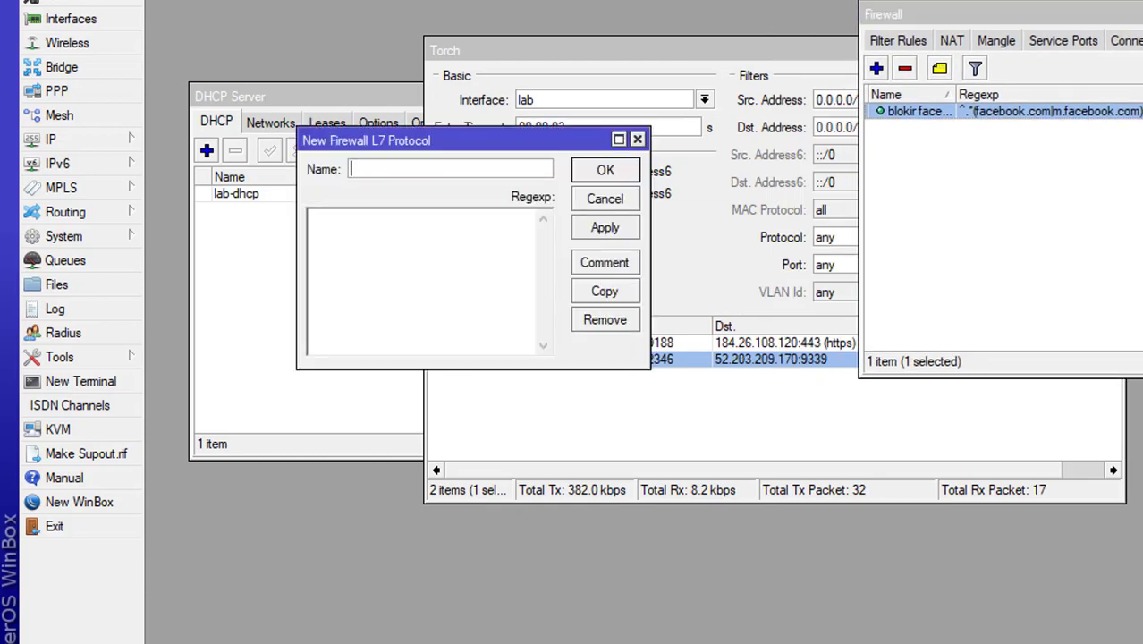
left_click(619, 139)
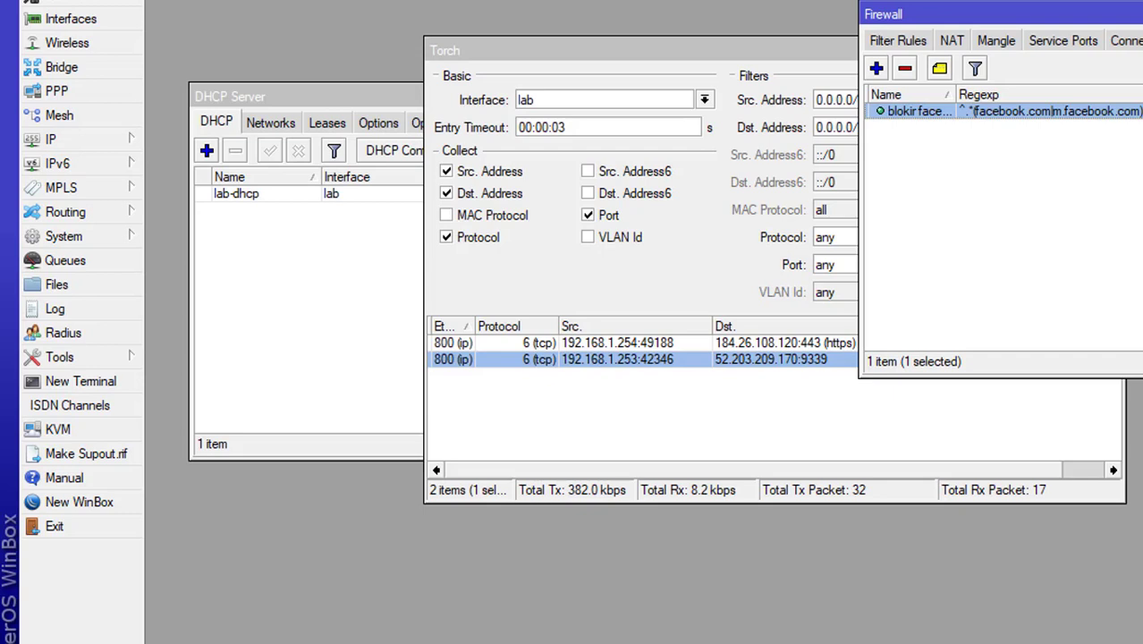
left_click(898, 41)
left_click(877, 68)
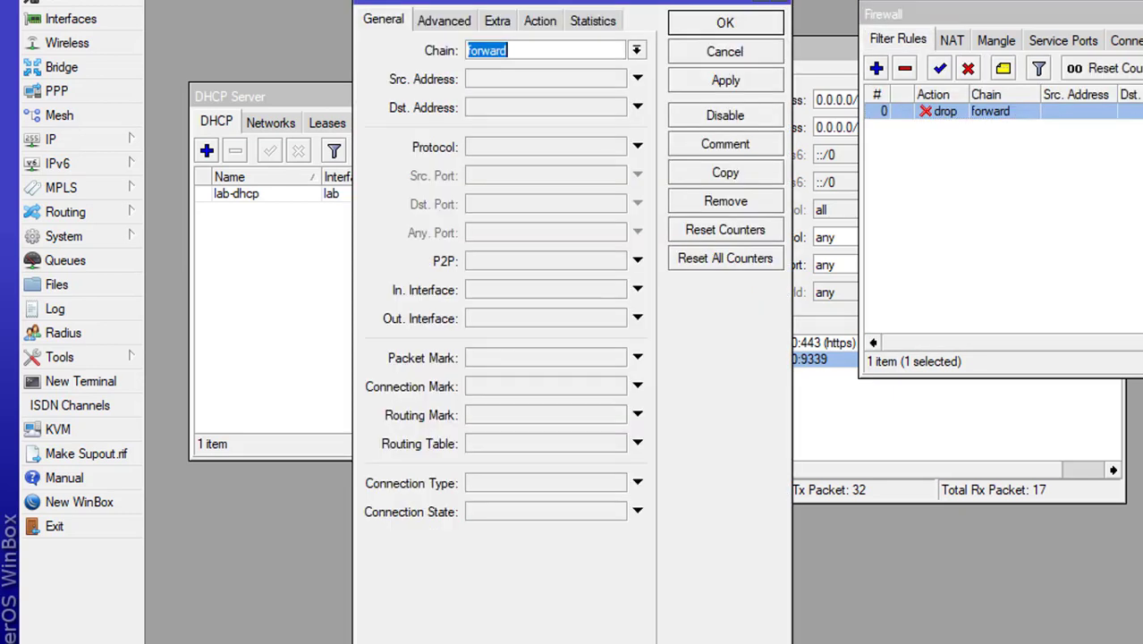
left_click_drag(519, 2, 1054, 1)
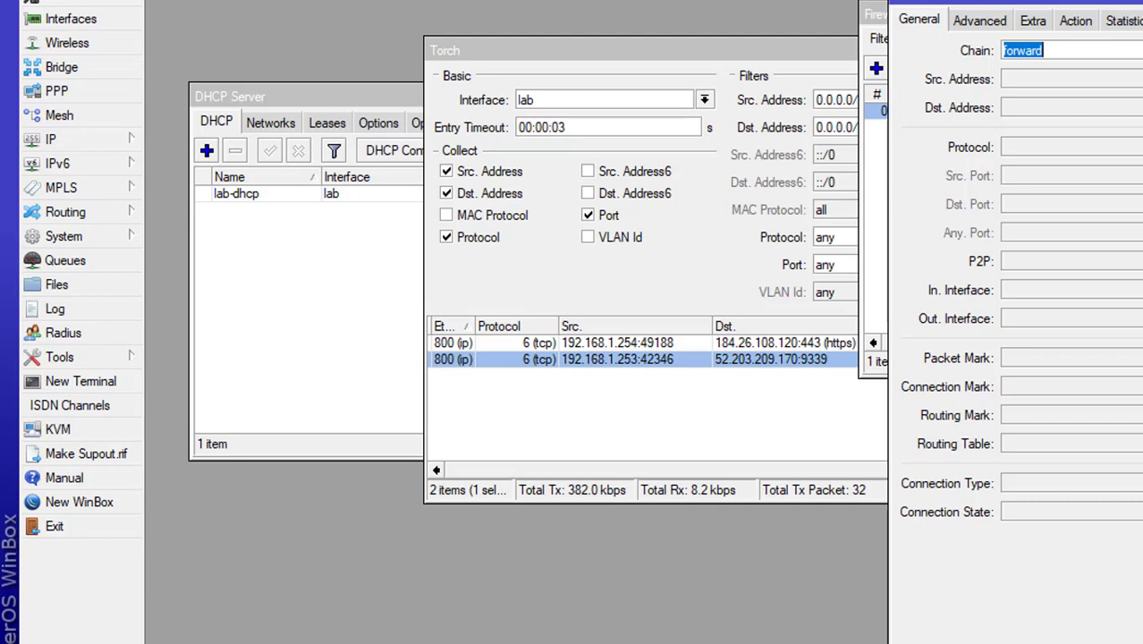
Step: Set the new firewall rule's protocol to tcp
left_click(1140, 147)
left_click(1140, 146)
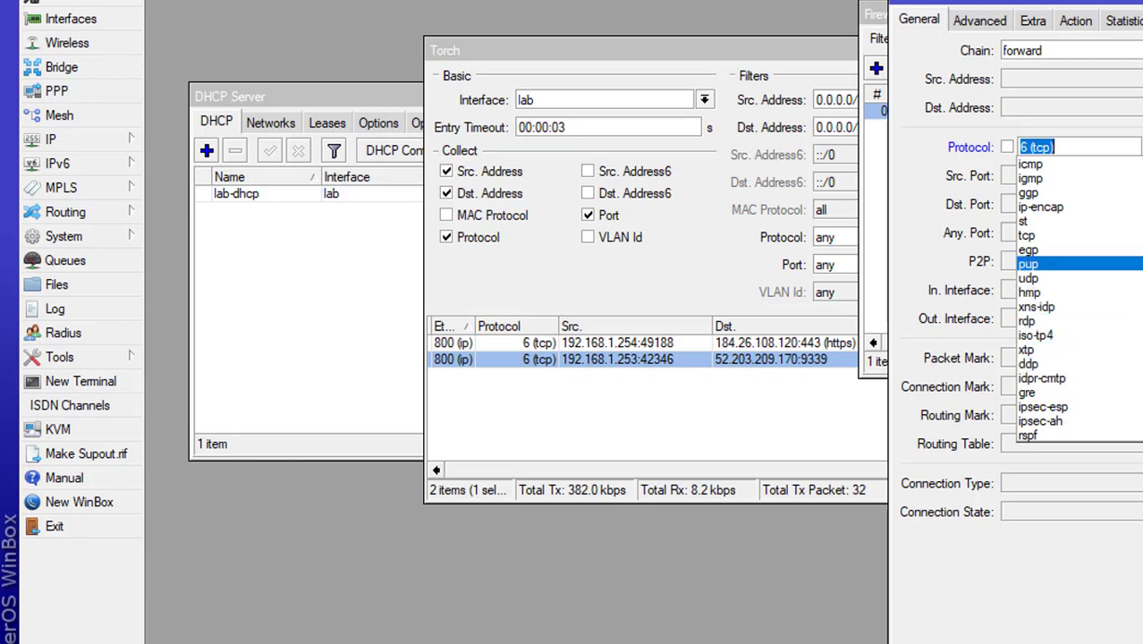
left_click(1131, 235)
left_click(1140, 147)
left_click(1140, 146)
left_click(898, 188)
left_click(899, 188)
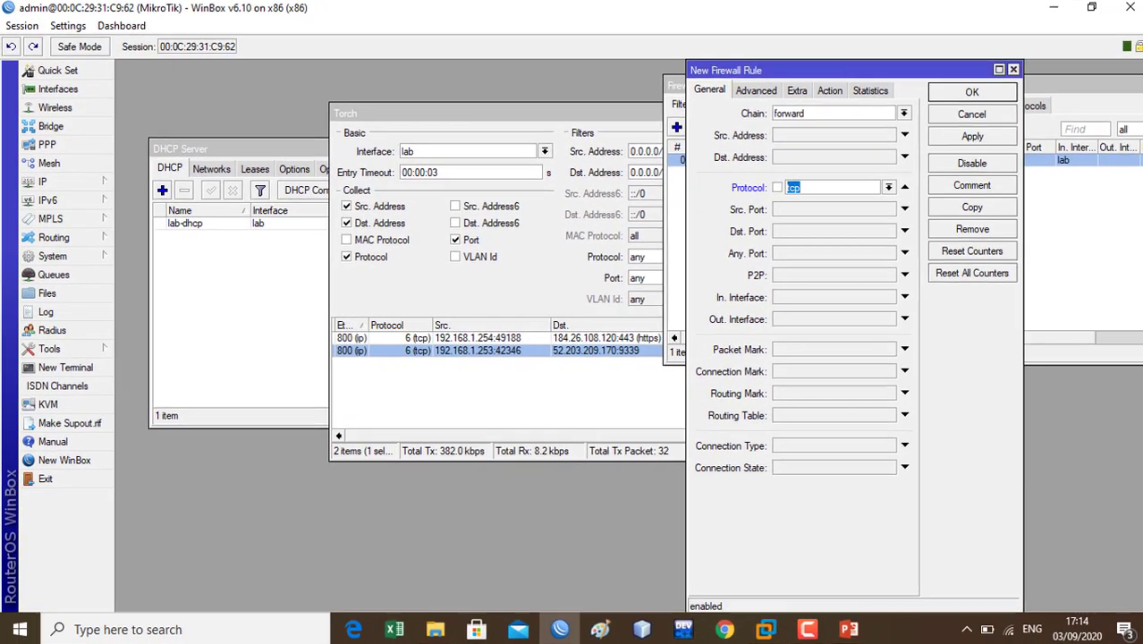
left_click(884, 187)
scroll(858, 235, "down", 2)
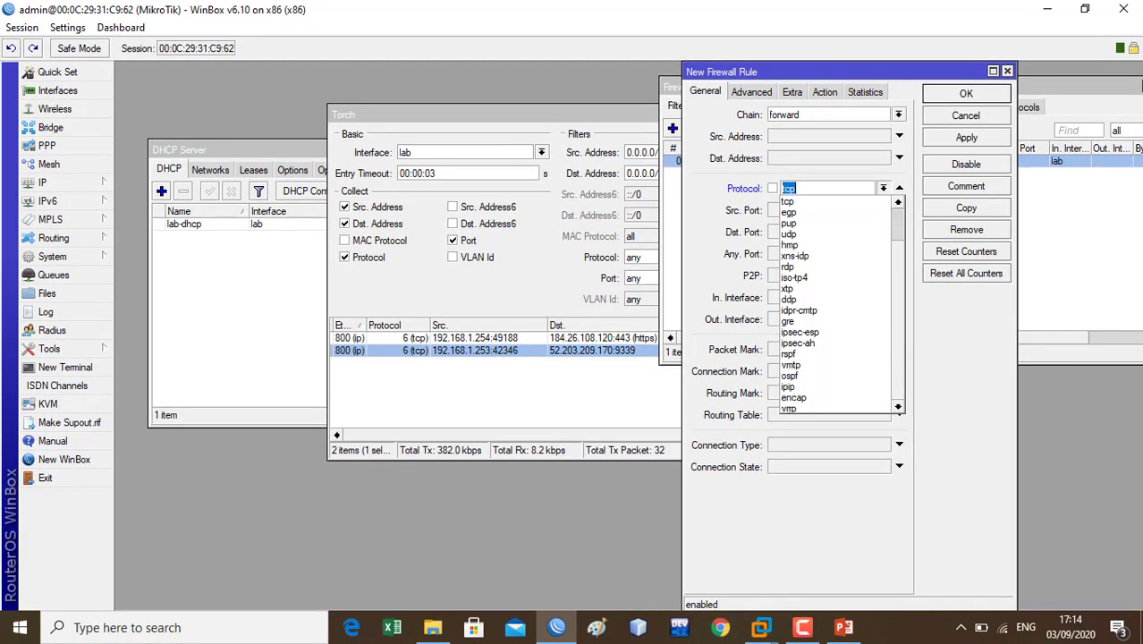
scroll(858, 234, "up", 2)
left_click(884, 188)
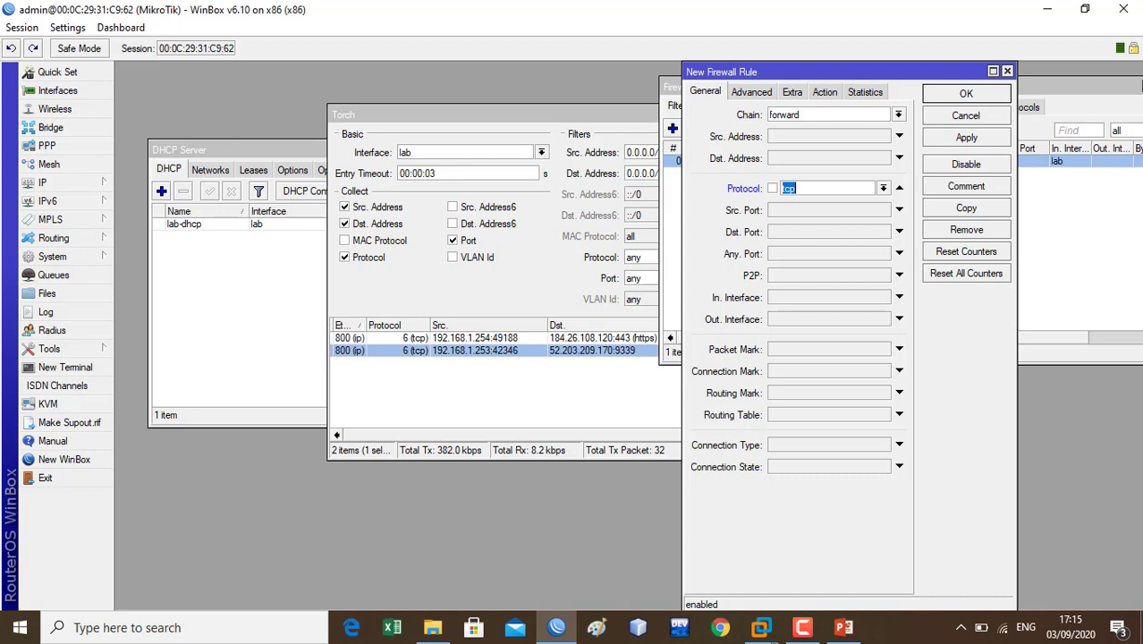
Step: Set the new firewall rule's destination port to 9339
left_click(830, 232)
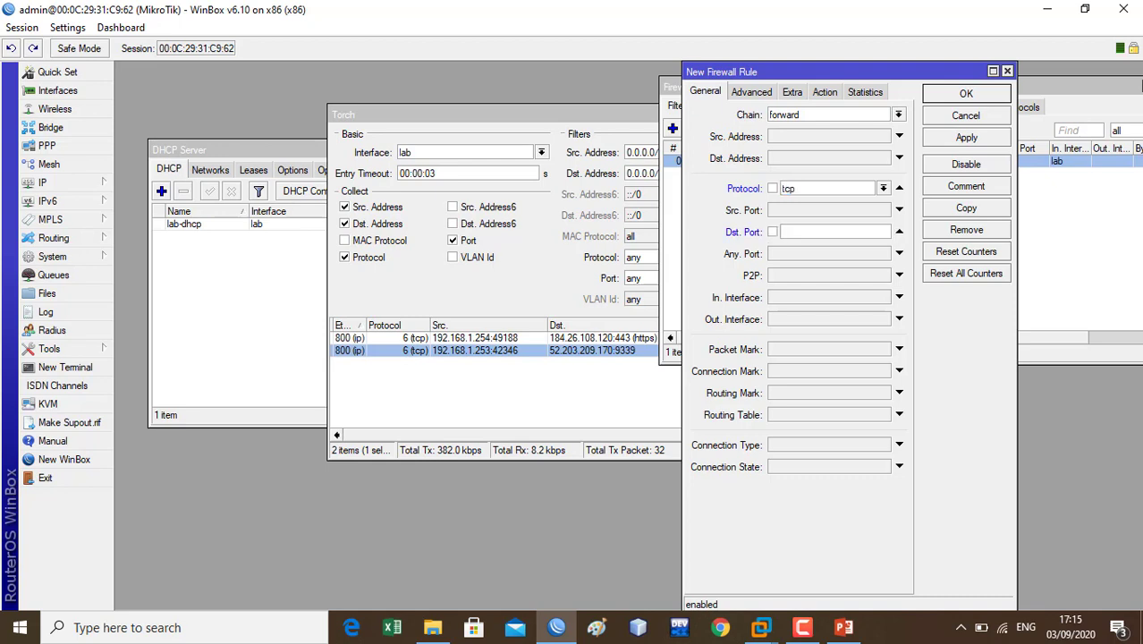
type("9339")
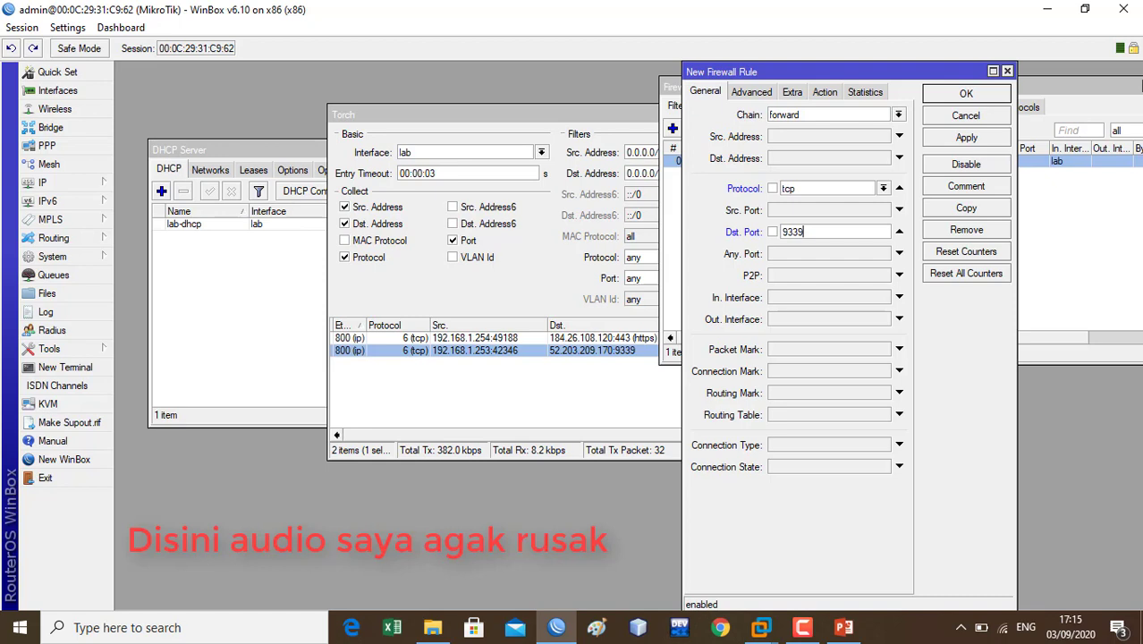
type(",")
key("BackSpace")
Step: Set the new firewall rule's action to drop, then apply and save the rule
left_click(751, 93)
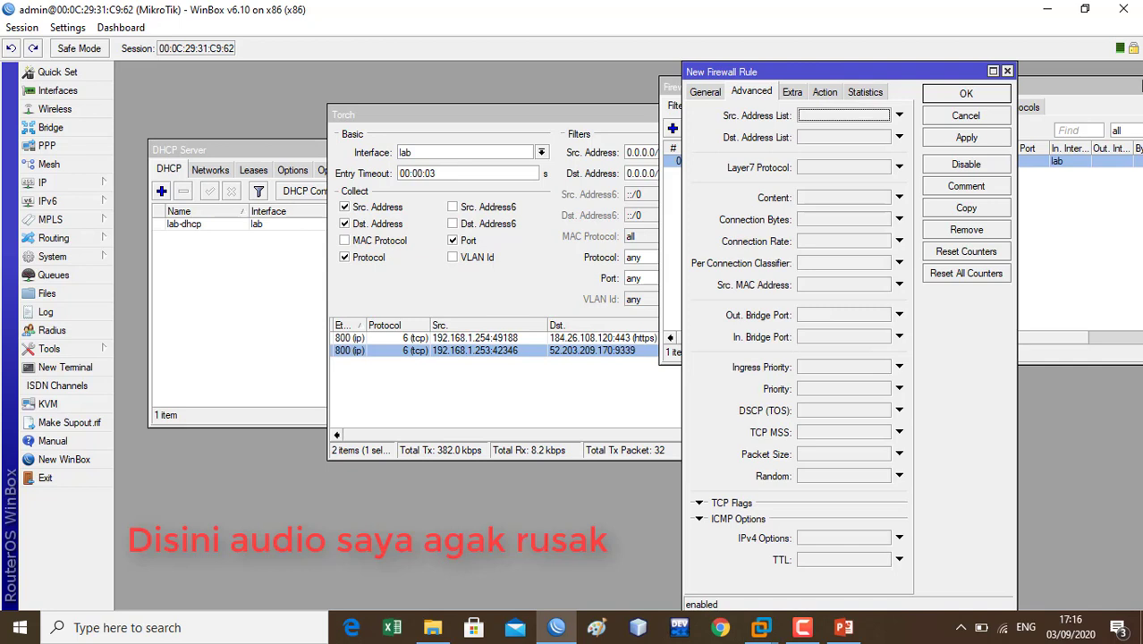
left_click(824, 92)
left_click(898, 114)
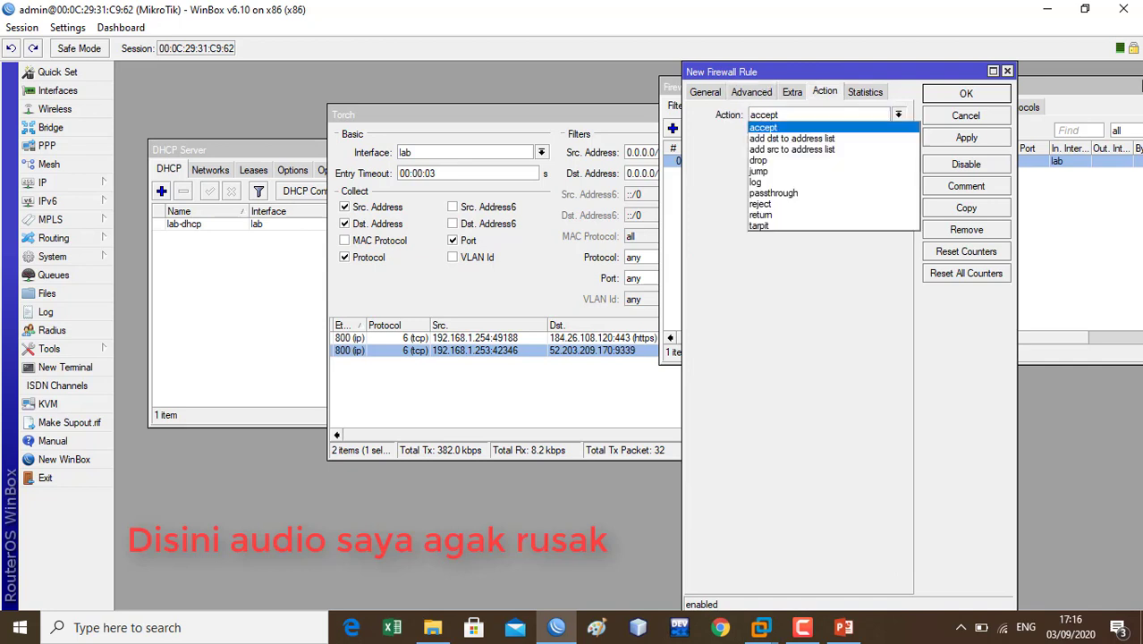
left_click(759, 160)
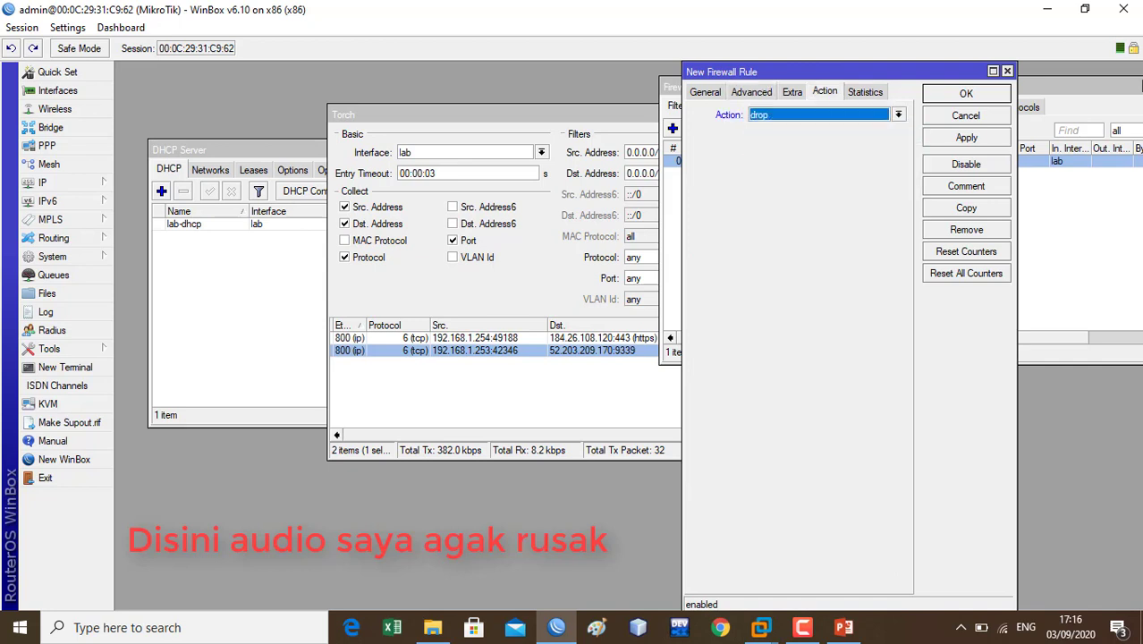
left_click(966, 138)
left_click(966, 93)
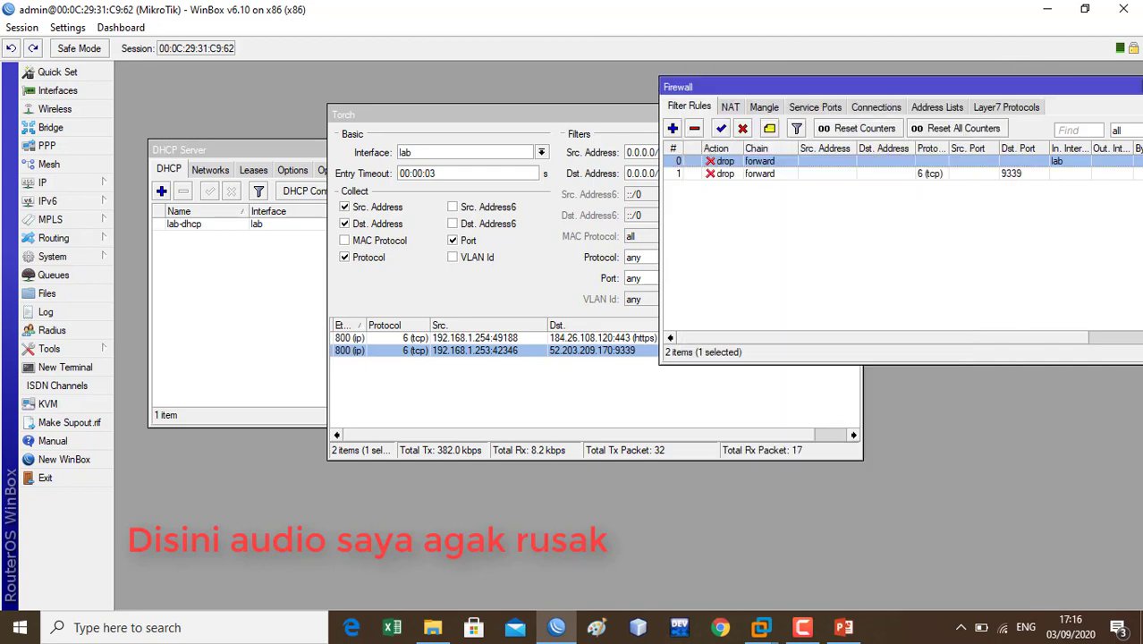
Step: Check the port 9339 rule's byte and packet counters against the Clash of Clans screen in the oreo virtual machine
left_click_drag(715, 87, 377, 87)
left_click_drag(572, 338, 638, 338)
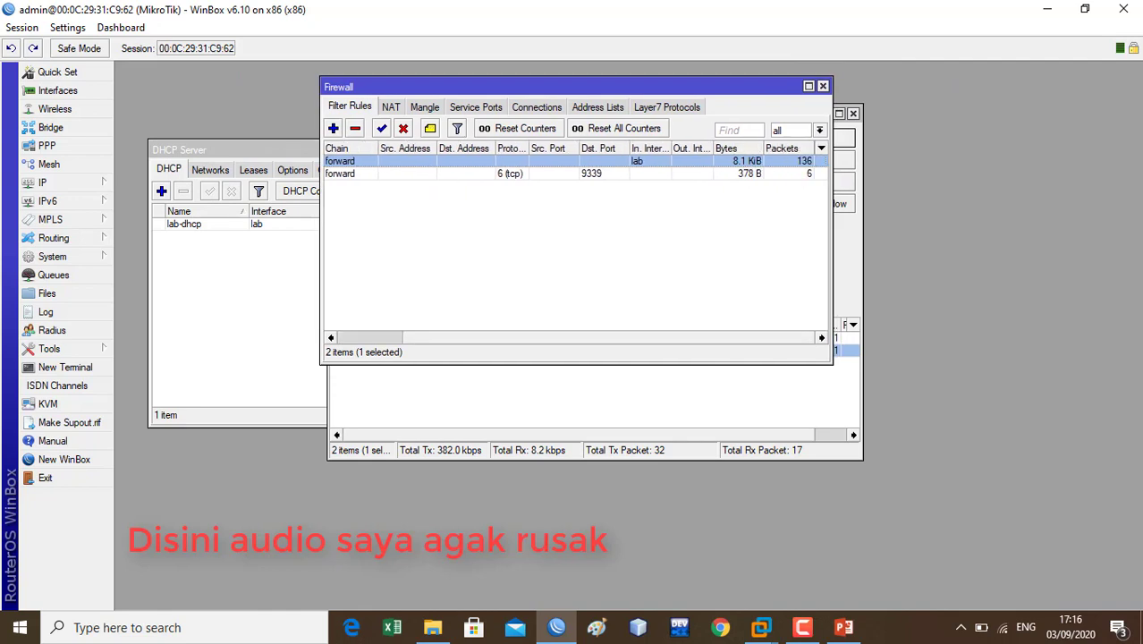
mouse_move(761, 627)
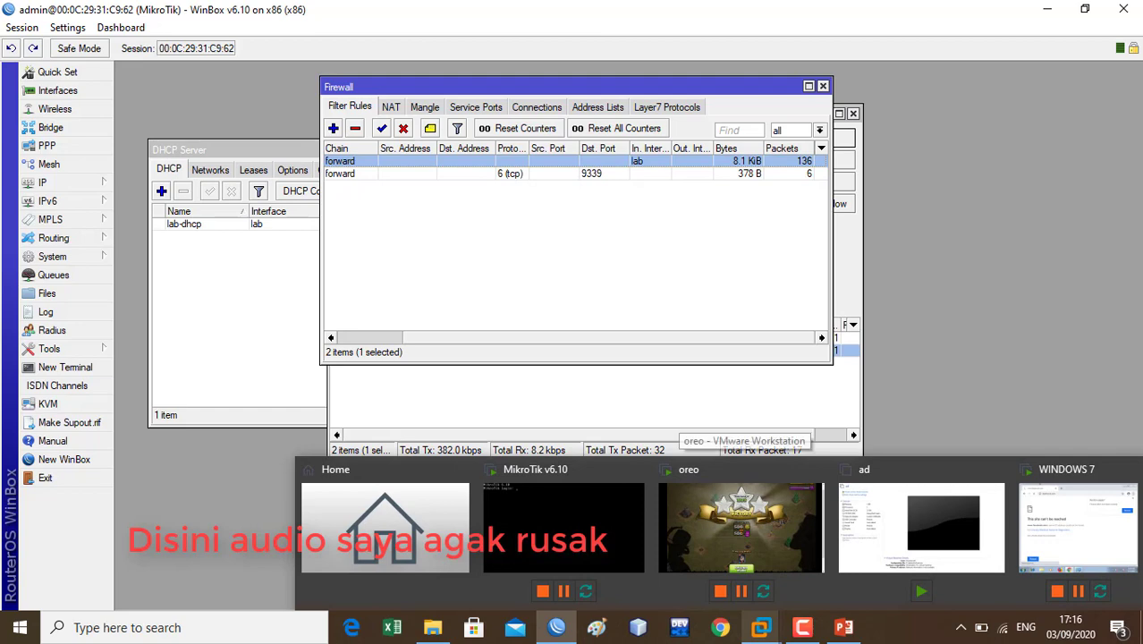
left_click(725, 532)
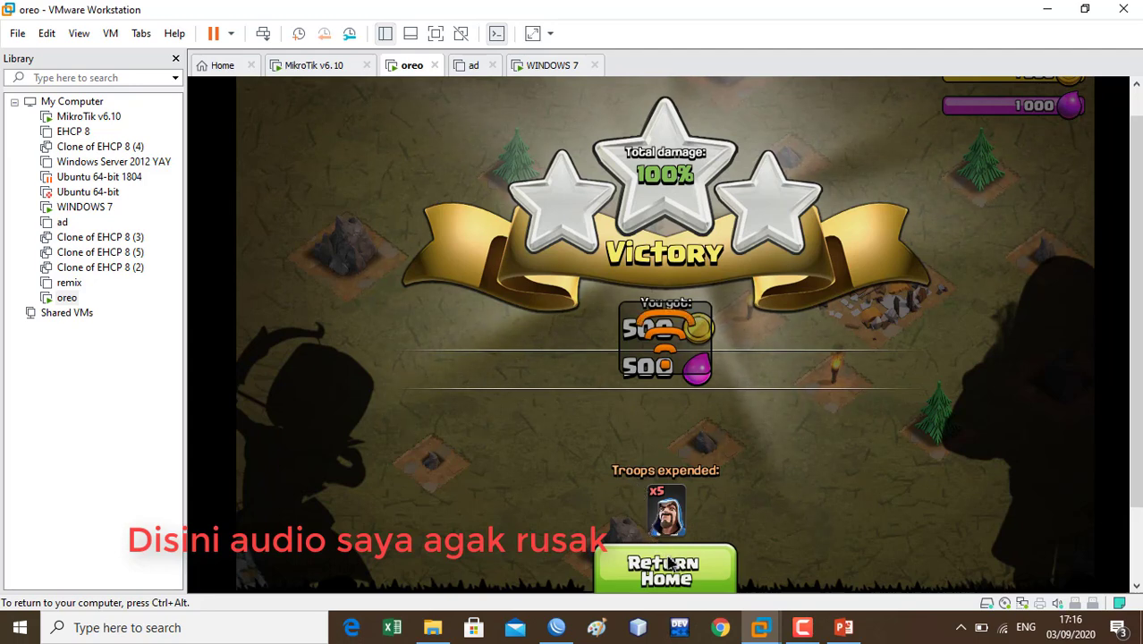
key("ctrl+alt")
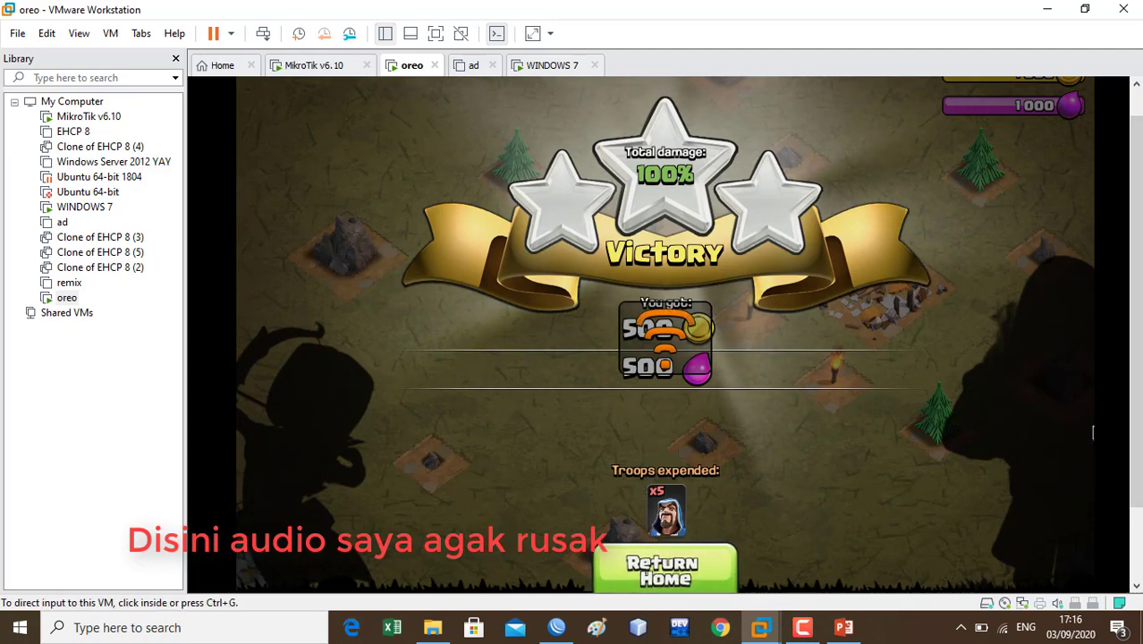
scroll(1091, 433, "down", 1)
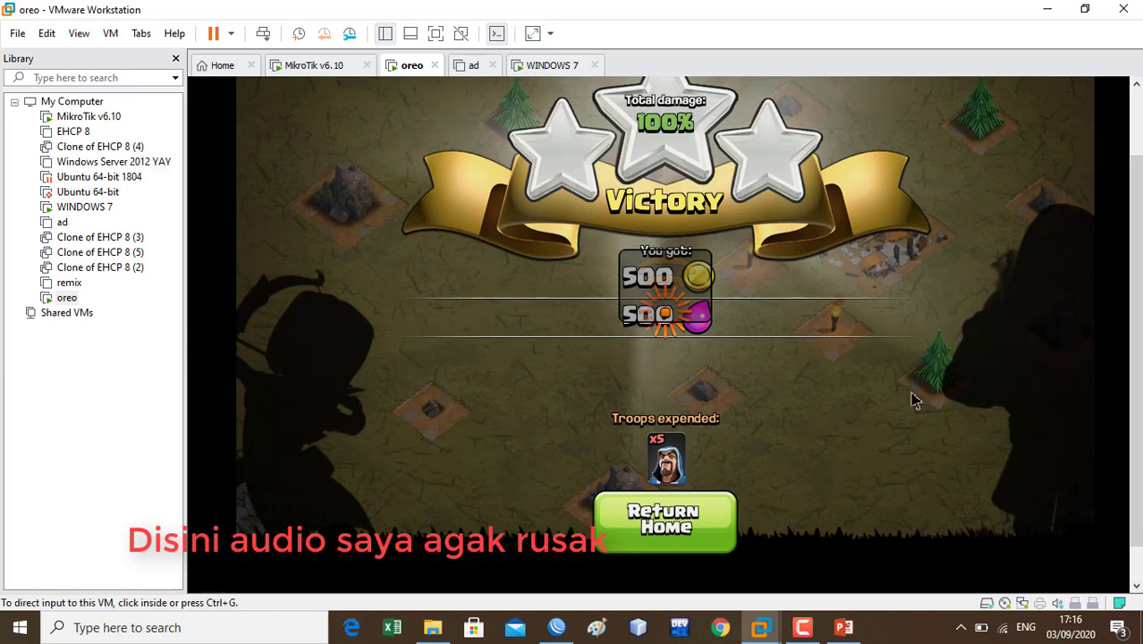
left_click(556, 627)
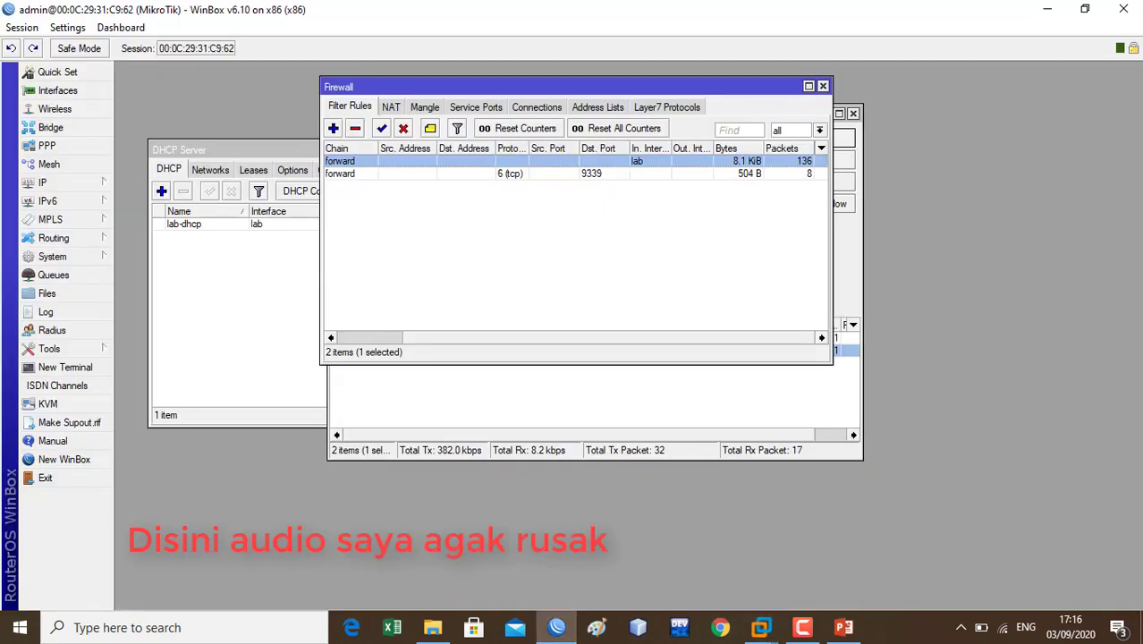
left_click(575, 173)
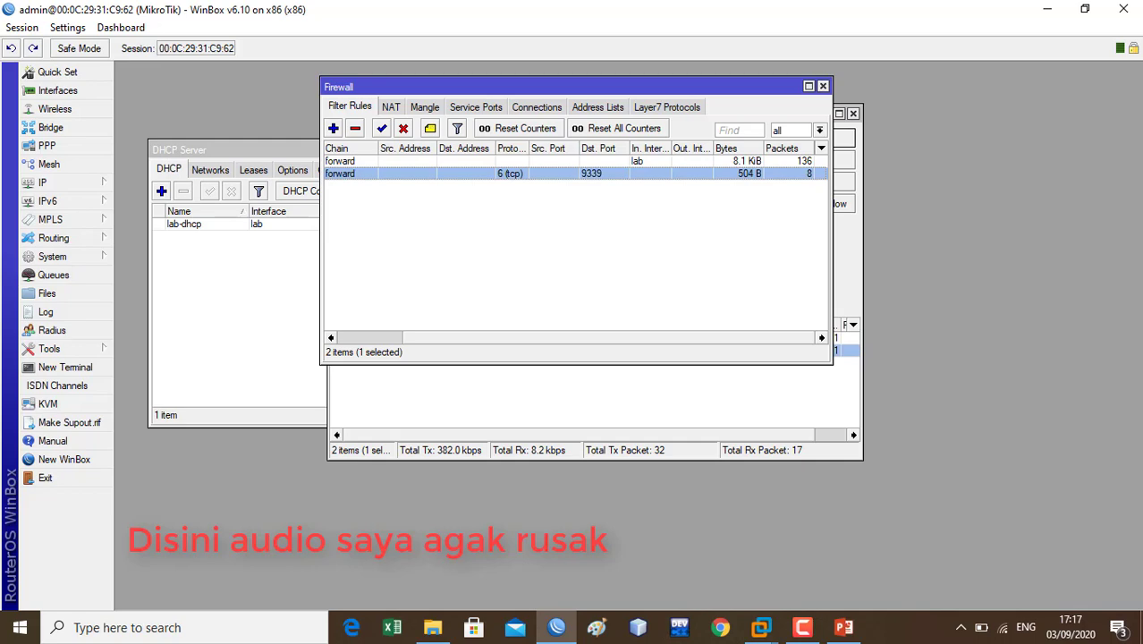
Step: Switch to the oreo virtual machine in VMware Workstation and close Clash of Clans from its recent apps
mouse_move(760, 626)
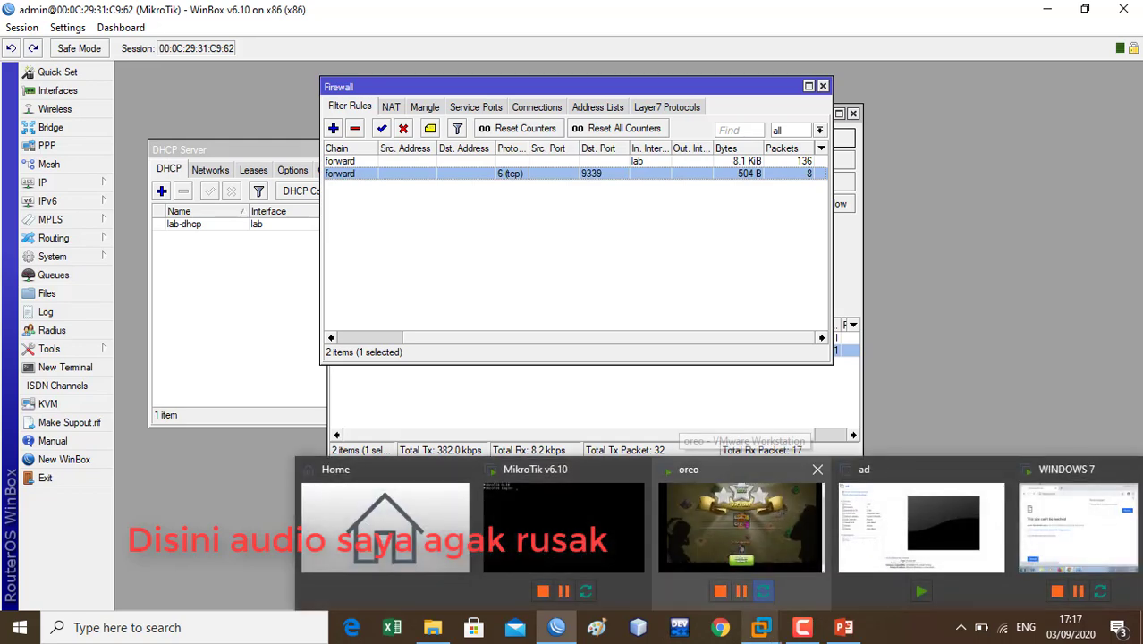
left_click(761, 547)
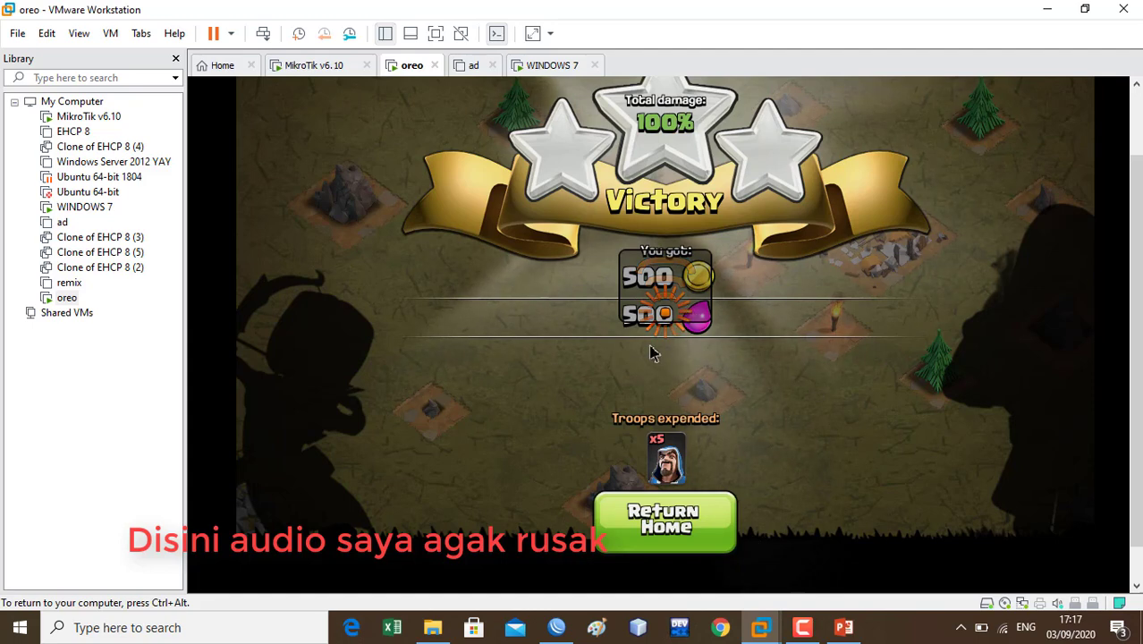
scroll(1093, 305, "down", 1)
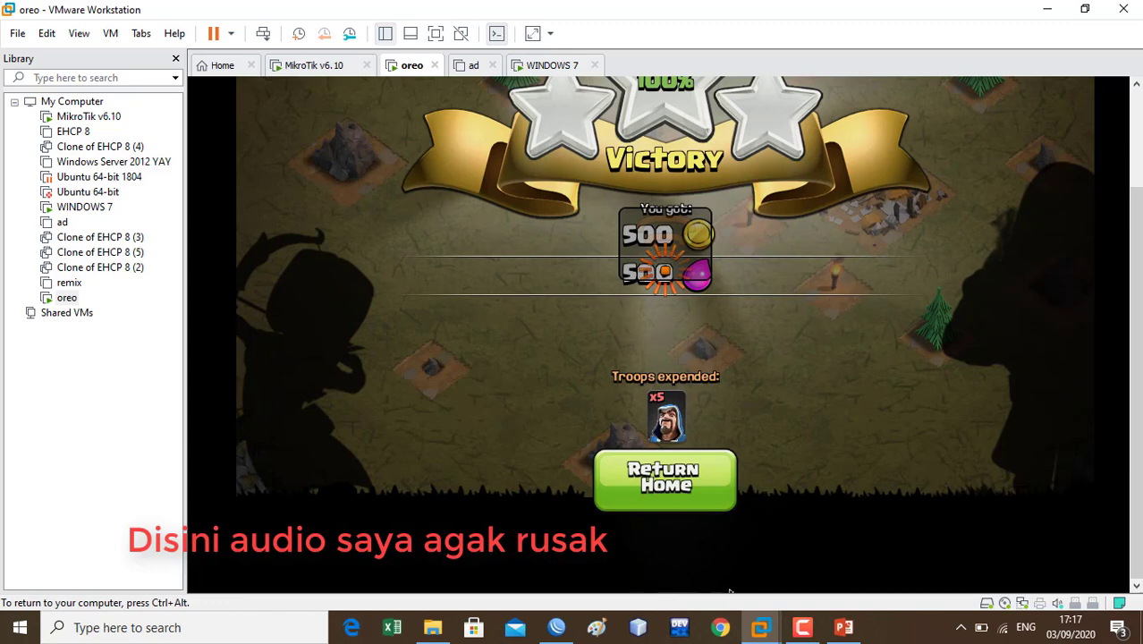
mouse_move(723, 590)
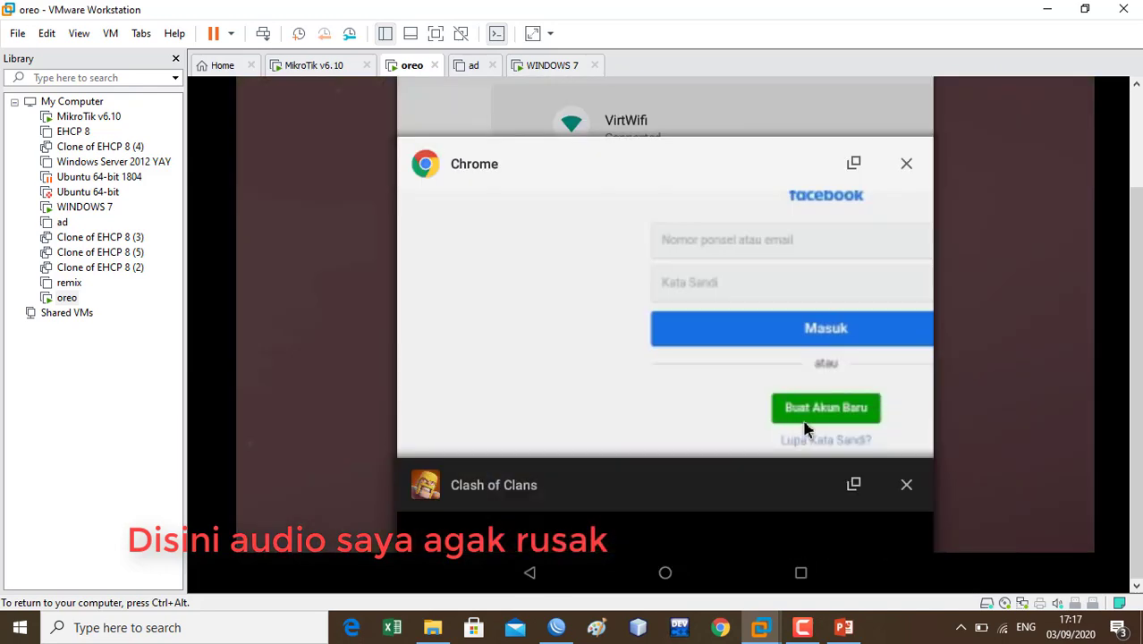
left_click(906, 487)
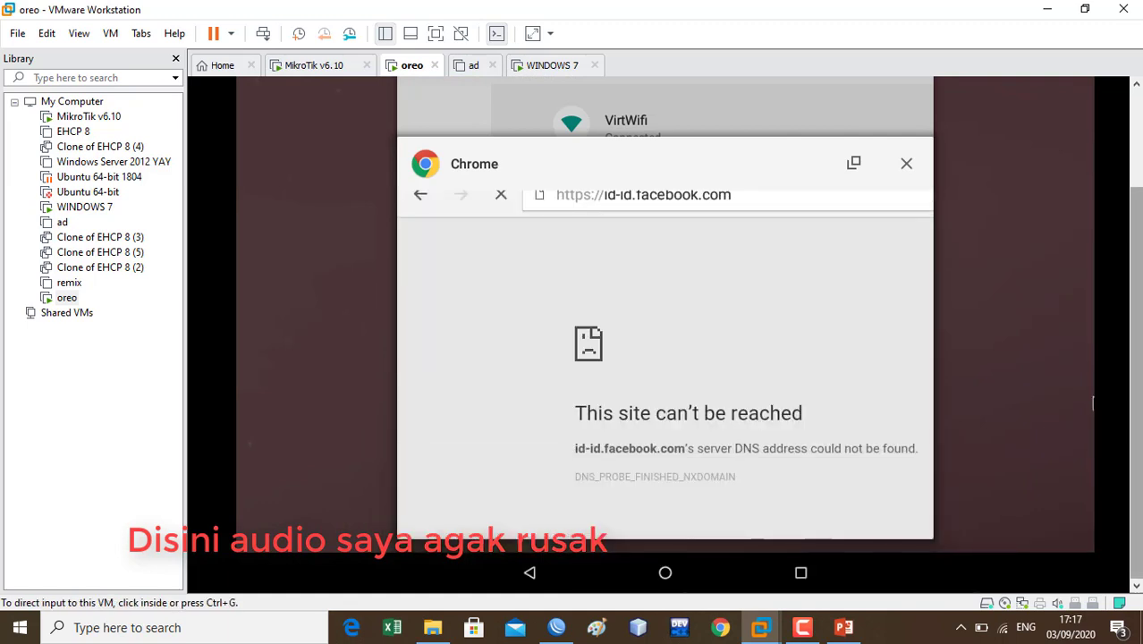
Step: Return to the Android home screen using Launcher3 just once and launch Clash of Clans from the app list
left_click(665, 577)
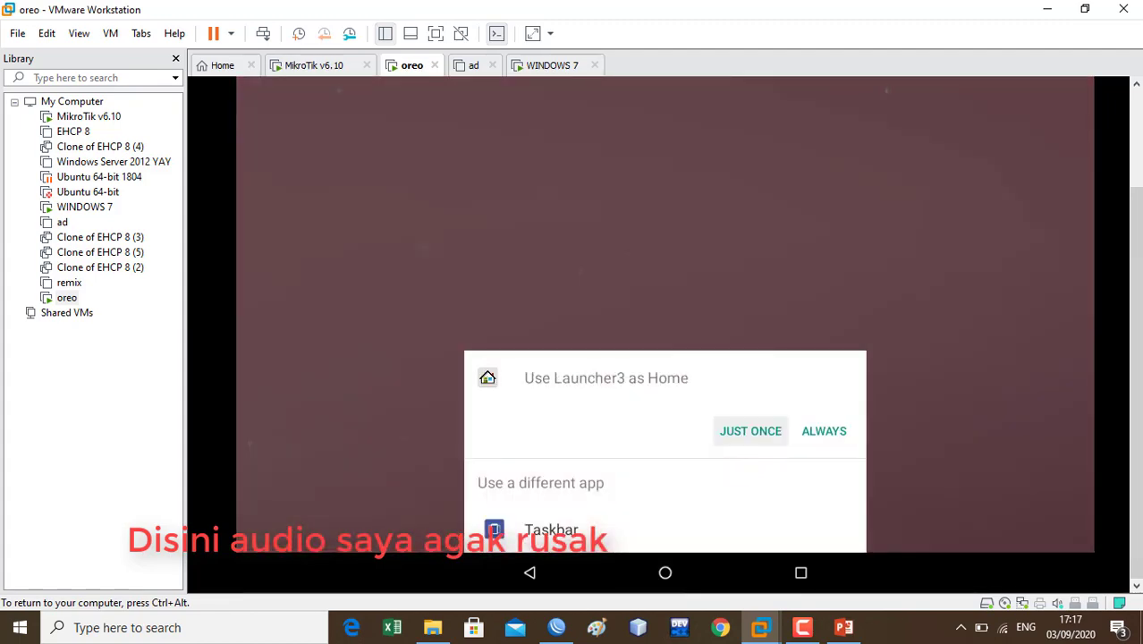
left_click(745, 434)
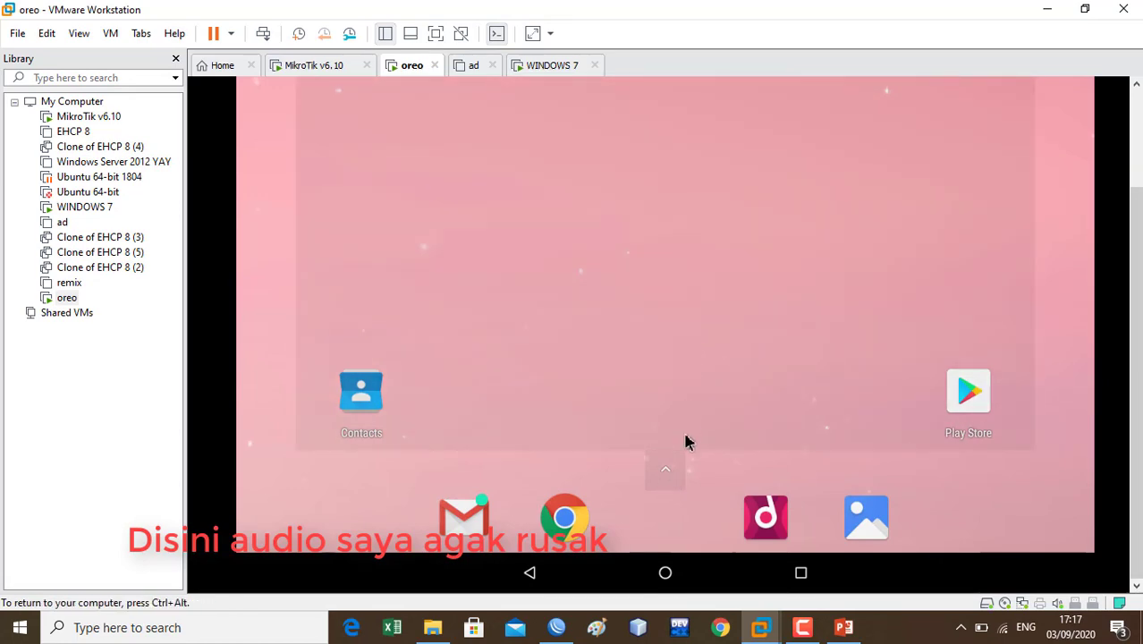
left_click_drag(666, 474, 679, 111)
scroll(684, 110, "down", 2)
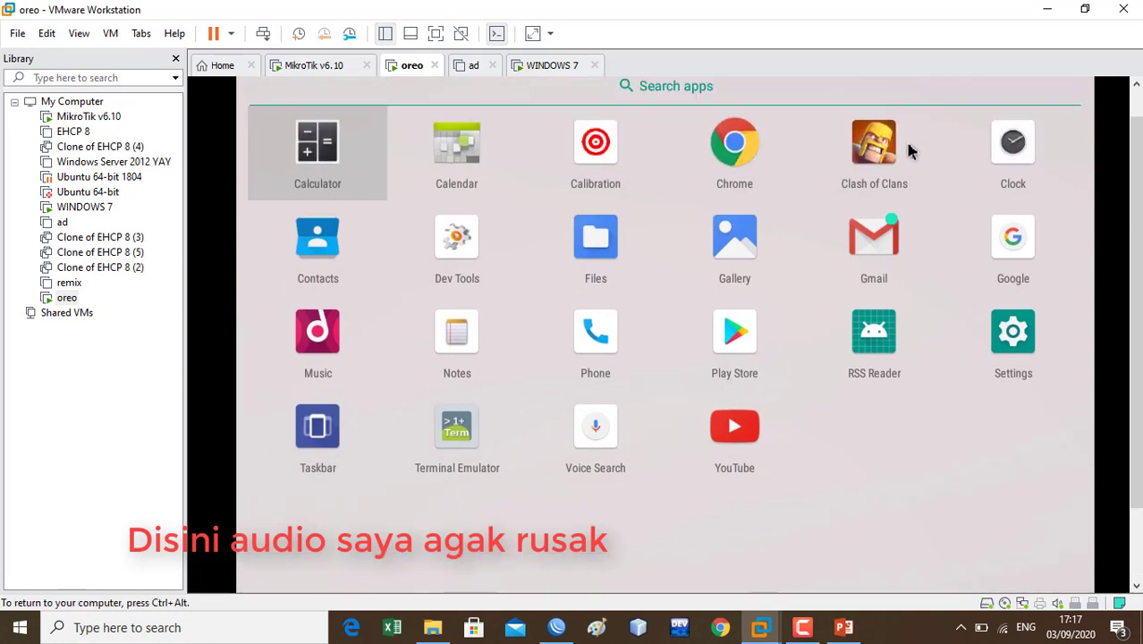
left_click(874, 148)
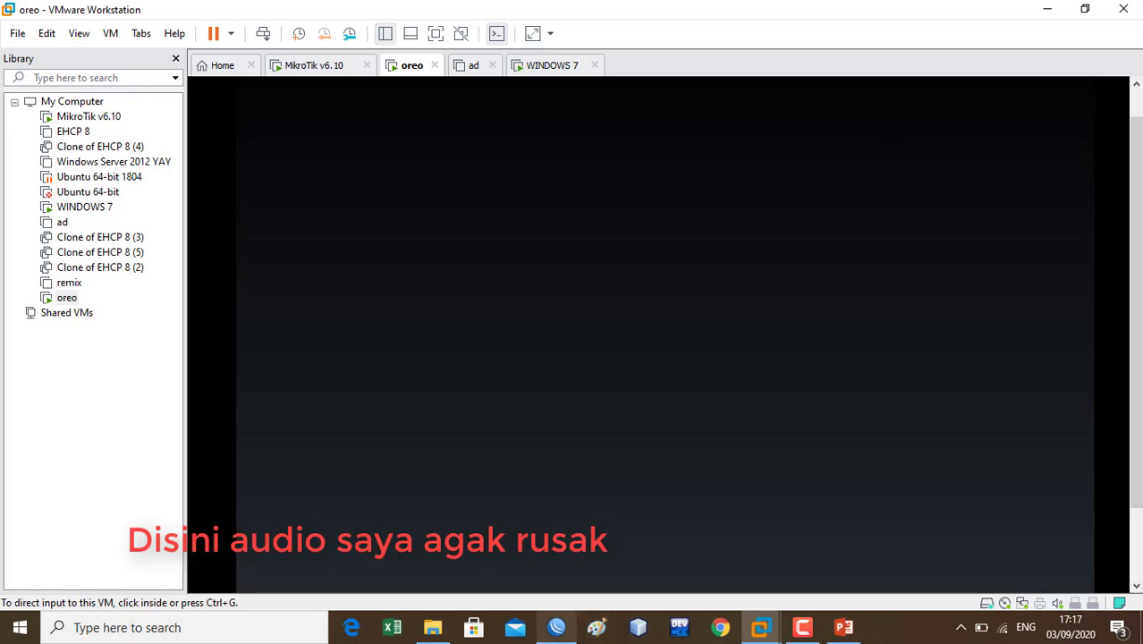
Step: Switch to WinBox and start Torch on the lab interface, with its window moved clear of the firewall rule counters
left_click(556, 627)
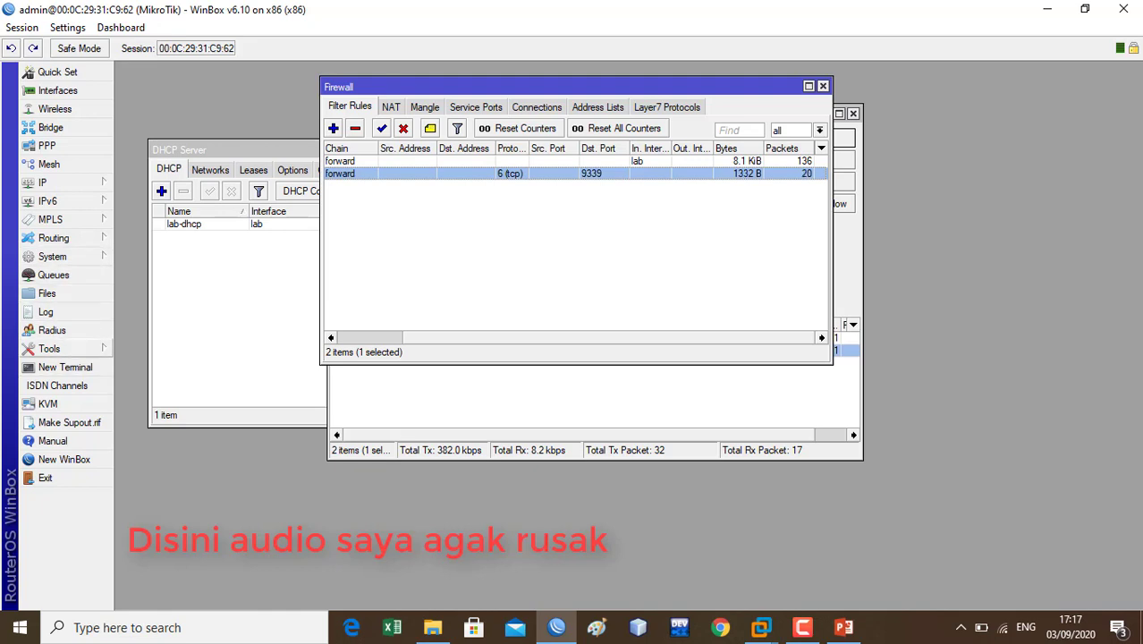
left_click(52, 347)
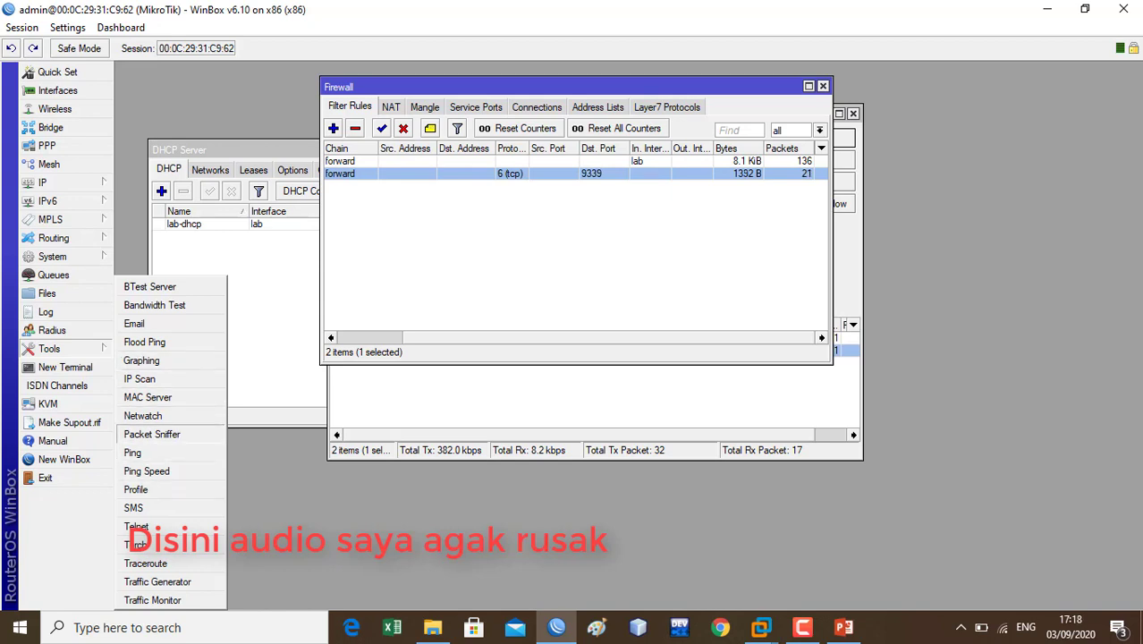
left_click(138, 545)
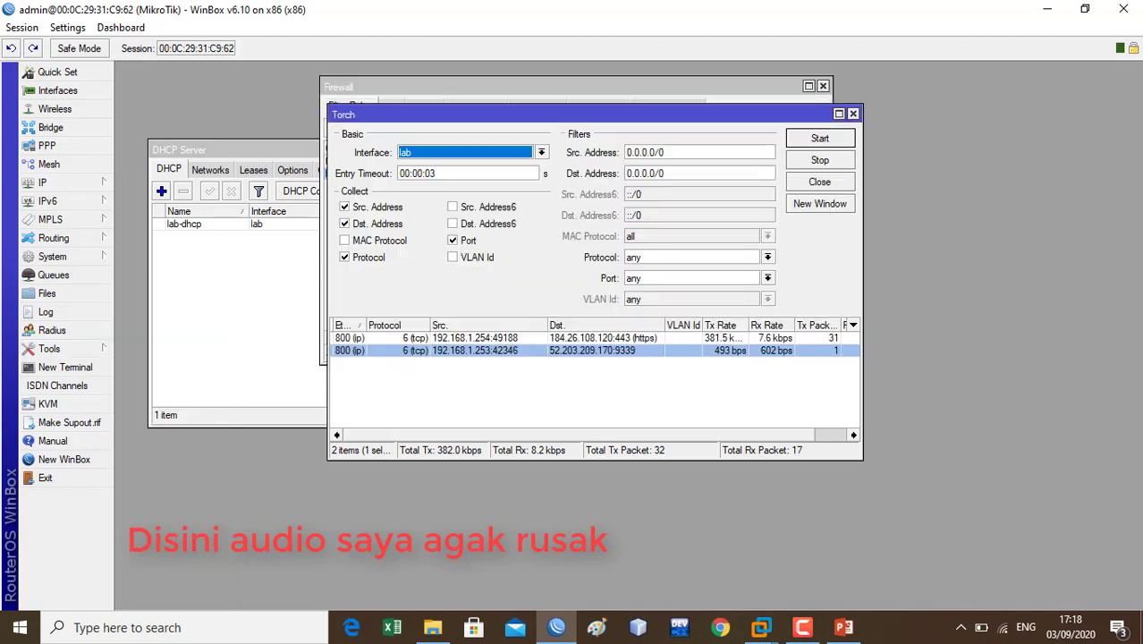
left_click_drag(519, 114, 364, 131)
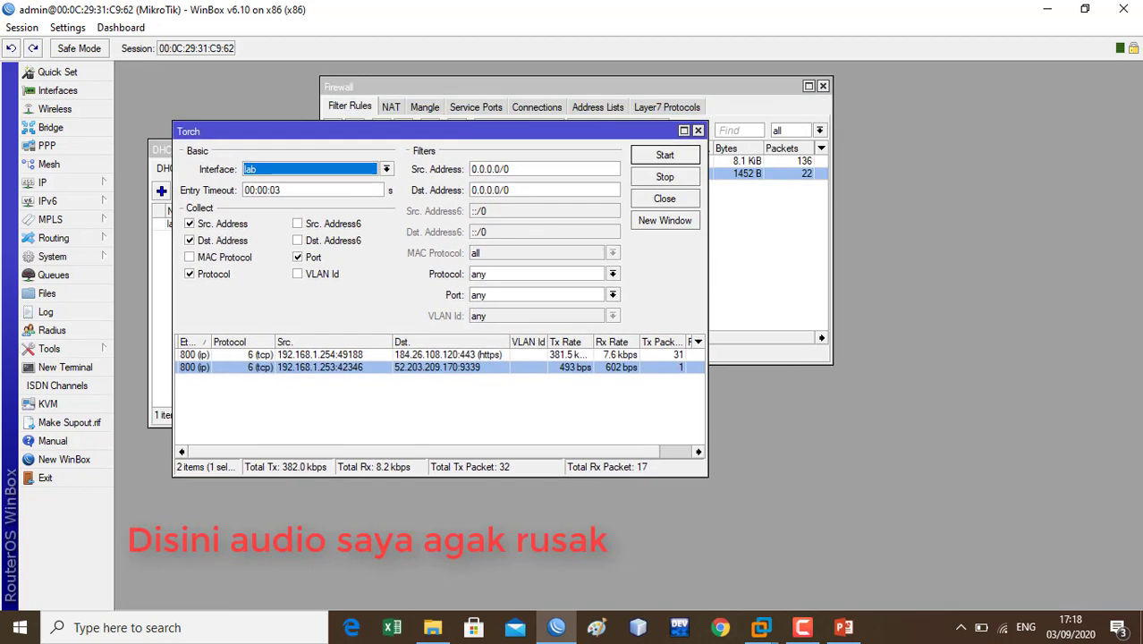
left_click(664, 155)
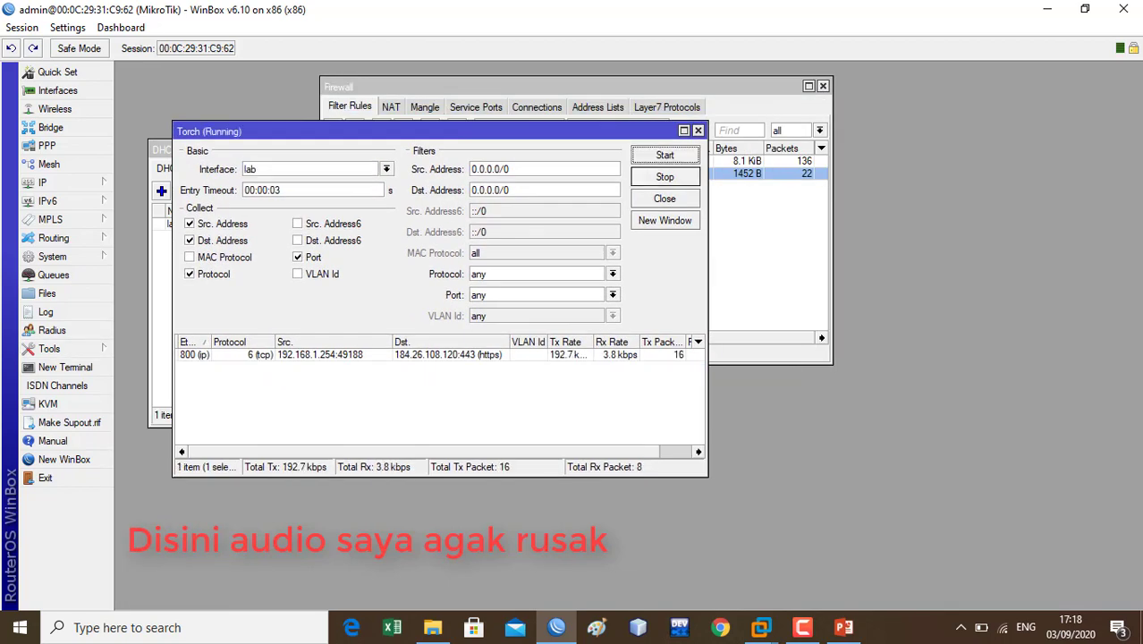
Step: Shrink the WinBox window to uncover the oreo virtual machine and close all its recent apps, including Clash of Clans, Chrome and Settings
left_click_drag(805, 10, 586, 64)
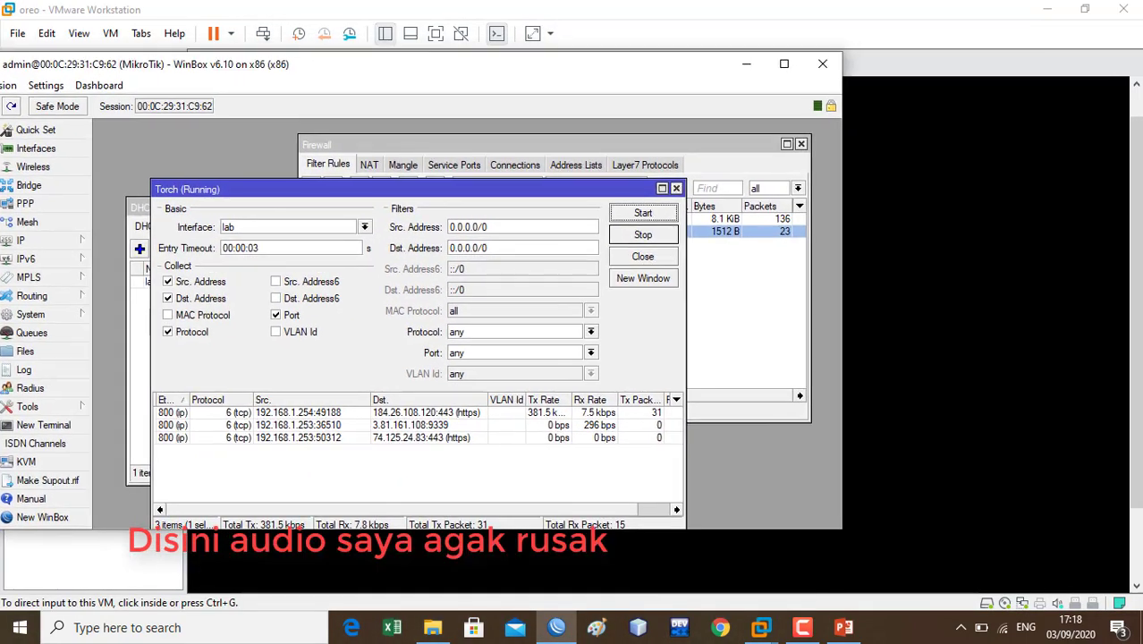
left_click(809, 562)
left_click(807, 579)
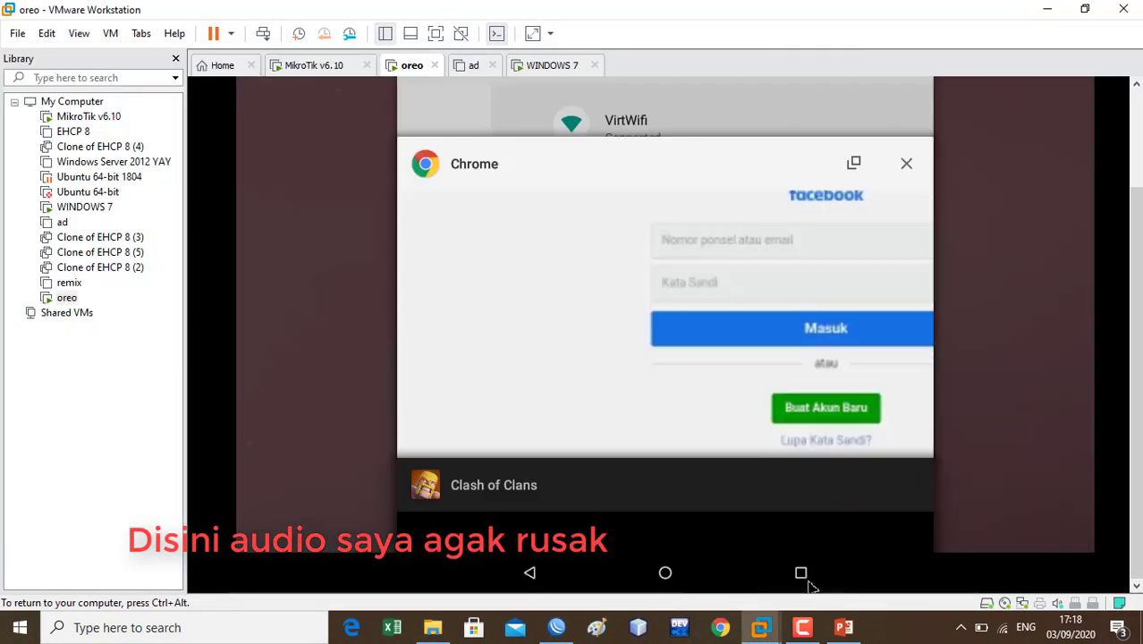
left_click(910, 485)
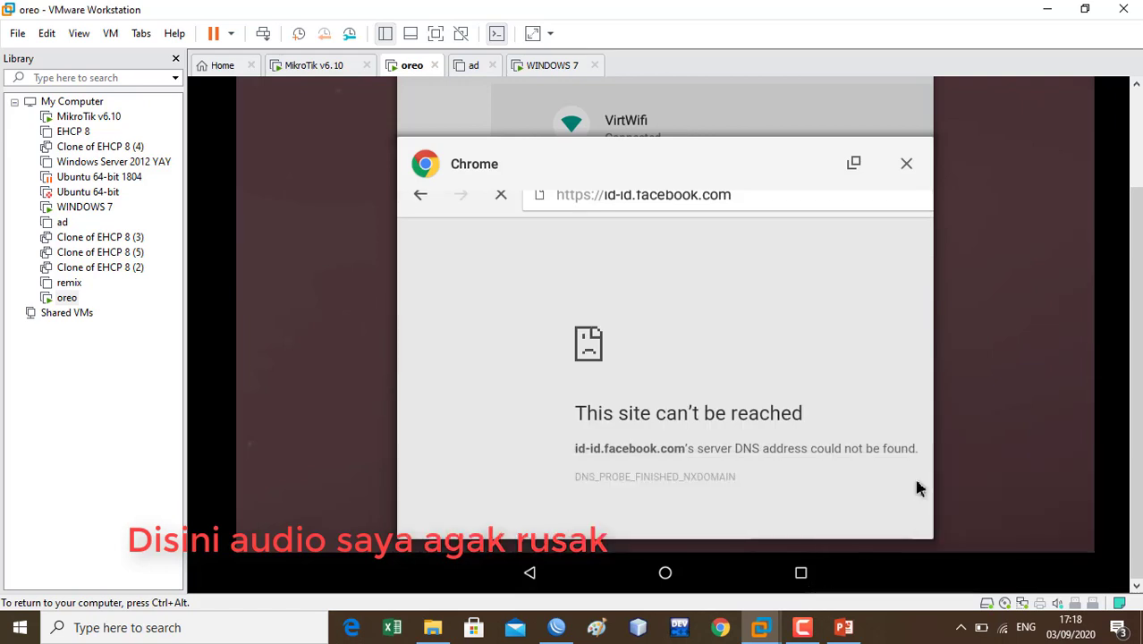
left_click(907, 169)
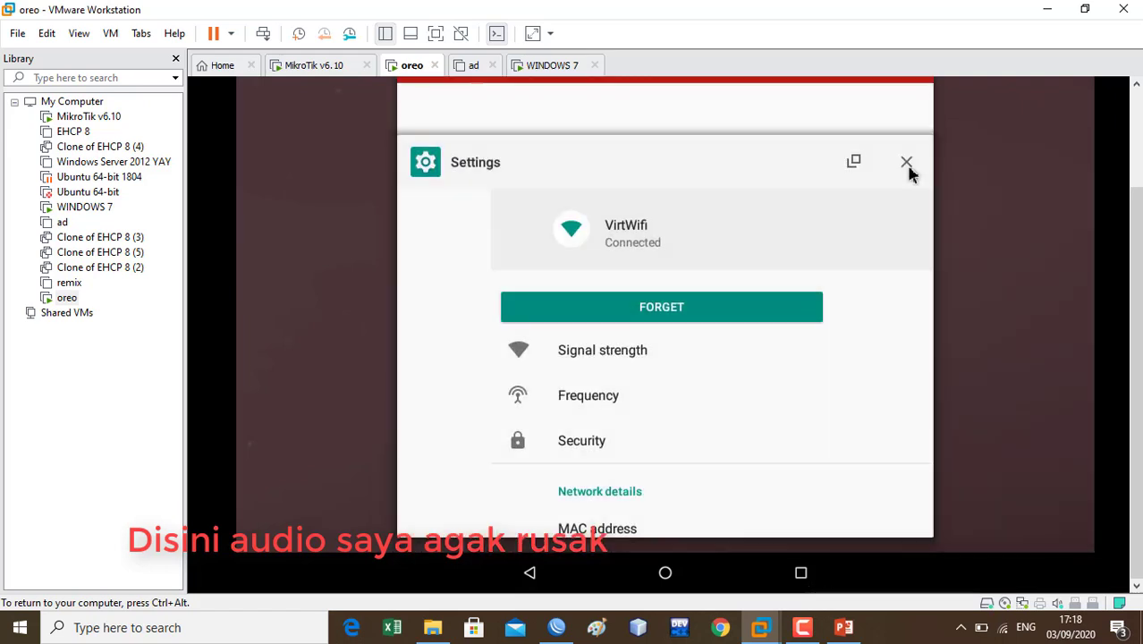
left_click(907, 165)
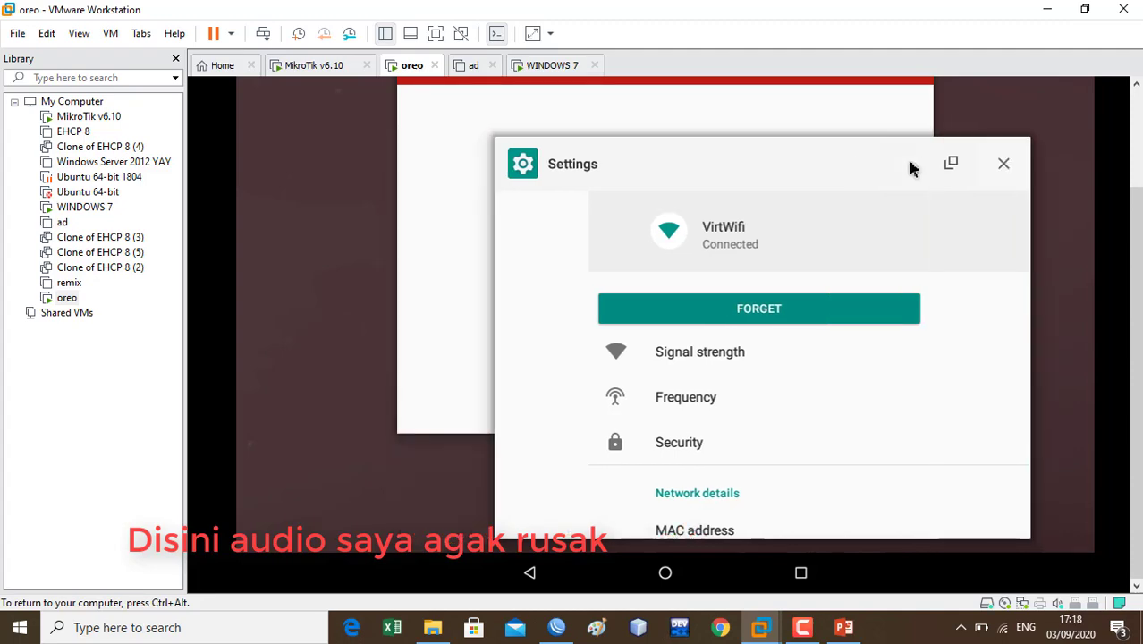
left_click(907, 165)
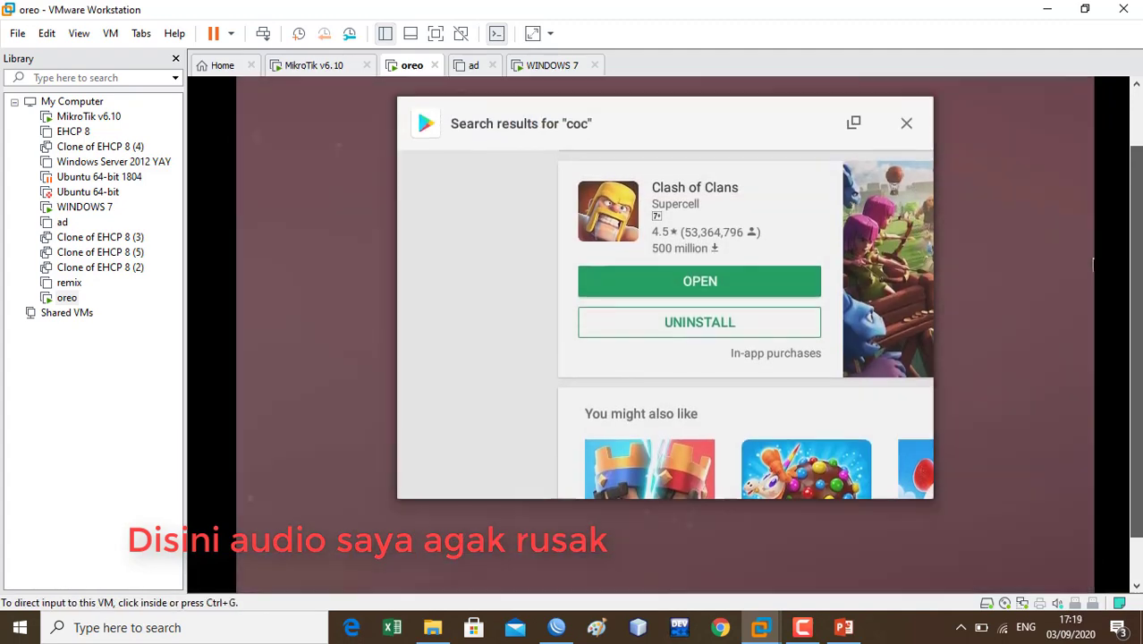
left_click(907, 148)
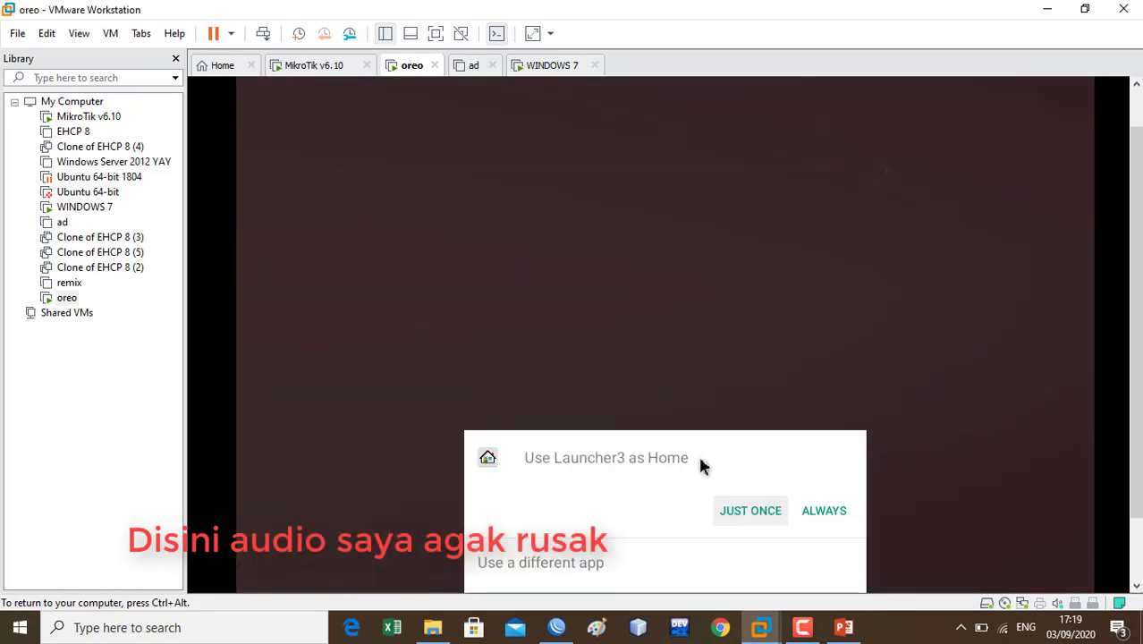
Step: Use Launcher3 as the home app just once, relaunch Clash of Clans and release the pointer from the virtual machine
left_click(746, 515)
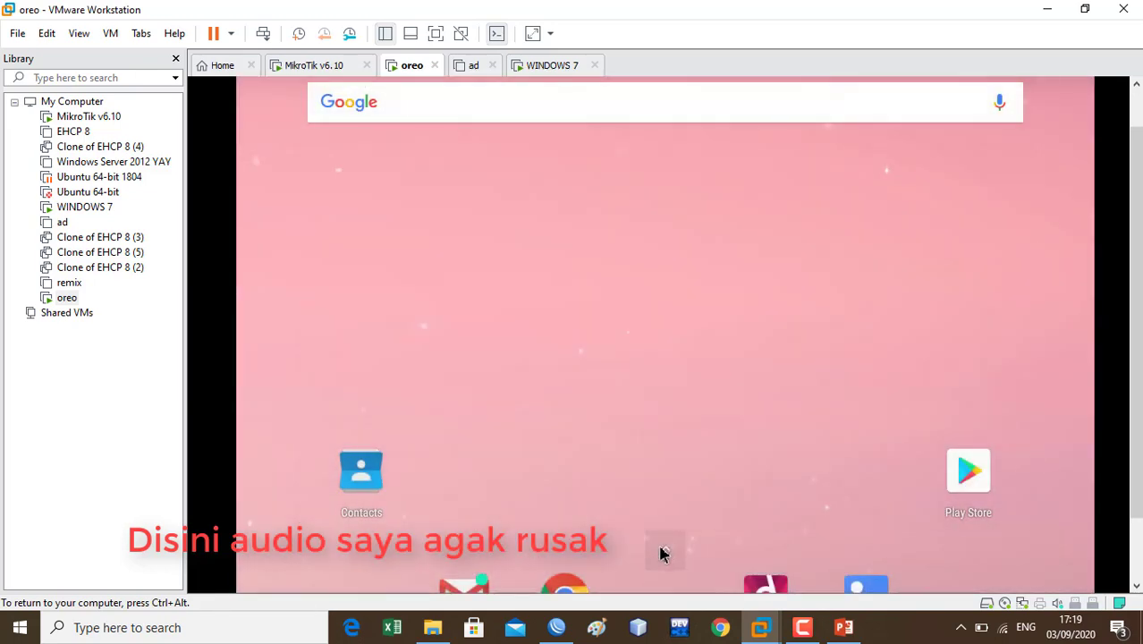
left_click_drag(662, 555, 651, 253)
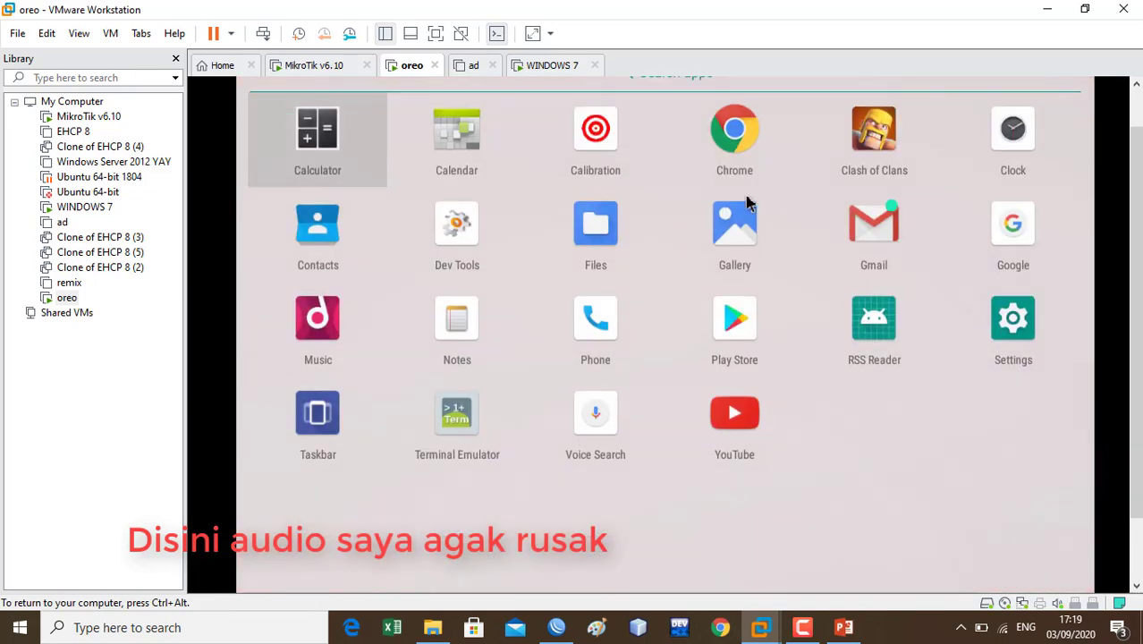
left_click(888, 129)
key("ctrl+alt")
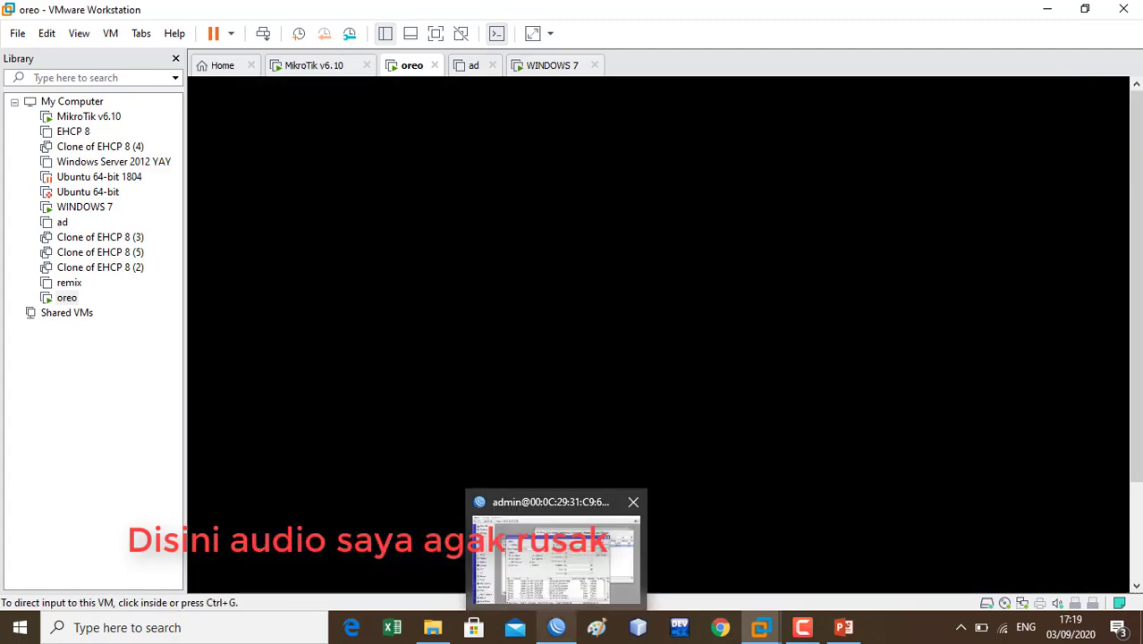
Step: Switch to WinBox, stop Torch on the lab interface and select the UDP traffic entry on port 5353
left_click(556, 627)
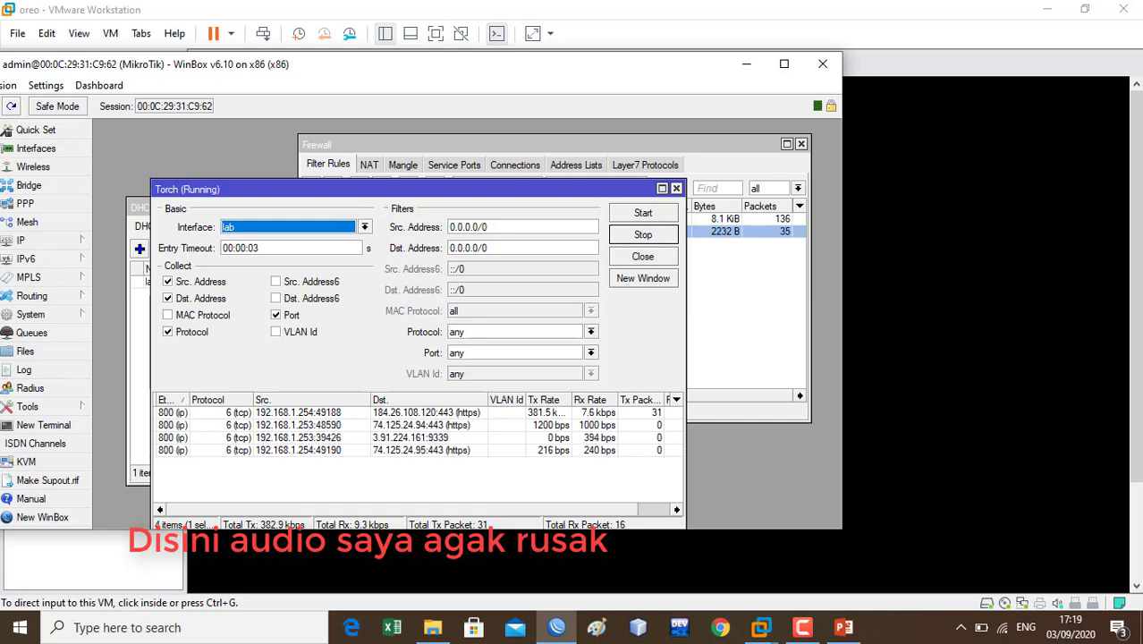
left_click(643, 234)
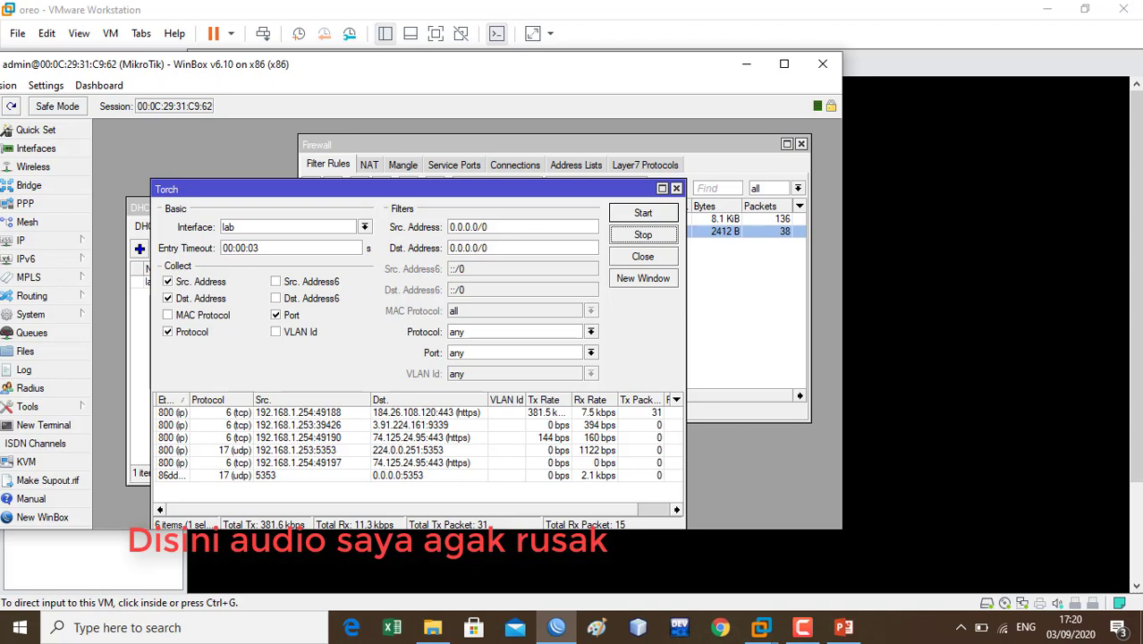
left_click(408, 450)
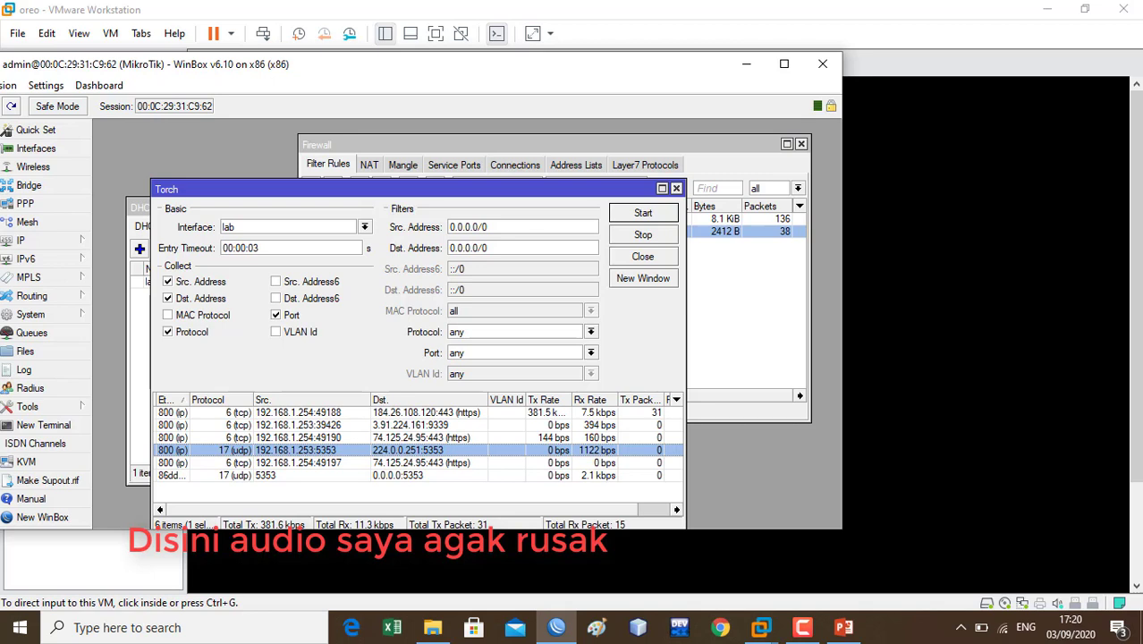
Step: Add port 5353 to the TCP 9339 drop rule so its Dst. Port reads 9339,5353, and save the rule
left_click(744, 308)
left_click(573, 231)
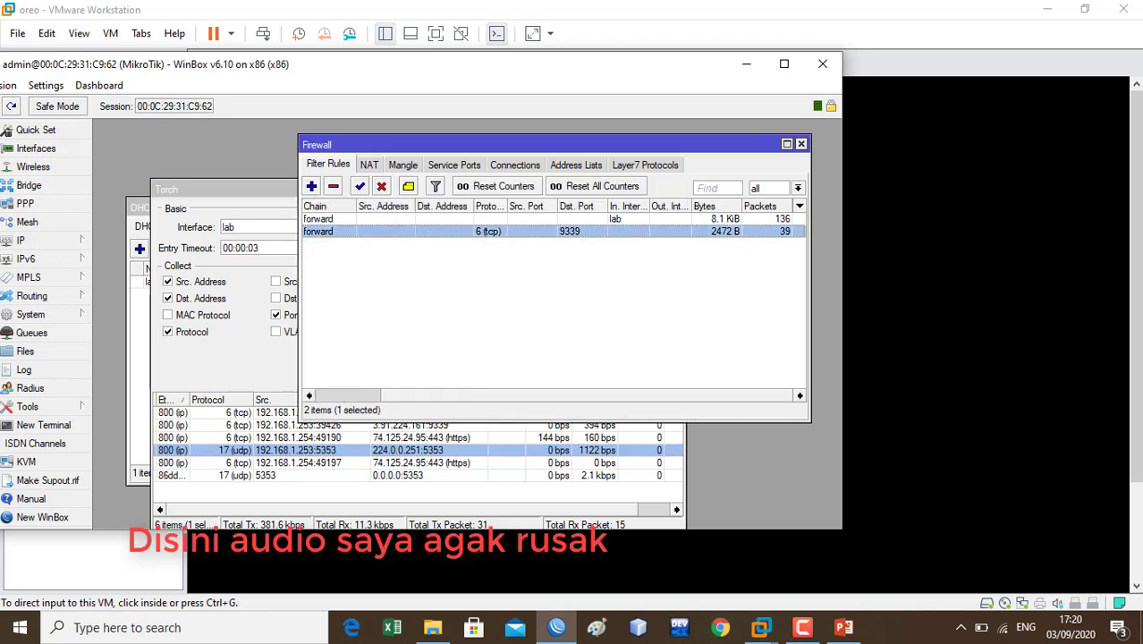
double_click(572, 232)
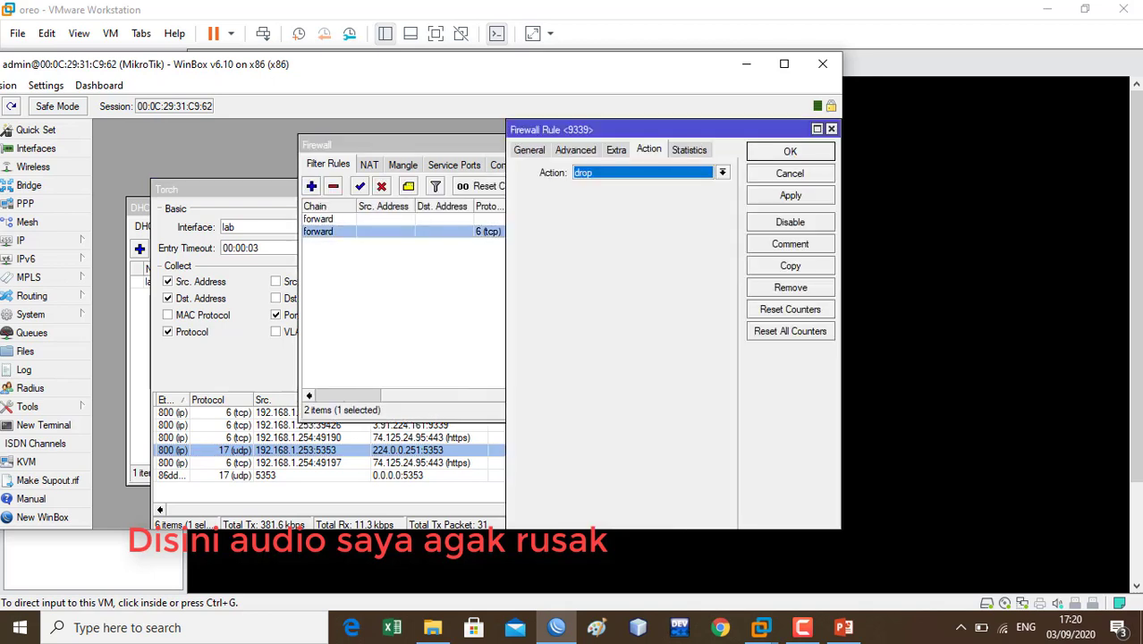
left_click(528, 149)
left_click(646, 290)
type(",53")
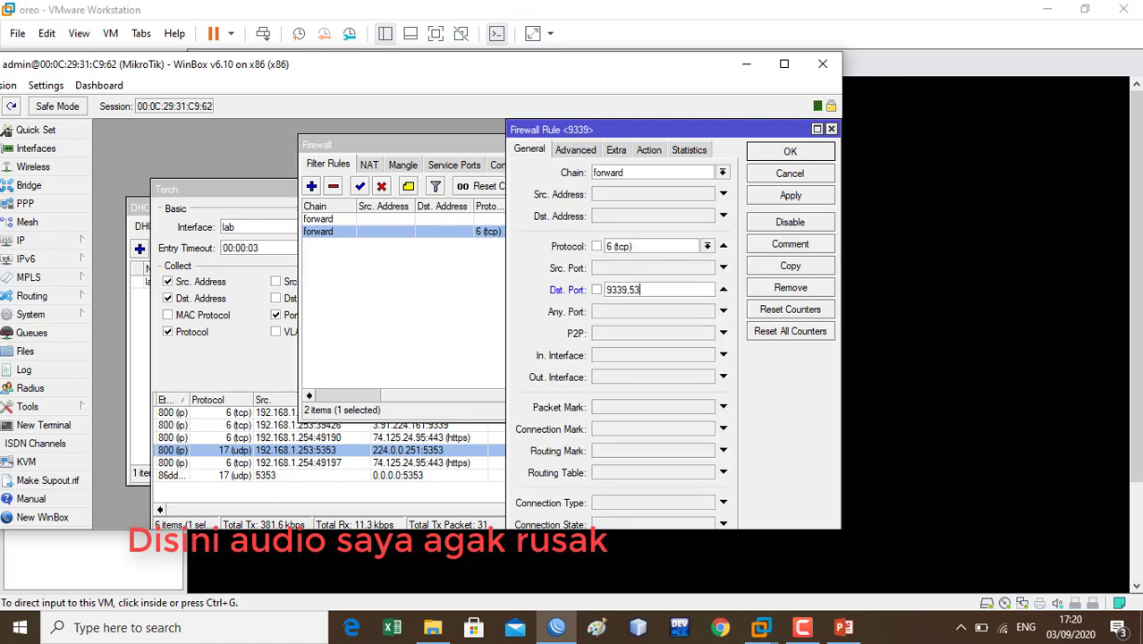
type("53")
left_click(791, 195)
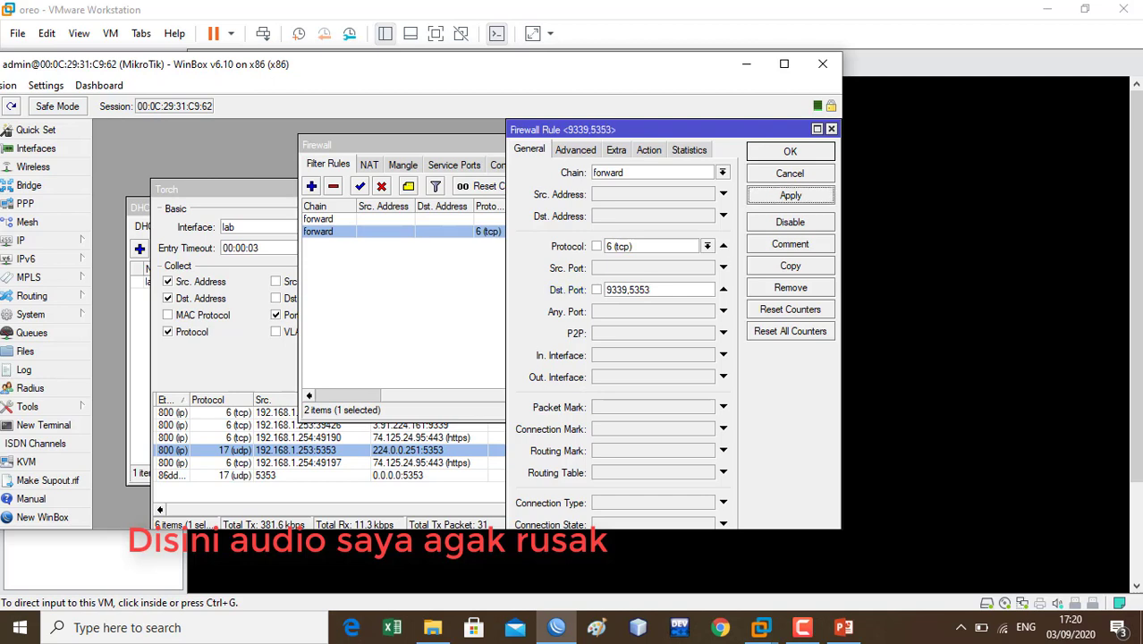
left_click(791, 151)
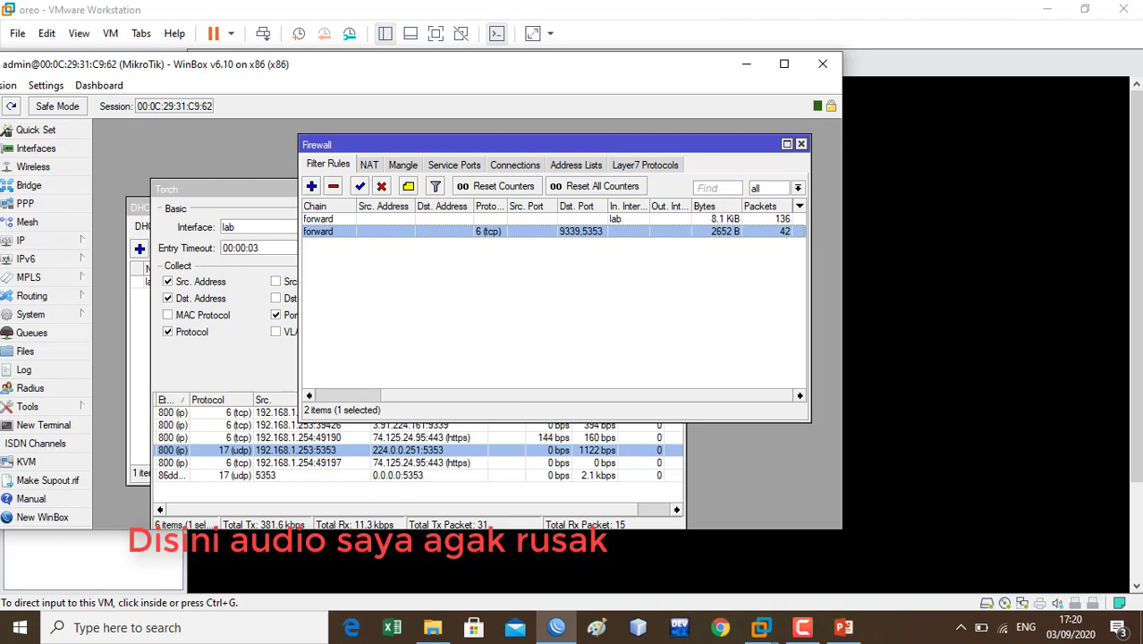
Step: Recheck the port 5353 entry in Torch and disable the forward rule for ports 9339,5353
left_click(419, 463)
left_click(417, 451)
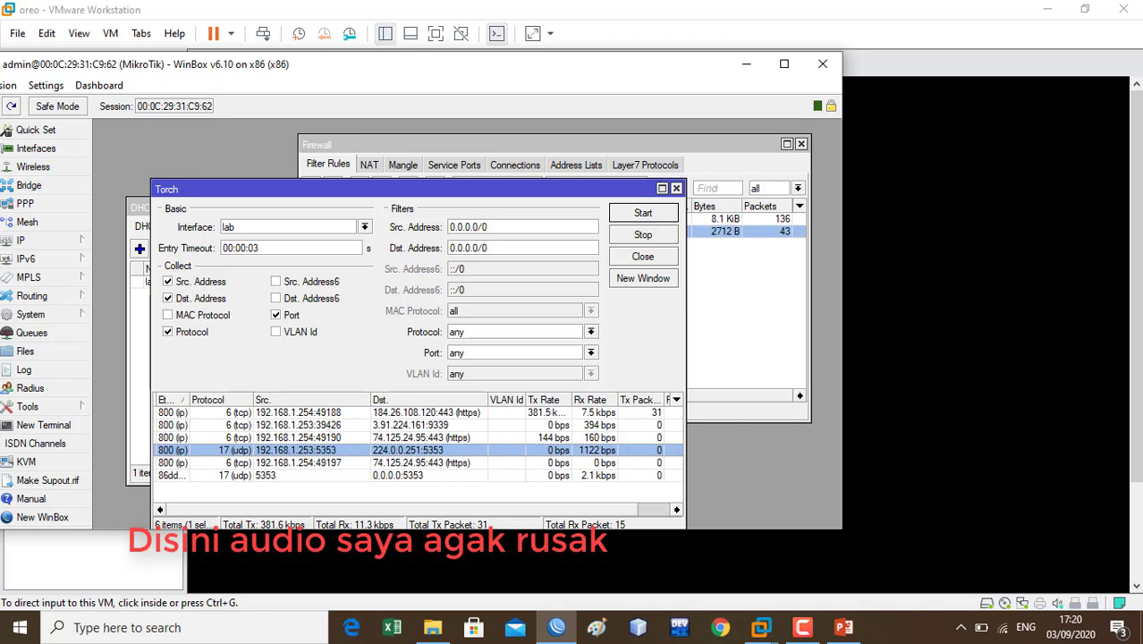
left_click(744, 308)
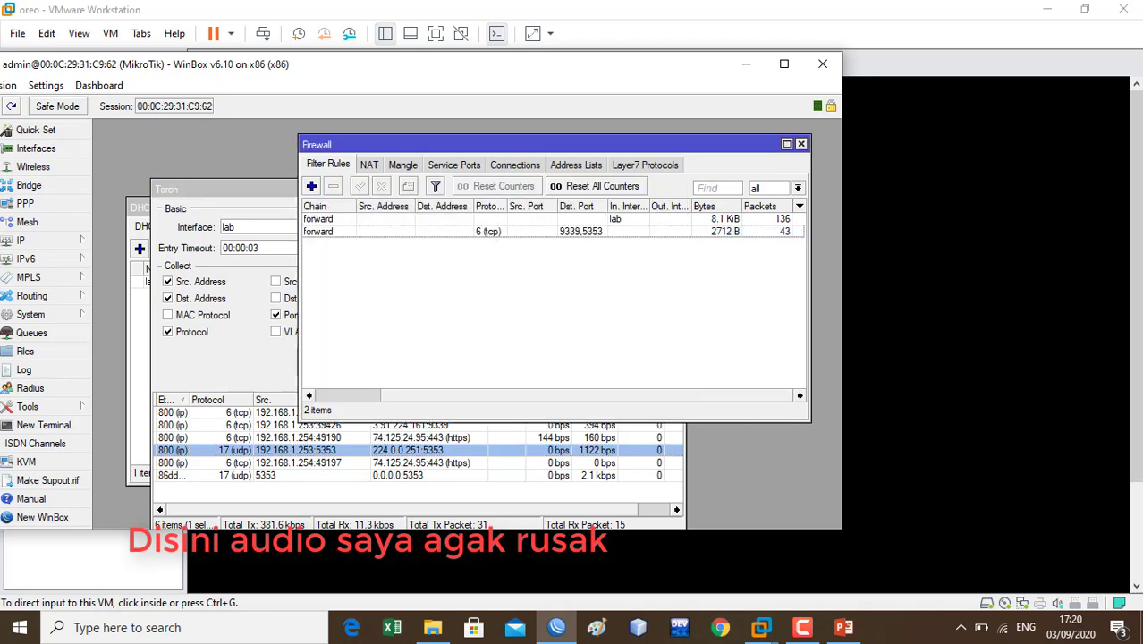
left_click(572, 232)
left_click(381, 186)
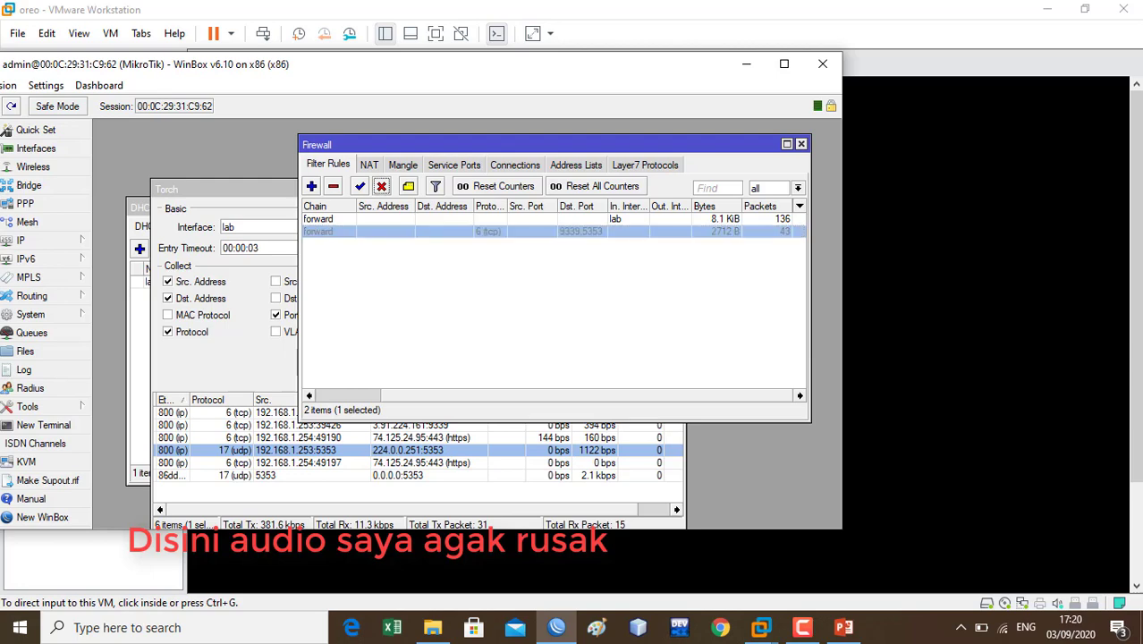
Step: Switch to the oreo virtual machine and check whether Clash of Clans loads with the port rule disabled
left_click(1093, 198)
key("ctrl+alt")
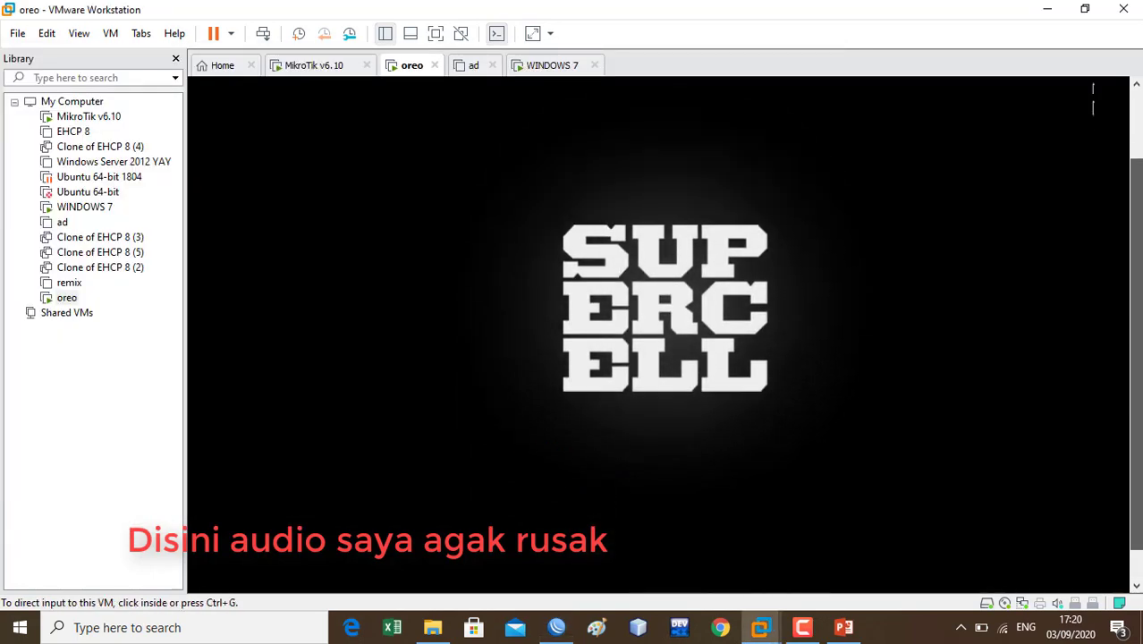
left_click(838, 282)
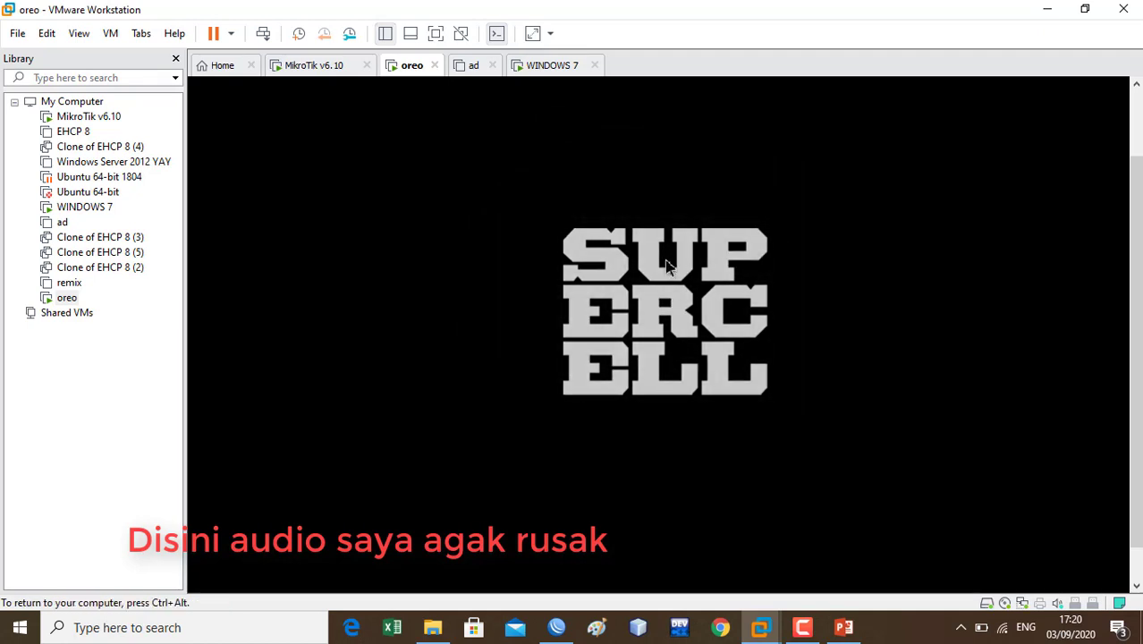
key("ctrl+alt")
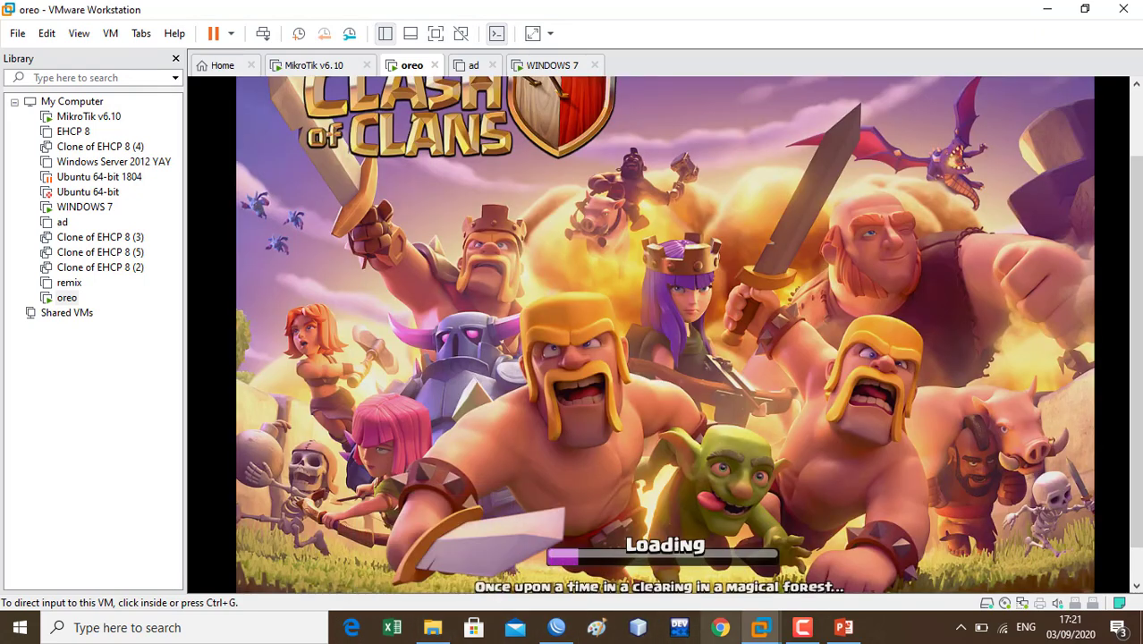
mouse_move(760, 627)
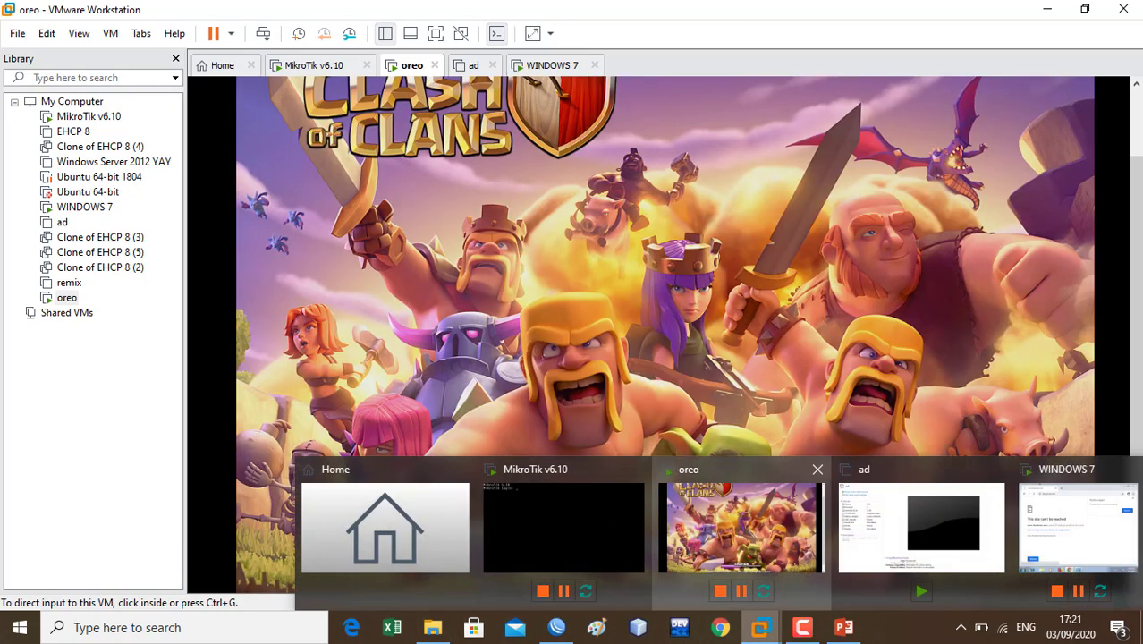
left_click(684, 438)
key("ctrl+alt")
Step: Switch to WinBox, open the first forward rule in the maximized window and set its Time start to 10:00:00
left_click(556, 626)
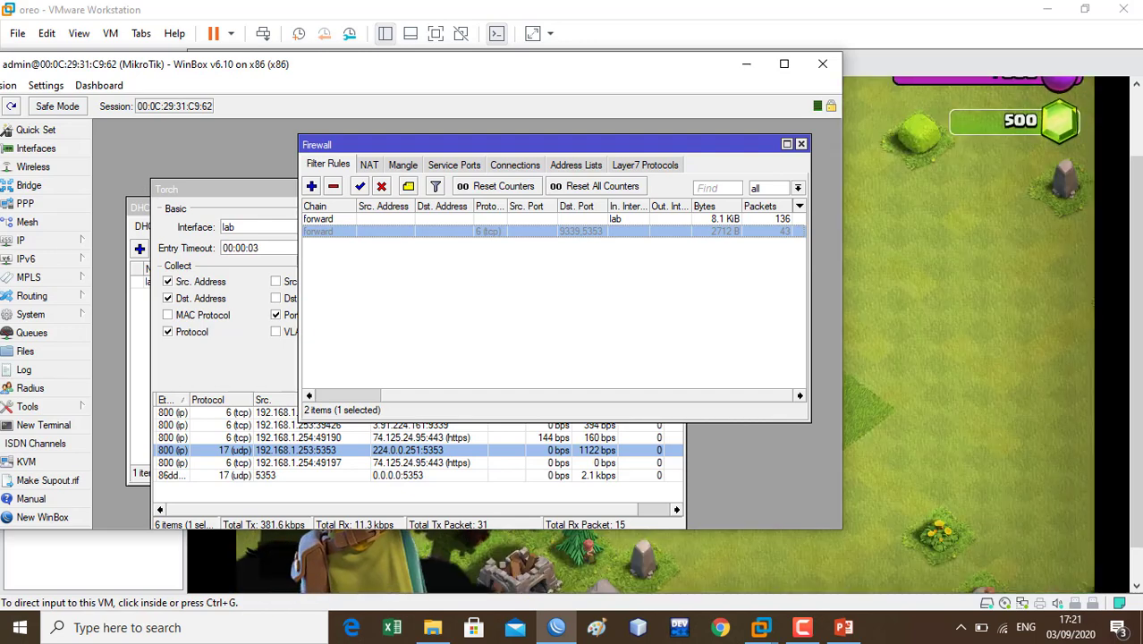
double_click(318, 219)
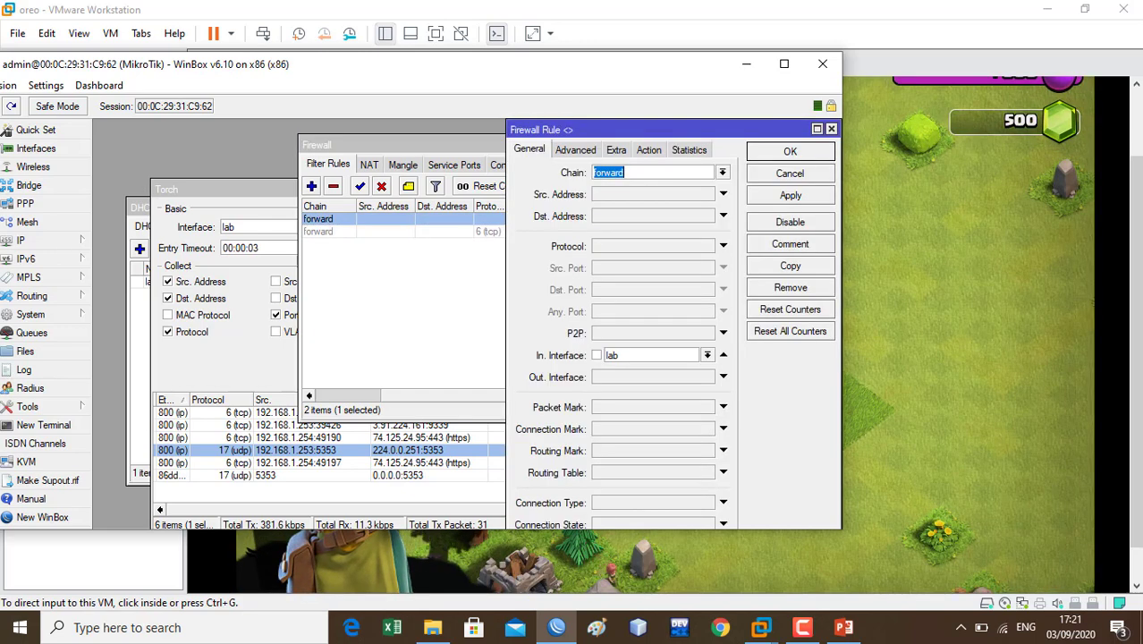
left_click(617, 150)
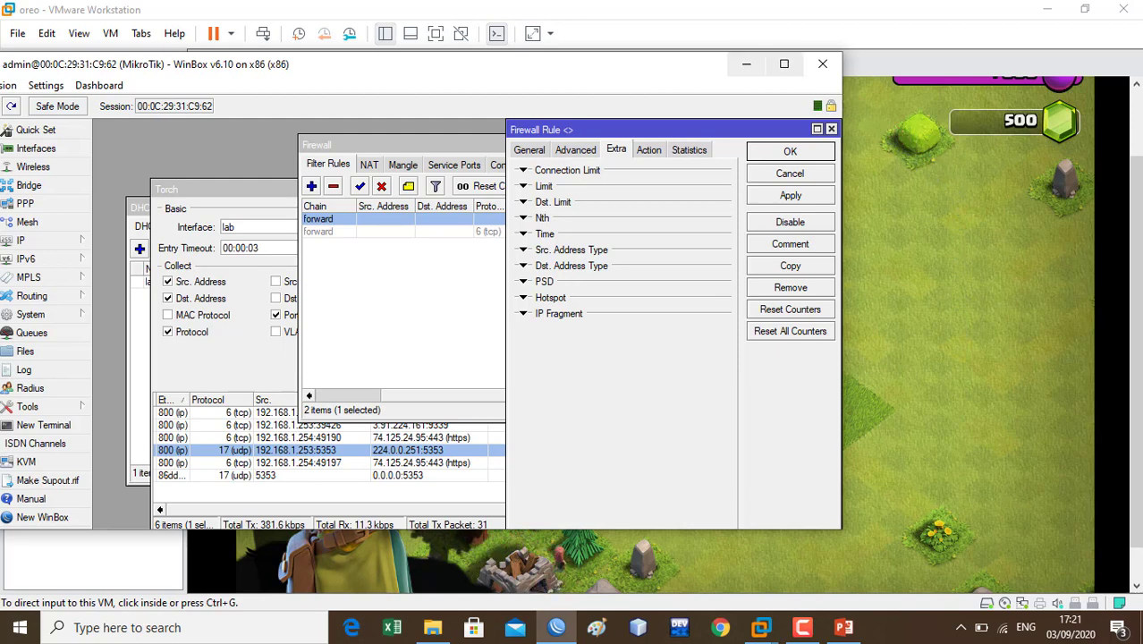
left_click(783, 63)
left_click(545, 176)
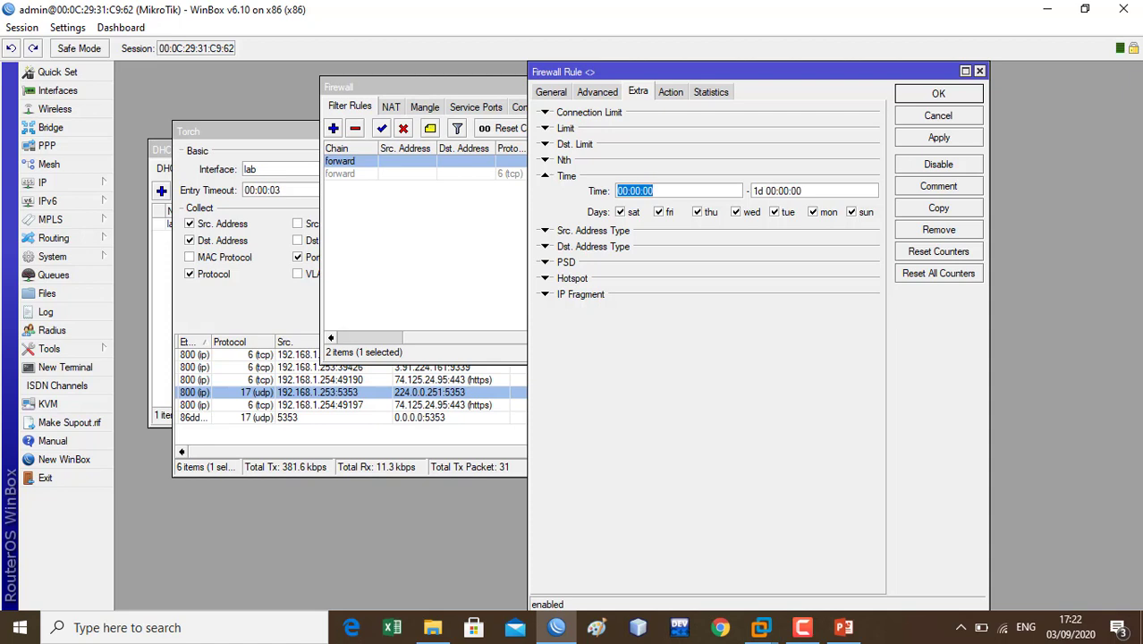
left_click(640, 191)
key("Left")
key("Left")
key("Left")
key("Left")
key("Left")
type("1")
Step: Try to apply 1d 20:00:00 as the end of the rule's time range
left_click(771, 190)
key("BackSpace")
type("2")
left_click(938, 137)
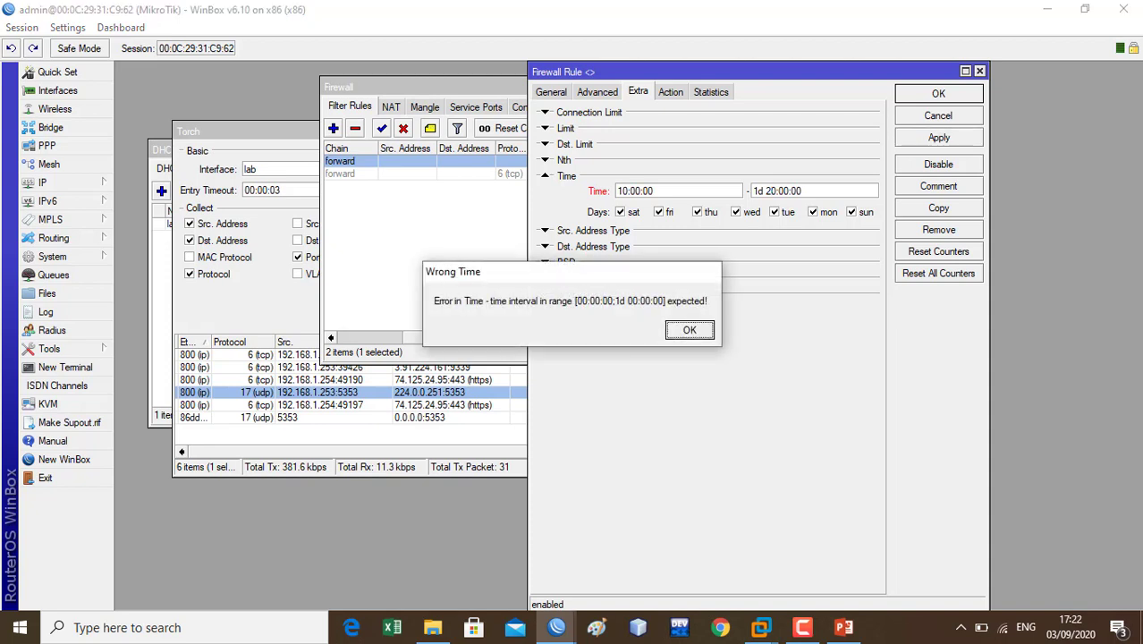
key("Return")
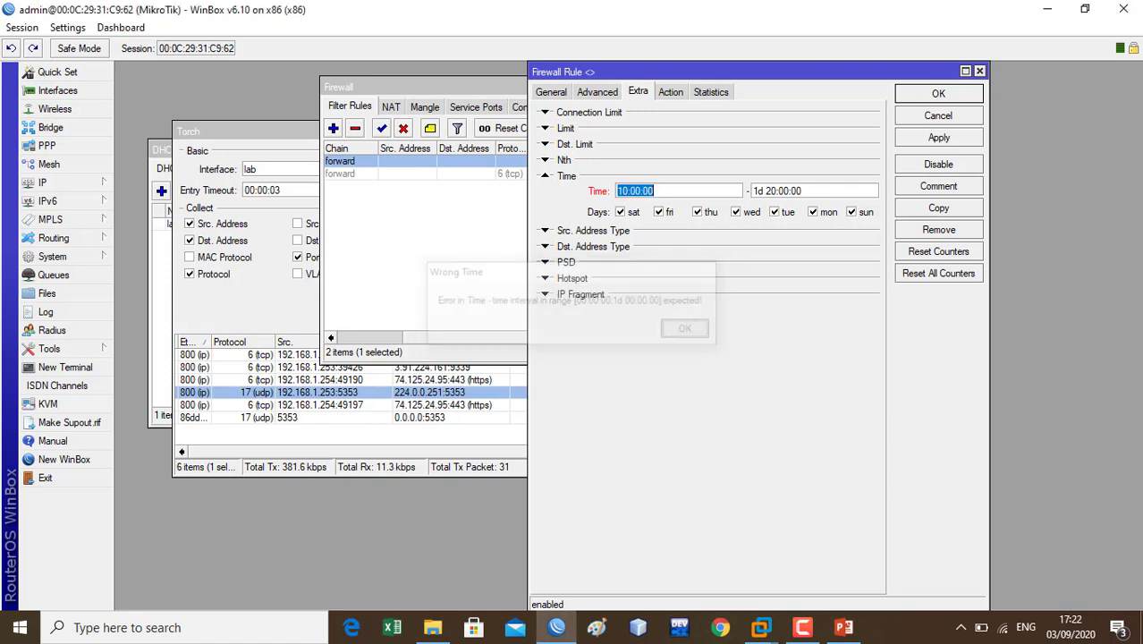
Step: Remove the day part from the end time so the range ends at 20:00:00, and save the rule
left_click(622, 190)
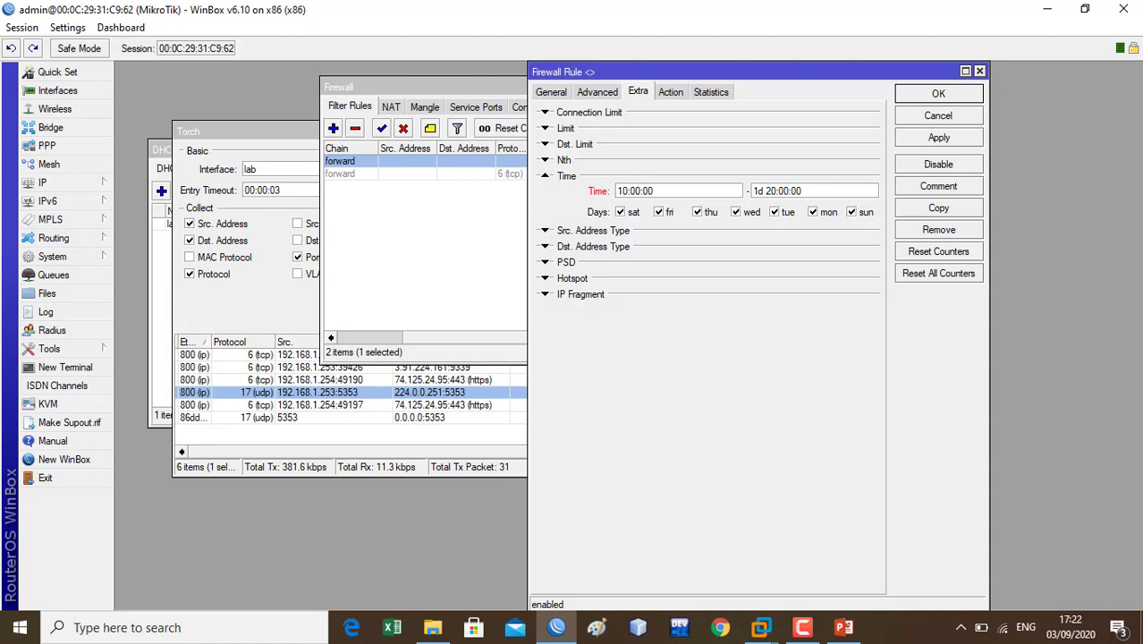
left_click(766, 191)
key("BackSpace")
key("BackSpace")
key("BackSpace")
left_click(938, 137)
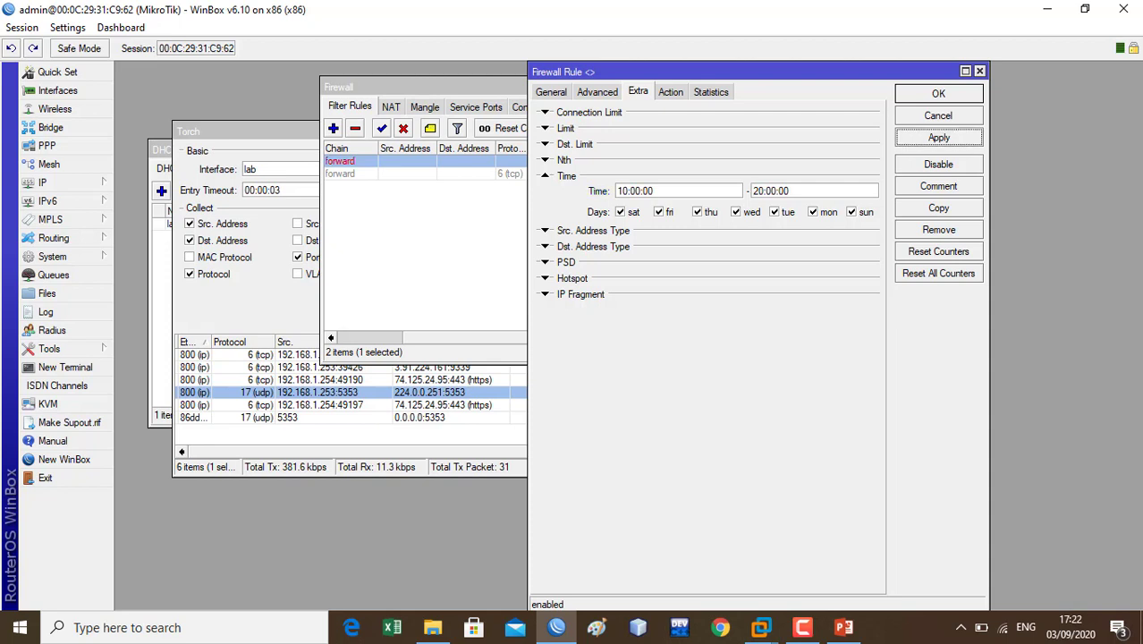
left_click(938, 93)
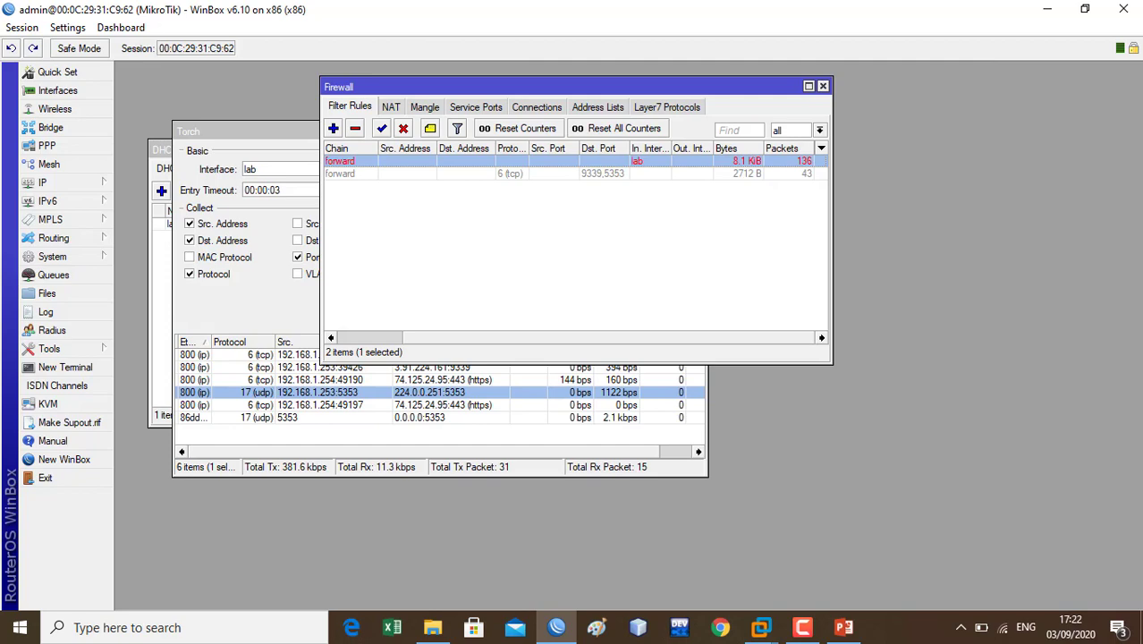
Step: Reopen the first forward rule, review its General and Time settings and reapply them
double_click(573, 161)
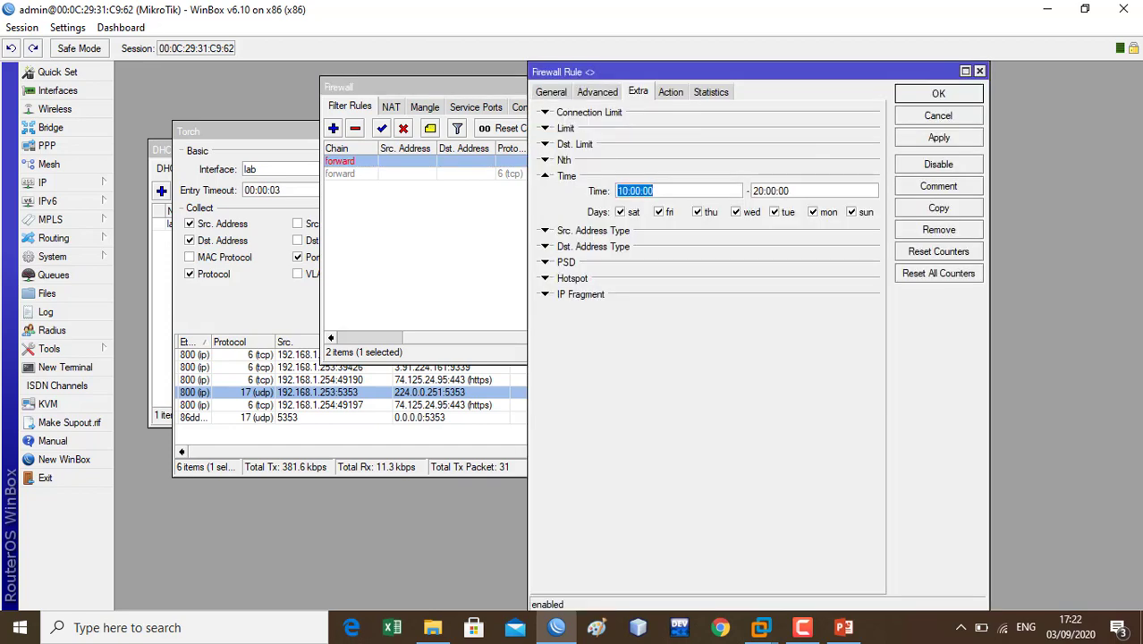
left_click(551, 92)
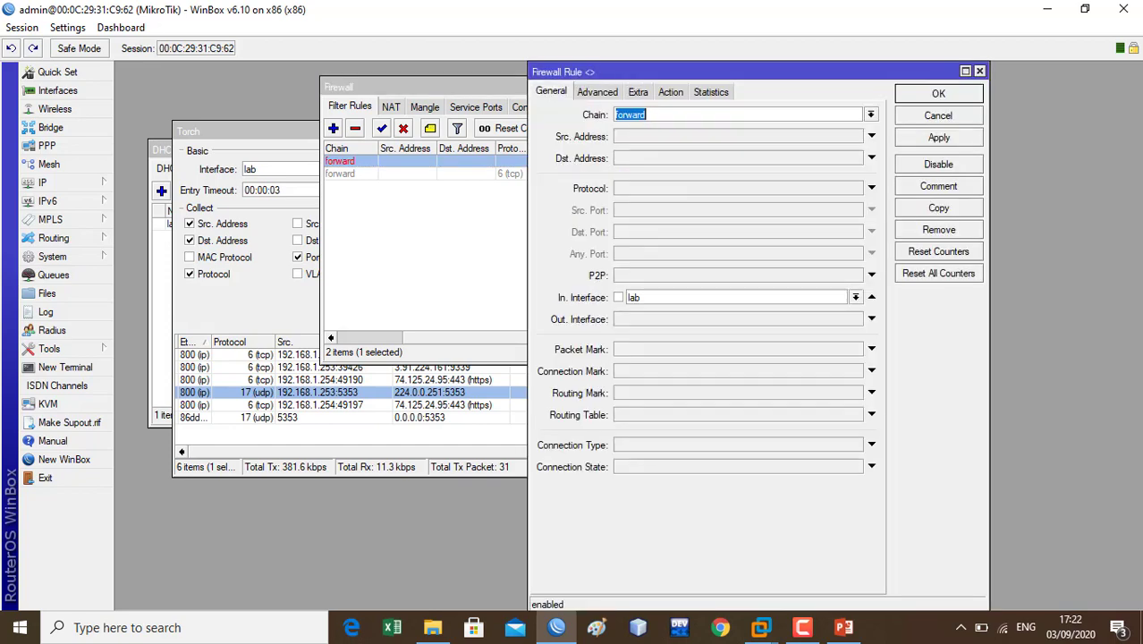
left_click(637, 92)
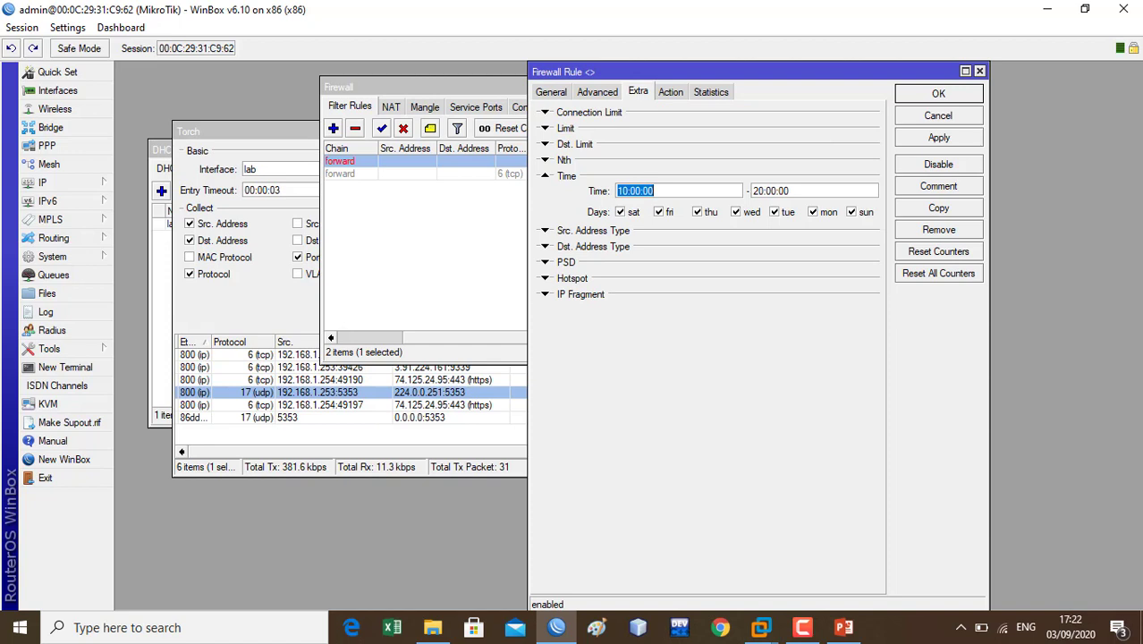
left_click(938, 137)
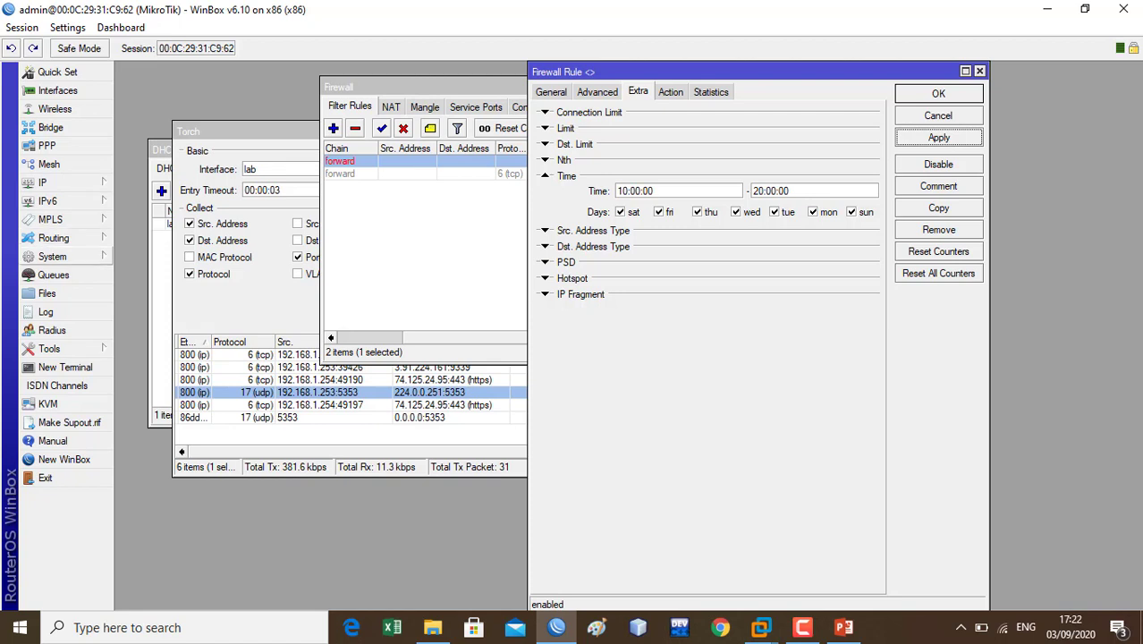
Step: Open the router's system Clock and move its window clear of the rule's time settings
left_click(62, 256)
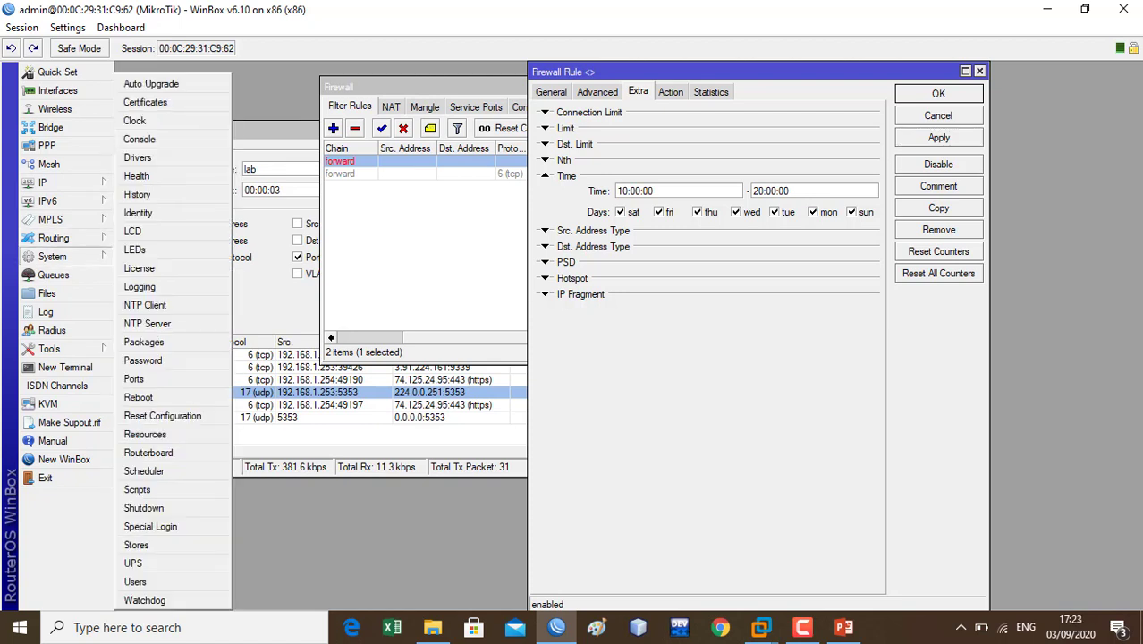
left_click(152, 119)
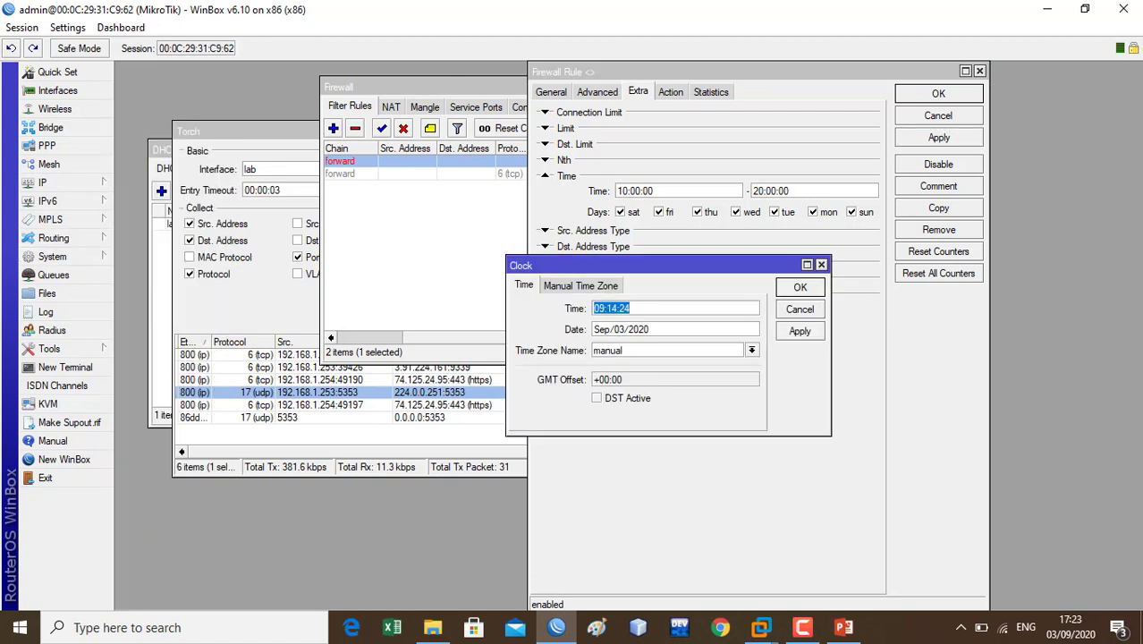
left_click_drag(626, 266, 295, 158)
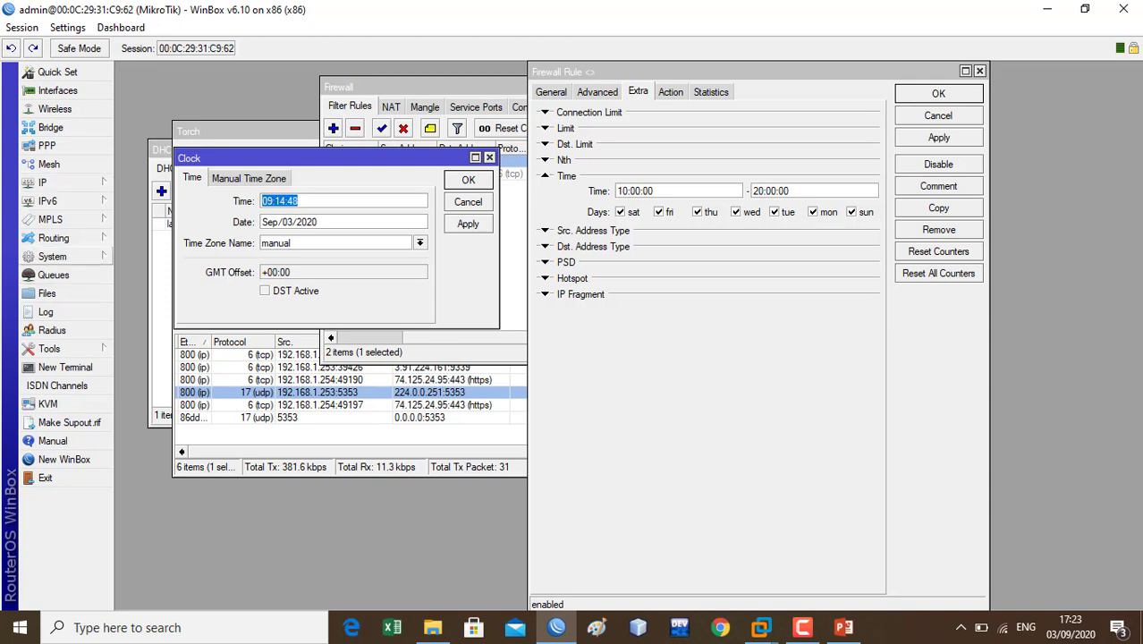
Step: Enable the NTP Client in unicast mode with id.pool.ntp.org as the primary NTP server and apply it
left_click(52, 256)
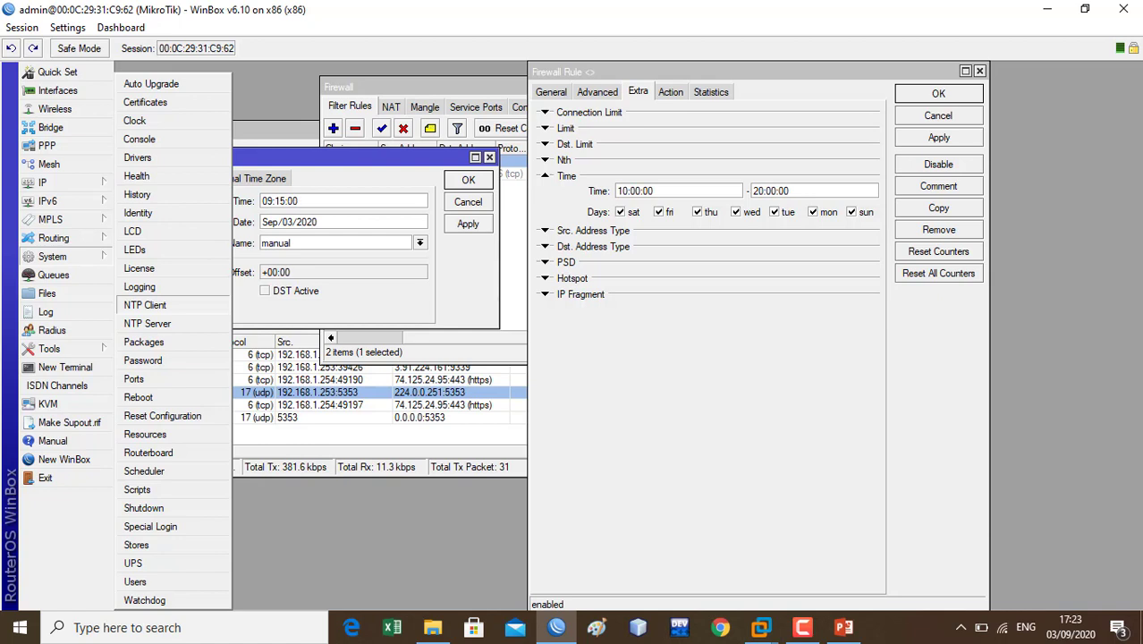
left_click(145, 305)
key("space")
left_click_drag(367, 266, 335, 266)
type("id.pool")
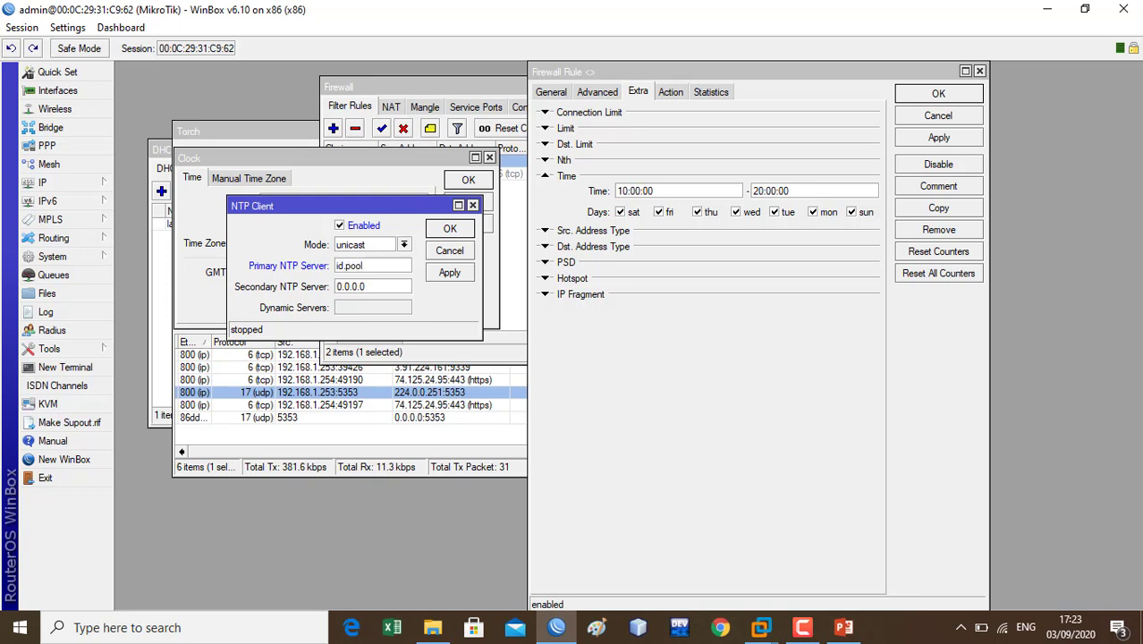
type(".ntp.org")
left_click(450, 272)
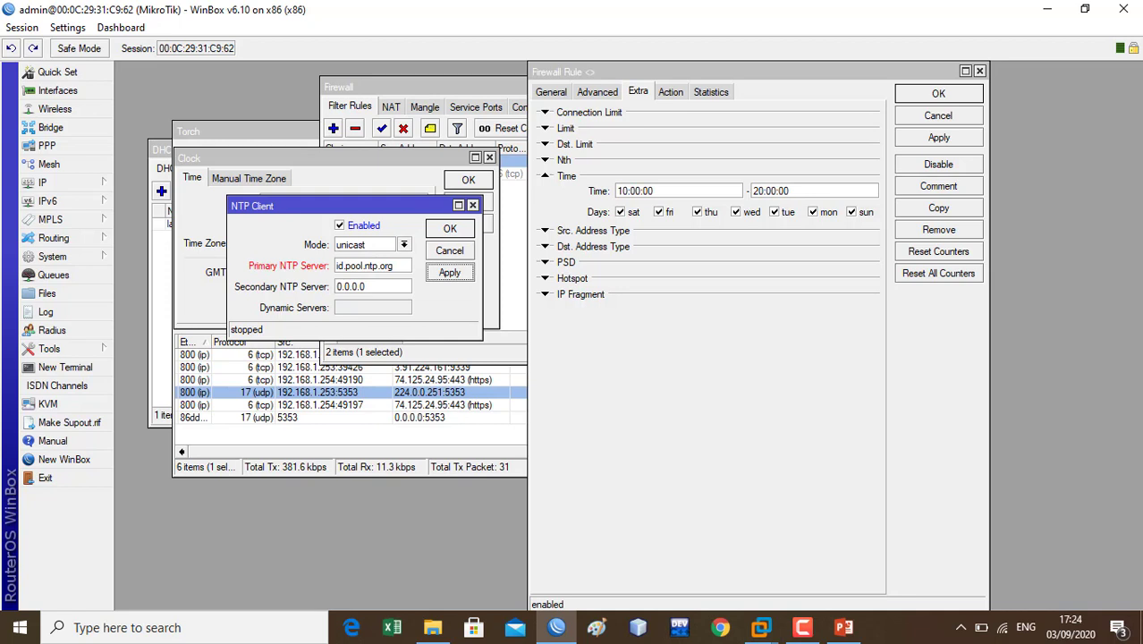
left_click(385, 286)
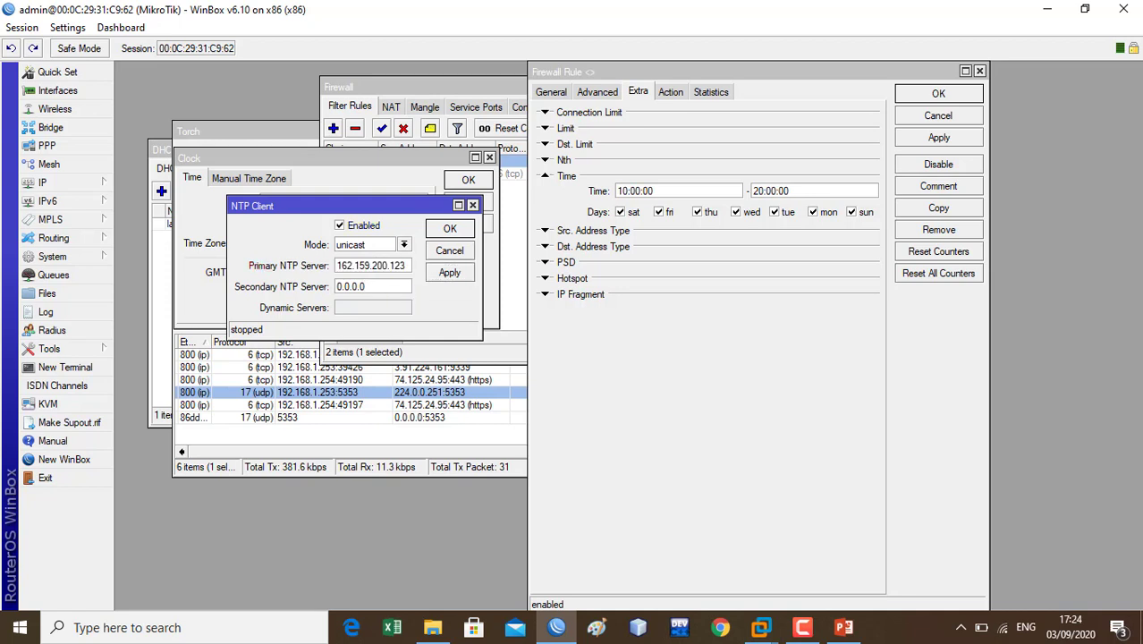
Step: Apply and close the NTP Client settings, and set the router clock's hour and minutes to 17:24
left_click(450, 273)
key("Return")
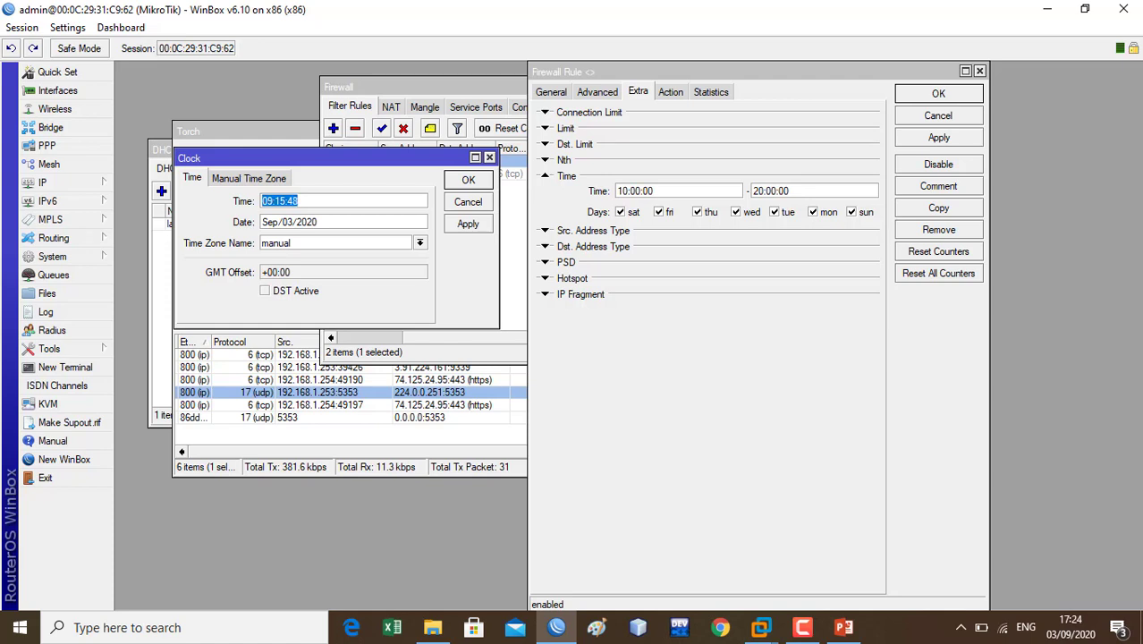
key("Right")
key("BackSpace")
type("1")
key("Right")
key("BackSpace")
type("7")
key("Right")
key("Right")
key("BackSpace")
key("Delete")
type("24")
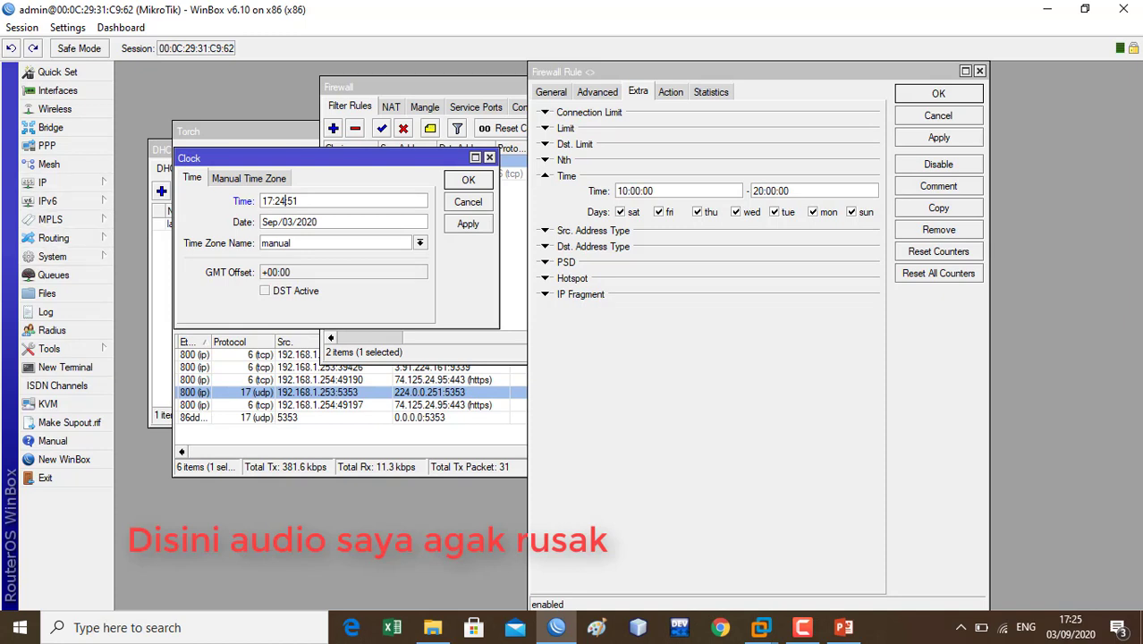
left_click(248, 179)
left_click(193, 178)
left_click(468, 224)
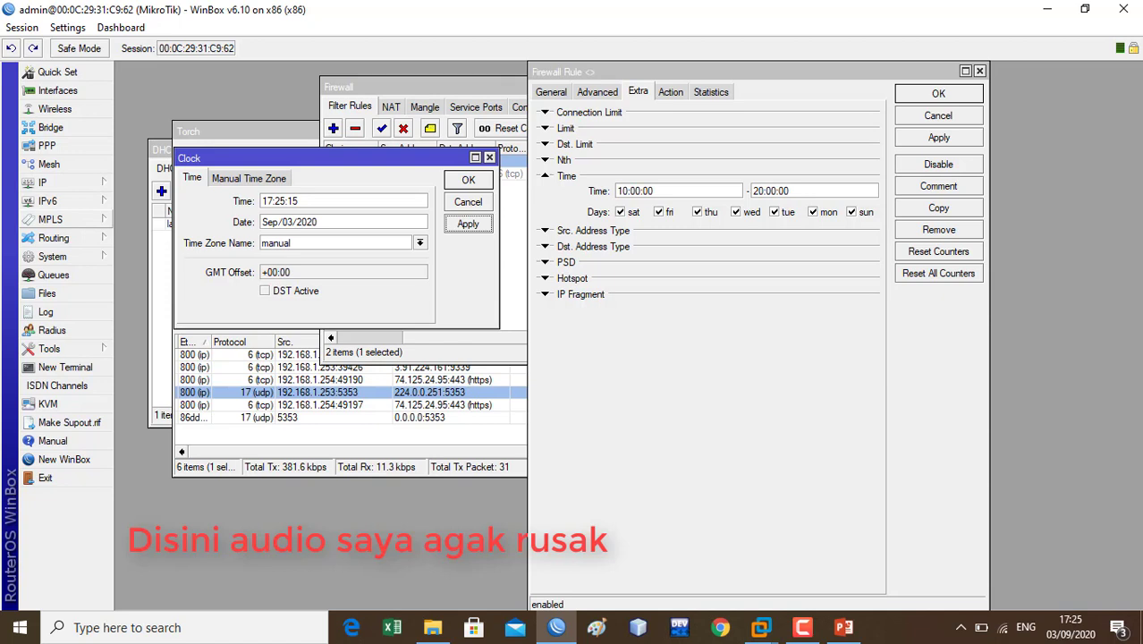
Step: Reapply the NTP Client settings and the open firewall rule, closing both along with the router clock
left_click(51, 256)
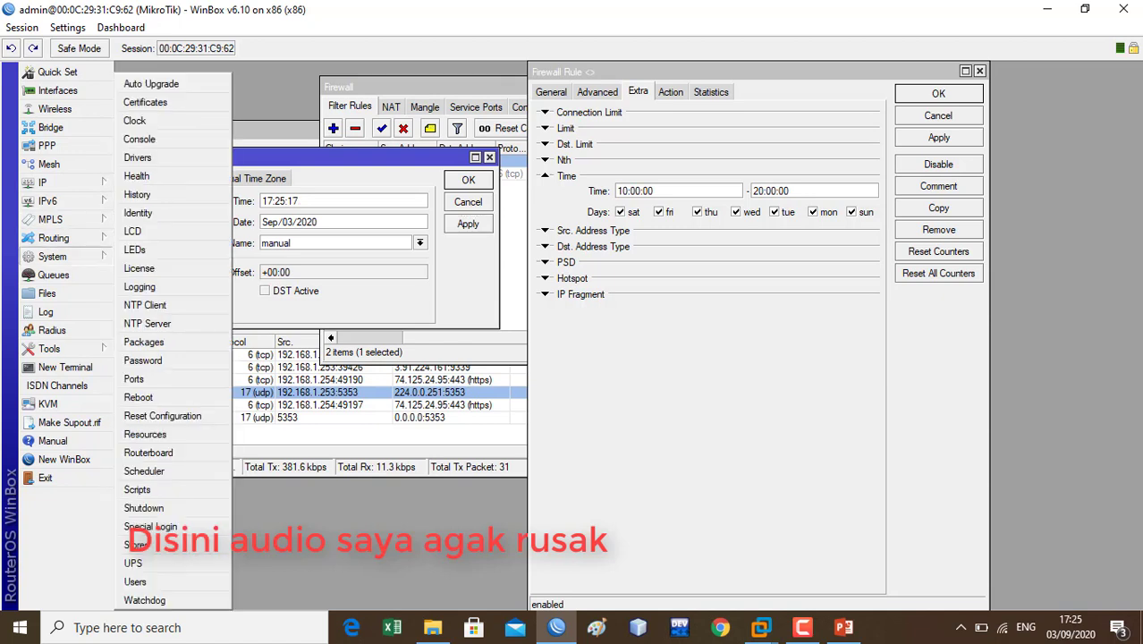
left_click(145, 305)
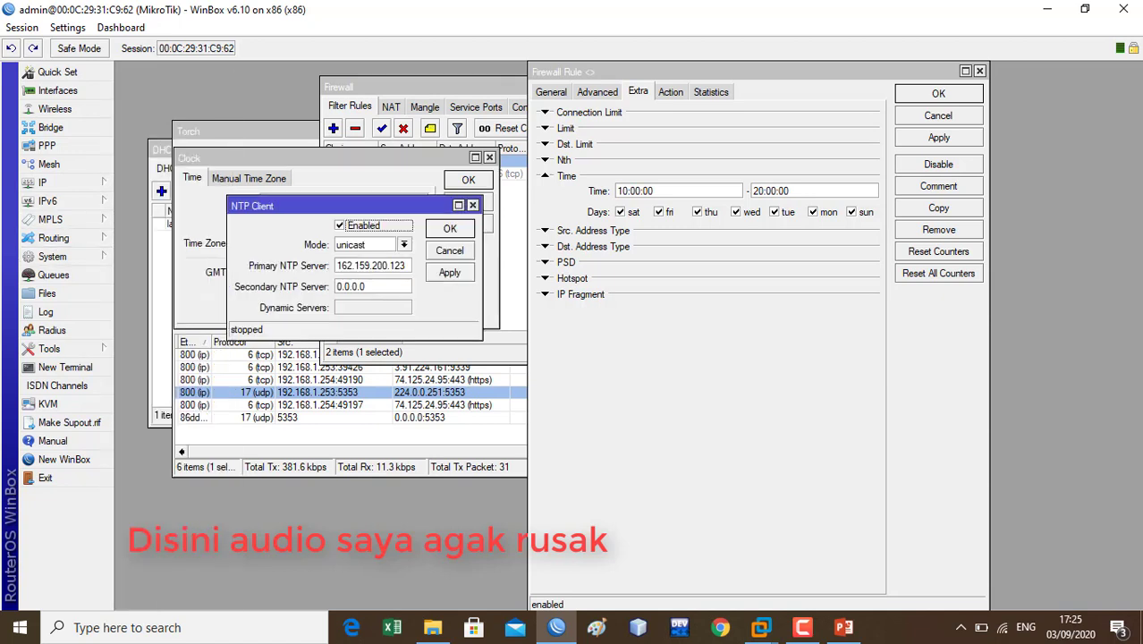
left_click_drag(287, 206, 566, 153)
left_click(730, 220)
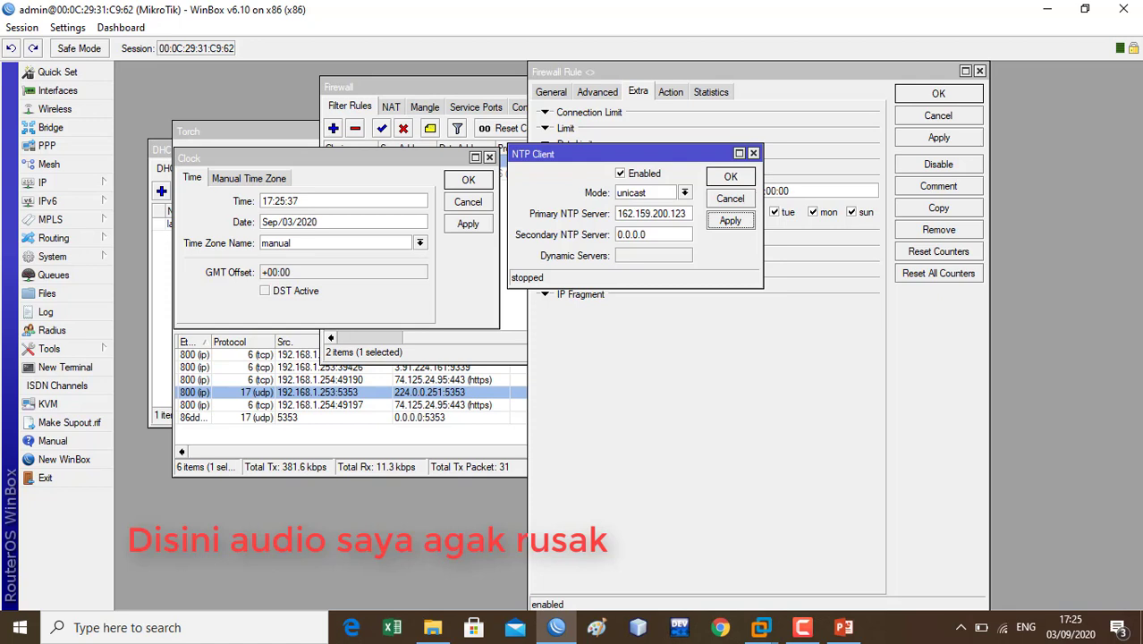
left_click(730, 177)
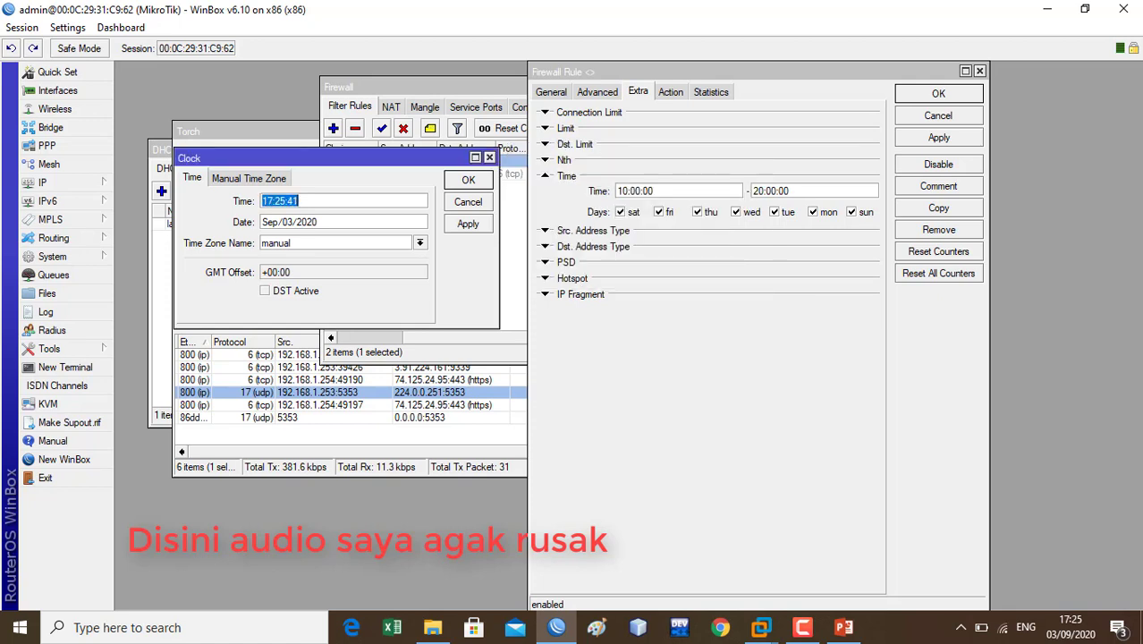
key("Return")
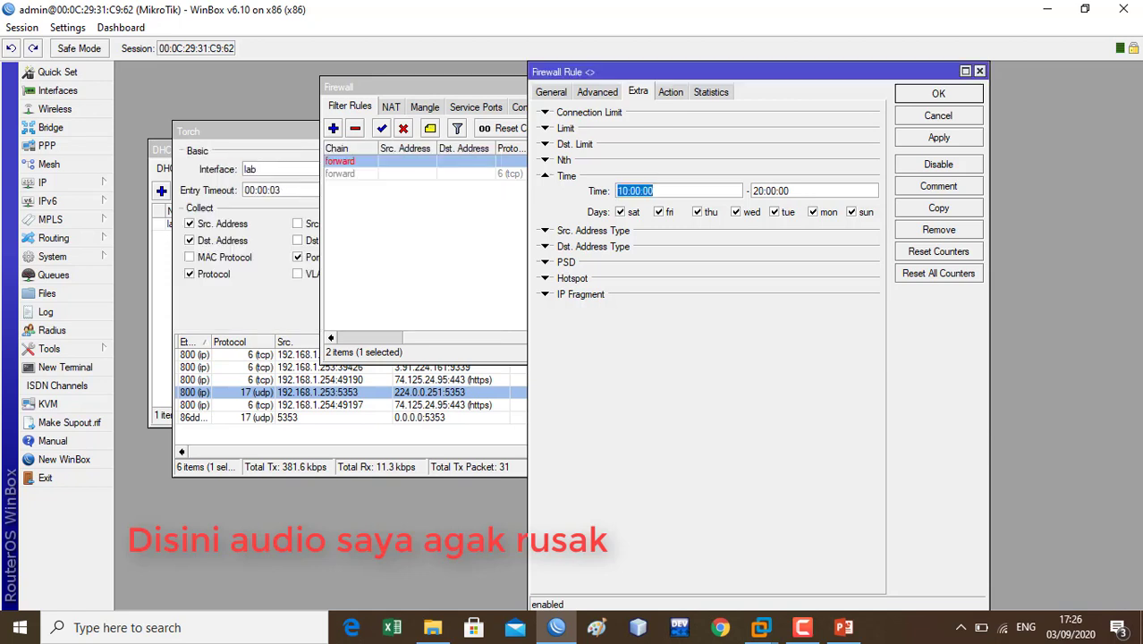
left_click(938, 138)
key("Return")
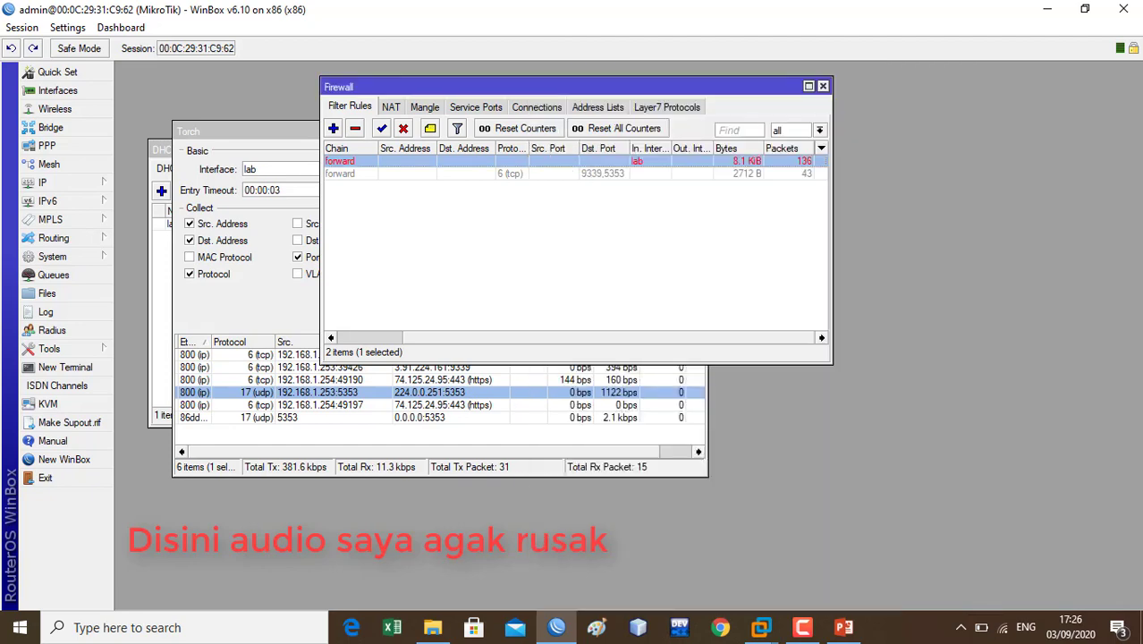
Step: Switch to the WINDOWS 7 virtual machine in VMware Workstation and reload facebook.com in its browser
mouse_move(760, 627)
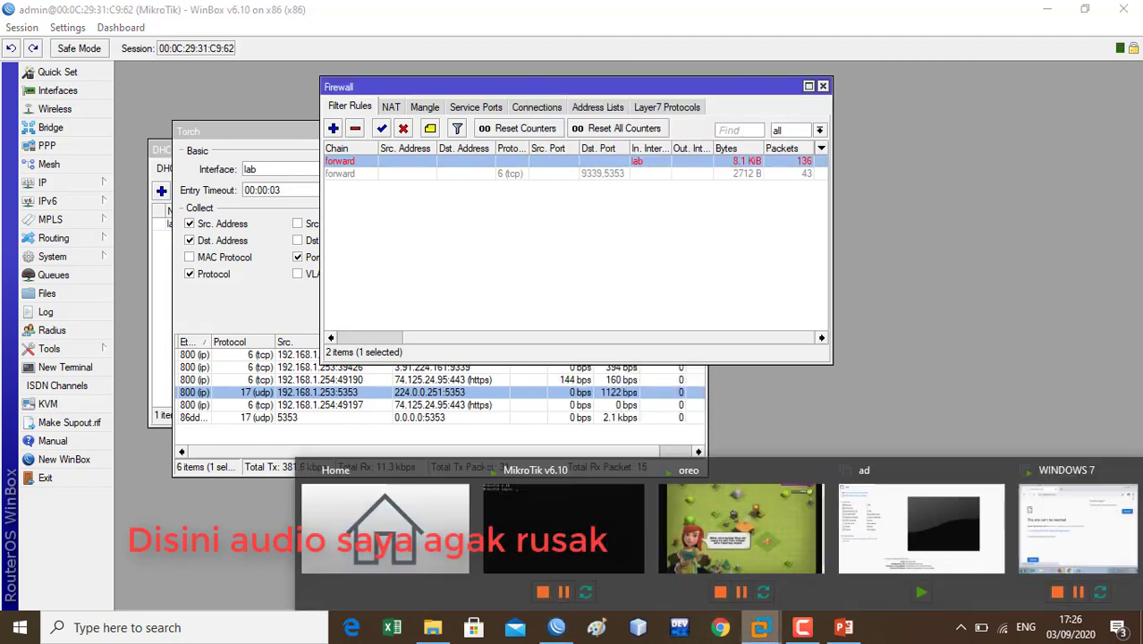
mouse_move(921, 528)
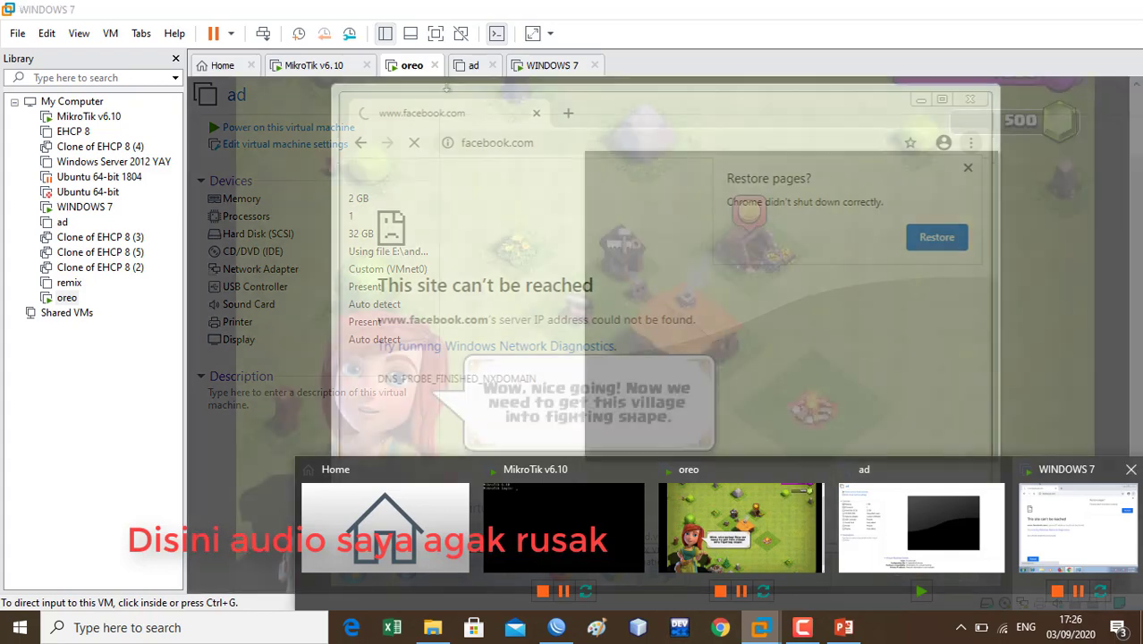
left_click(1078, 528)
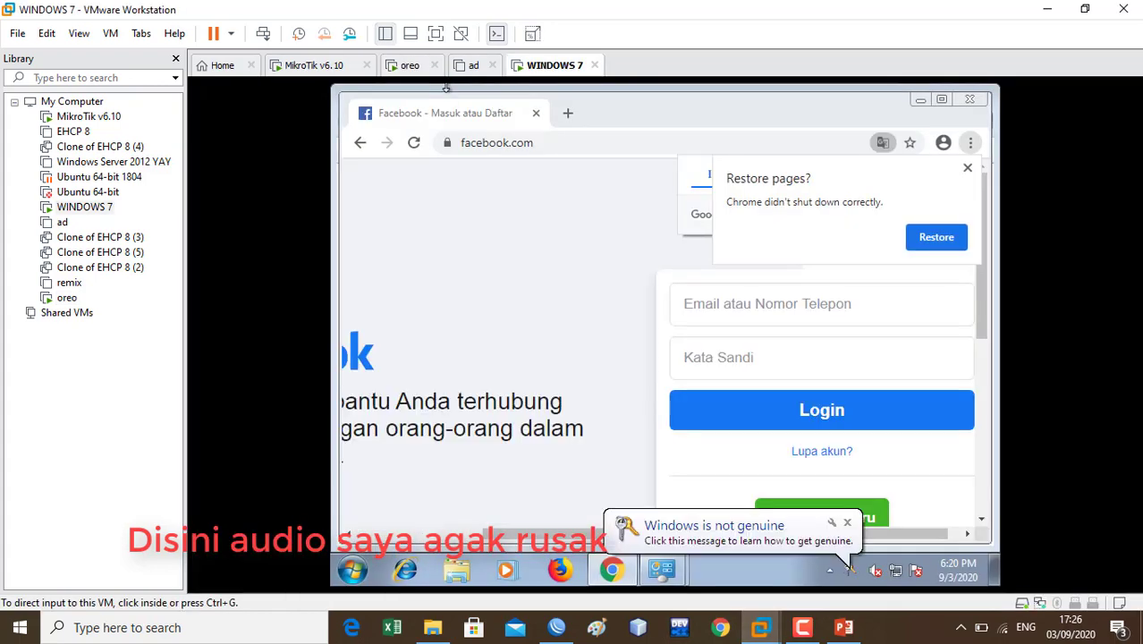
left_click(550, 142)
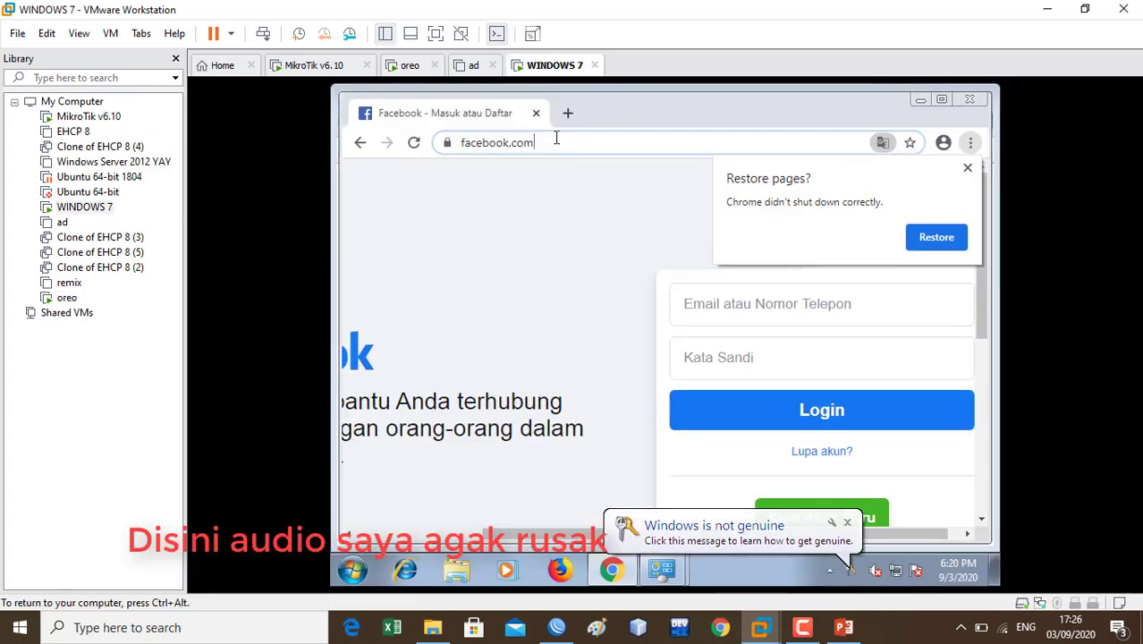
key("Return")
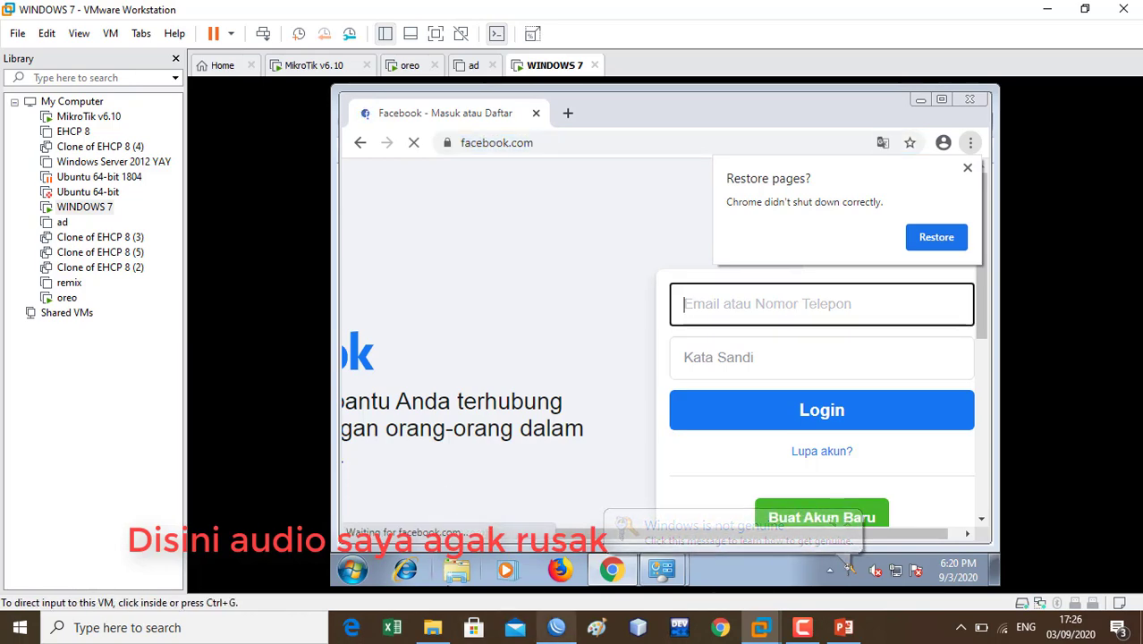
Step: Switch back to WinBox and open the first forward rule together with the router's system Clock
left_click(556, 627)
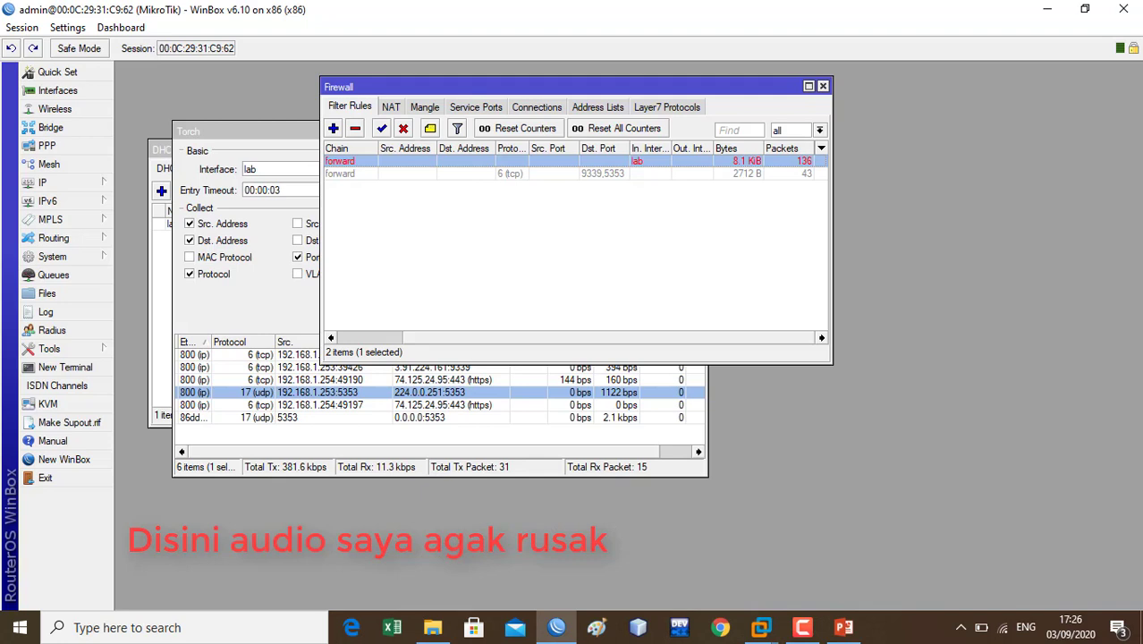
left_click(537, 174)
double_click(537, 161)
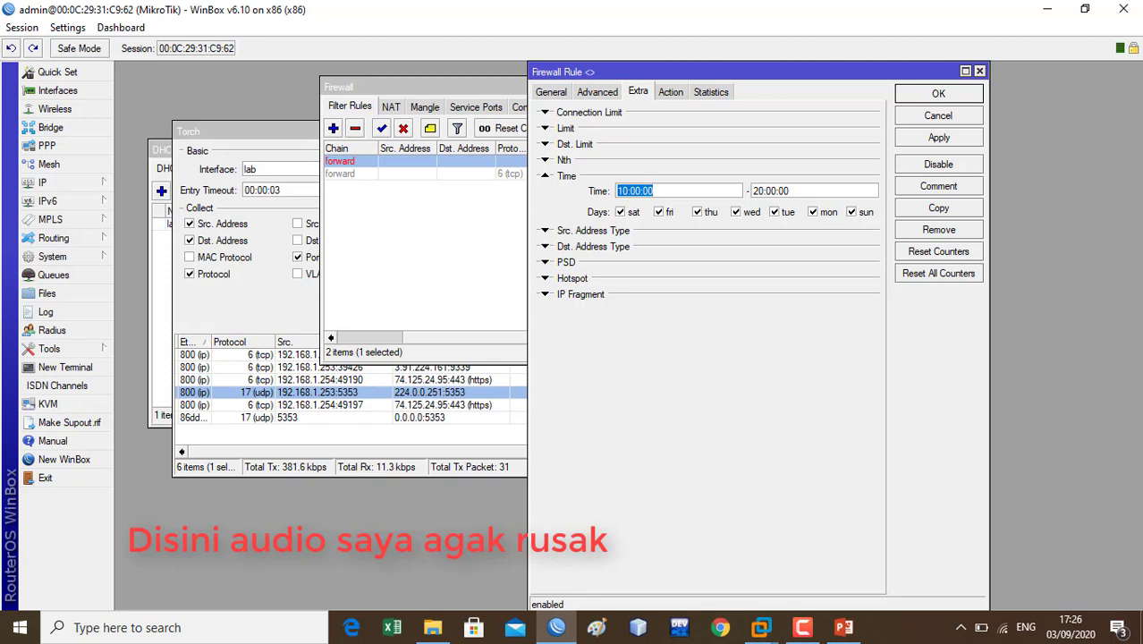
left_click(53, 182)
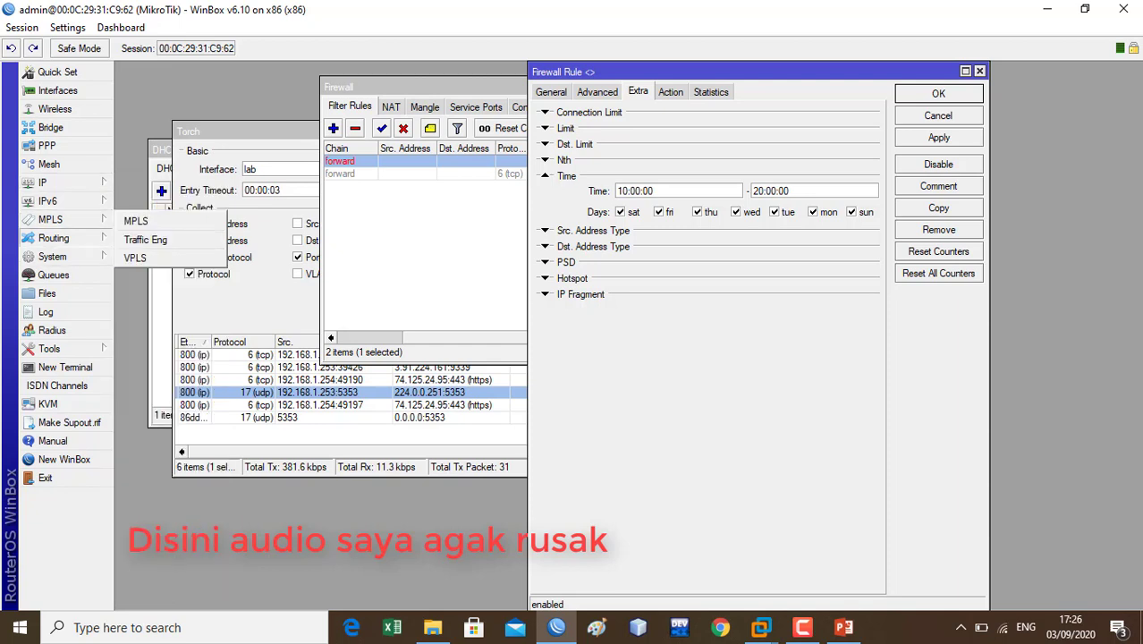
mouse_move(53, 257)
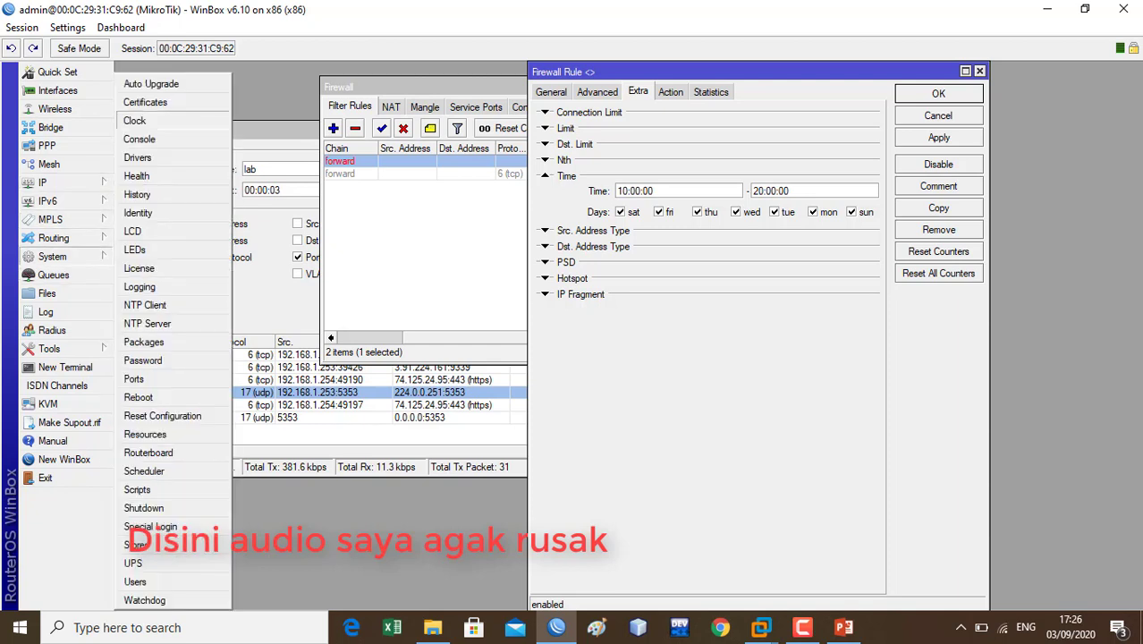
left_click(134, 119)
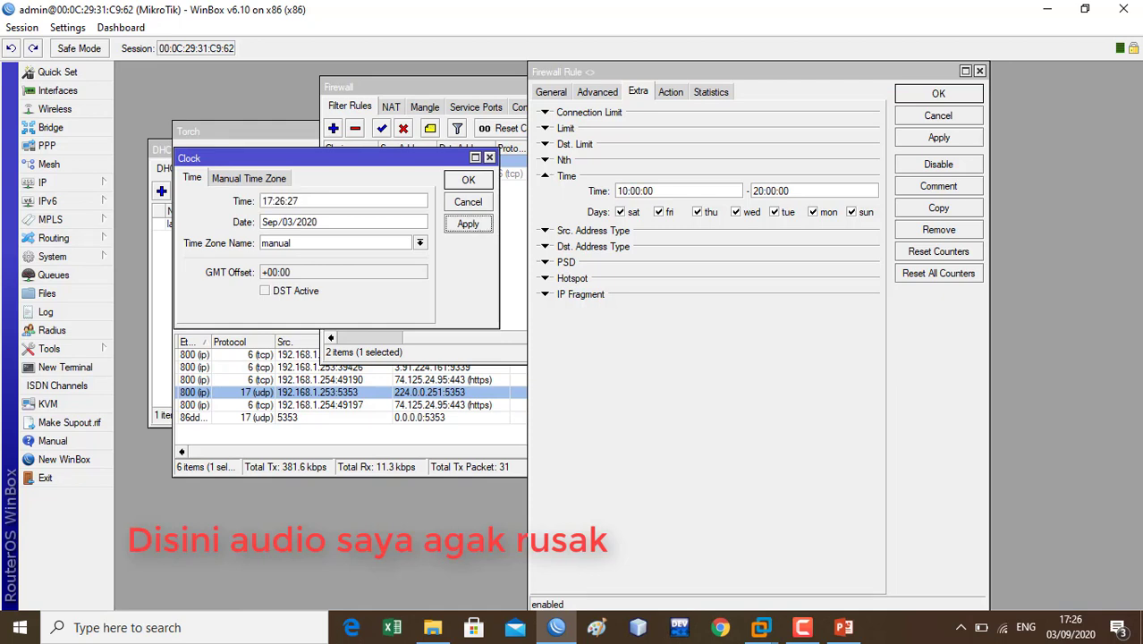
Step: Set the router clock's time zone name to Asia/Makassar and apply it
left_click(420, 244)
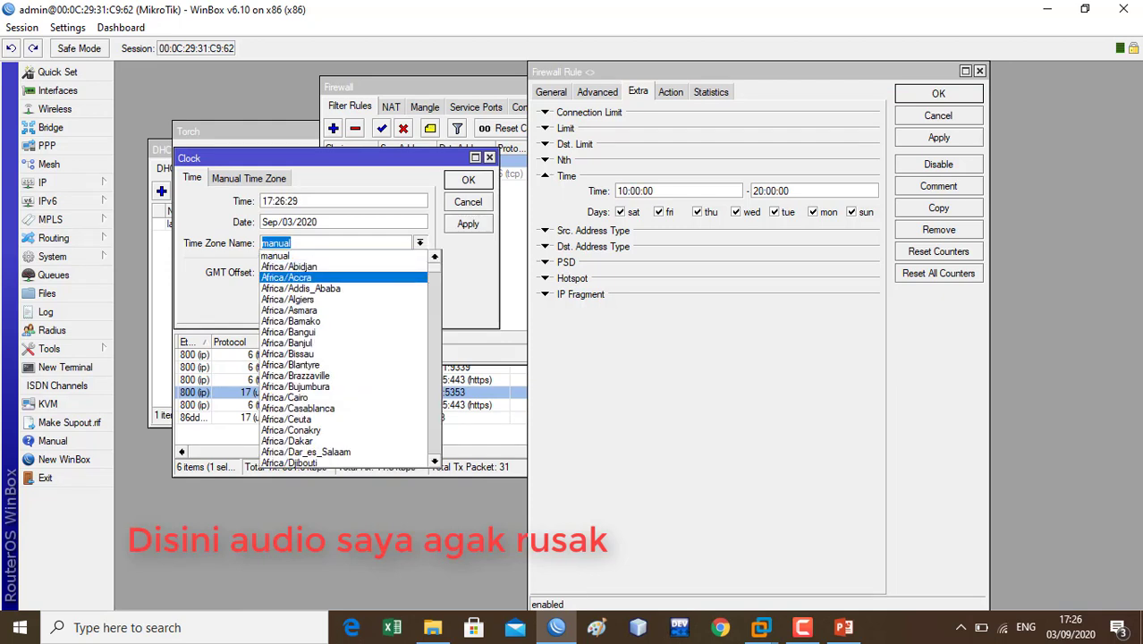
scroll(344, 357, "down", 20)
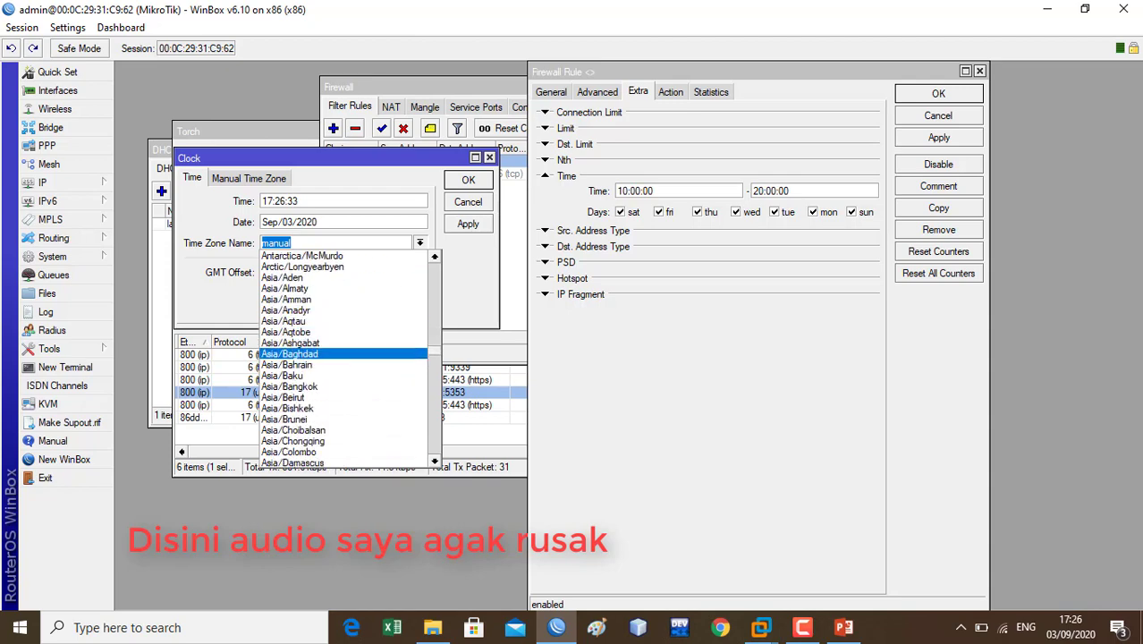
scroll(344, 357, "down", 15)
scroll(344, 357, "down", 2)
scroll(345, 358, "up", 4)
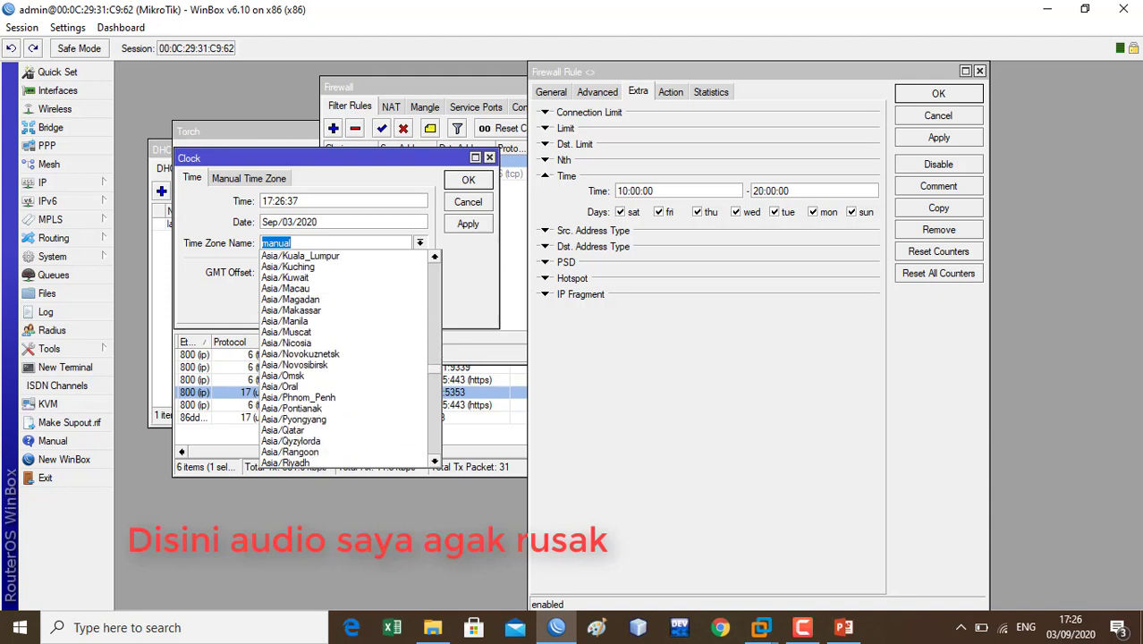
left_click(291, 310)
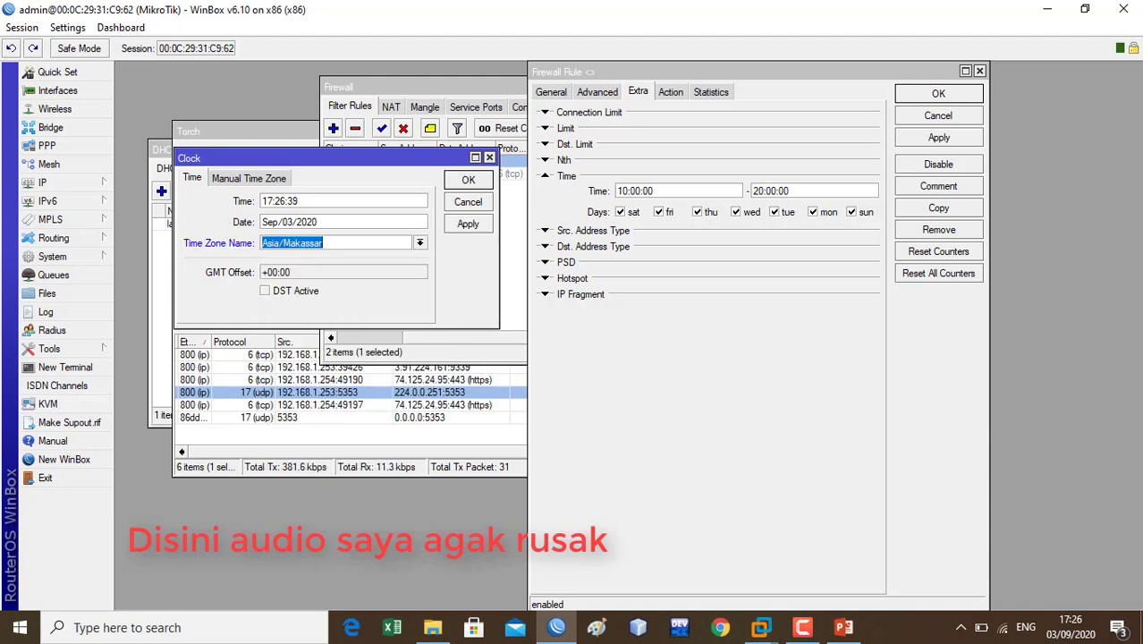
left_click(468, 223)
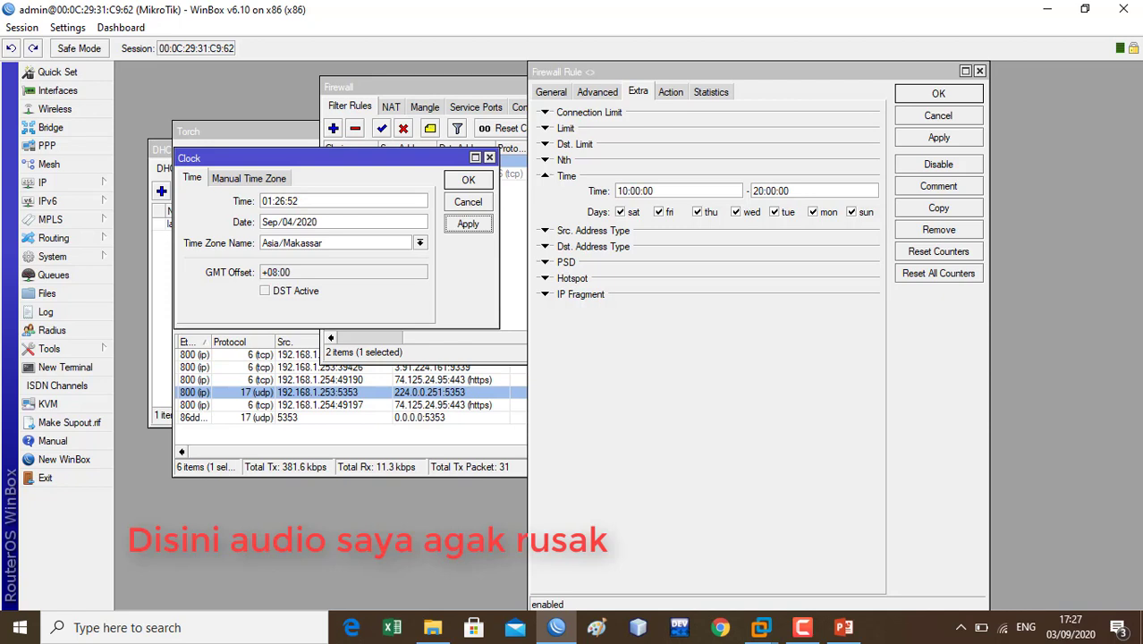
Step: Move the Clock window clear of the rule list, and return its time zone name to manual and apply it
left_click_drag(331, 159, 322, 191)
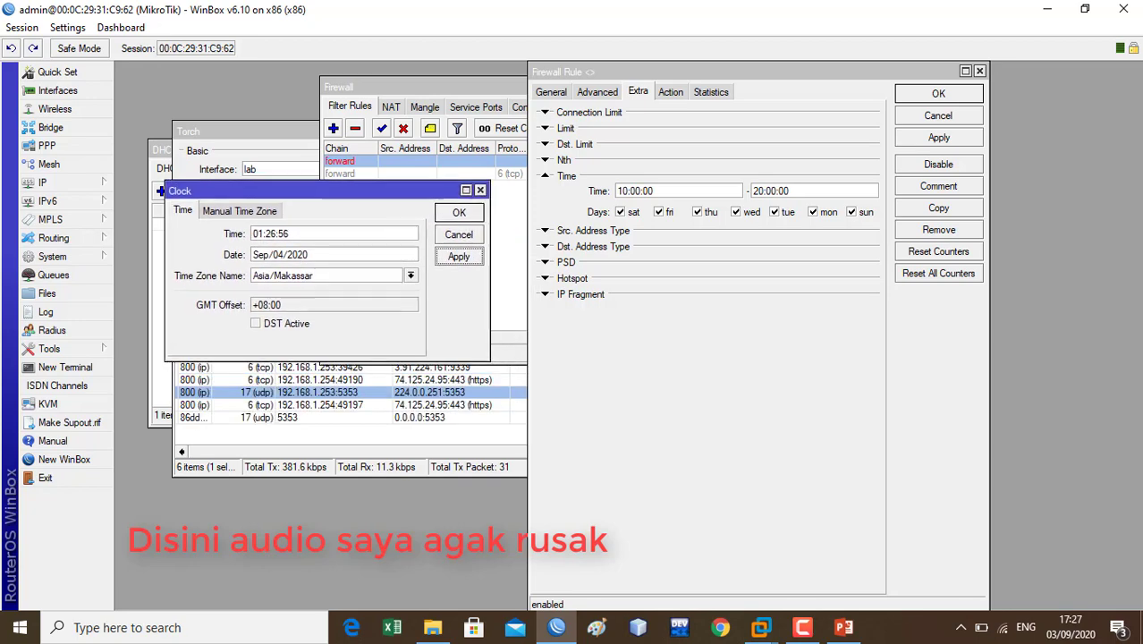
left_click(410, 276)
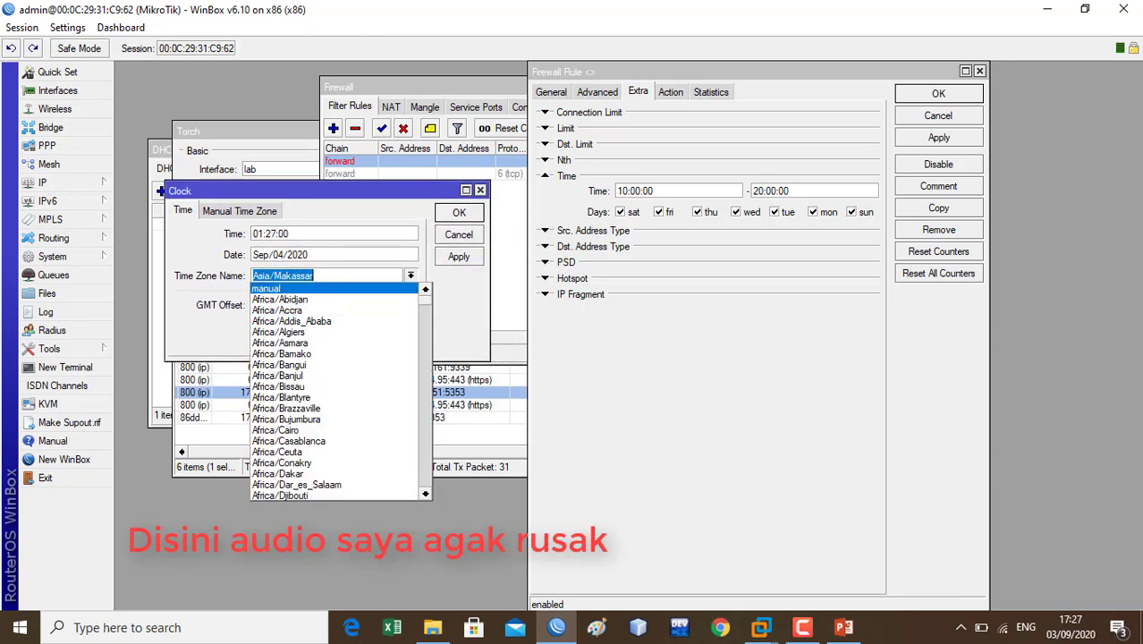
left_click(265, 288)
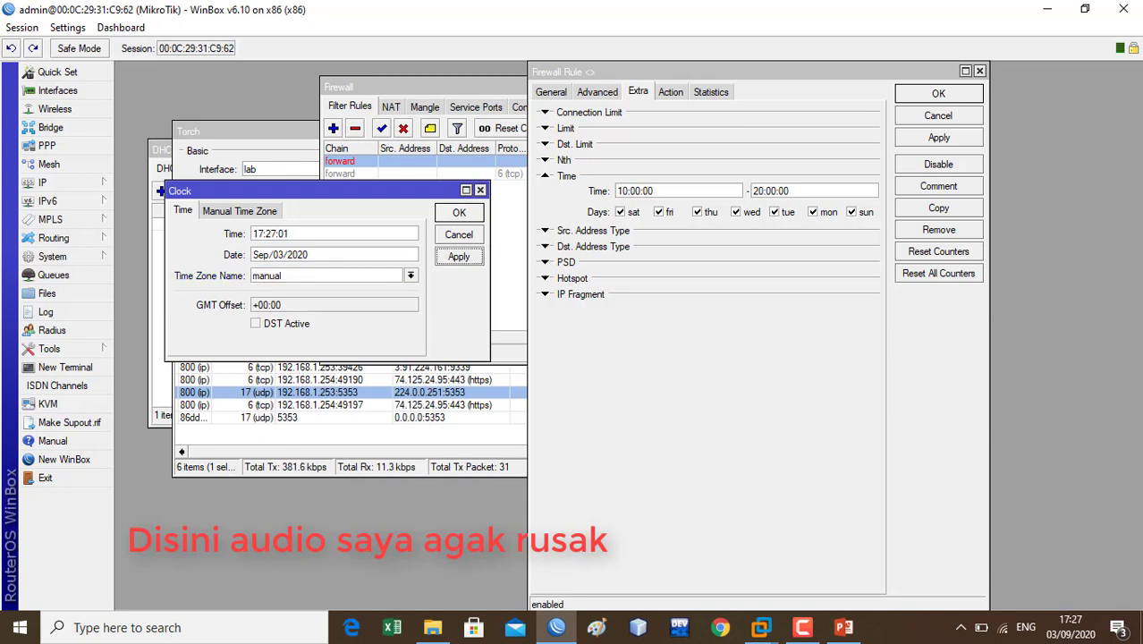
left_click(458, 257)
Step: Set the start of the first forward rule's time range to 08:00:00 and save the rule
left_click(622, 190)
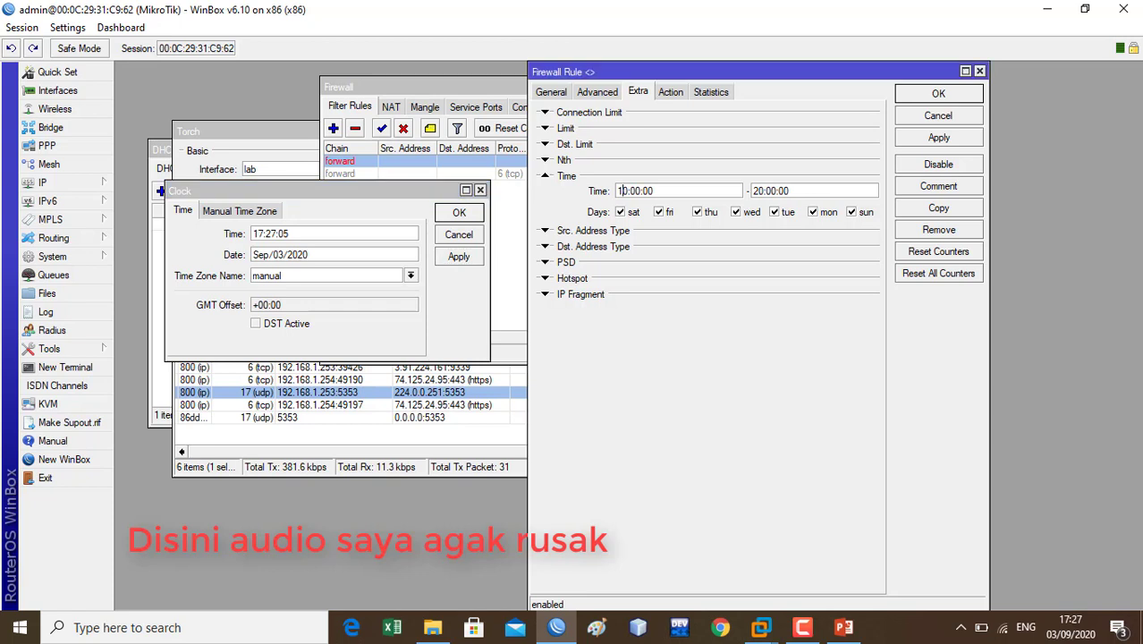
key("BackSpace")
type("8")
left_click(938, 137)
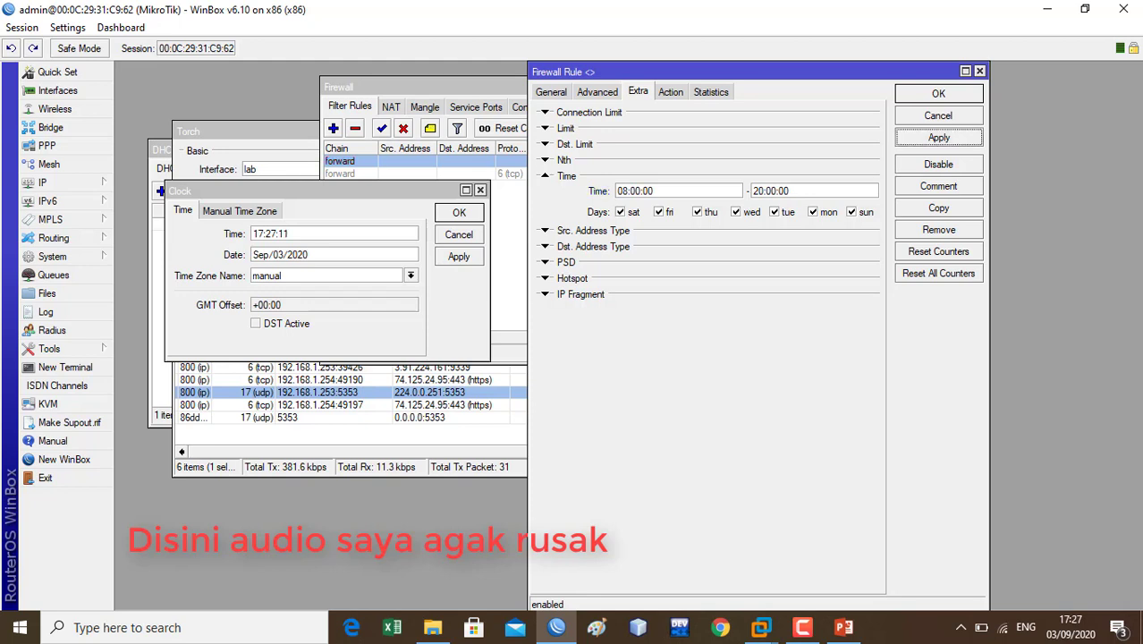
left_click(938, 94)
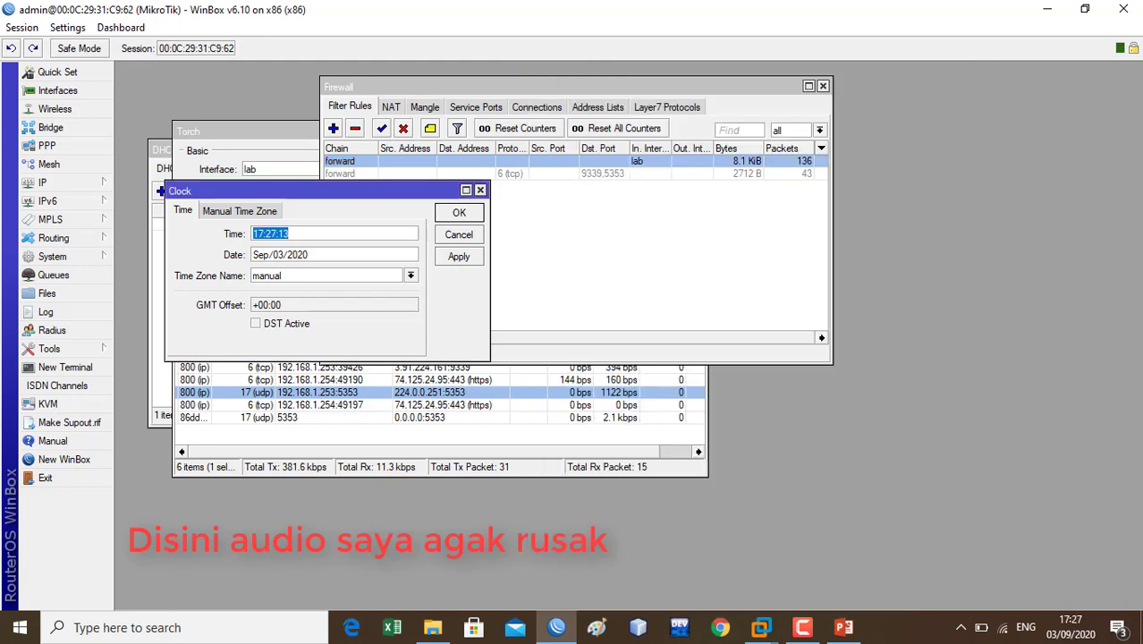
Step: Set the hour of the router clock to 09 and apply the new time
left_click(259, 233)
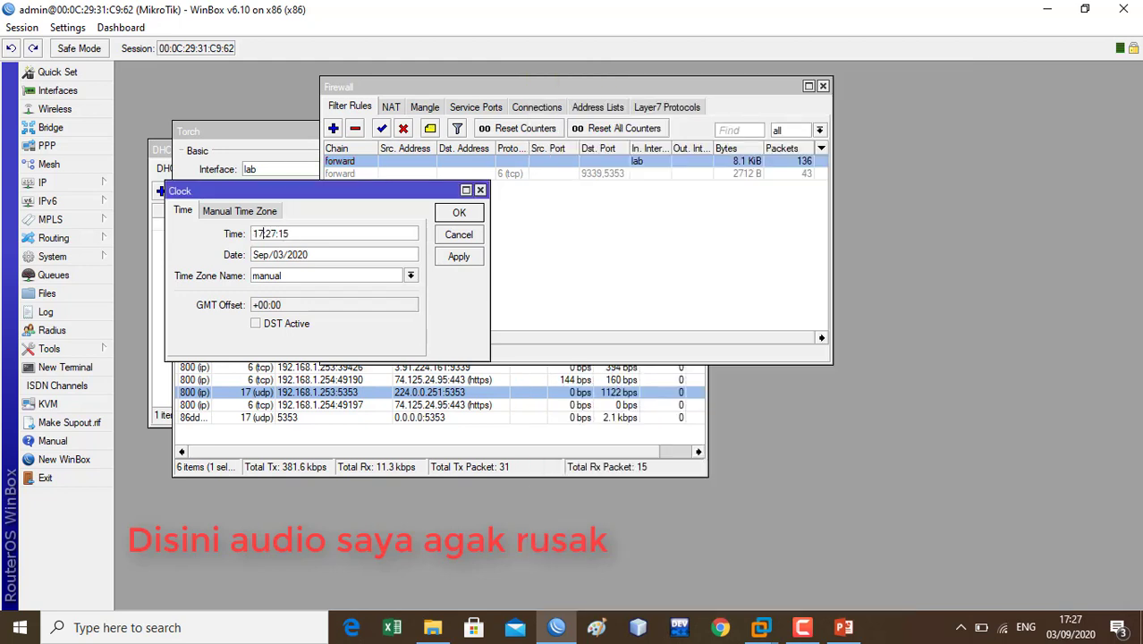
key("BackSpace")
key("BackSpace")
type("09")
left_click(458, 257)
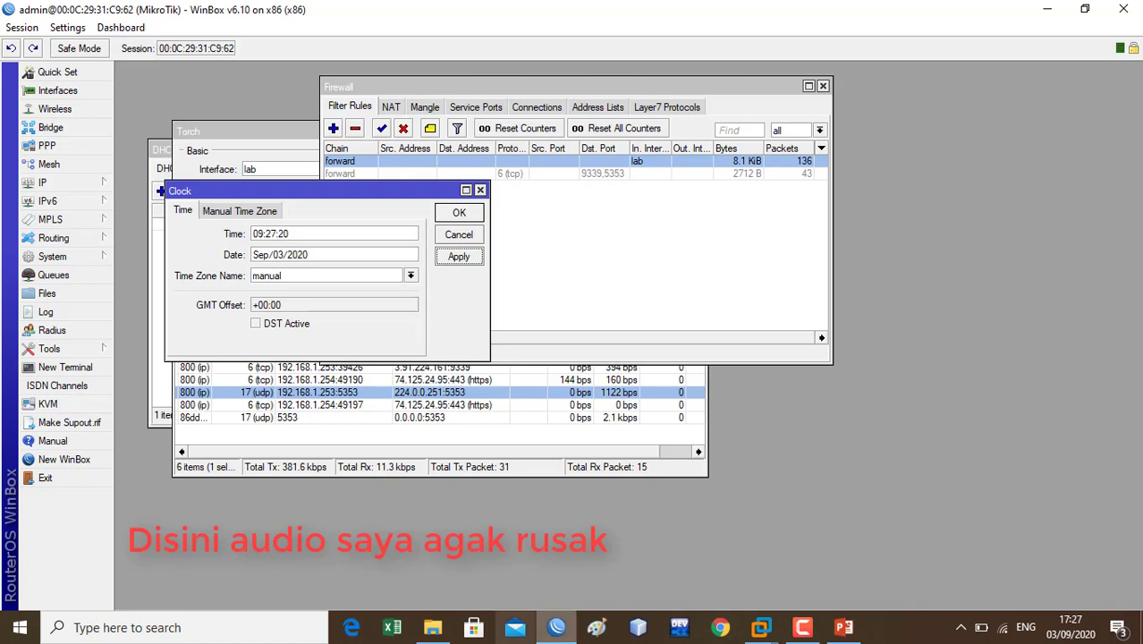
Step: Reload facebook.com in the WINDOWS 7 virtual machine, and return to WinBox to check the clock beside the firewall rules
left_click(760, 627)
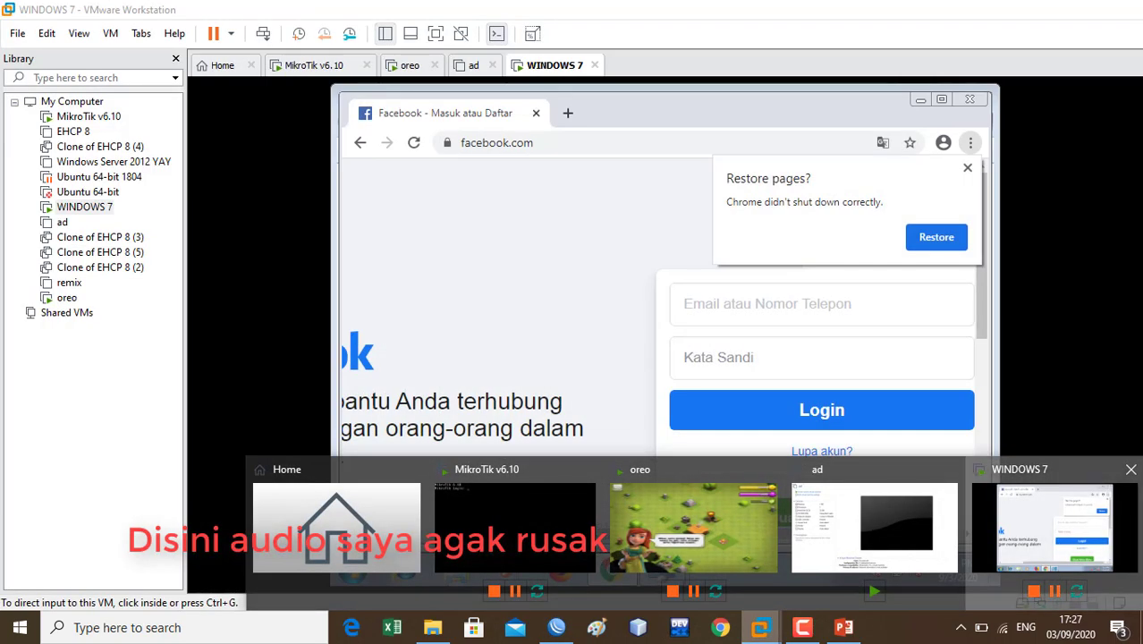
left_click(1054, 527)
left_click(413, 142)
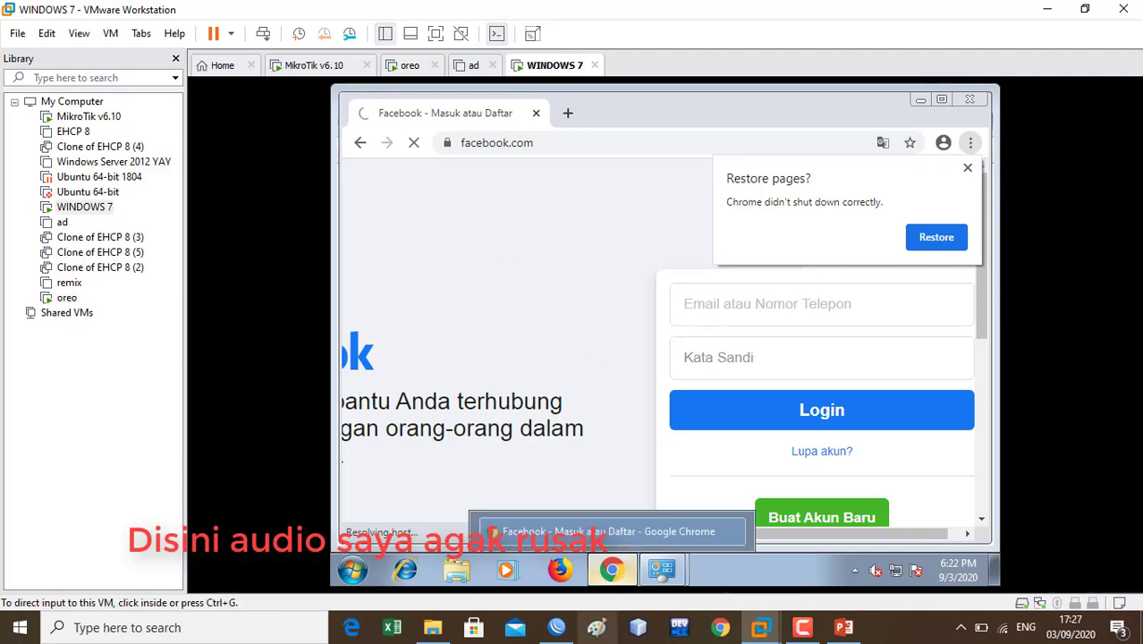
left_click(556, 627)
left_click_drag(313, 190, 559, 241)
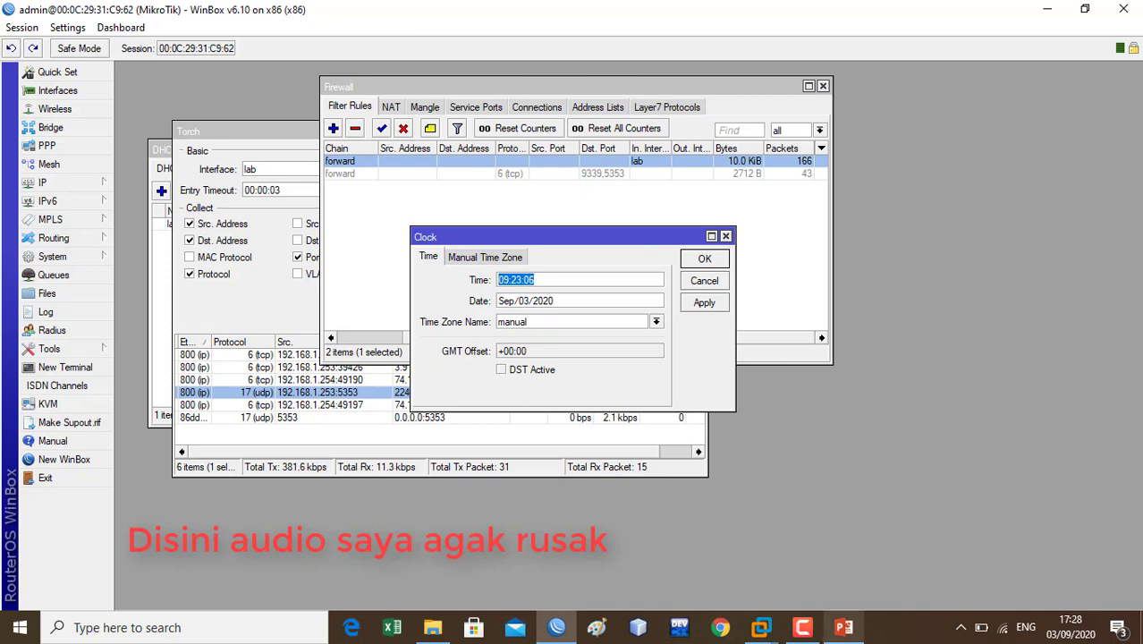
Step: Check the facebook.com page in the WINDOWS 7 virtual machine and return to WinBox
mouse_move(761, 627)
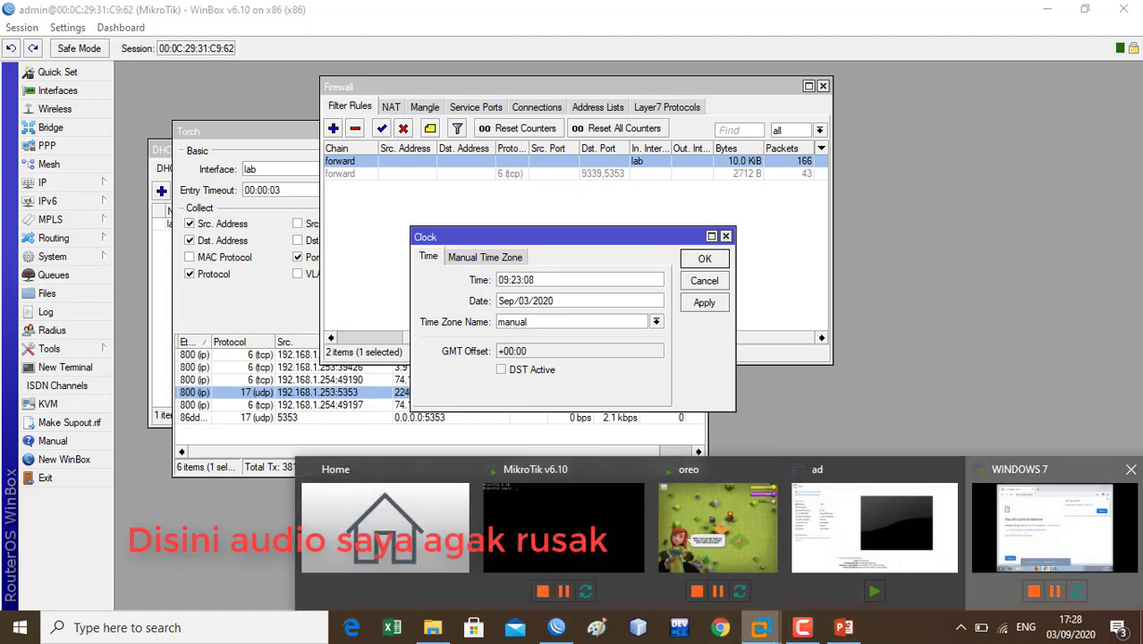
left_click(1053, 537)
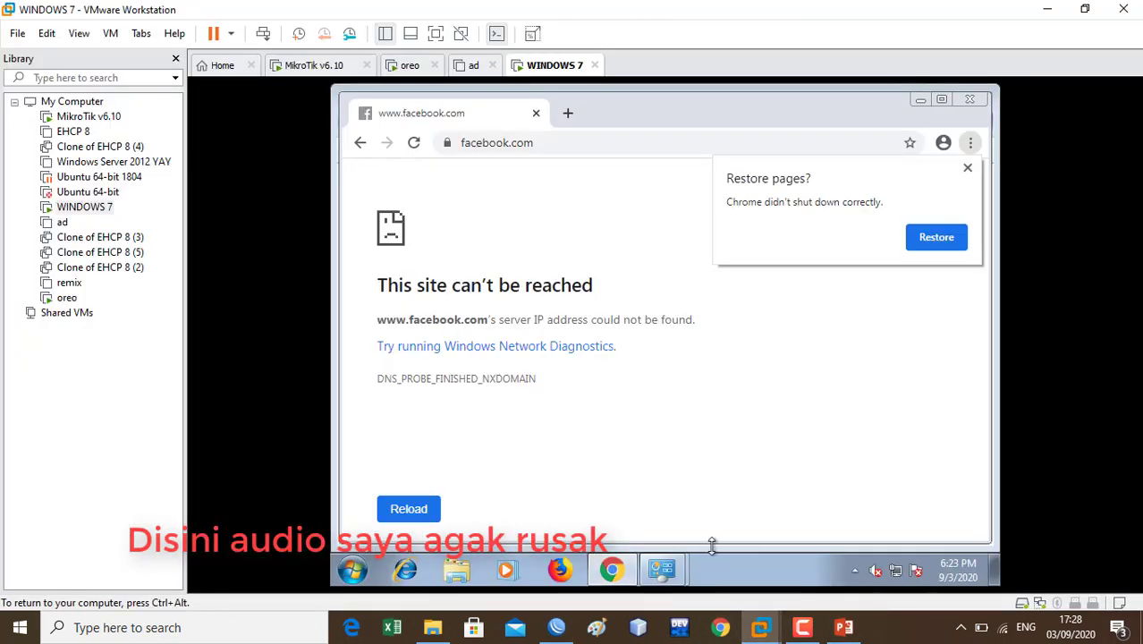
left_click(557, 627)
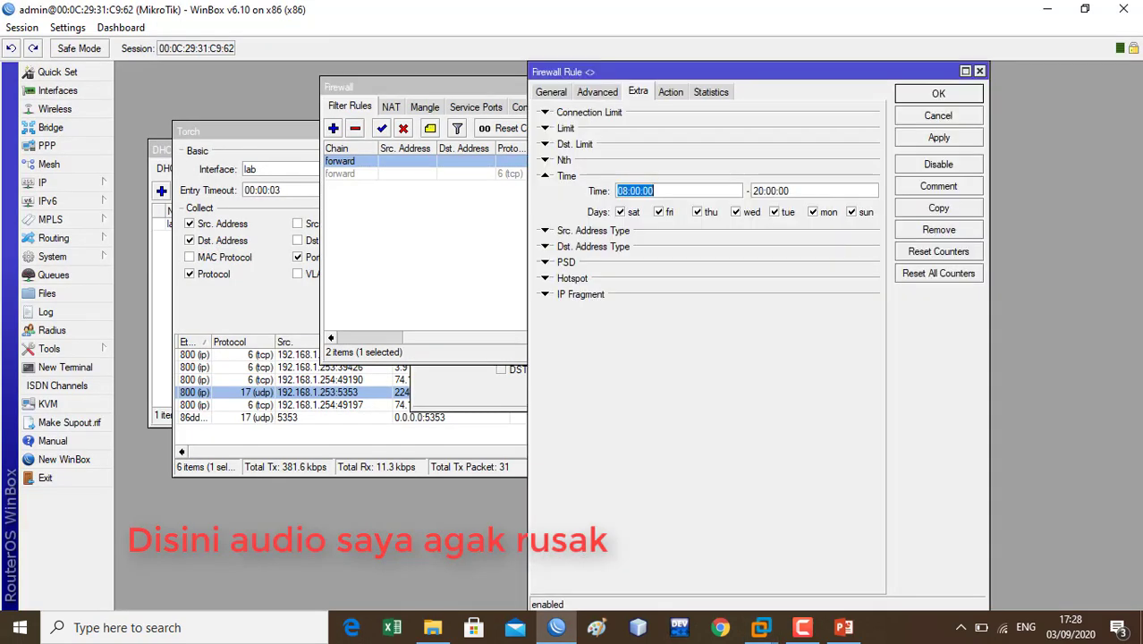
Step: Set the start of the first forward rule's time range to 11:00:00, apply it and save the rule
left_click(630, 190)
key("Left")
key("BackSpace")
key("BackSpace")
type("11")
left_click(939, 138)
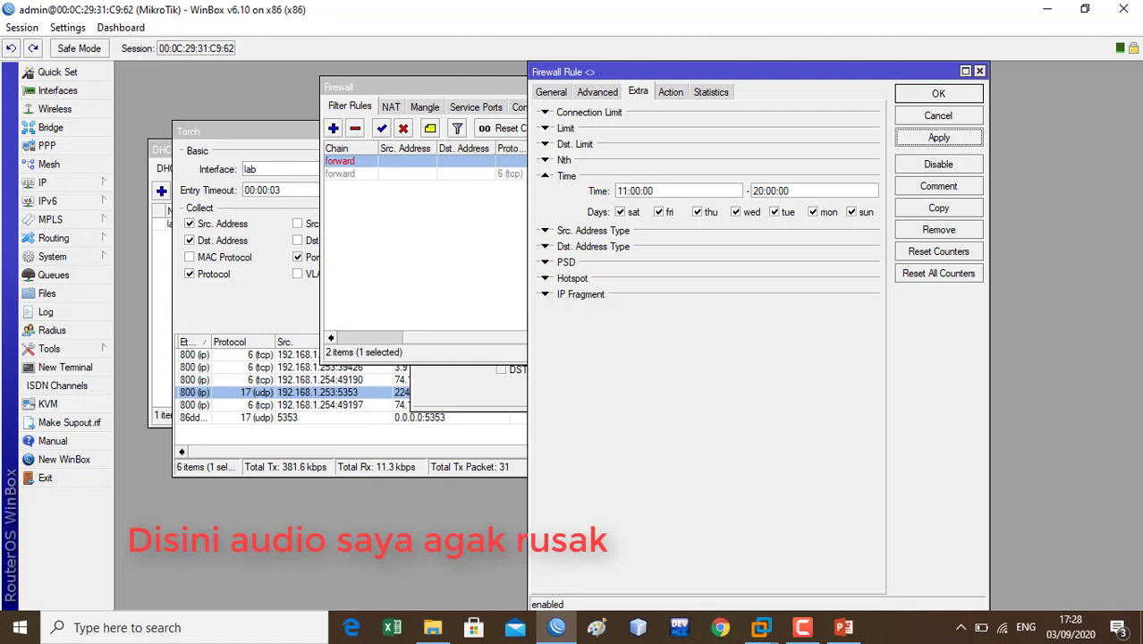
left_click(938, 93)
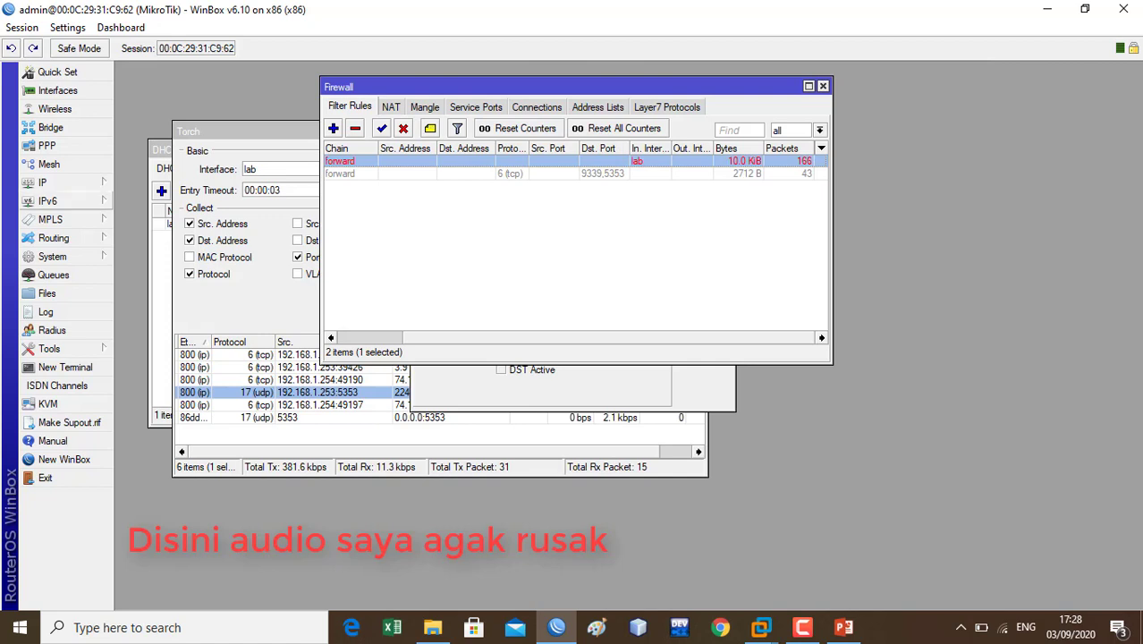
Step: Check whether facebook.com loads in the WINDOWS 7 virtual machine, and return to WinBox
left_click(54, 182)
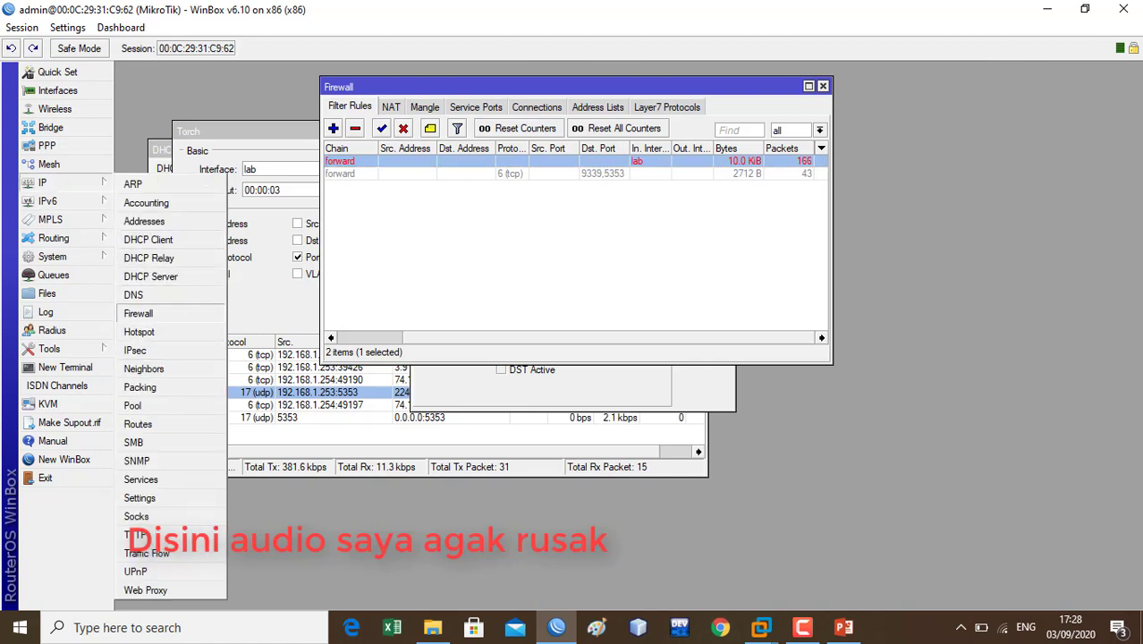
left_click(554, 264)
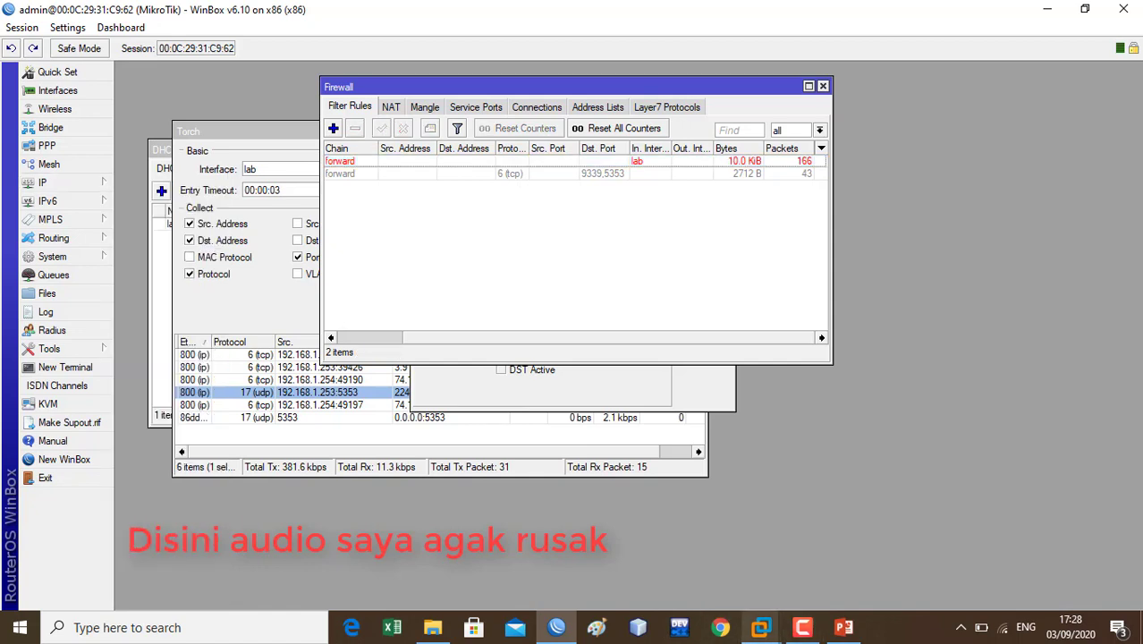
mouse_move(761, 627)
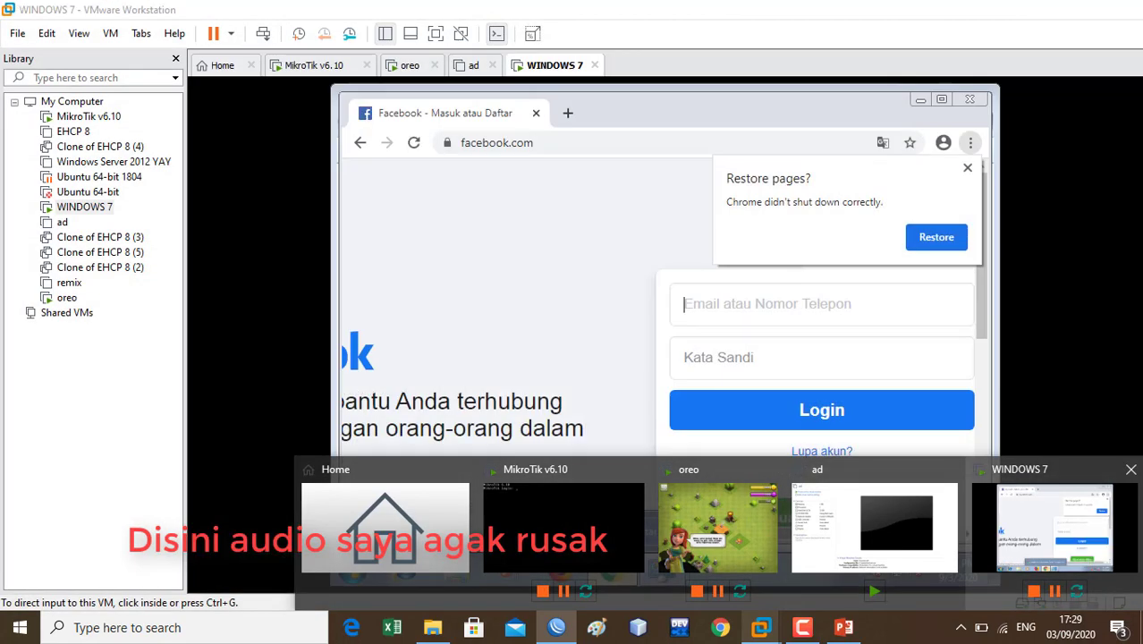
left_click(1054, 528)
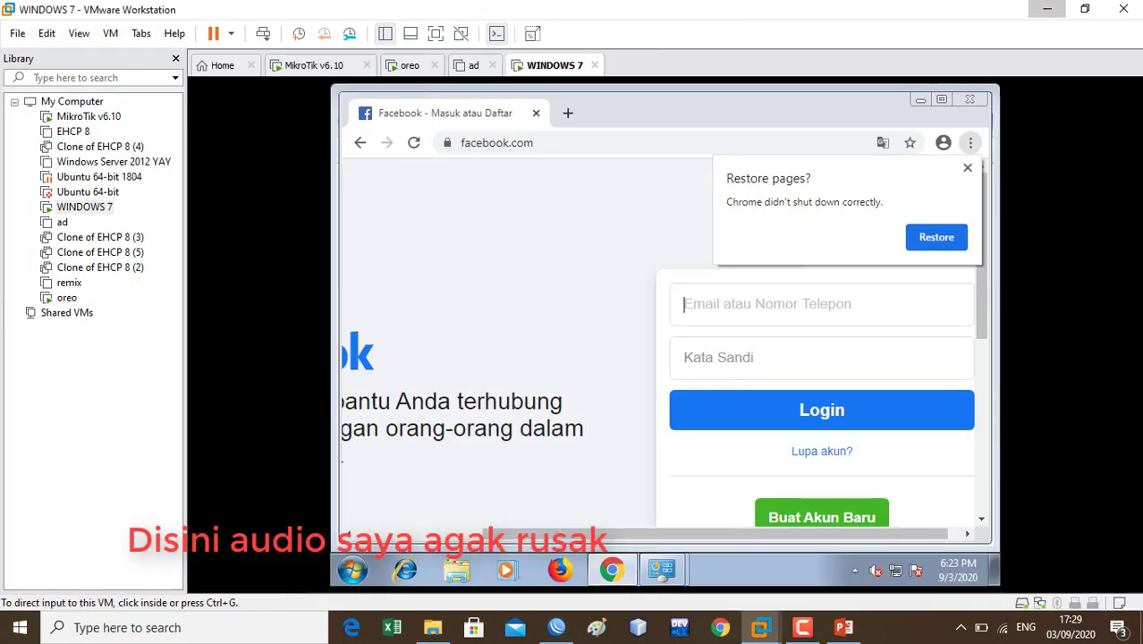
left_click(1046, 9)
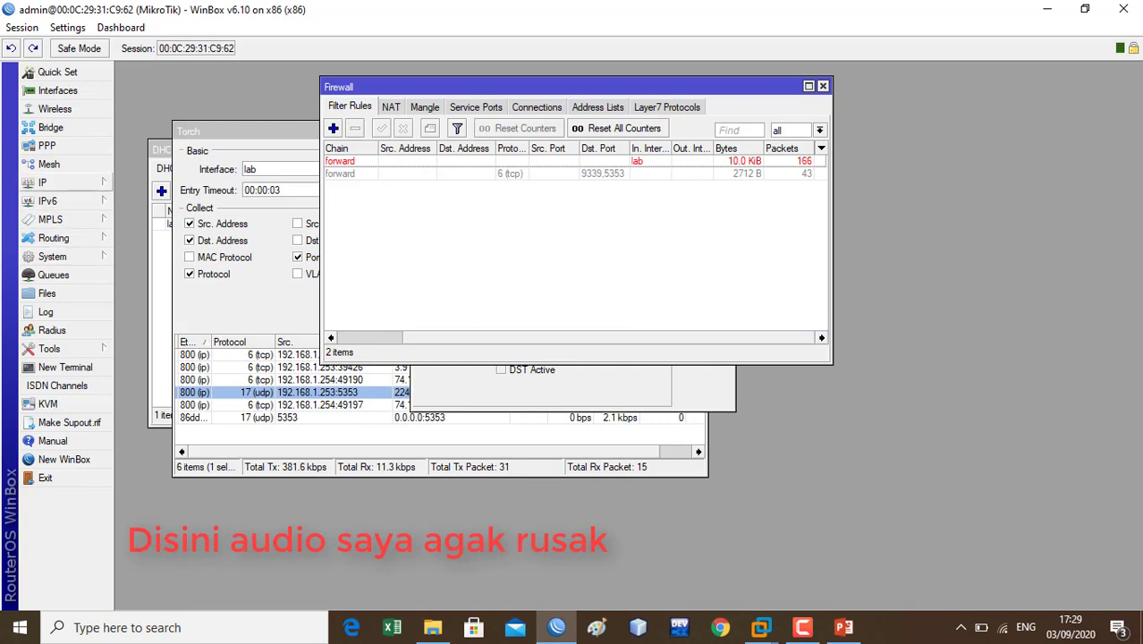
Step: Open the NTP Client settings and place them side by side with the Clock window
left_click(53, 183)
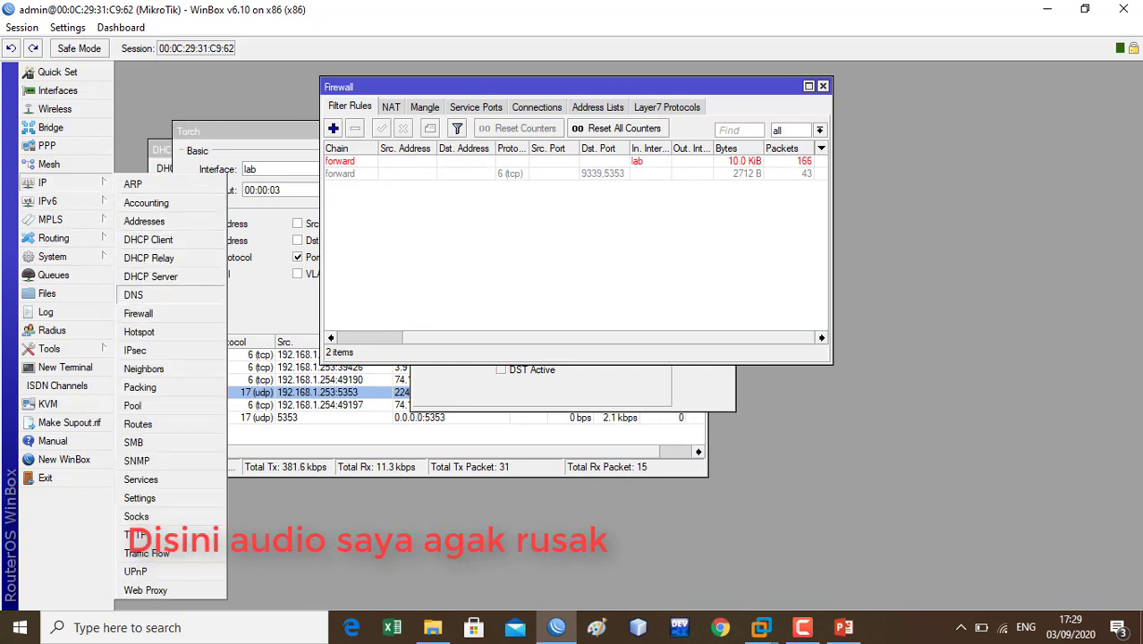
mouse_move(54, 257)
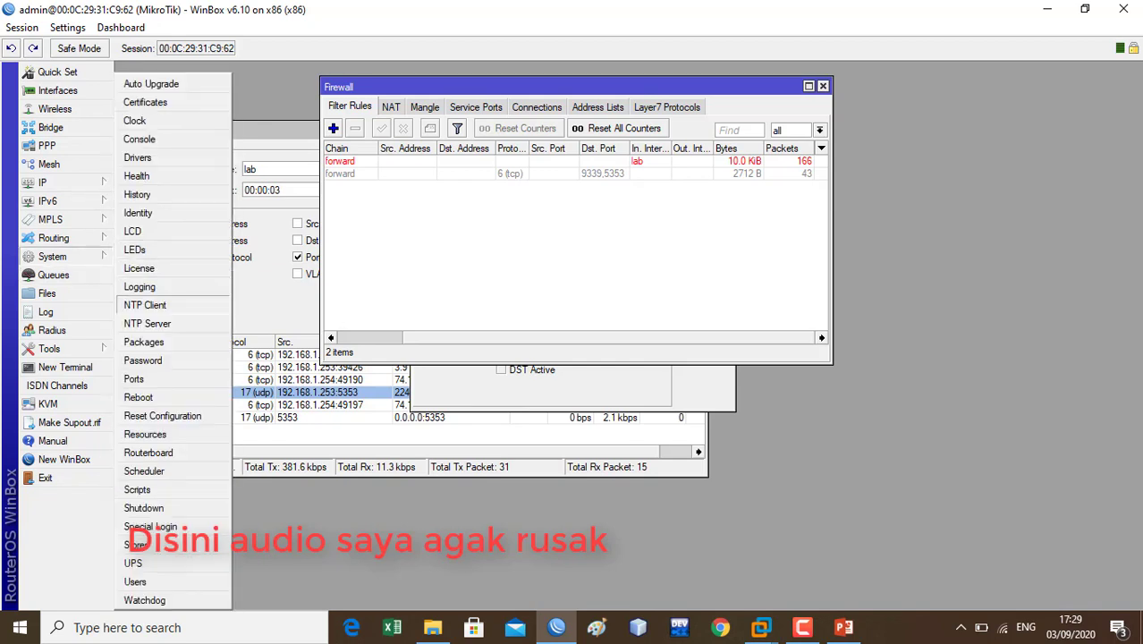
left_click(145, 305)
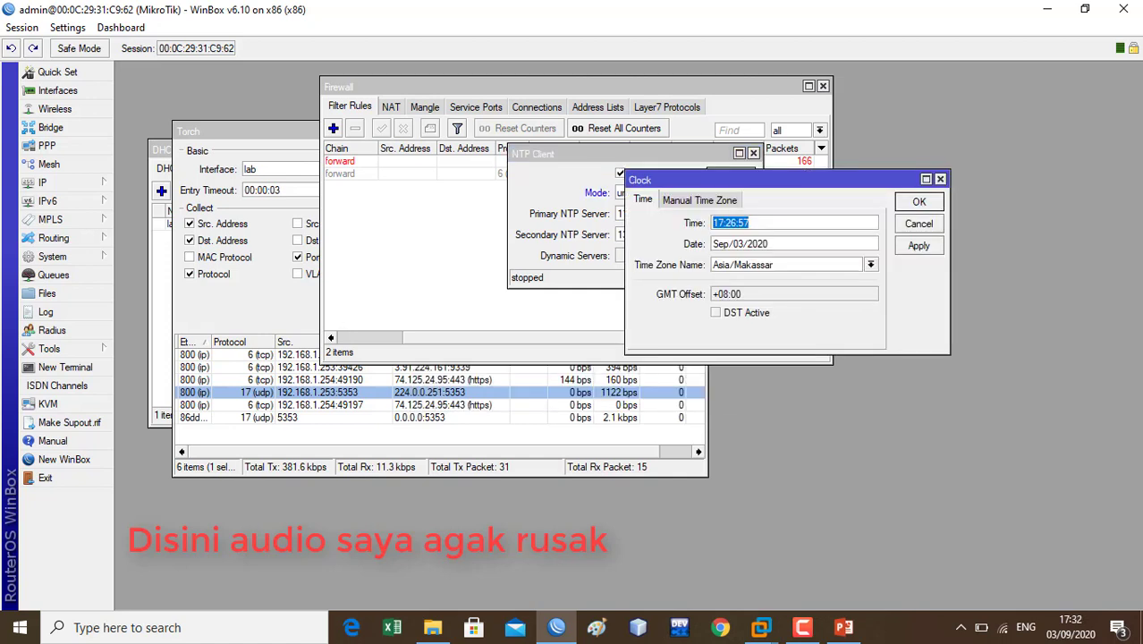
left_click_drag(633, 181, 678, 181)
left_click_drag(581, 154, 468, 185)
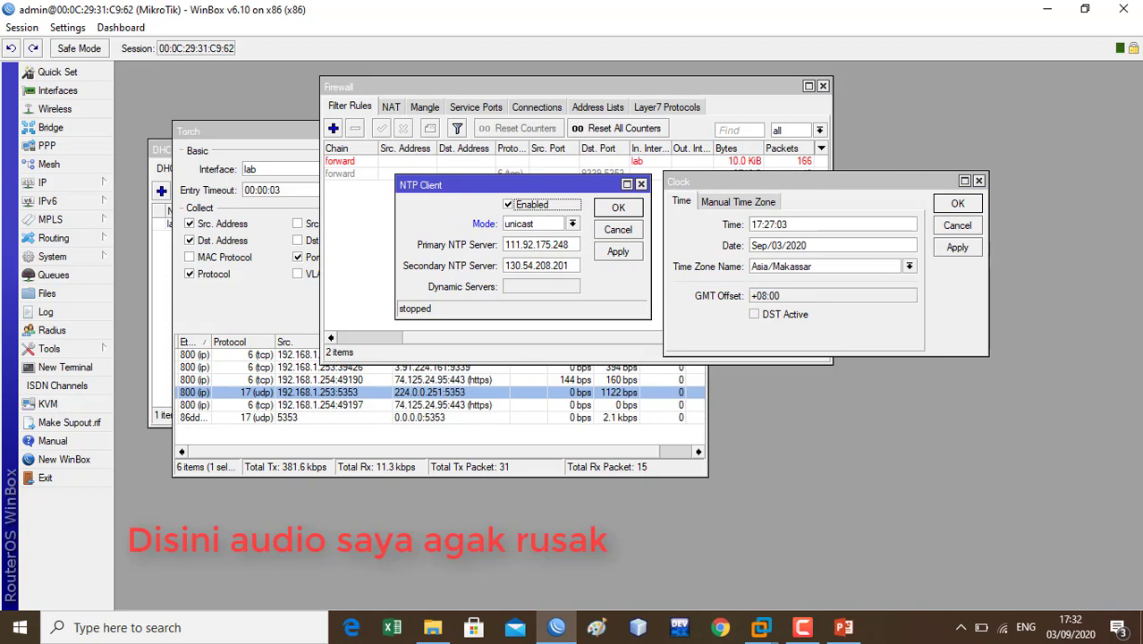
left_click_drag(468, 185, 448, 177)
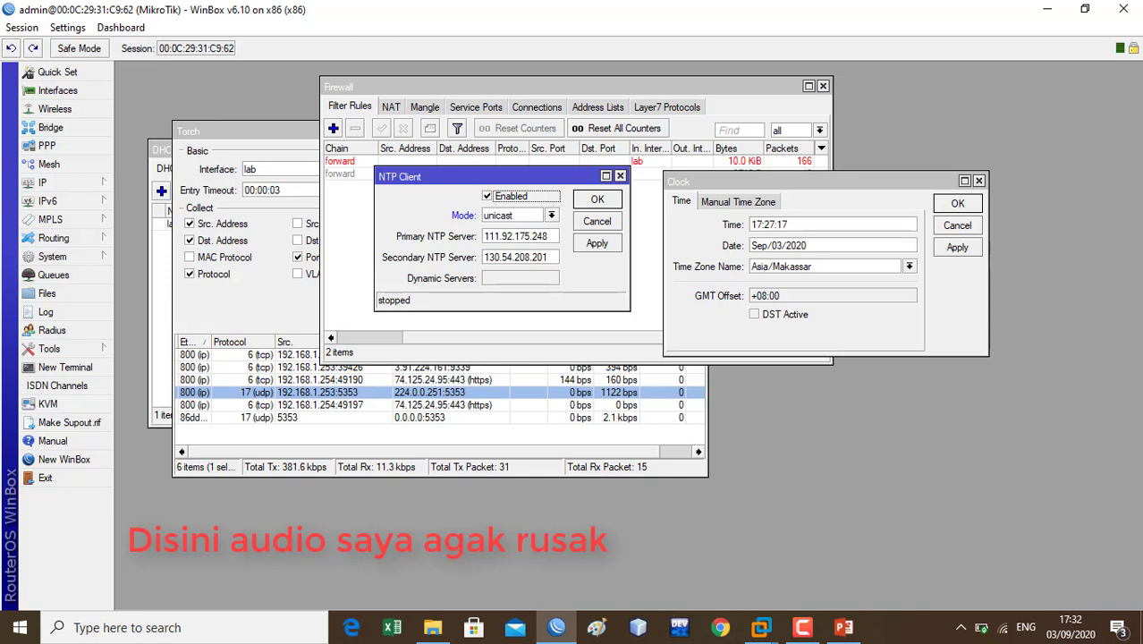
Step: Set the router clock's time zone name to Asia/Kuala_Lumpur and apply it
left_click(909, 266)
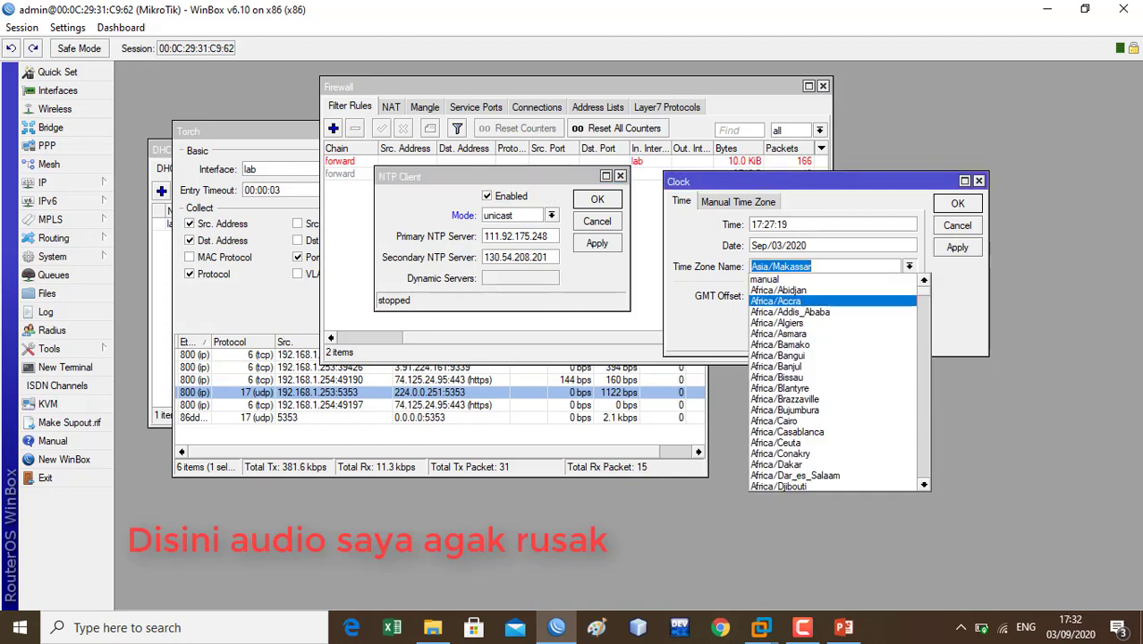
left_click_drag(924, 291, 923, 381)
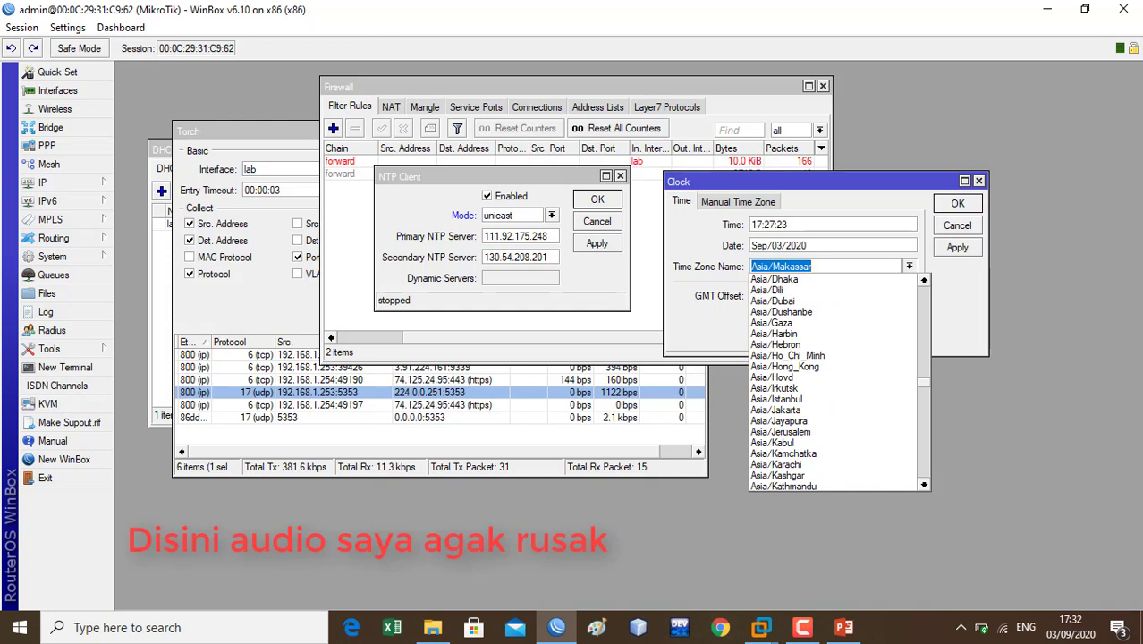
scroll(836, 385, "up", 10)
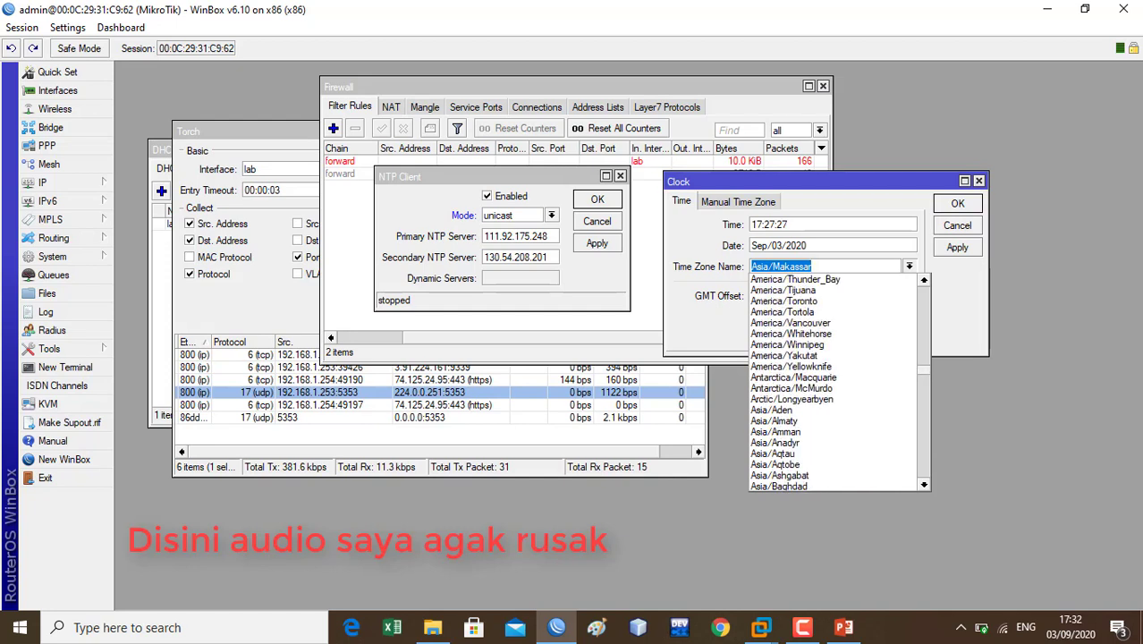
scroll(836, 385, "up", 10)
scroll(836, 385, "down", 17)
scroll(836, 385, "down", 2)
scroll(836, 385, "down", 6)
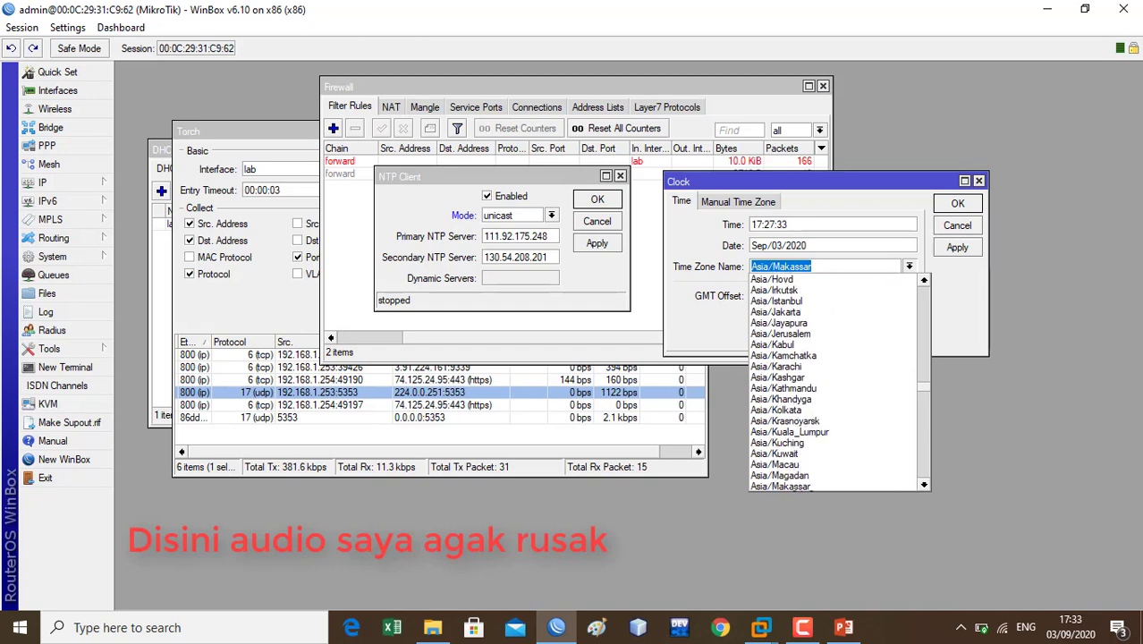
scroll(836, 384, "down", 5)
scroll(836, 385, "down", 5)
scroll(836, 384, "up", 7)
scroll(836, 384, "down", 3)
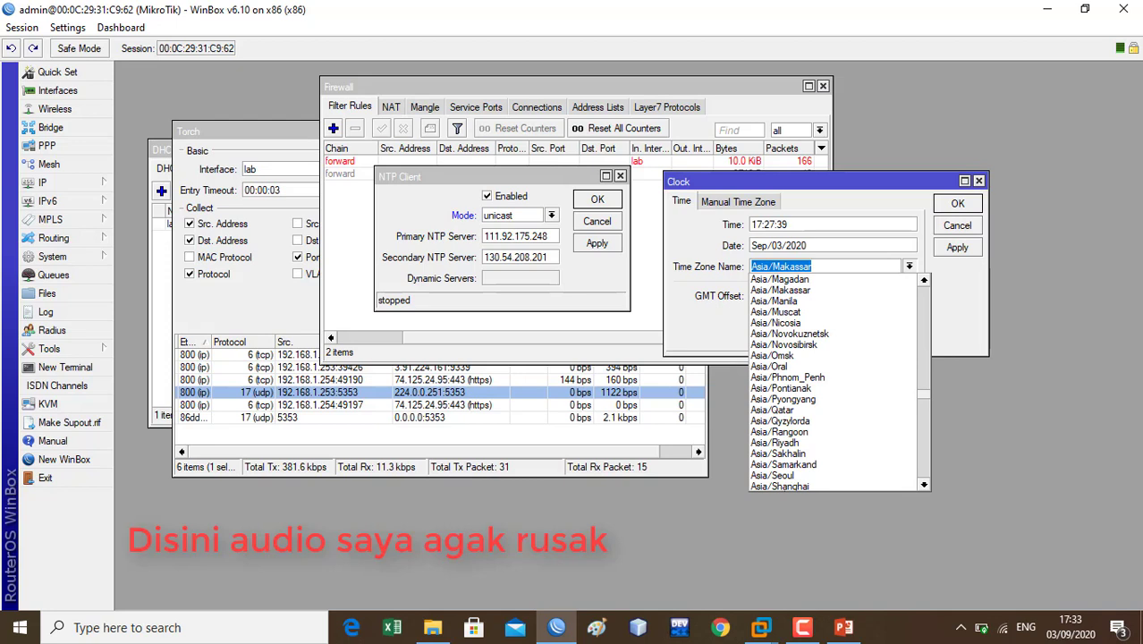
scroll(836, 385, "up", 15)
scroll(836, 384, "down", 14)
scroll(836, 385, "up", 4)
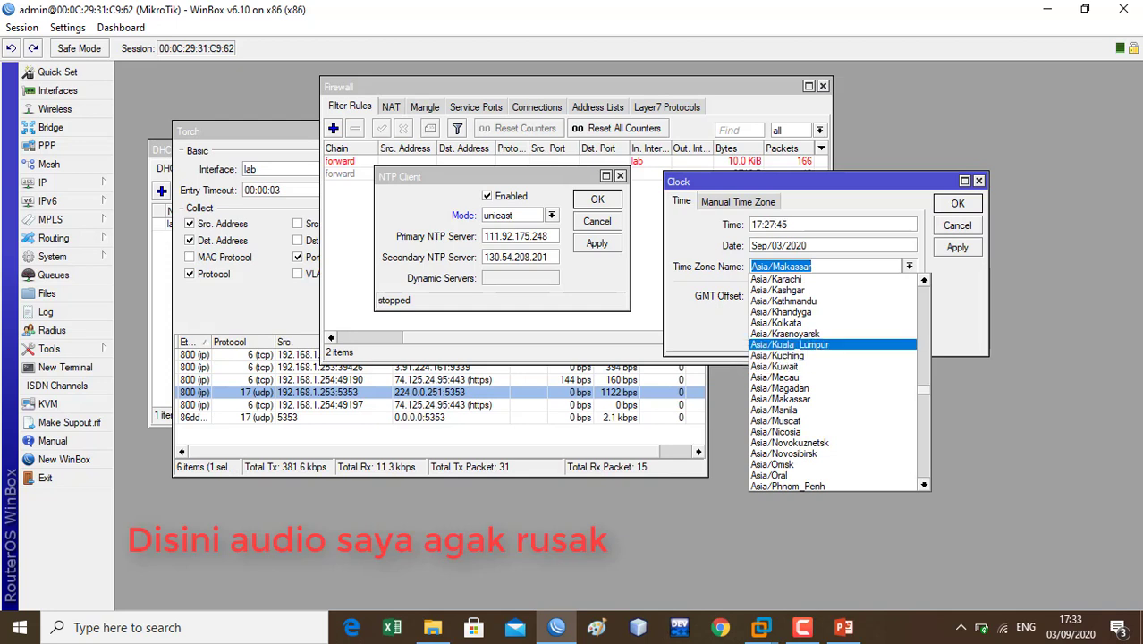
left_click(790, 344)
left_click(957, 246)
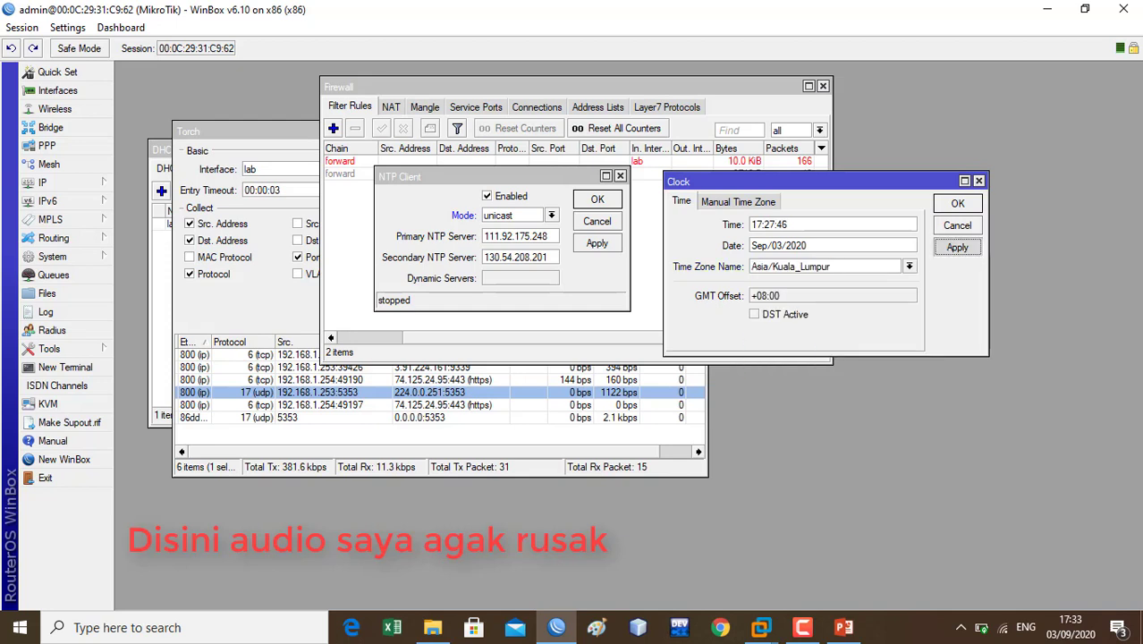
Step: Switch the router clock's time zone name to manual and apply it
left_click(910, 266)
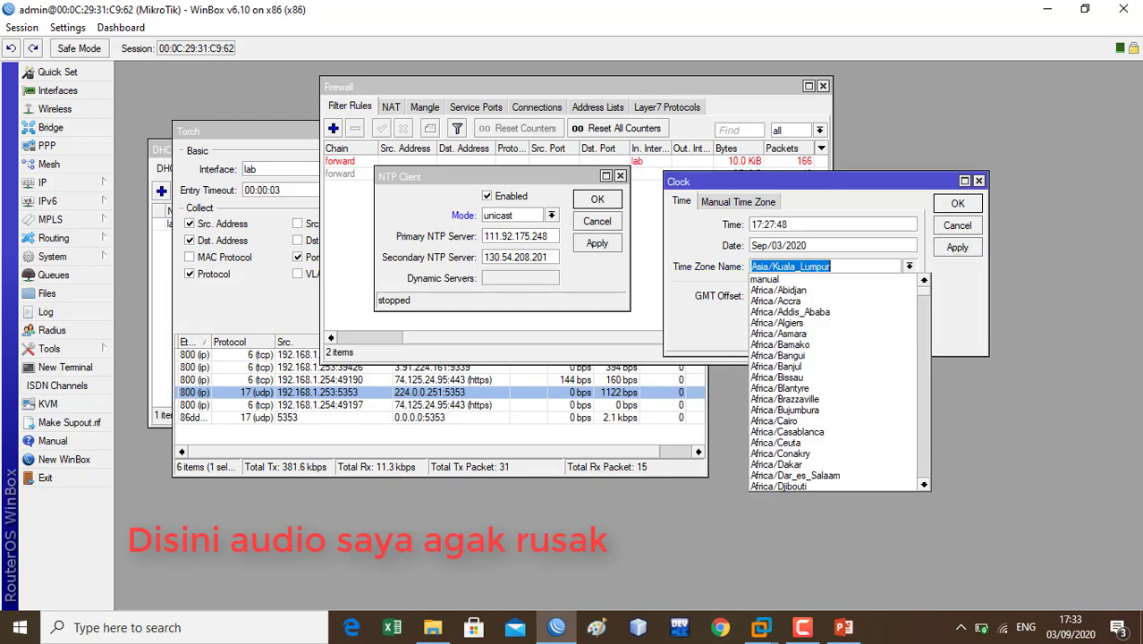
left_click(778, 279)
left_click(957, 246)
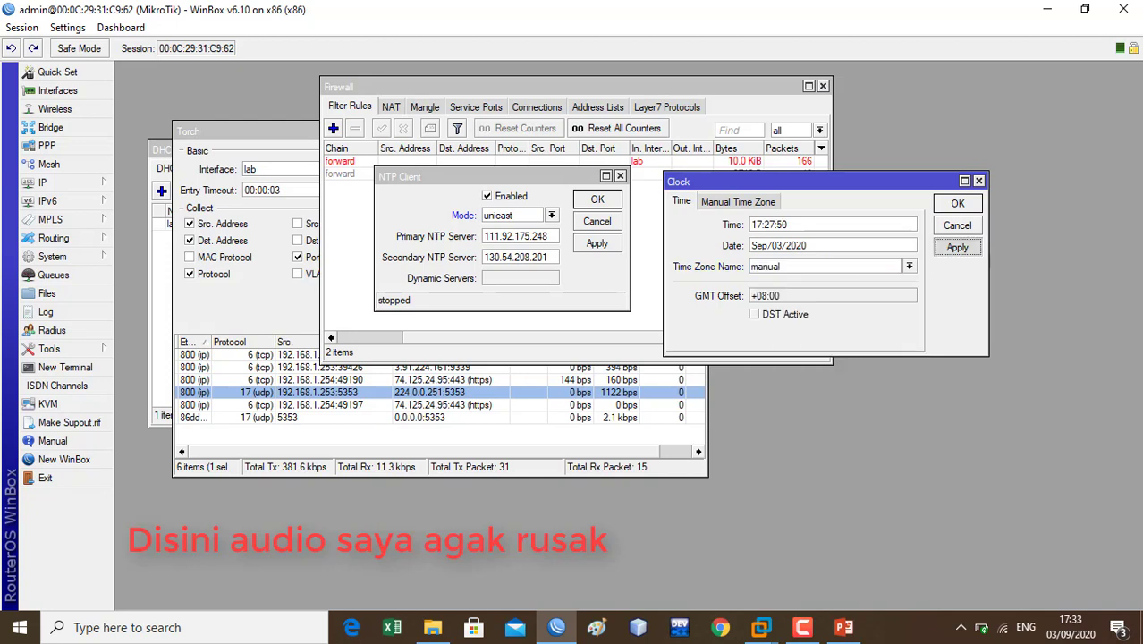
Step: Set the router clock's time zone name to Asia/Makassar and apply it
left_click(910, 266)
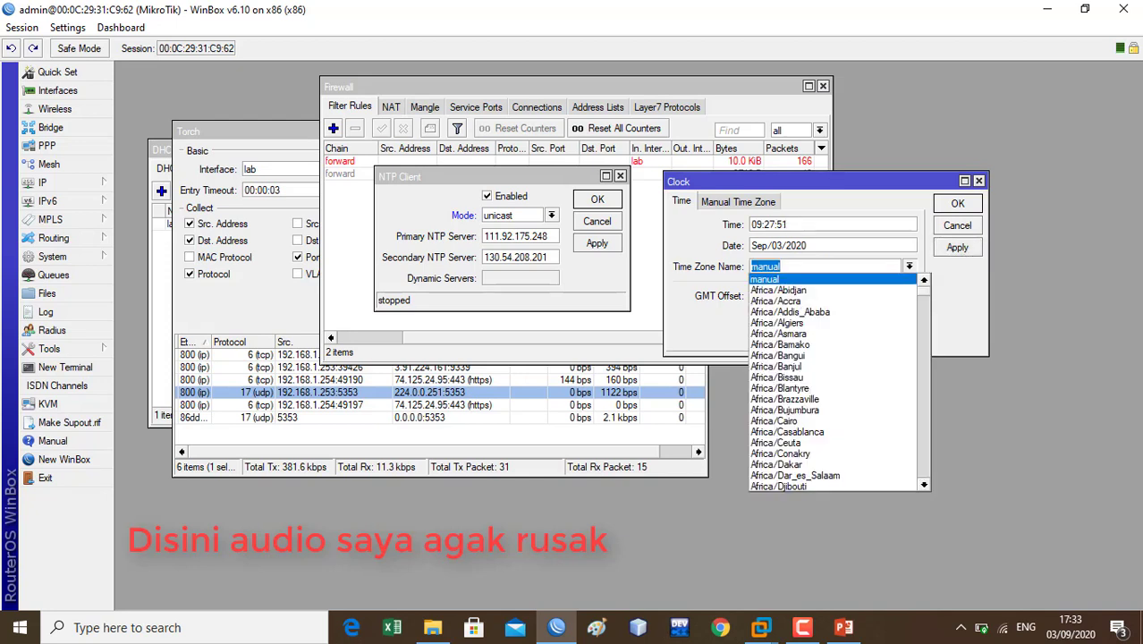
scroll(831, 383, "down", 7)
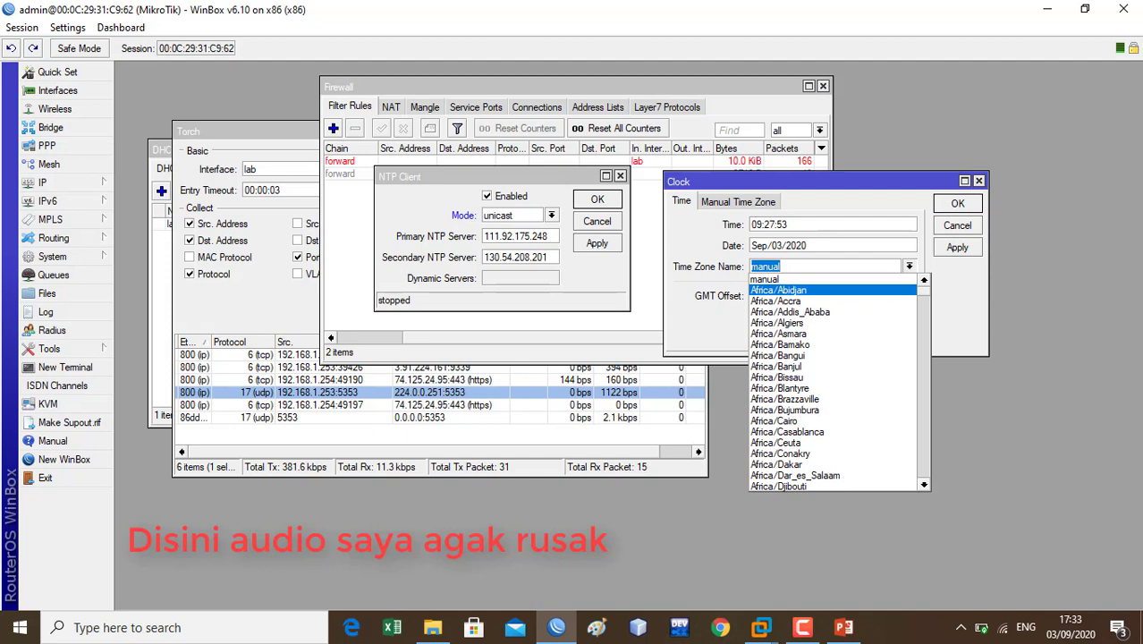
scroll(832, 383, "down", 20)
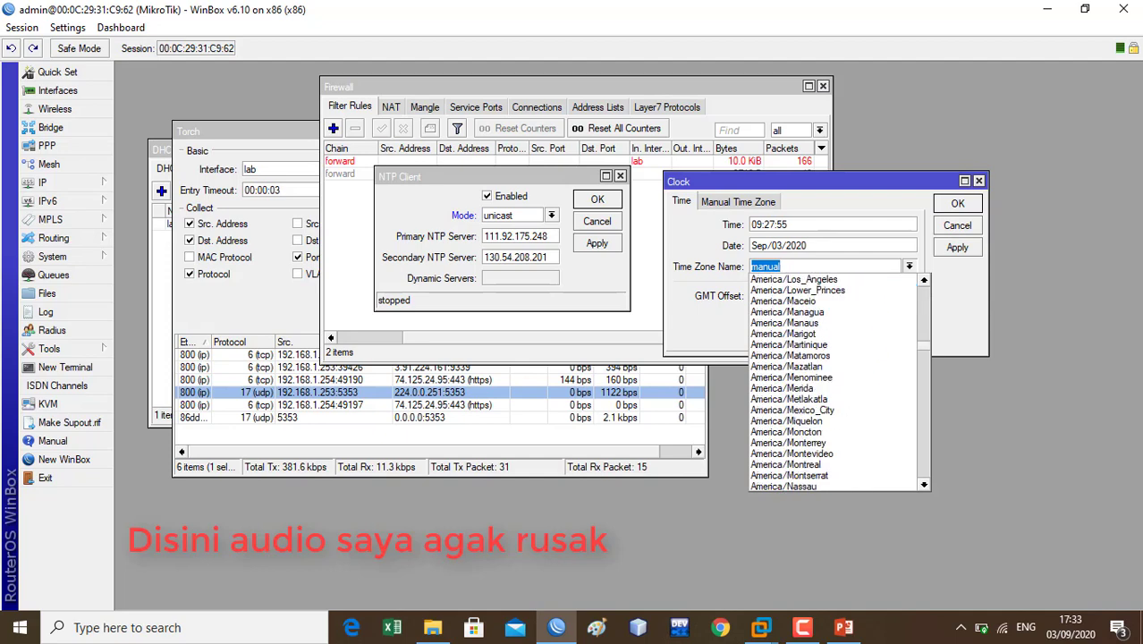
scroll(831, 382, "down", 10)
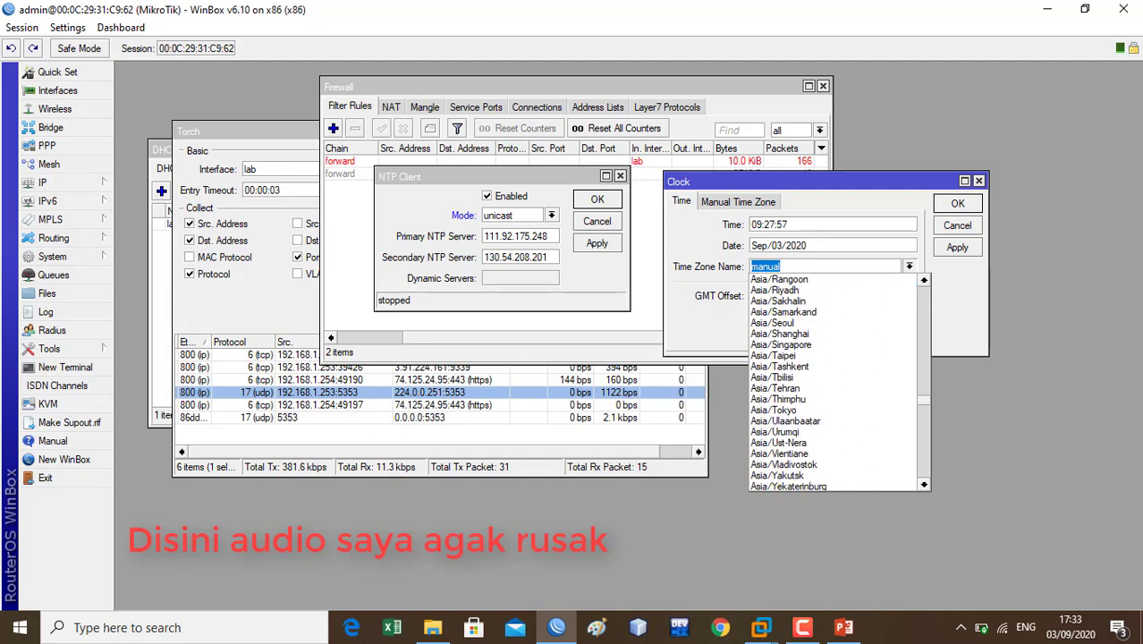
scroll(832, 383, "up", 8)
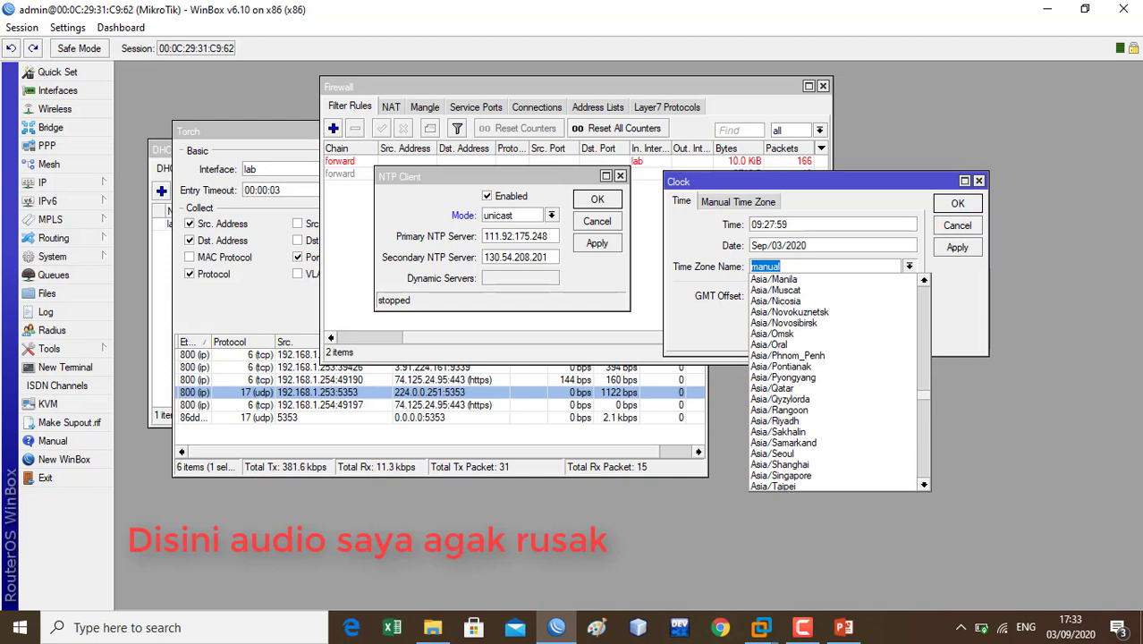
scroll(831, 382, "up", 2)
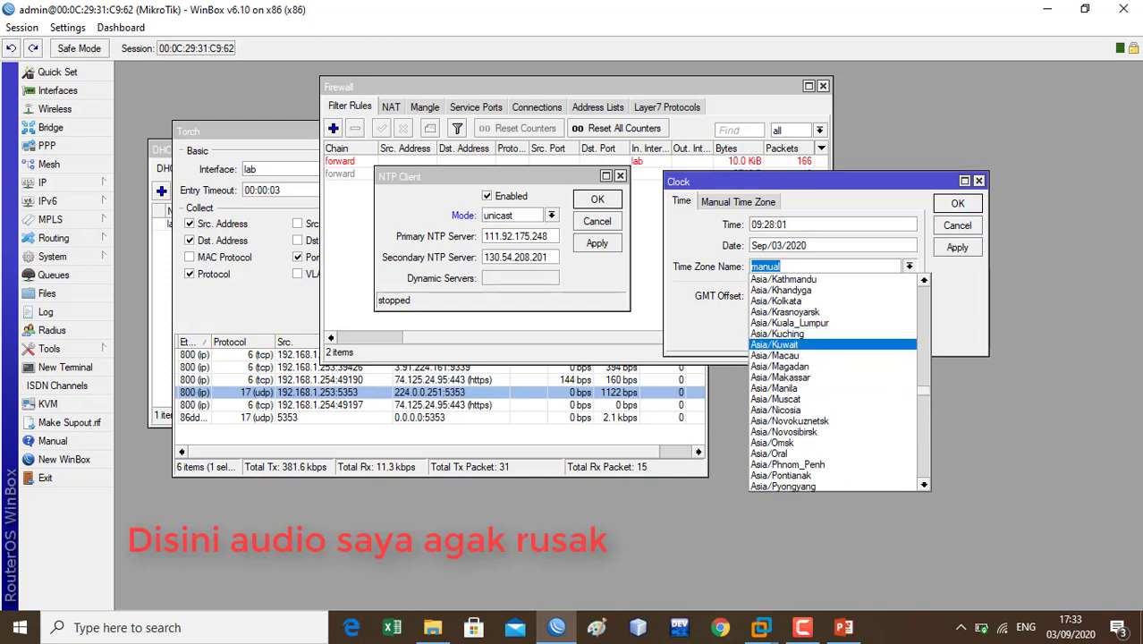
left_click(779, 376)
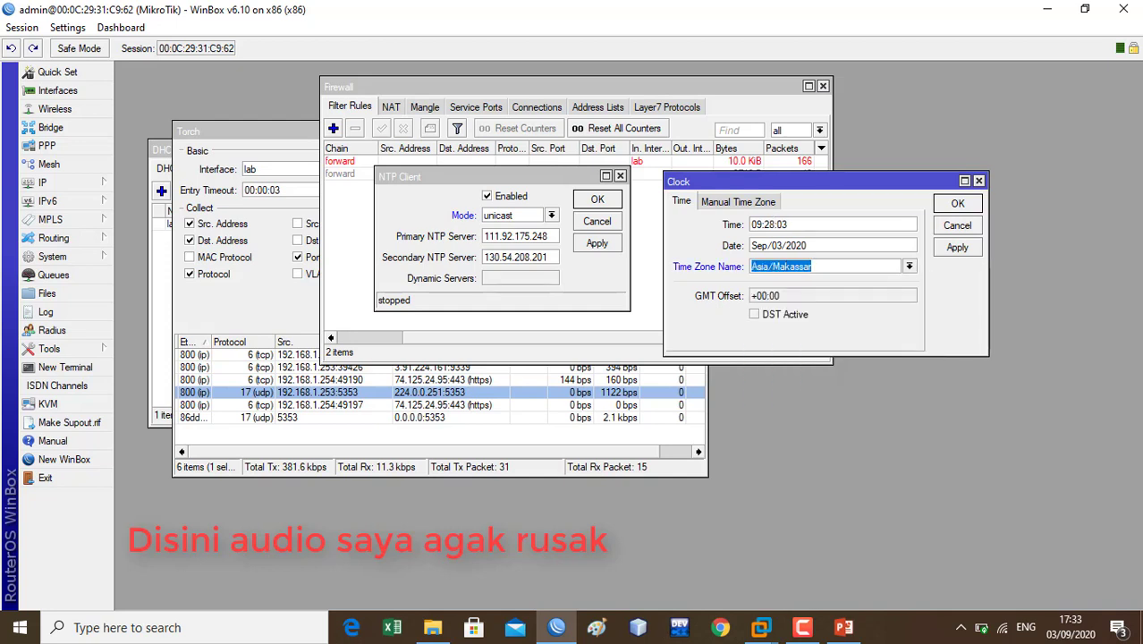
left_click(956, 247)
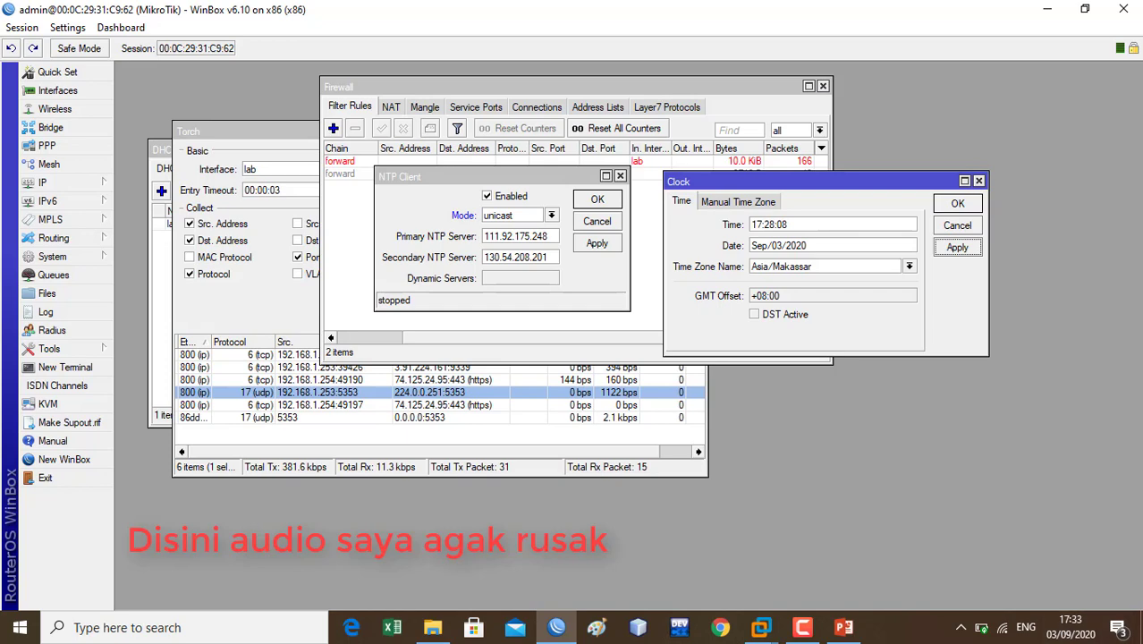
Step: Compare the router time with the host computer's clock, and close the NTP Client window
left_click(1070, 627)
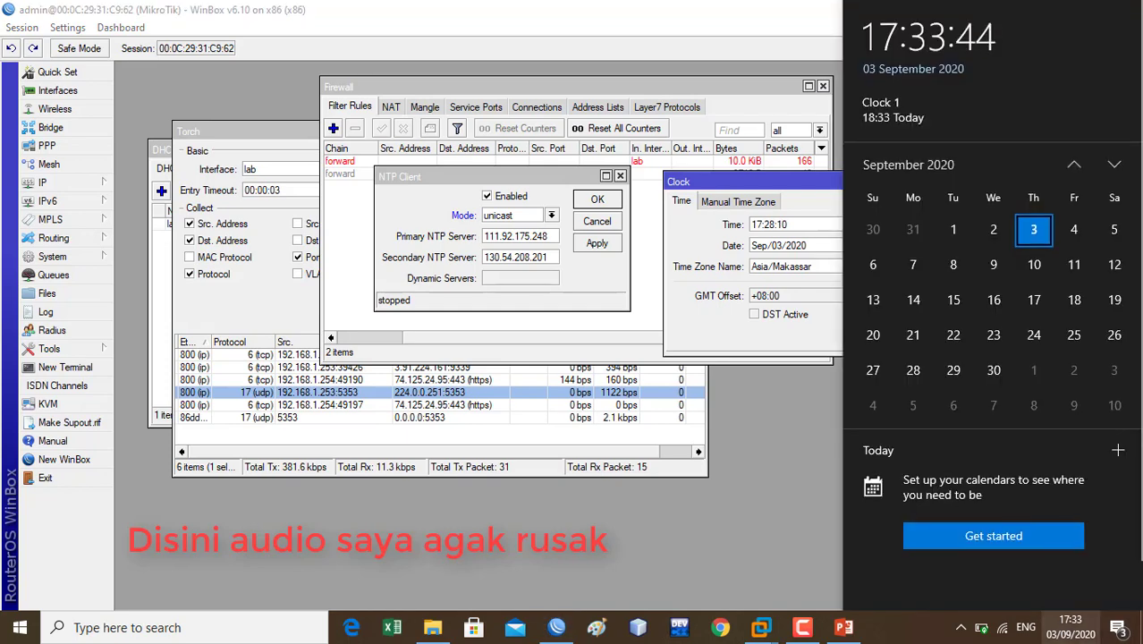
left_click(1070, 627)
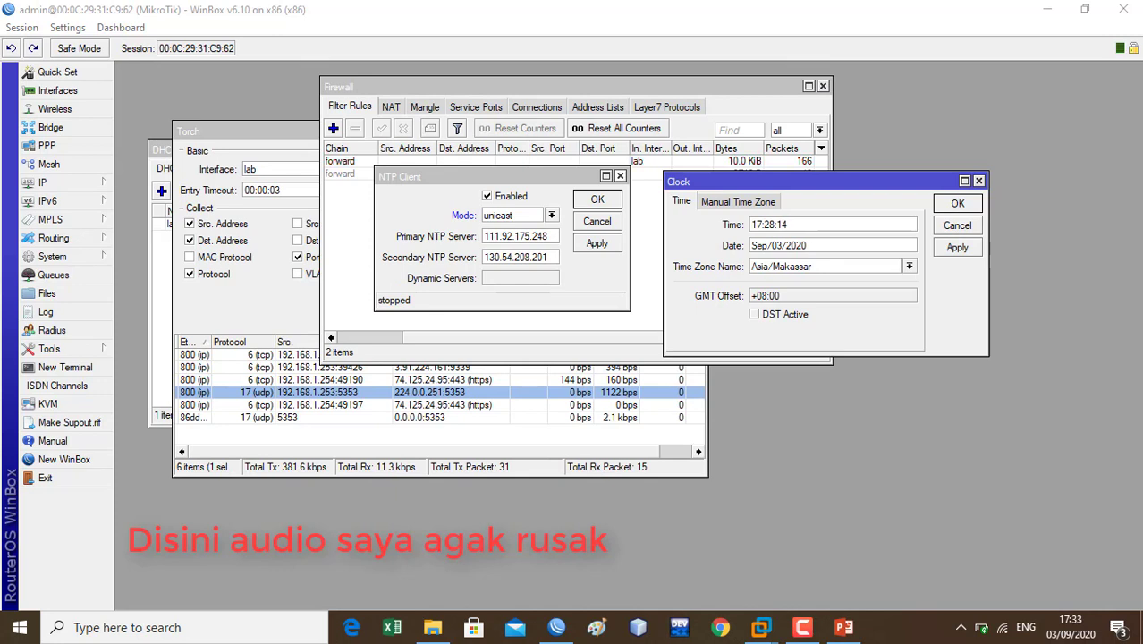
left_click(502, 176)
key("Escape")
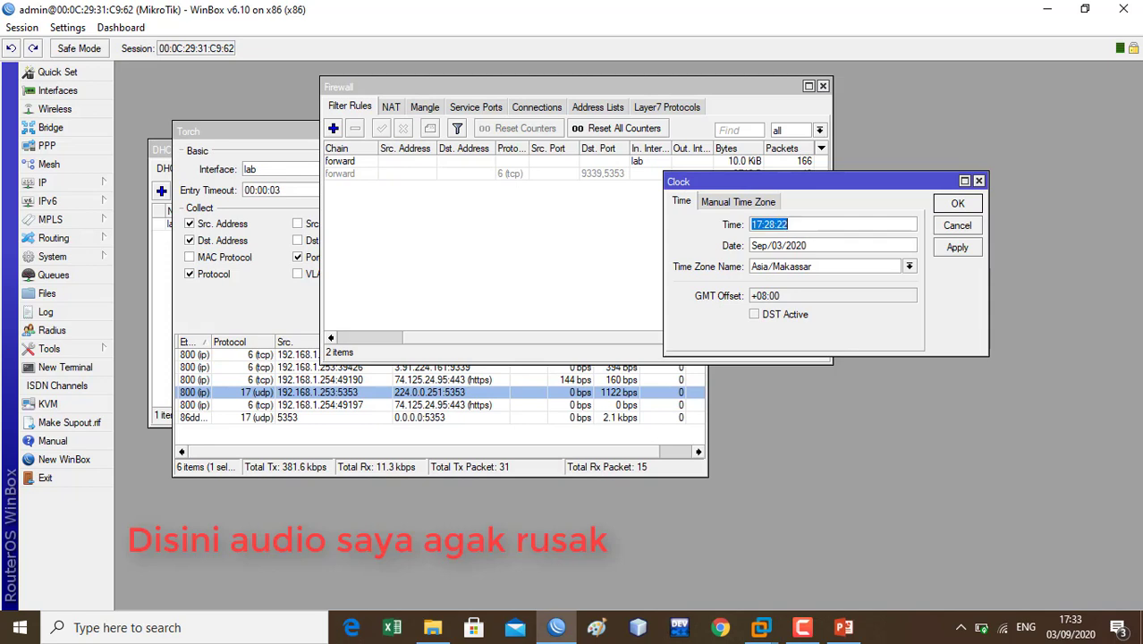
Step: Open the first forward rule and arrange it beside the Clock window to compare its time range with the router time
left_click(500, 161)
double_click(501, 161)
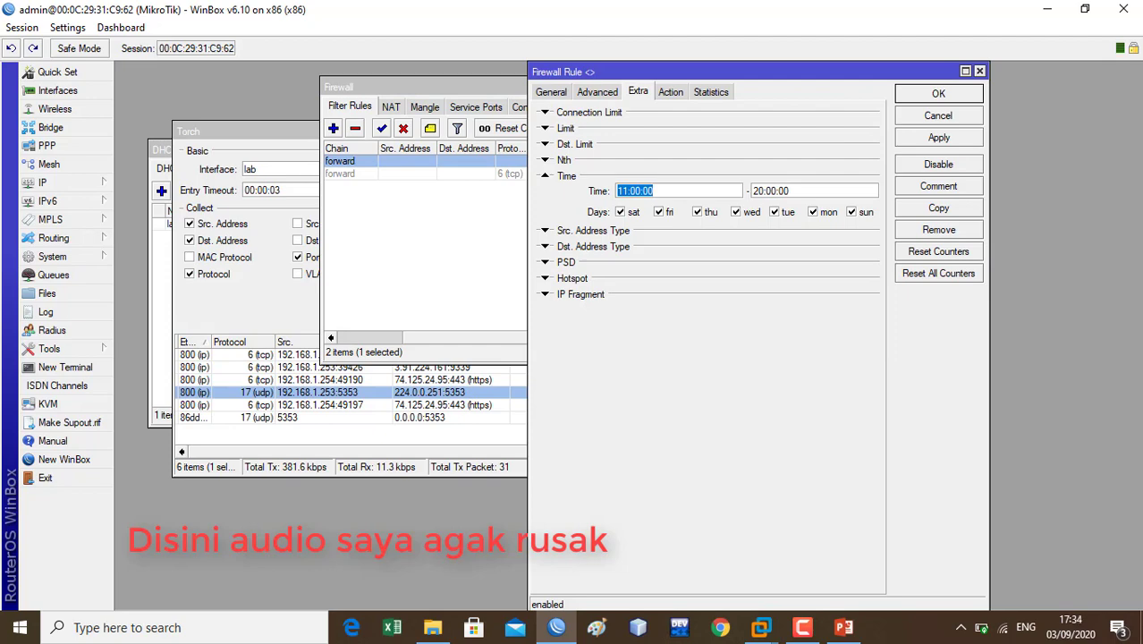
left_click_drag(715, 71, 365, 107)
left_click_drag(894, 180, 825, 181)
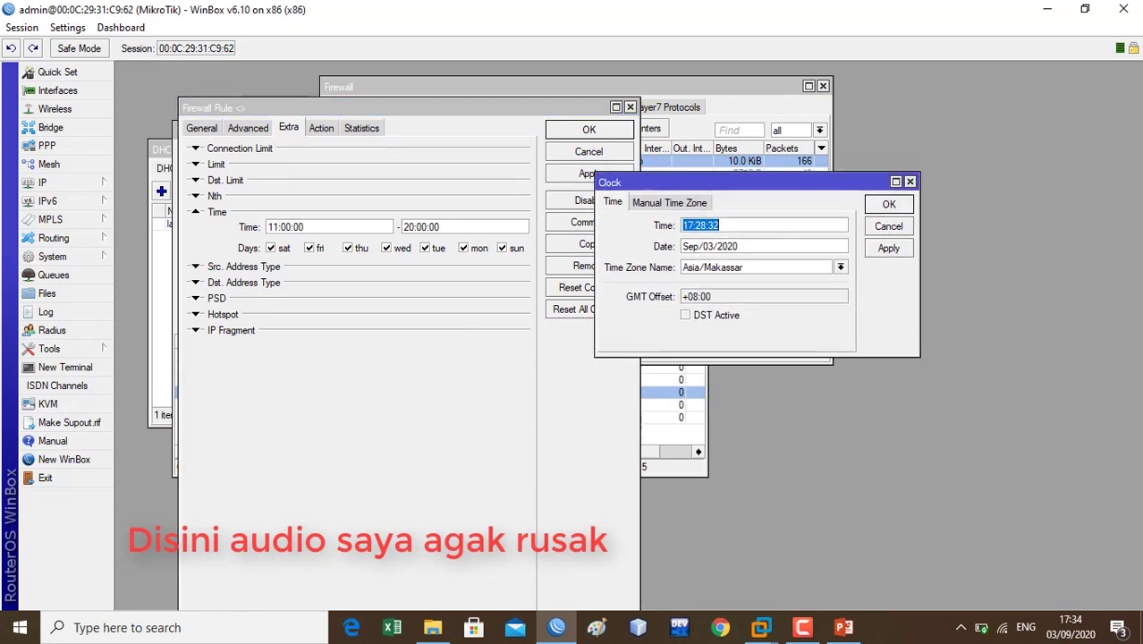